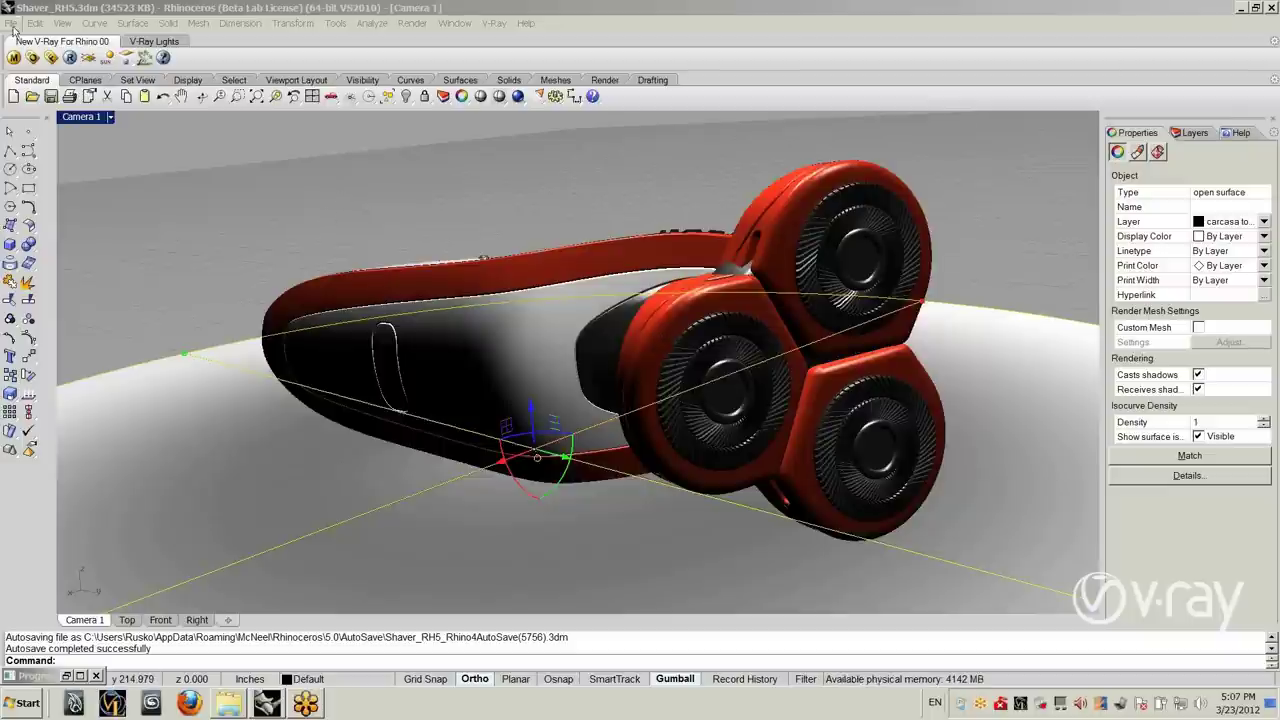
Step: Launch the Distributed Rendering Spawner of V-Ray for Rhinoceros 5 x64 and minimize its console window
left_click(69, 58)
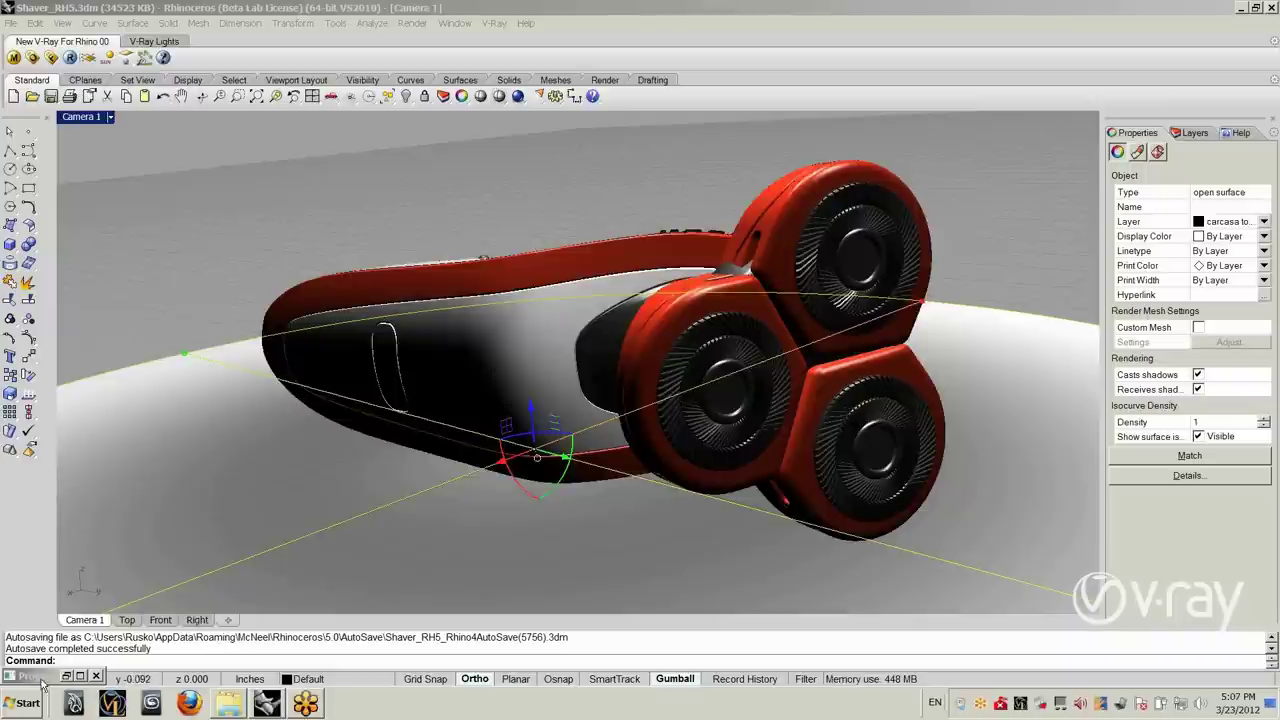
left_click(12, 708)
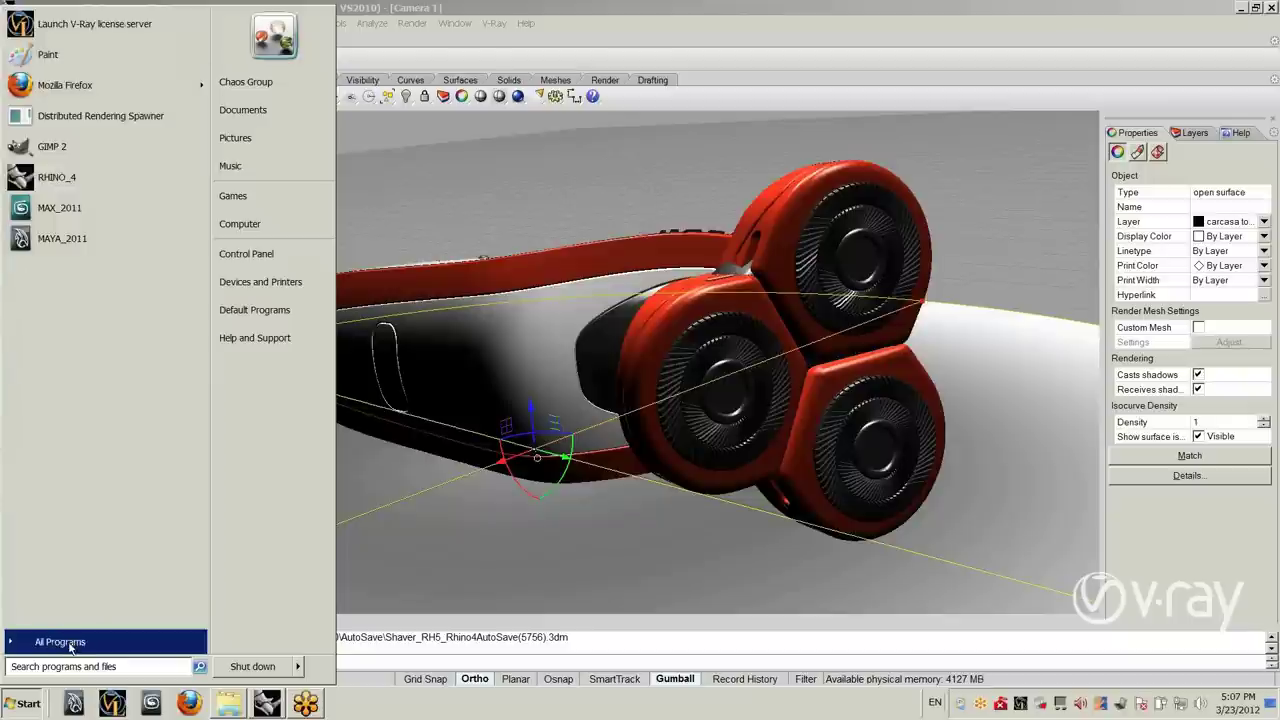
left_click(68, 644)
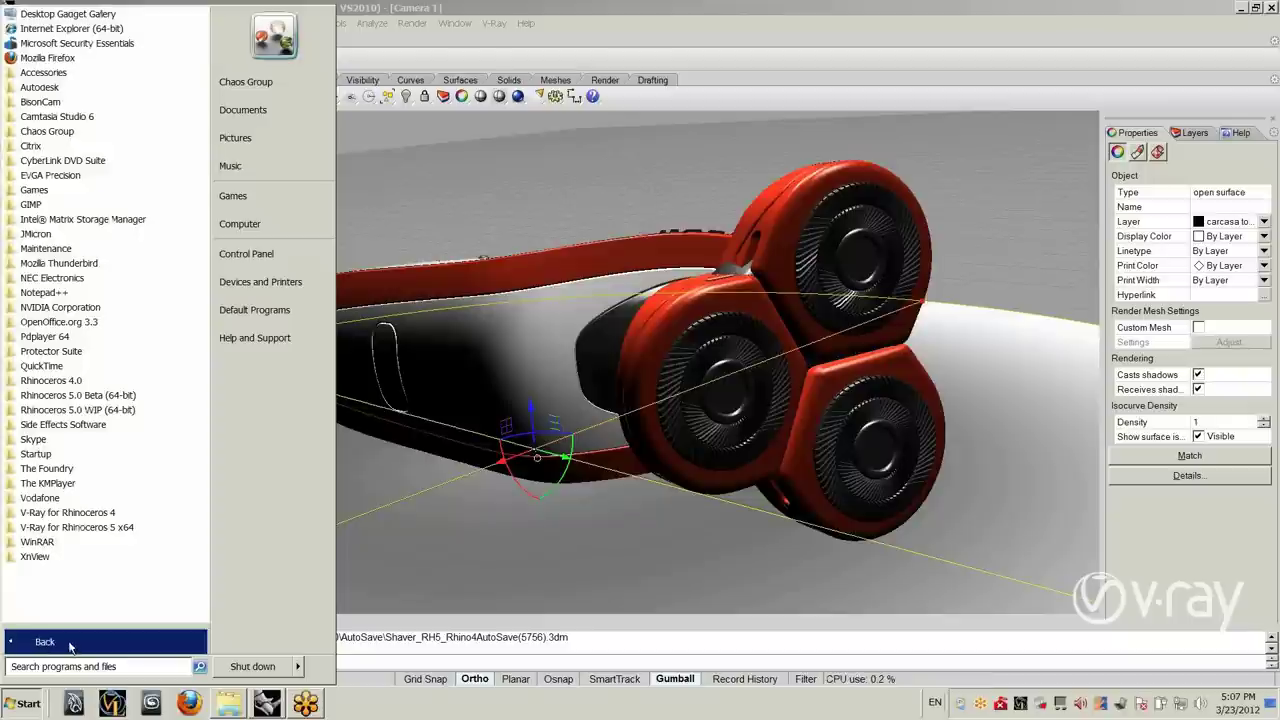
left_click(57, 531)
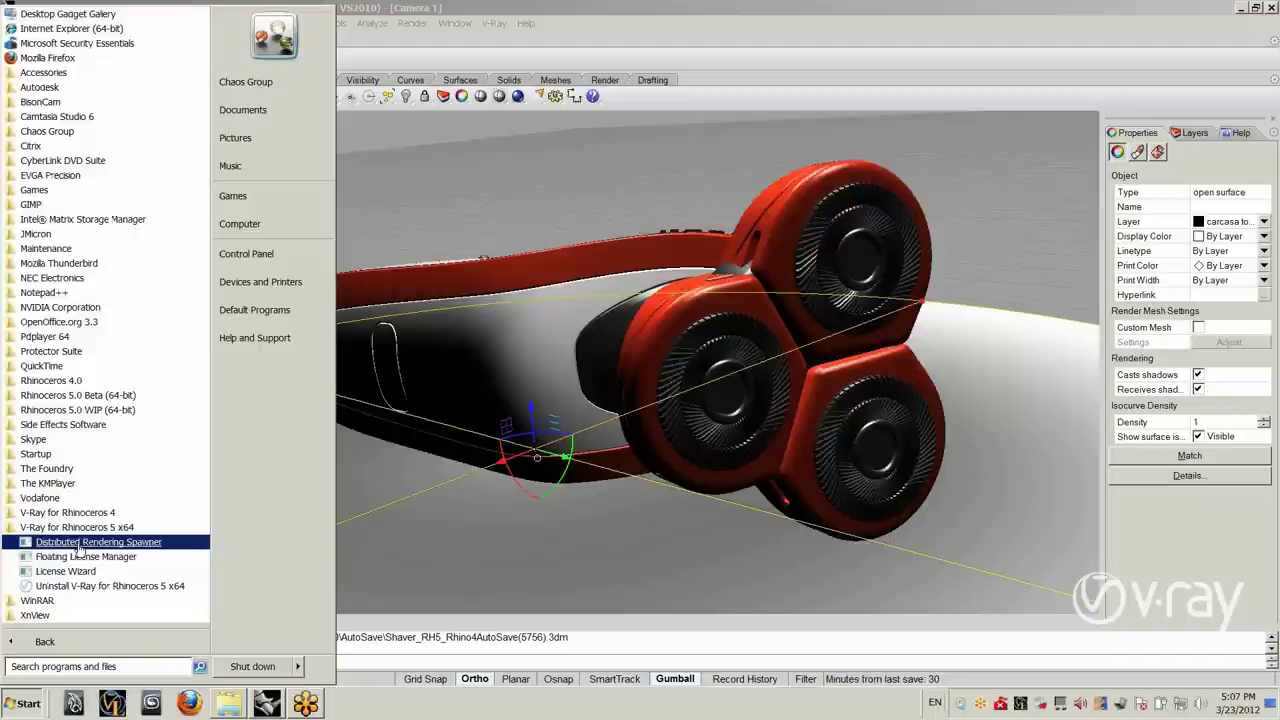
left_click(80, 543)
left_click_drag(262, 66, 567, 72)
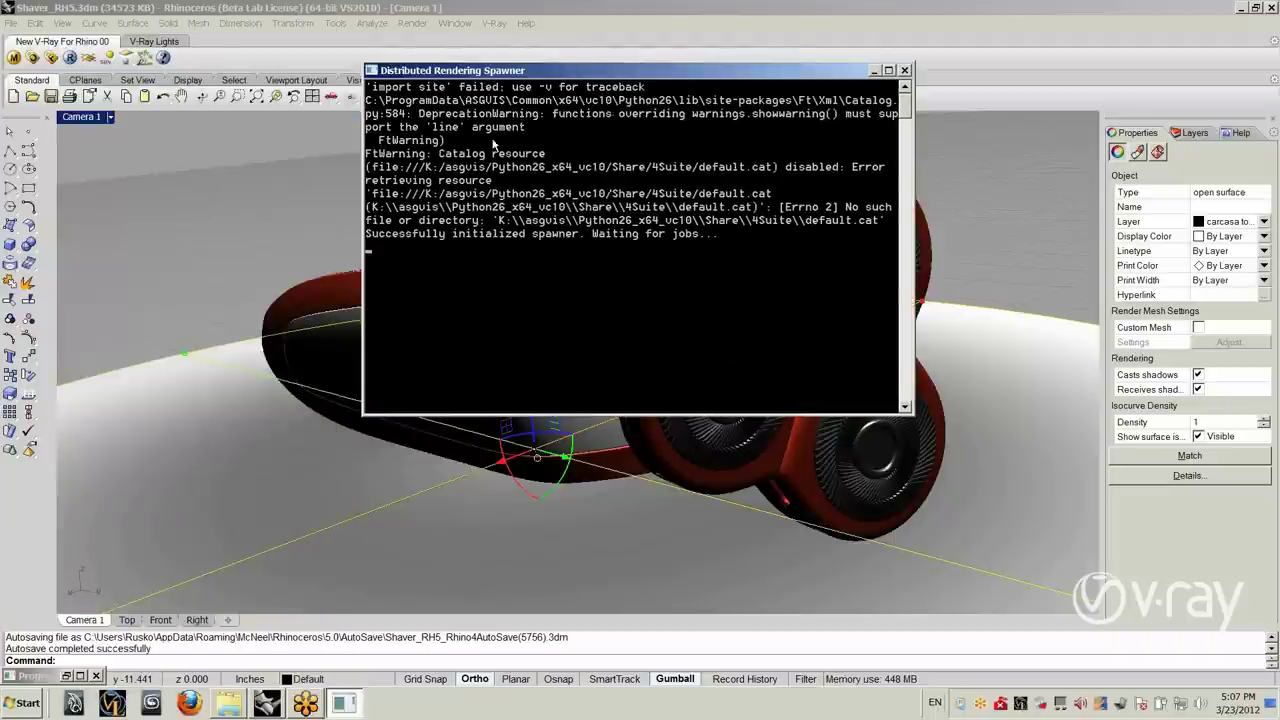
left_click(874, 70)
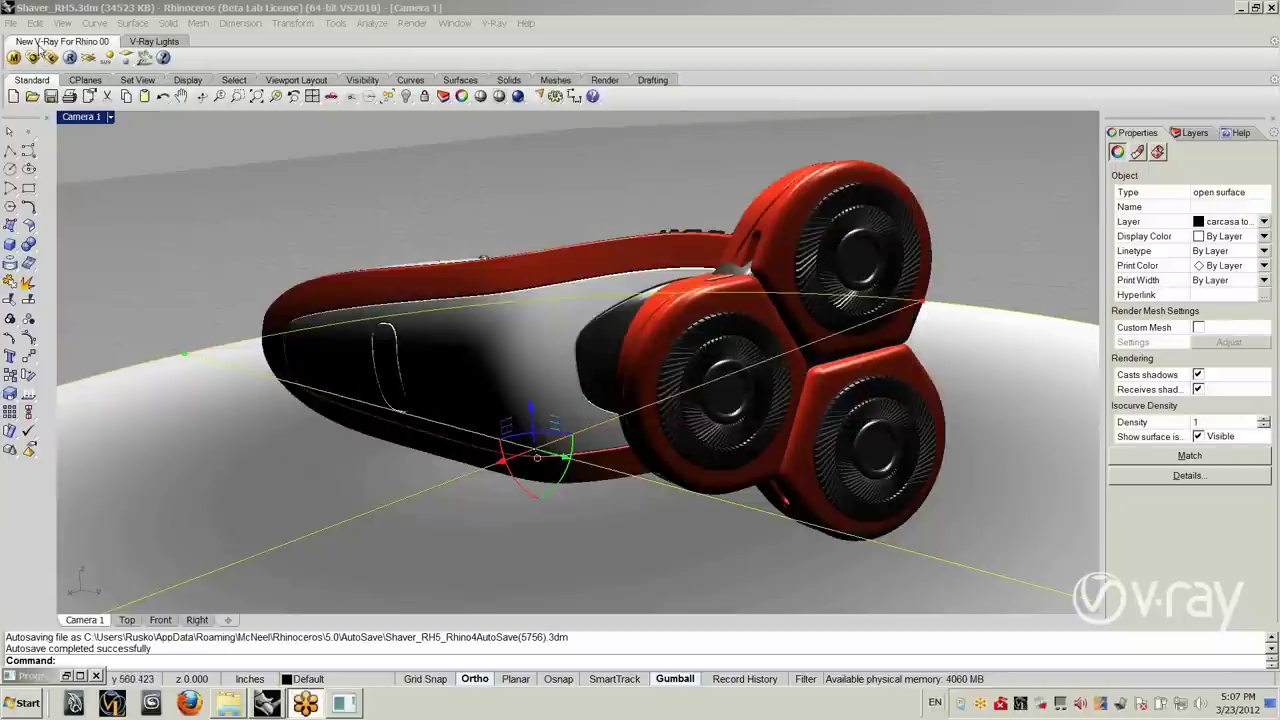
Step: Enable distributed rendering in the V-Ray System options and accept localhost as the active render server
left_click(36, 59)
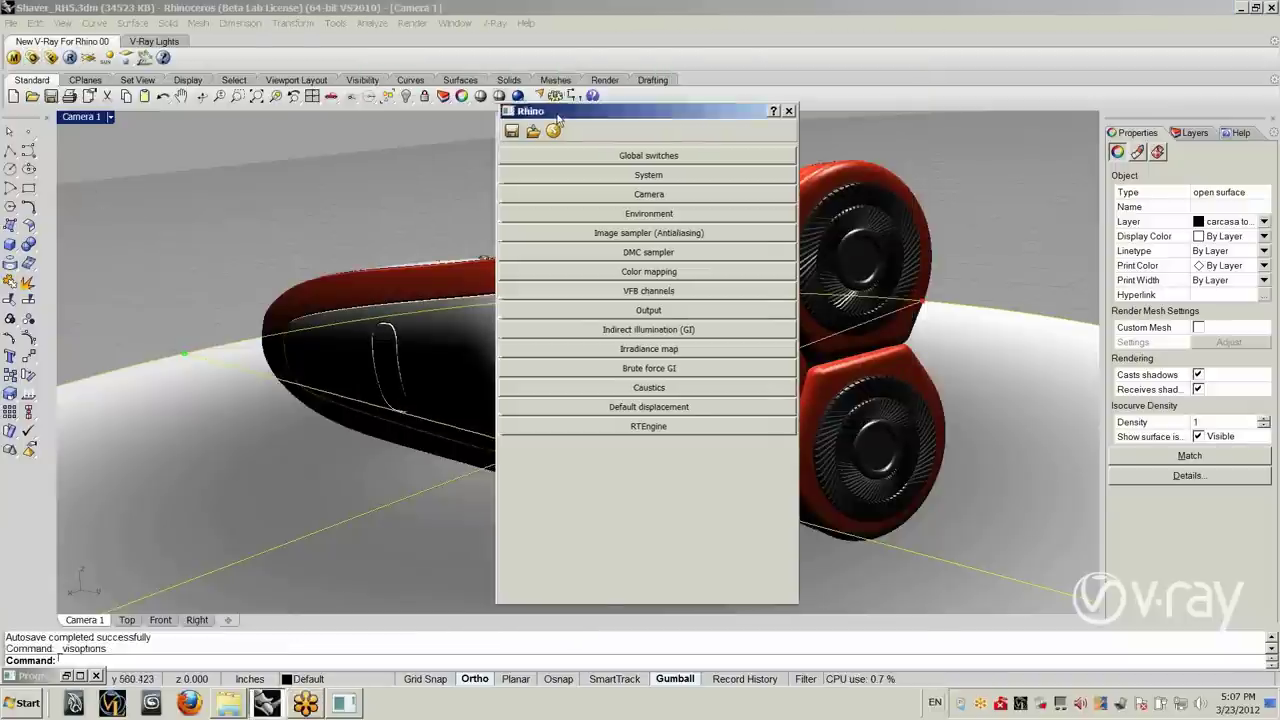
left_click_drag(550, 112, 676, 112)
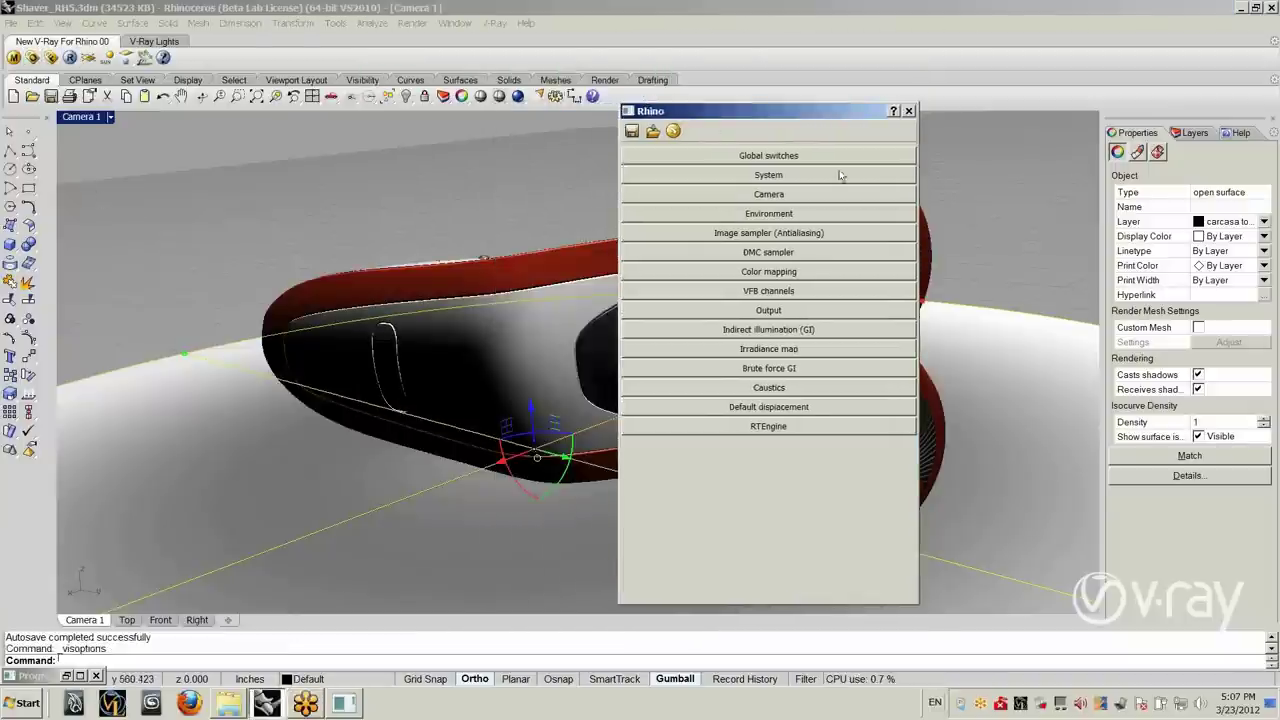
left_click(767, 177)
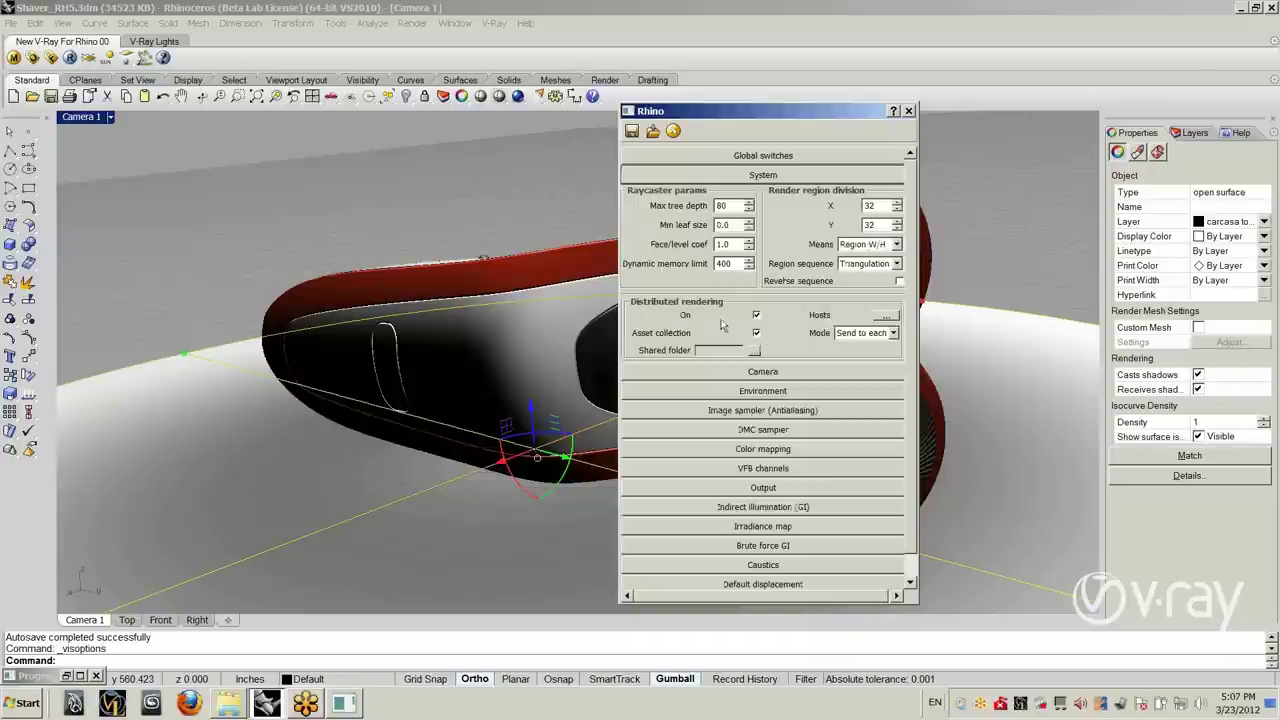
left_click(756, 316)
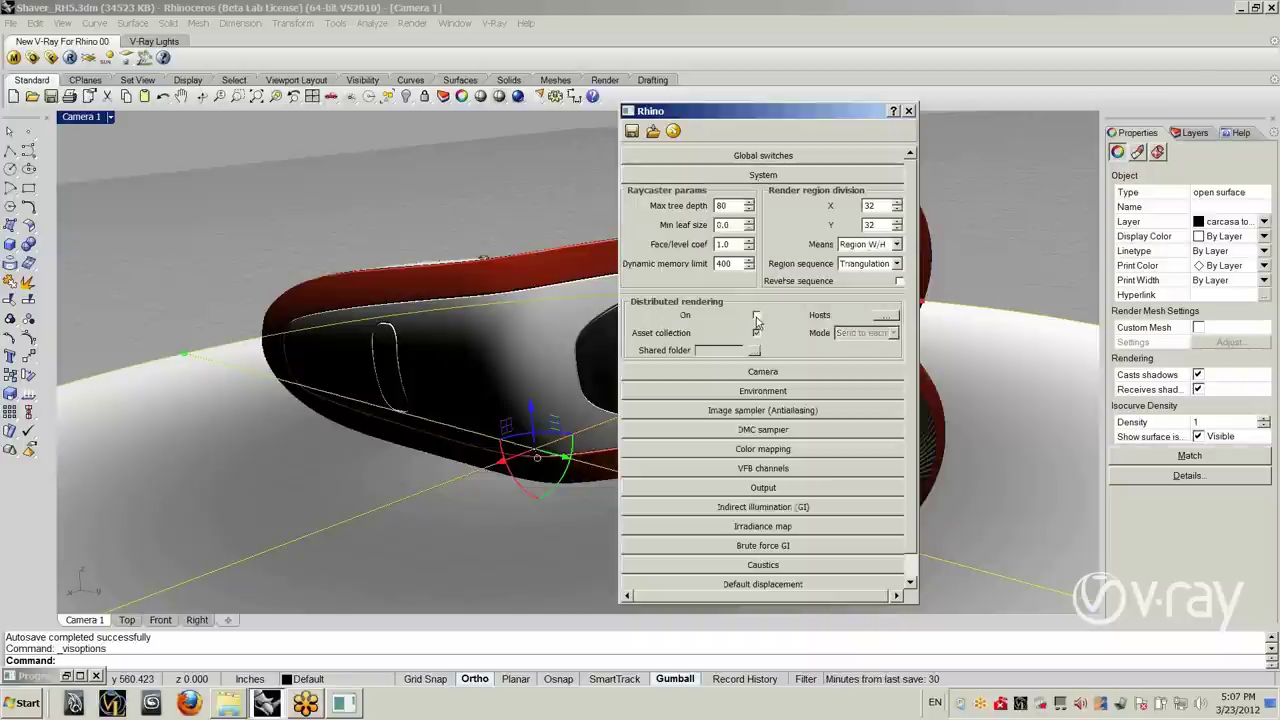
left_click(889, 317)
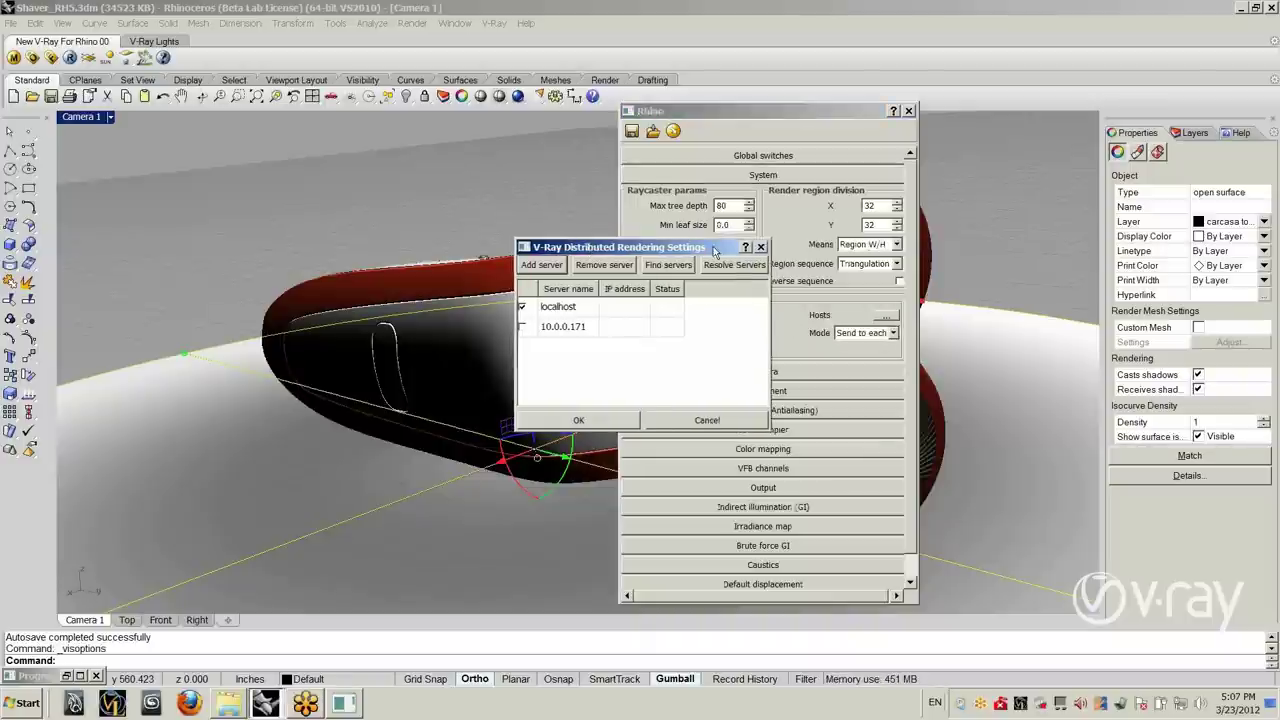
left_click_drag(589, 254, 714, 254)
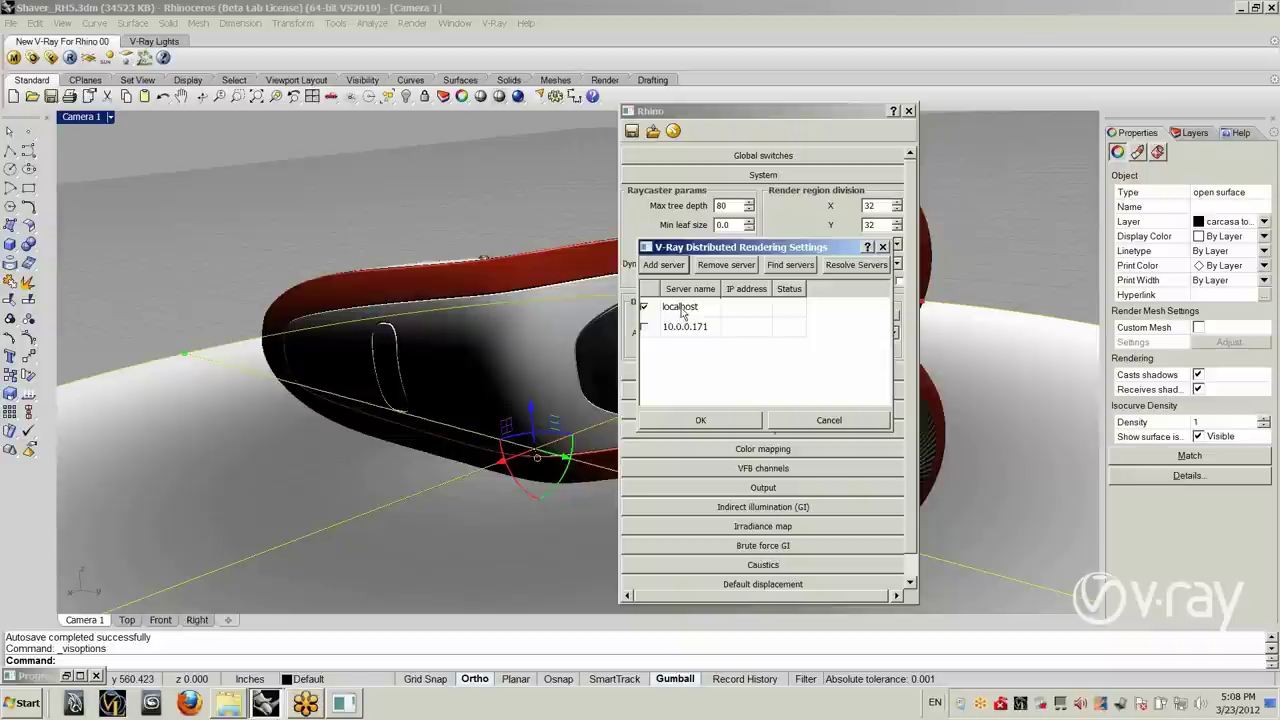
left_click(710, 419)
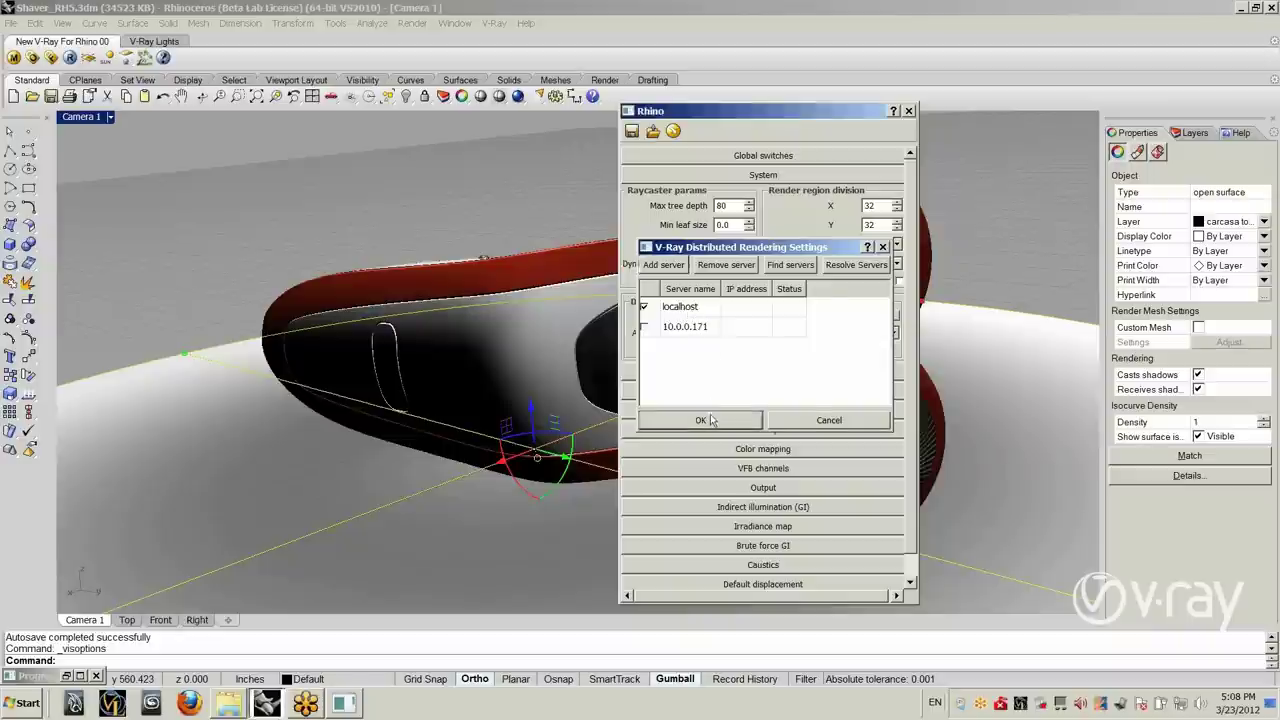
left_click(713, 174)
Step: Review the enabled RTEngine options, close the V-Ray options and start an RT render of the shaver
left_click(769, 426)
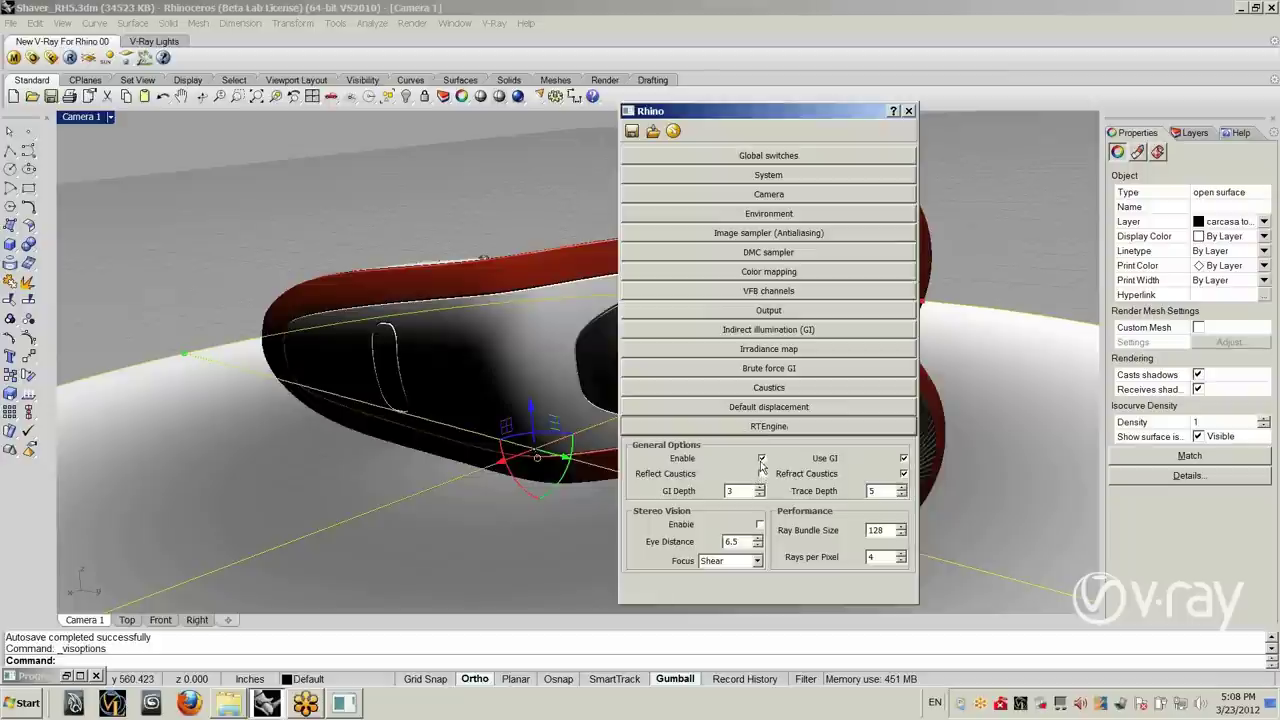
left_click(908, 110)
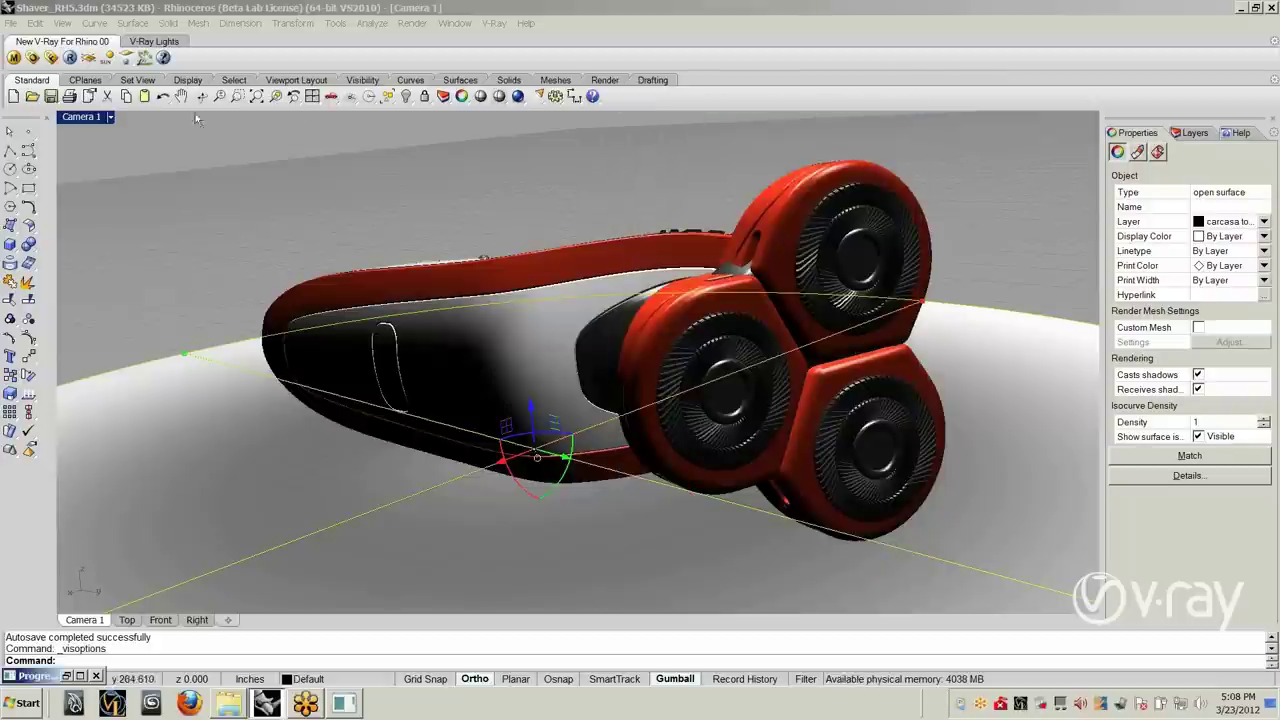
left_click(70, 57)
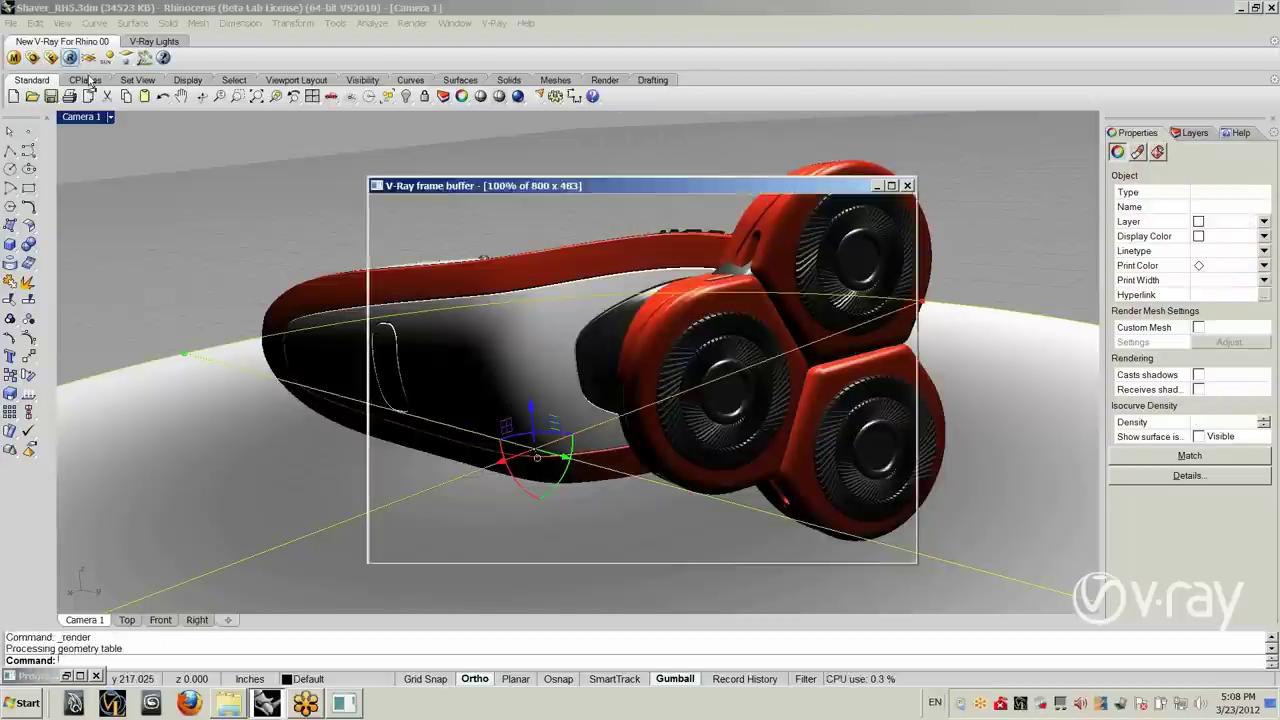
Step: Orbit the Camera 1 view around the shaver to watch the live render update
right_click_drag(458, 305, 412, 323)
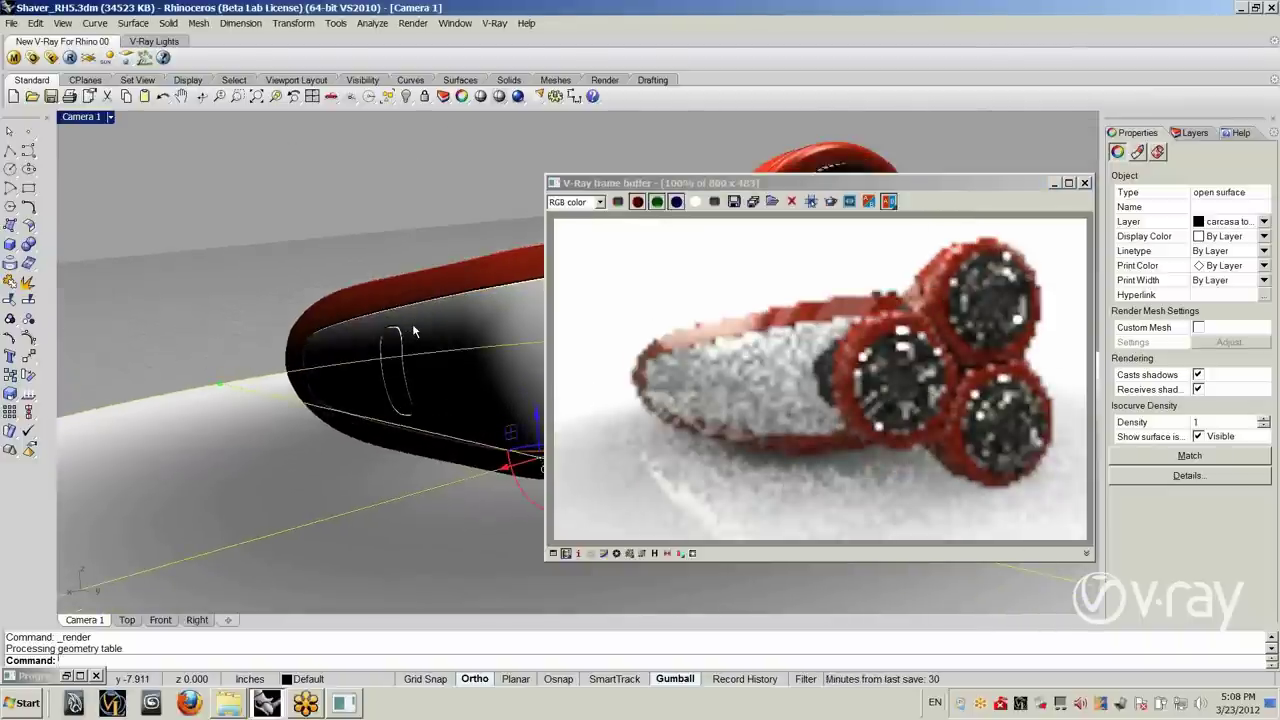
mouse_move(412, 323)
right_mouse_down()
mouse_move(447, 294)
mouse_move(420, 308)
right_mouse_up()
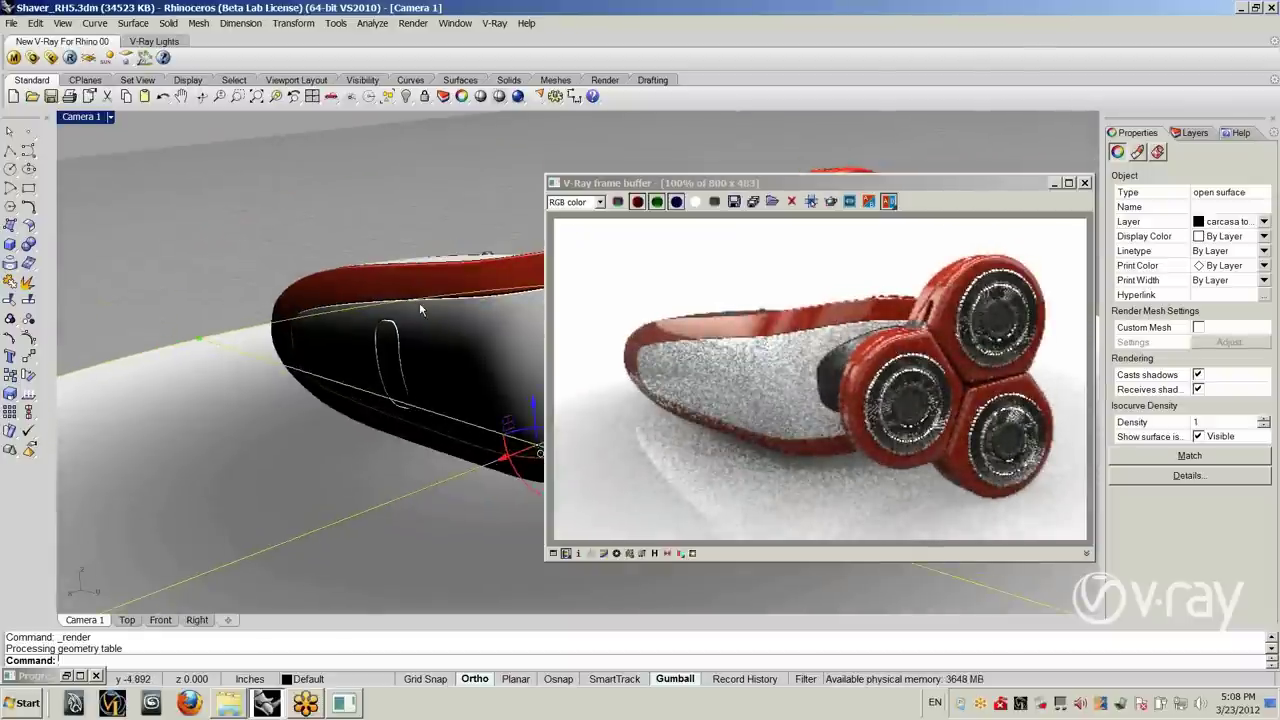
right_click_drag(410, 334, 409, 324)
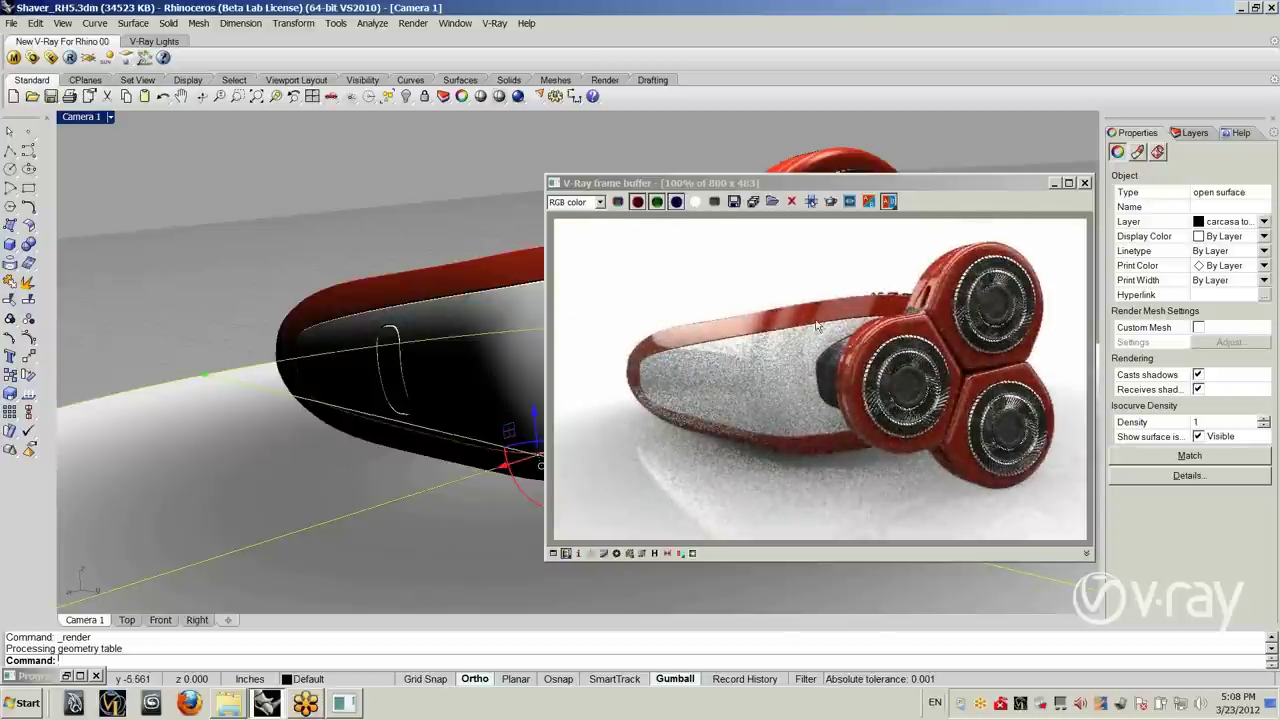
Step: Change the diffuse color of the MetalB material to blue in the V-Ray Material Editor, and close the editor
left_click(14, 57)
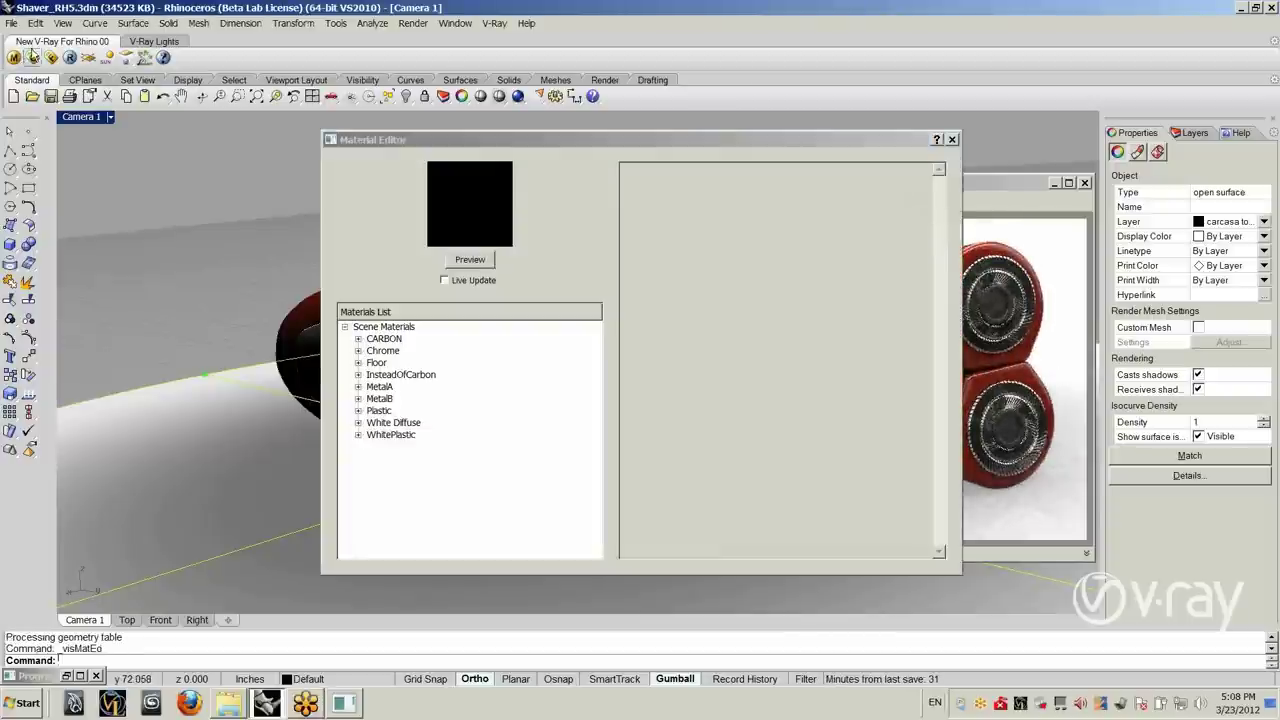
left_click_drag(526, 138, 222, 127)
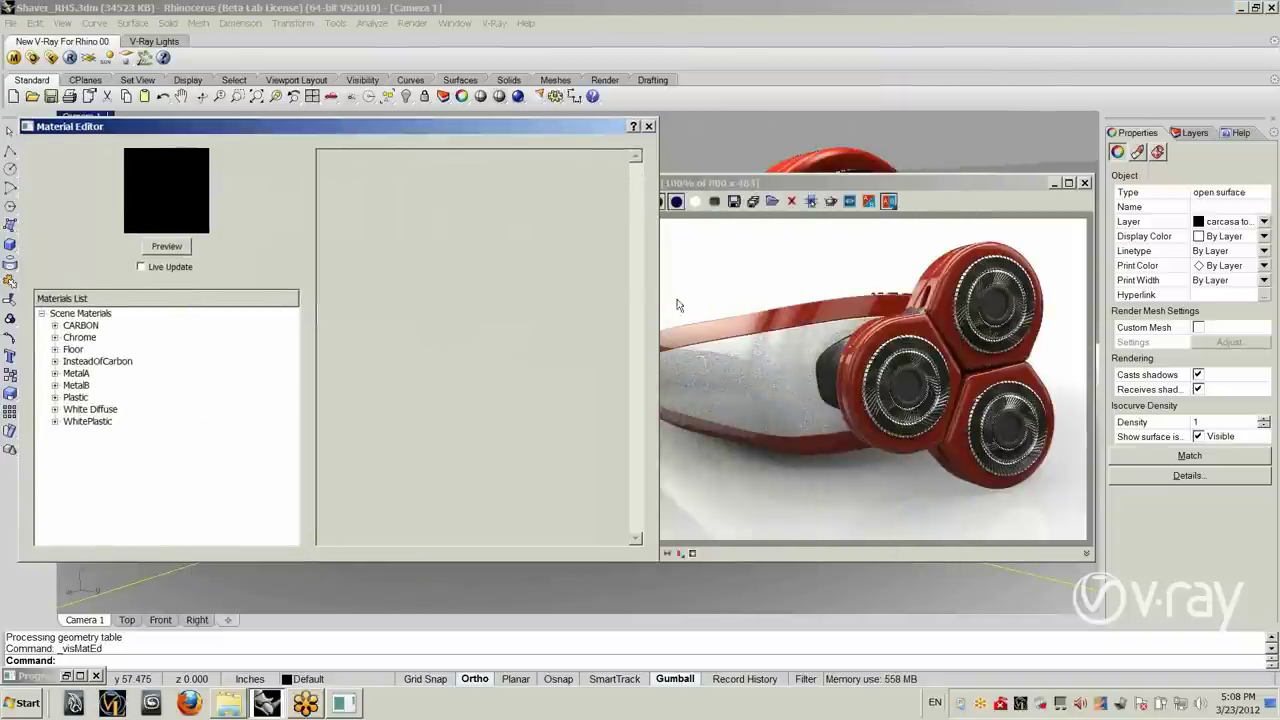
left_click_drag(656, 294, 477, 296)
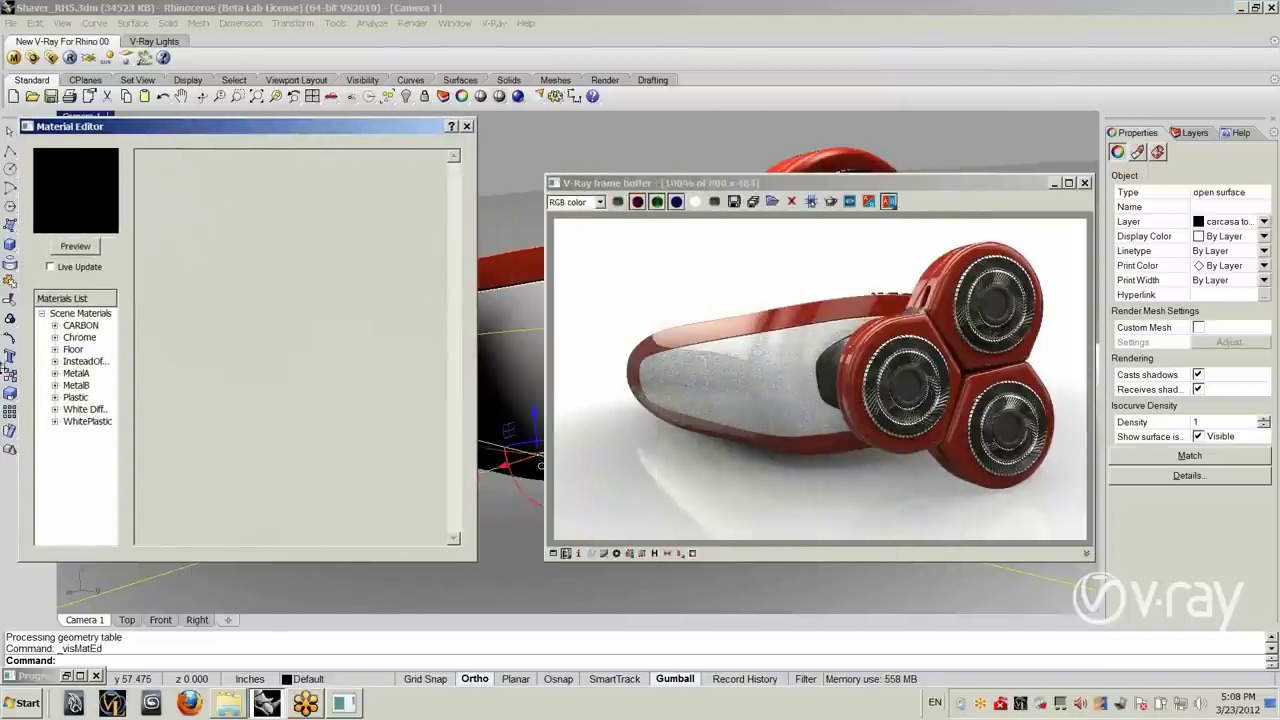
left_click(76, 385)
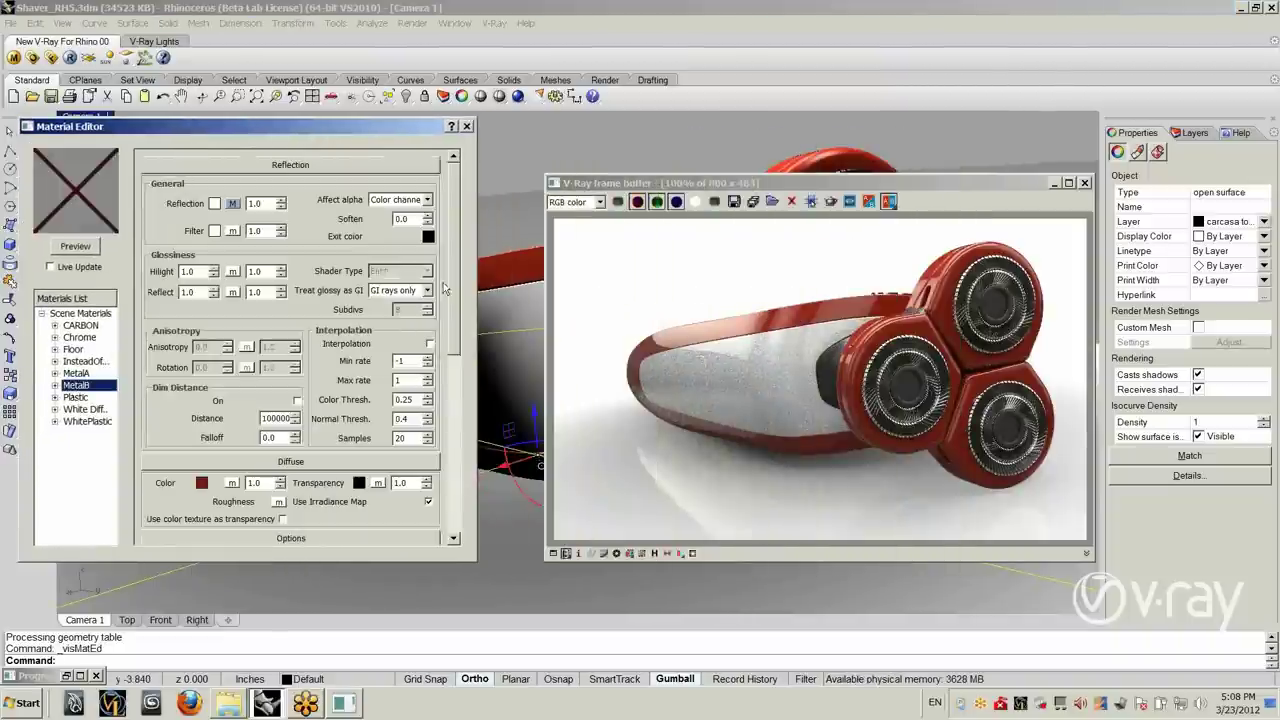
left_click_drag(458, 273, 456, 320)
left_click(201, 397)
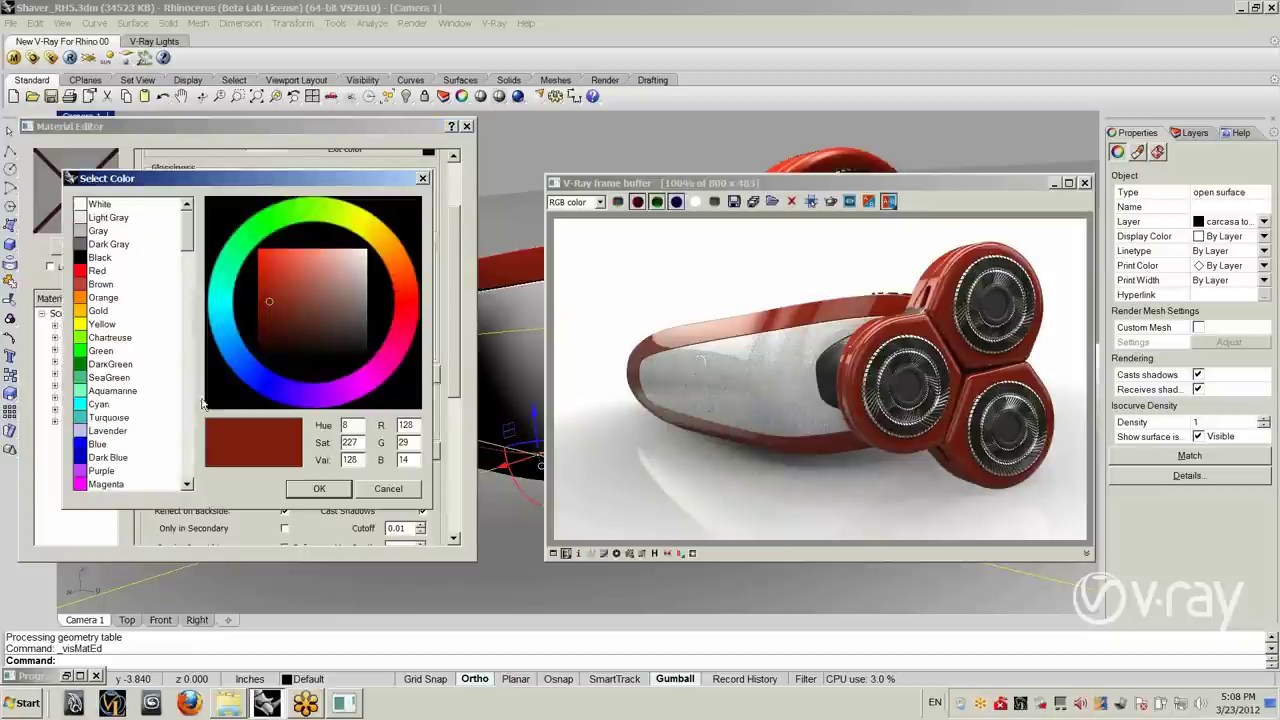
left_click(249, 364)
left_click(319, 488)
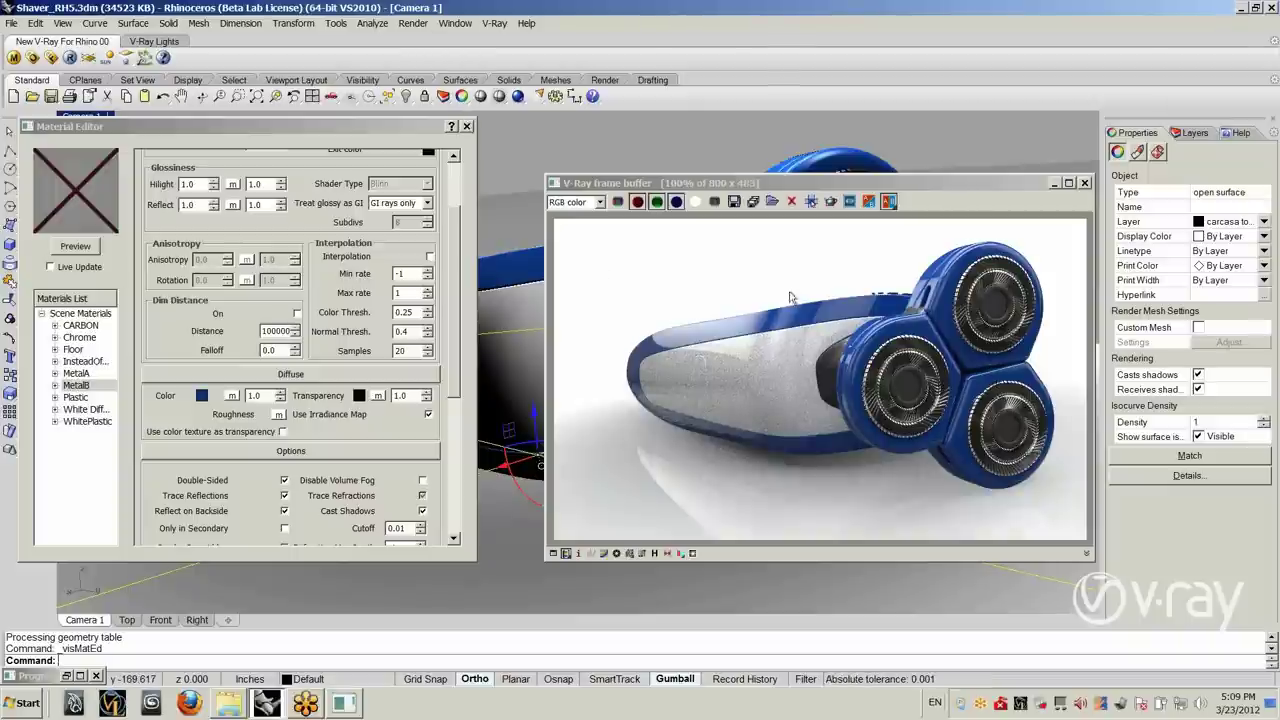
left_click(466, 126)
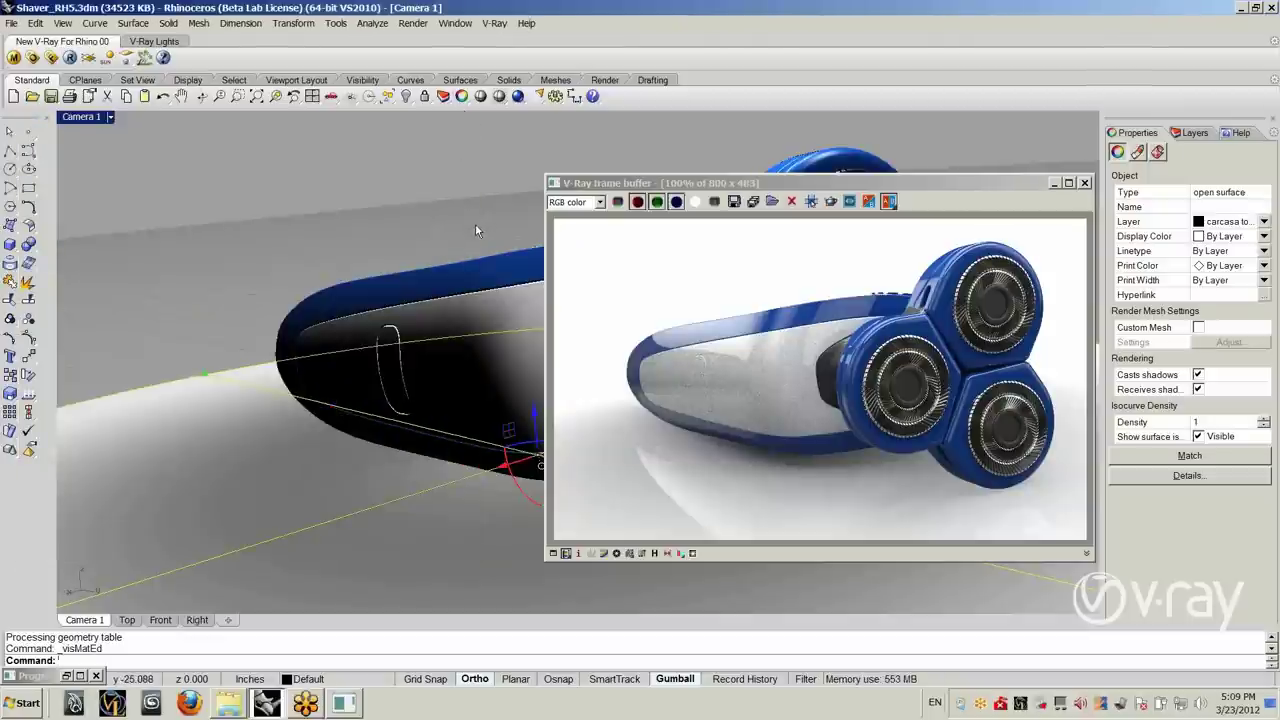
Step: Adjust the Camera 1 view to a new angle on the shaver and reposition the frame buffer for comparison
scroll(475, 223, "down", 1)
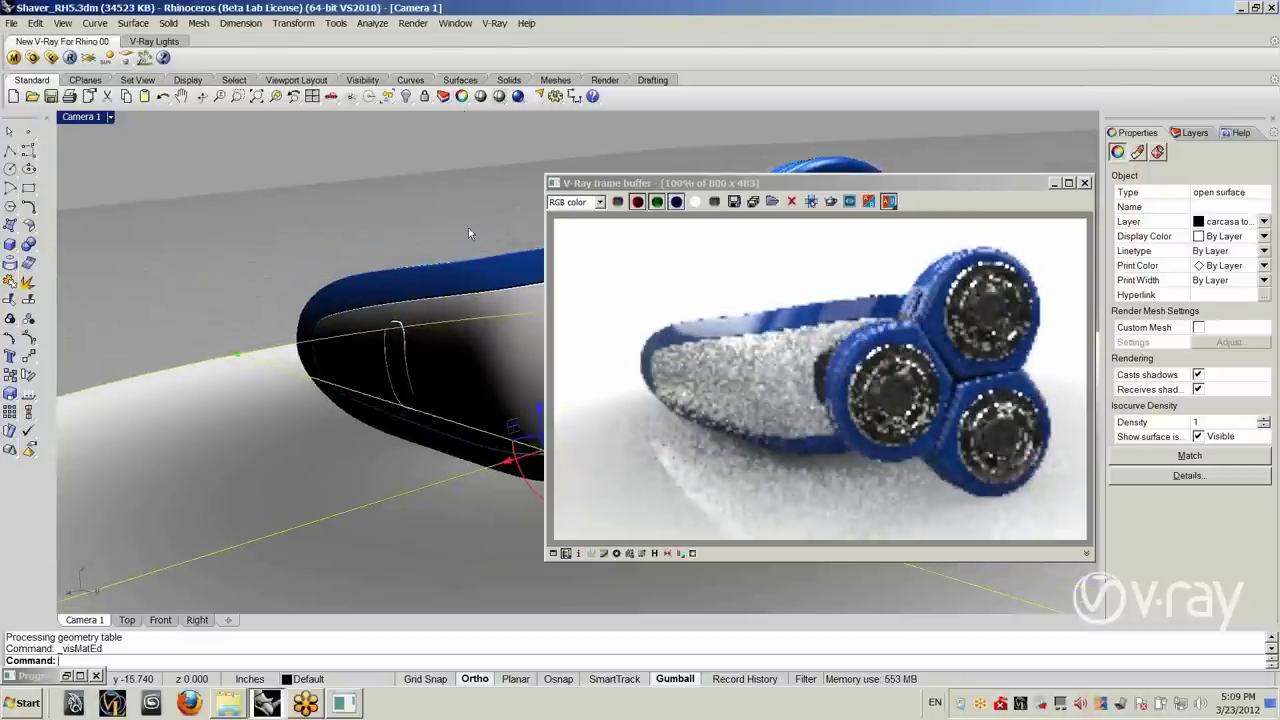
left_click_drag(868, 184, 744, 149)
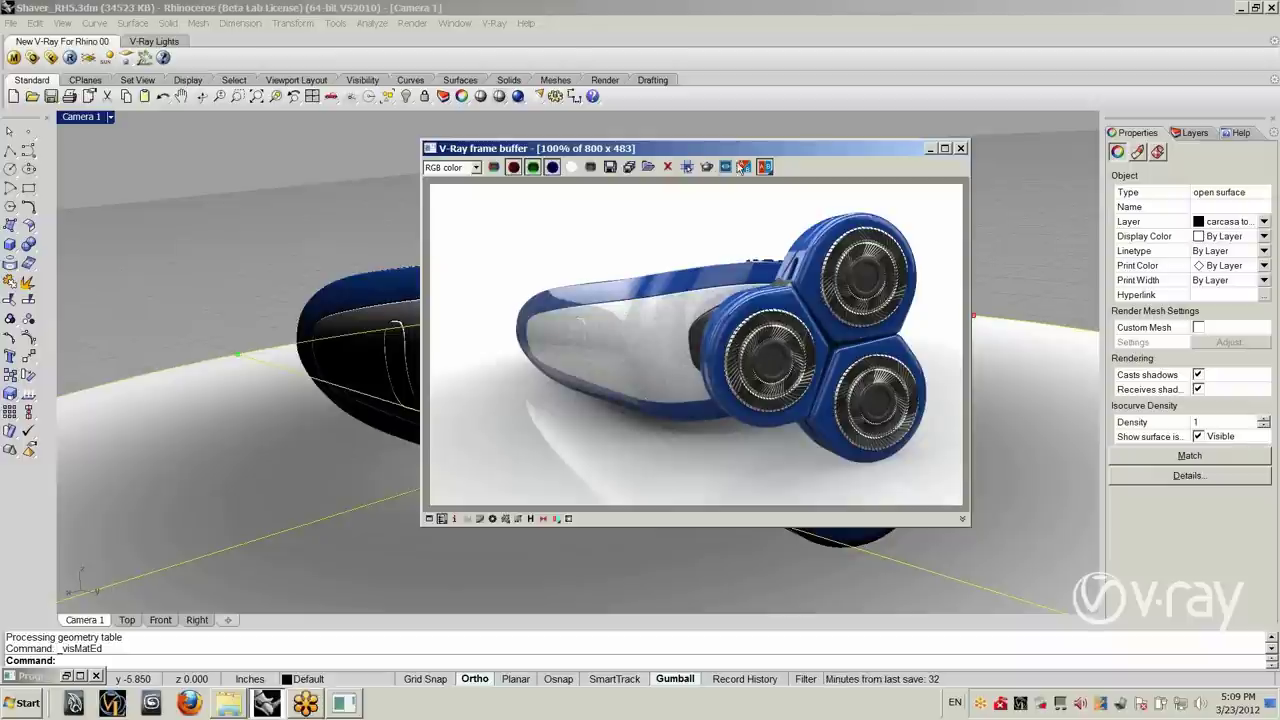
left_click_drag(742, 150, 776, 136)
right_click_drag(278, 390, 289, 377)
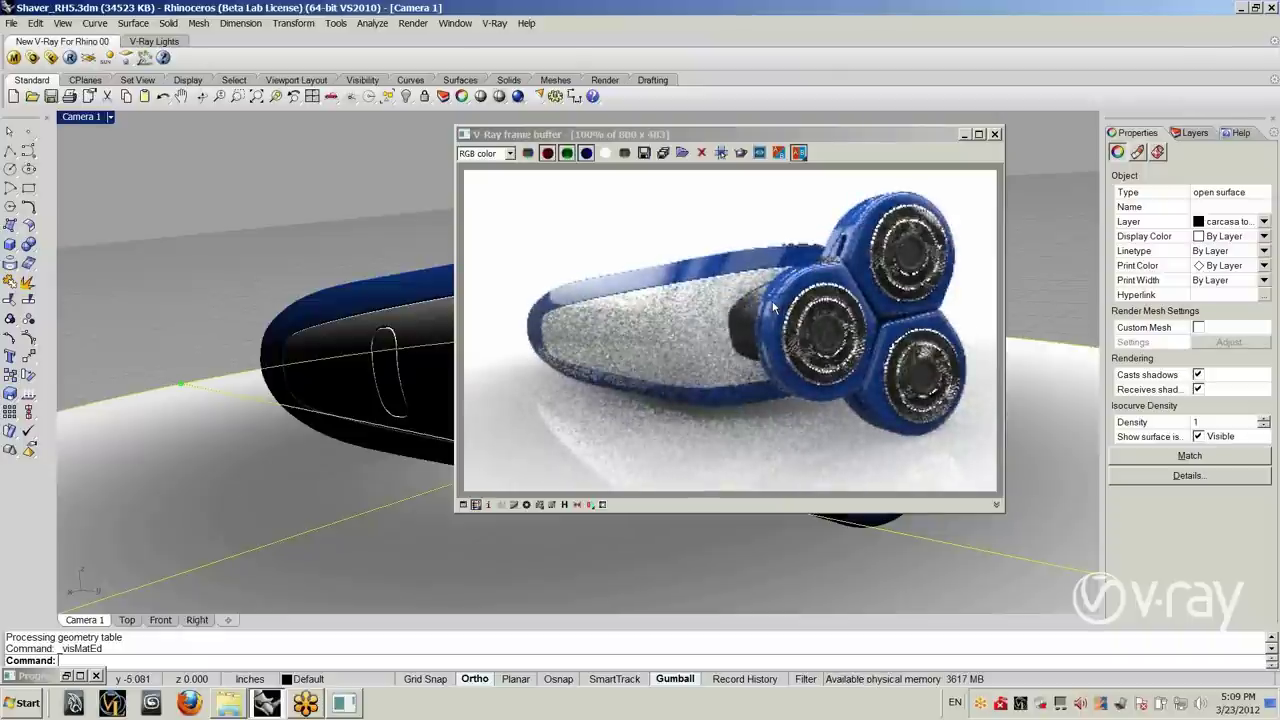
Step: Enlarge the frame buffer, inspect the rendered shaving heads at 200% zoom, and return to 100% in a smaller window
left_click_drag(808, 135, 710, 101)
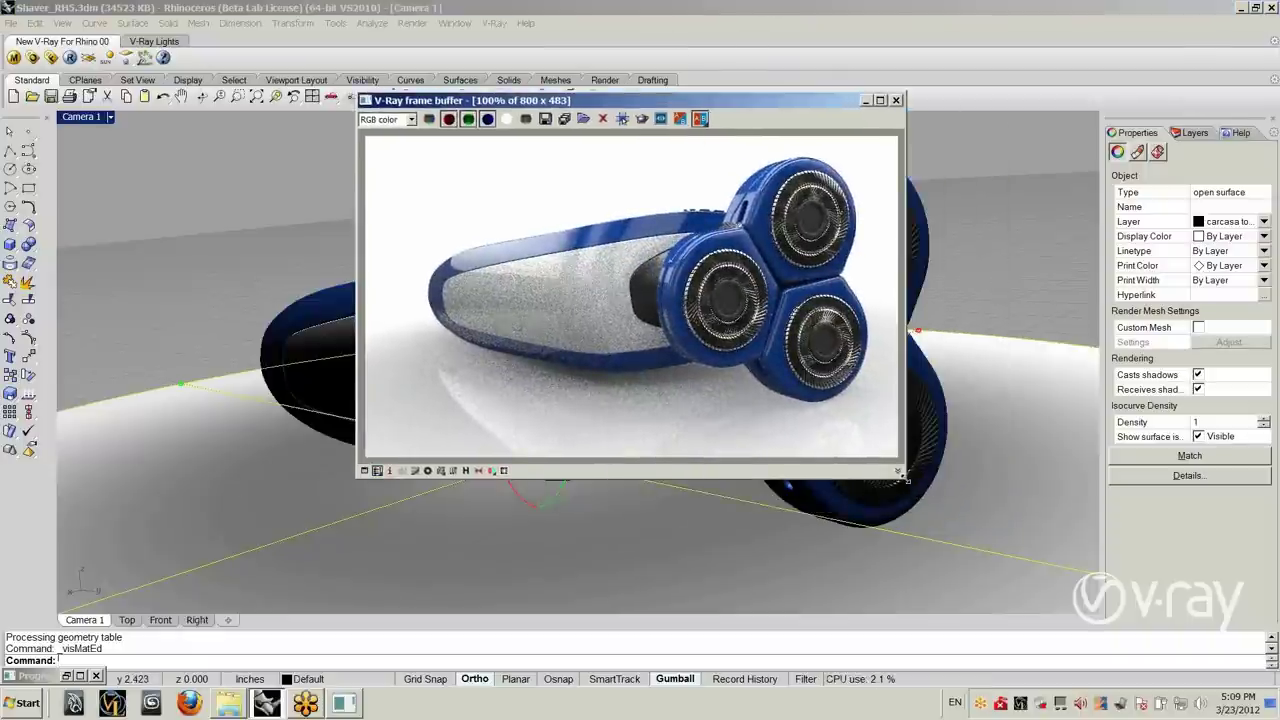
left_click_drag(899, 473, 1070, 578)
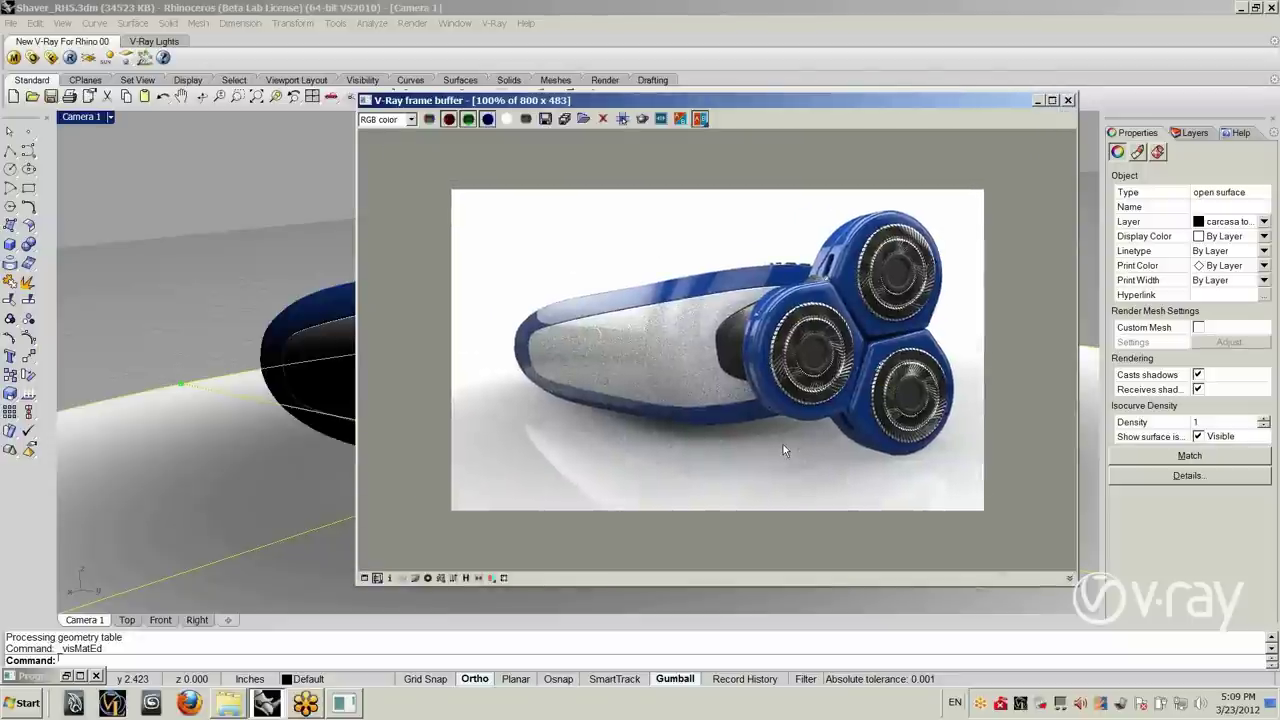
scroll(783, 444, "up", 1)
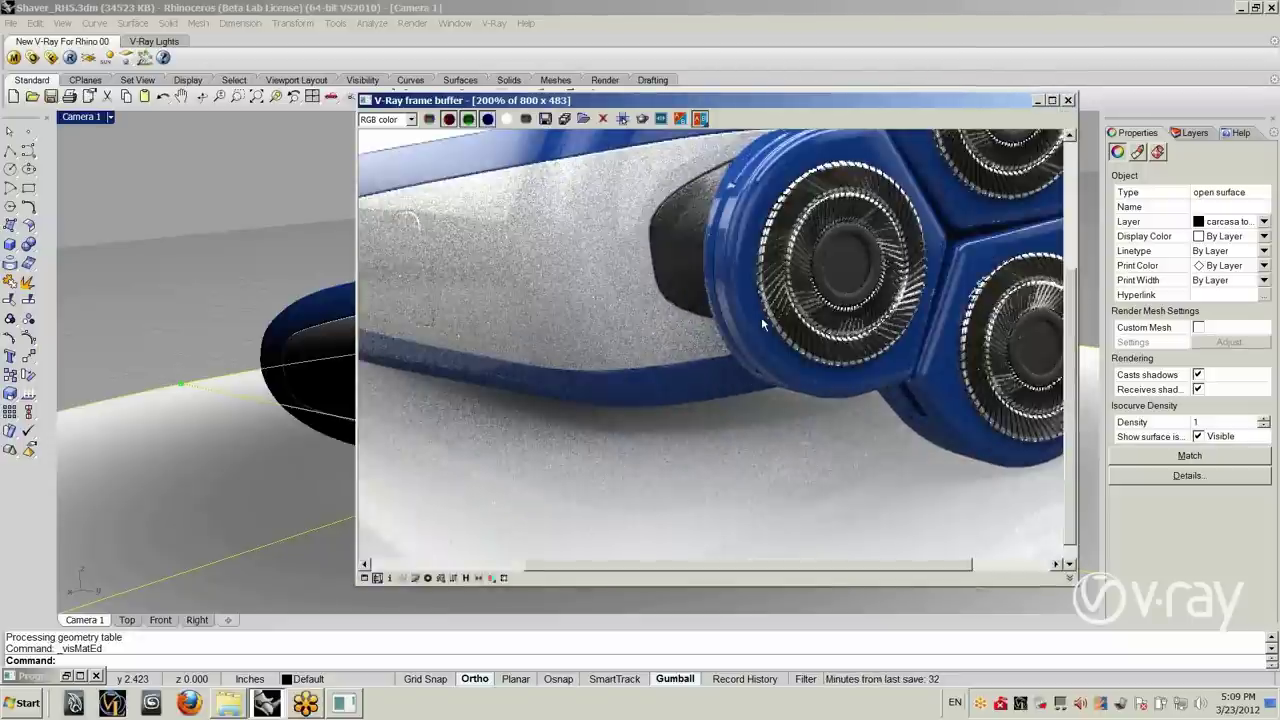
middle_click_drag(764, 327, 686, 349)
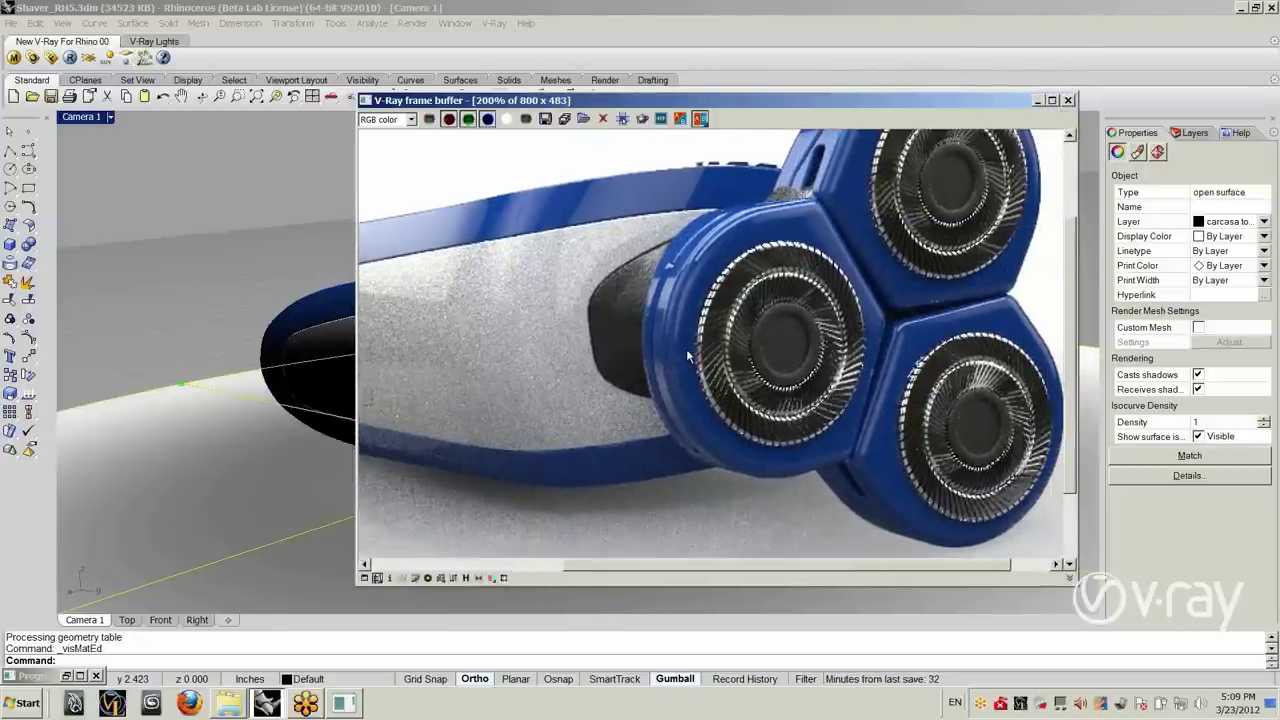
scroll(729, 350, "down", 1)
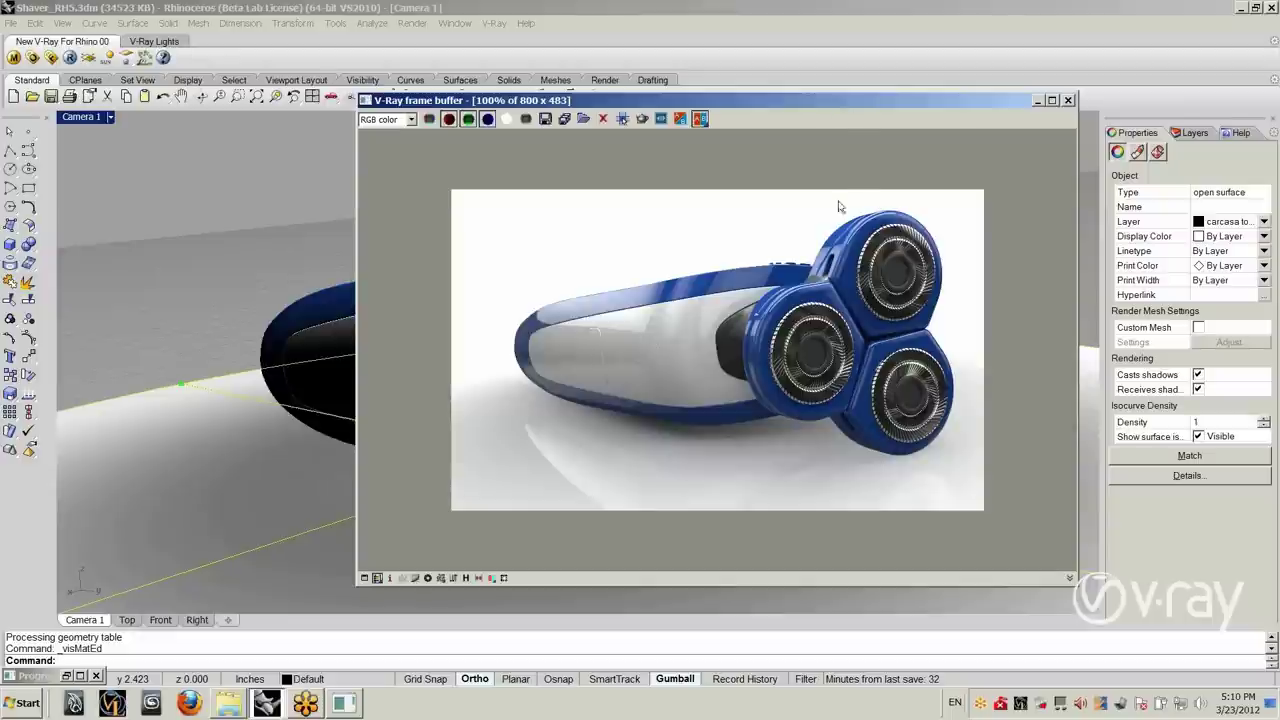
left_click_drag(1076, 584, 980, 520)
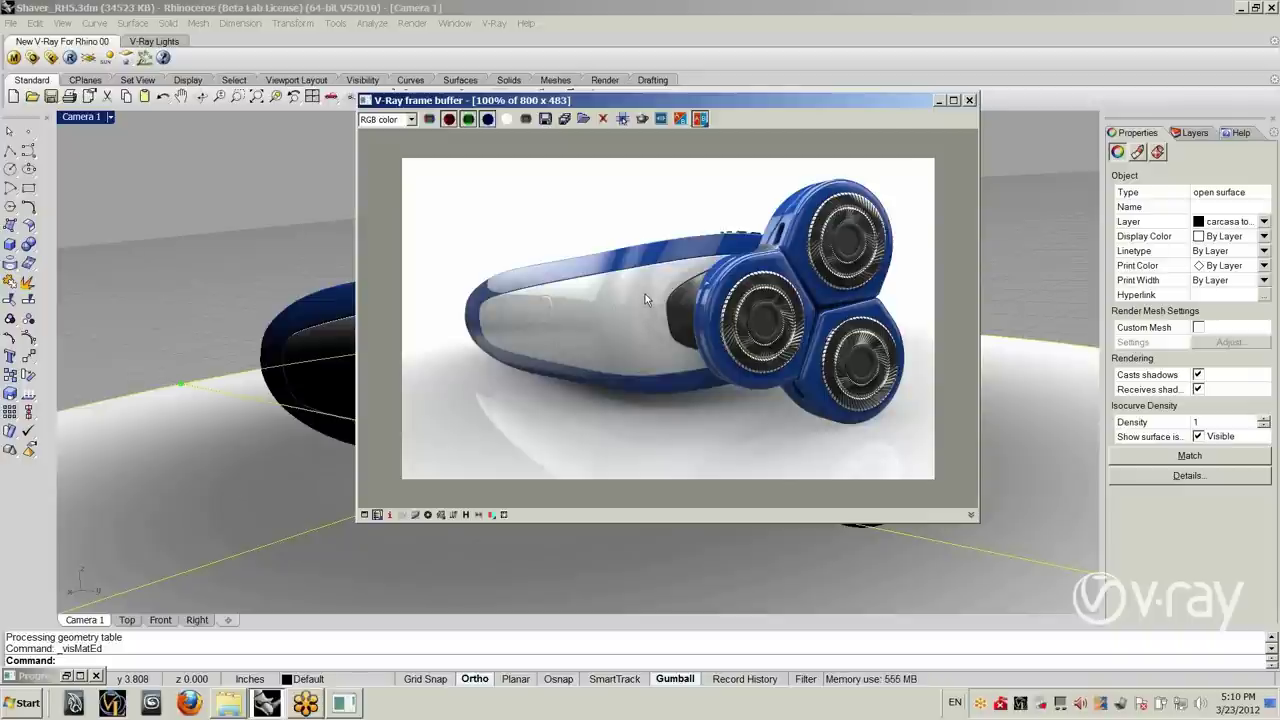
Step: Open Diamonds_RH5.3dm from the 002_Materials_Dispersion folder without saving the shaver file, and render the Cam_02 view
left_click(969, 101)
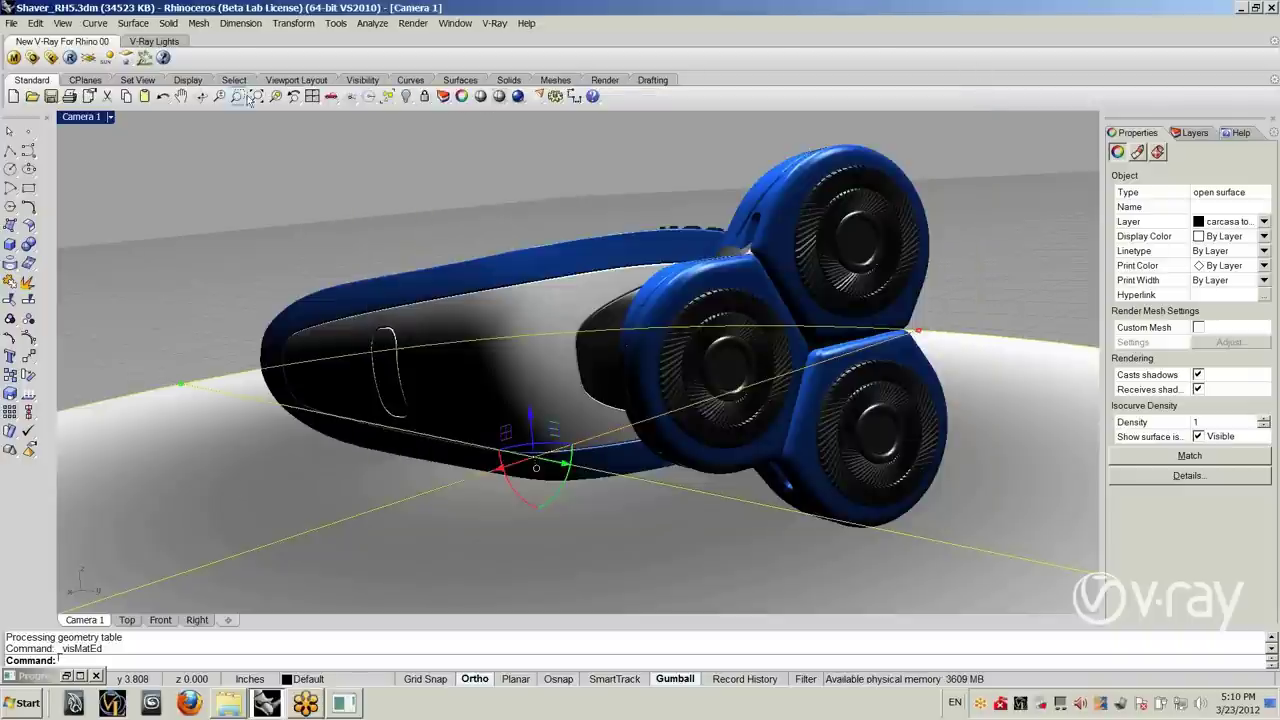
left_click(12, 23)
left_click(30, 48)
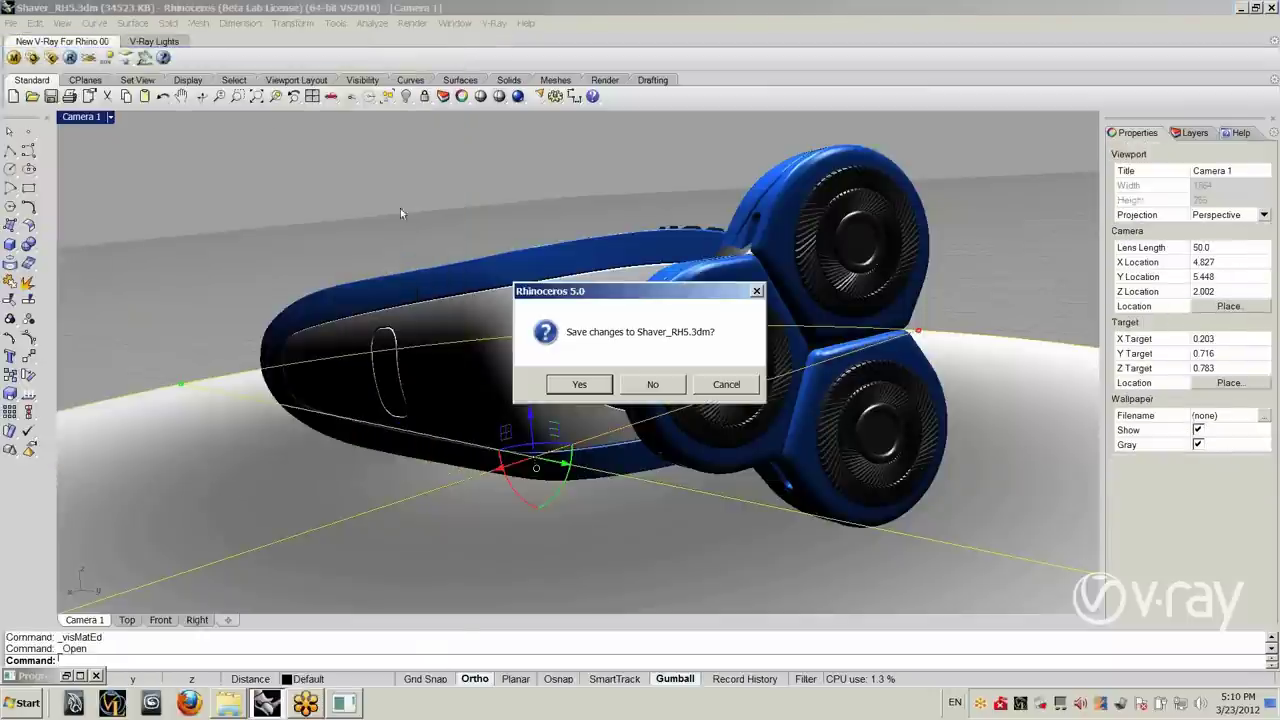
left_click(672, 388)
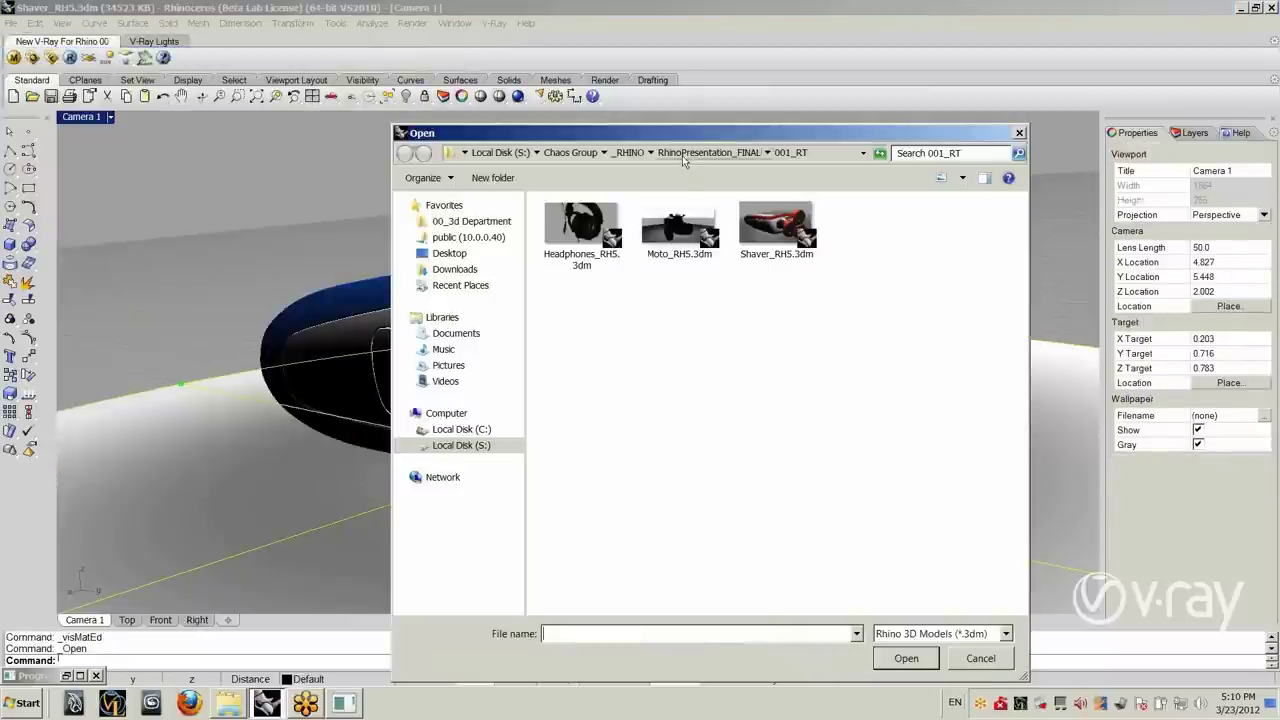
left_click(682, 155)
double_click(634, 245)
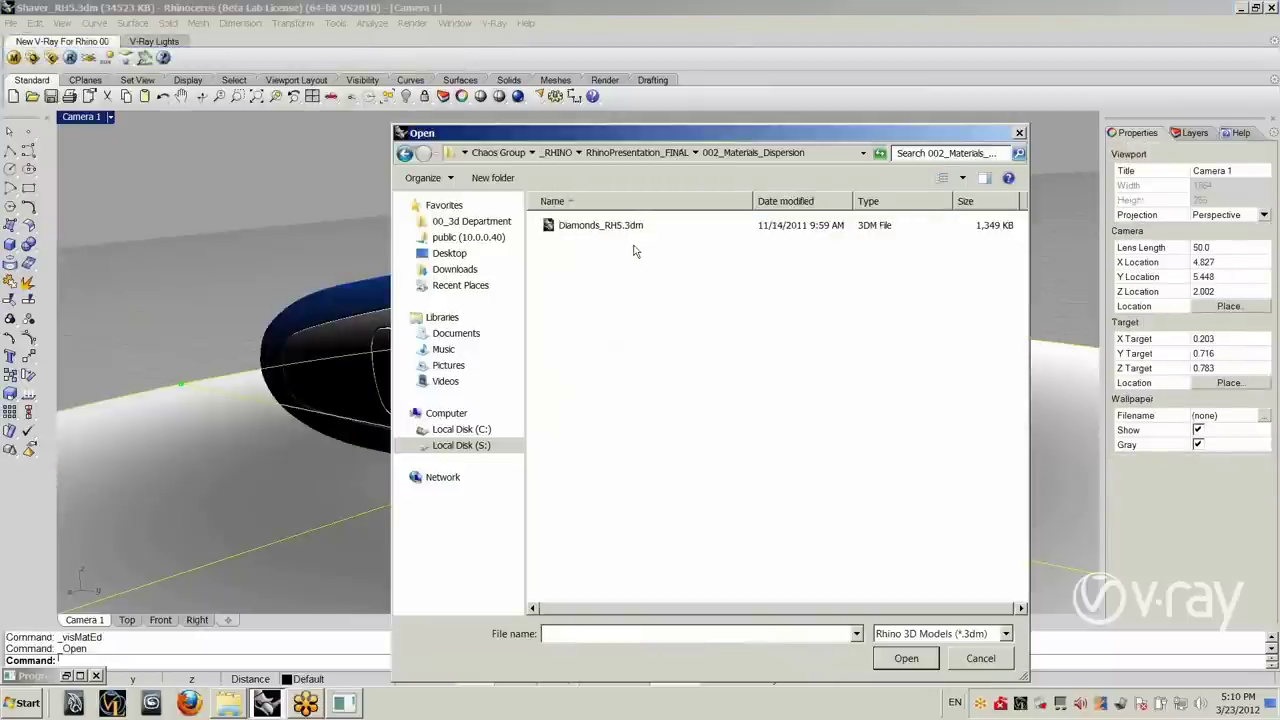
double_click(602, 227)
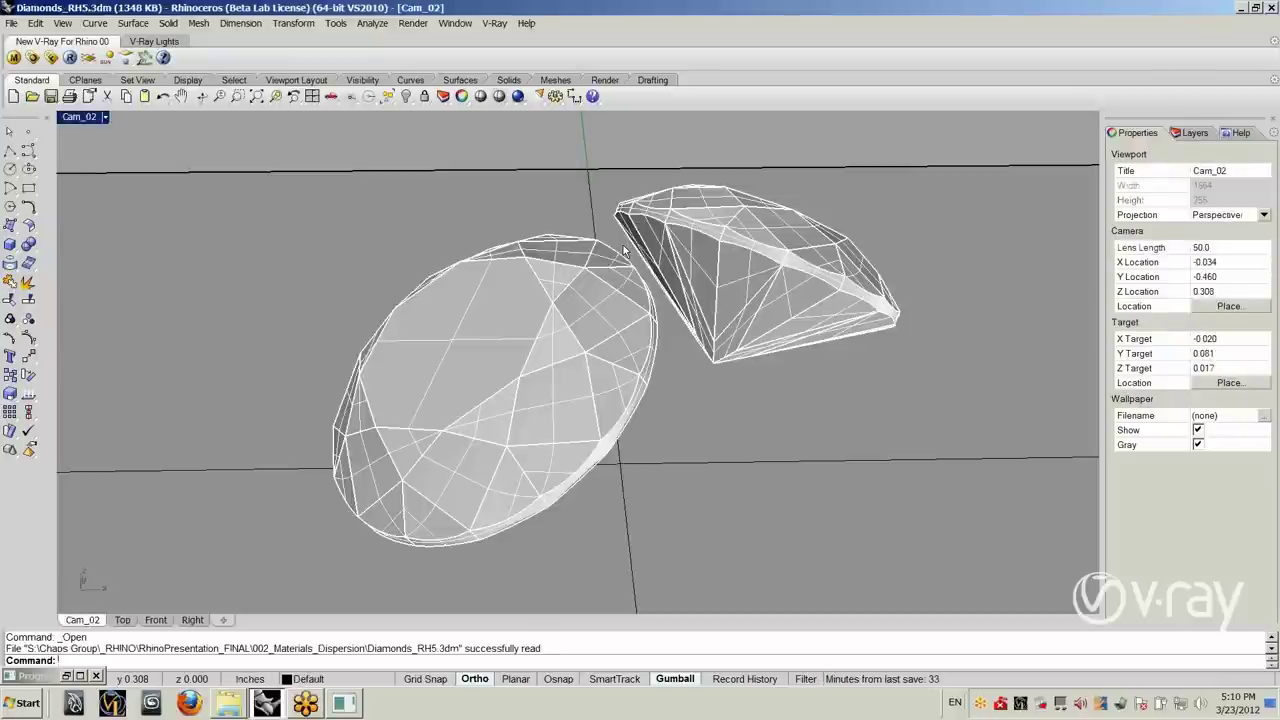
left_click(70, 57)
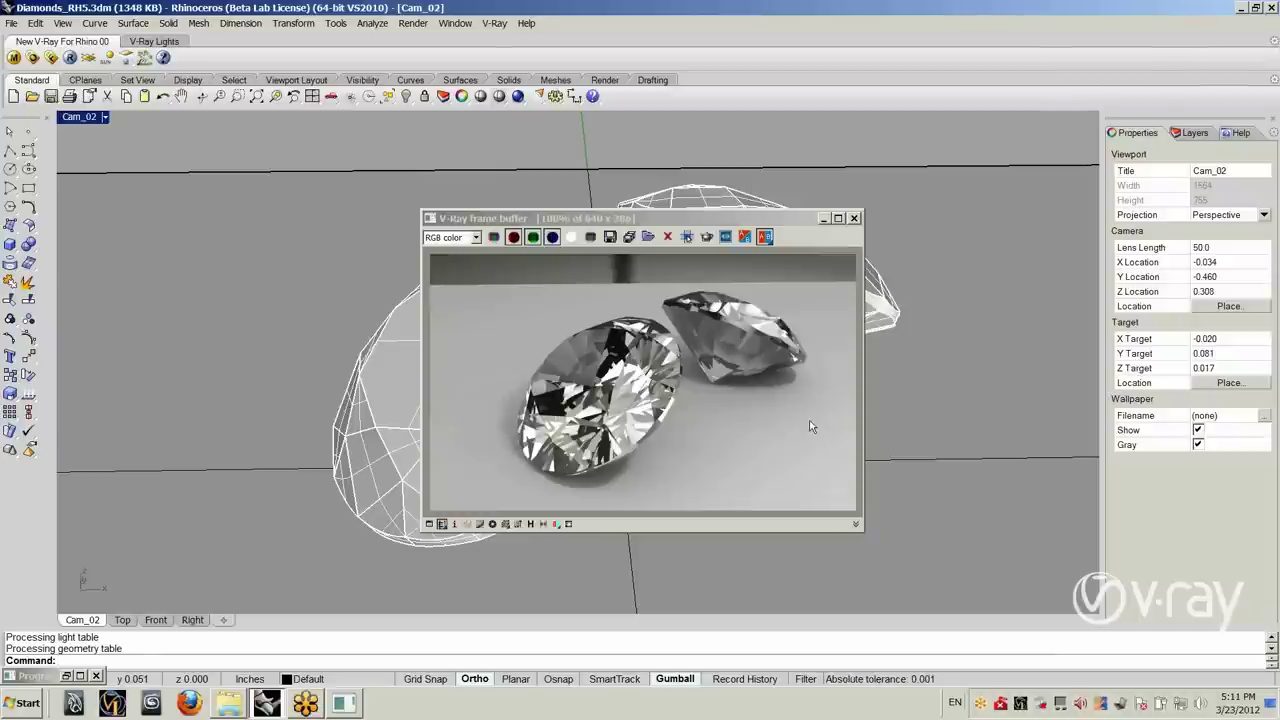
left_click(857, 217)
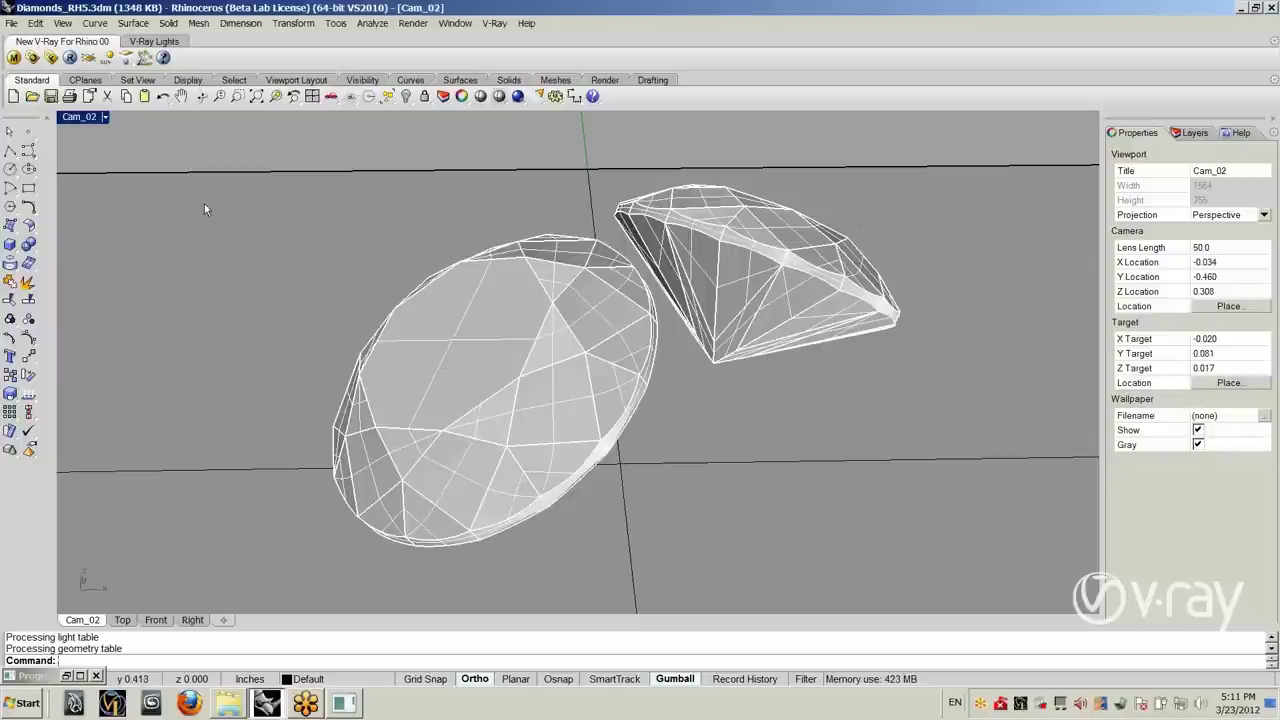
Step: Turn on Dispersion in the Diamond material's refraction settings, render the diamonds again, and close the Material Editor
left_click(14, 57)
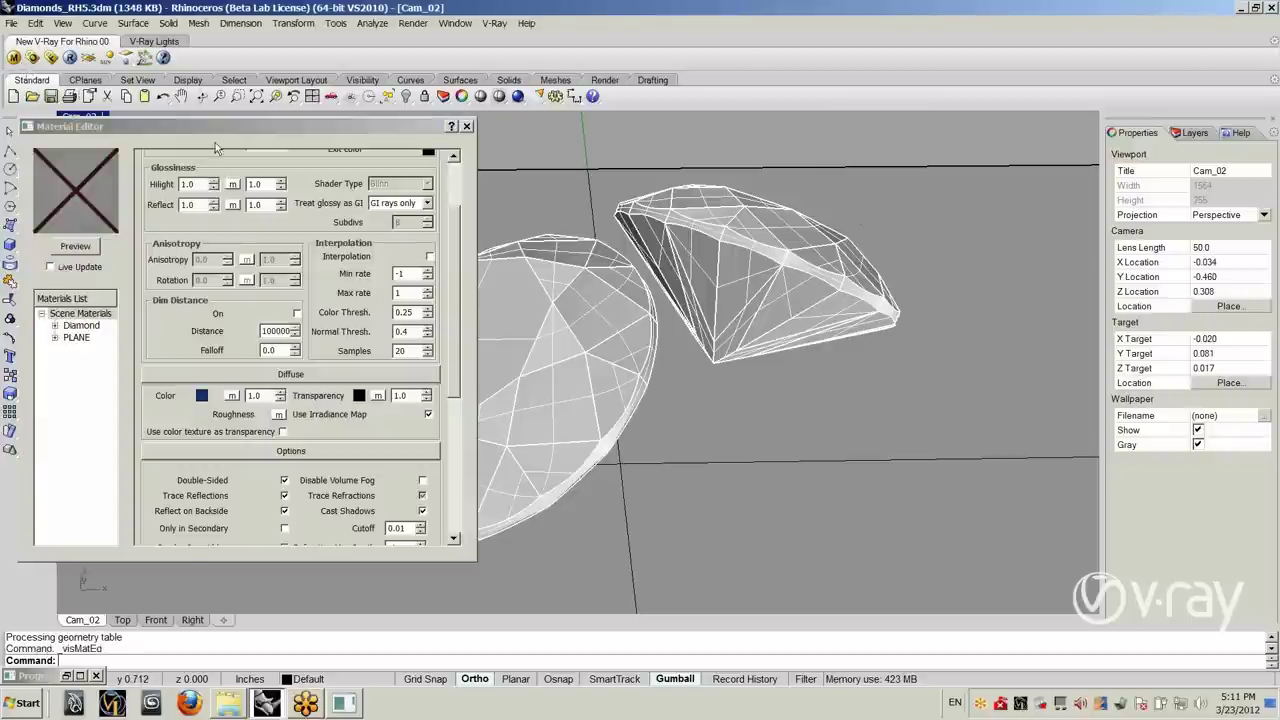
left_click_drag(213, 134, 829, 120)
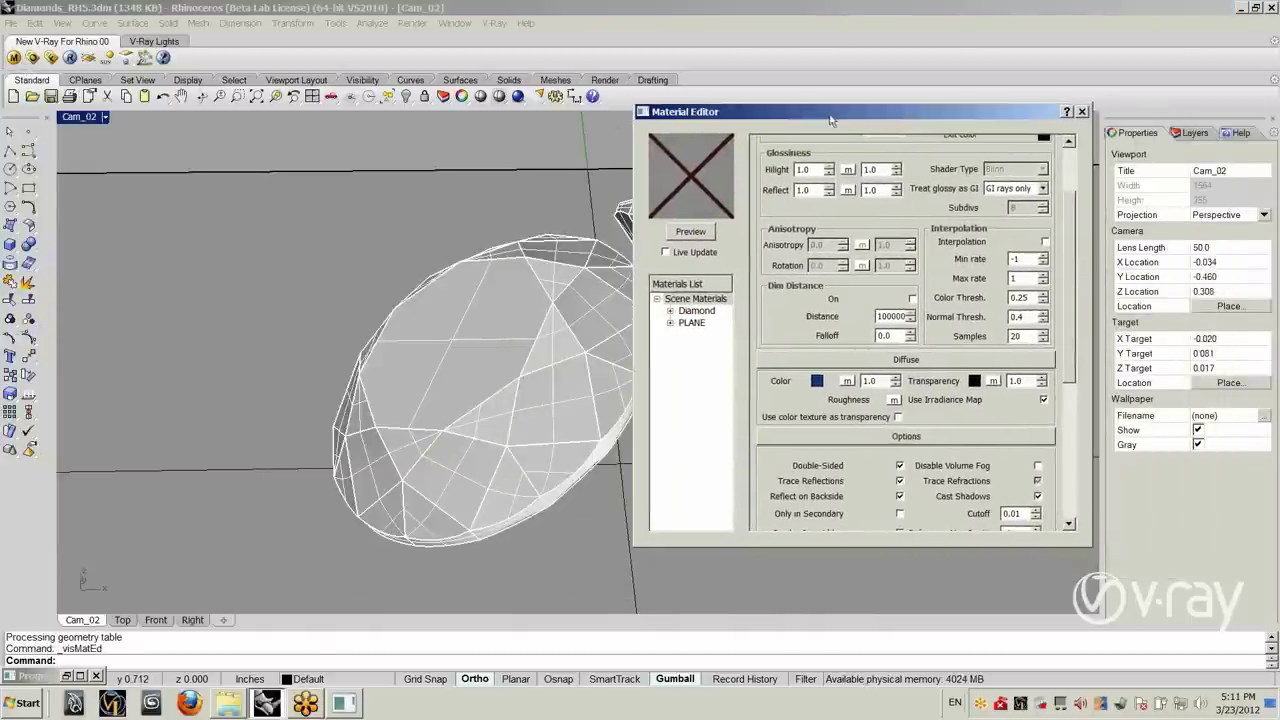
left_click(697, 311)
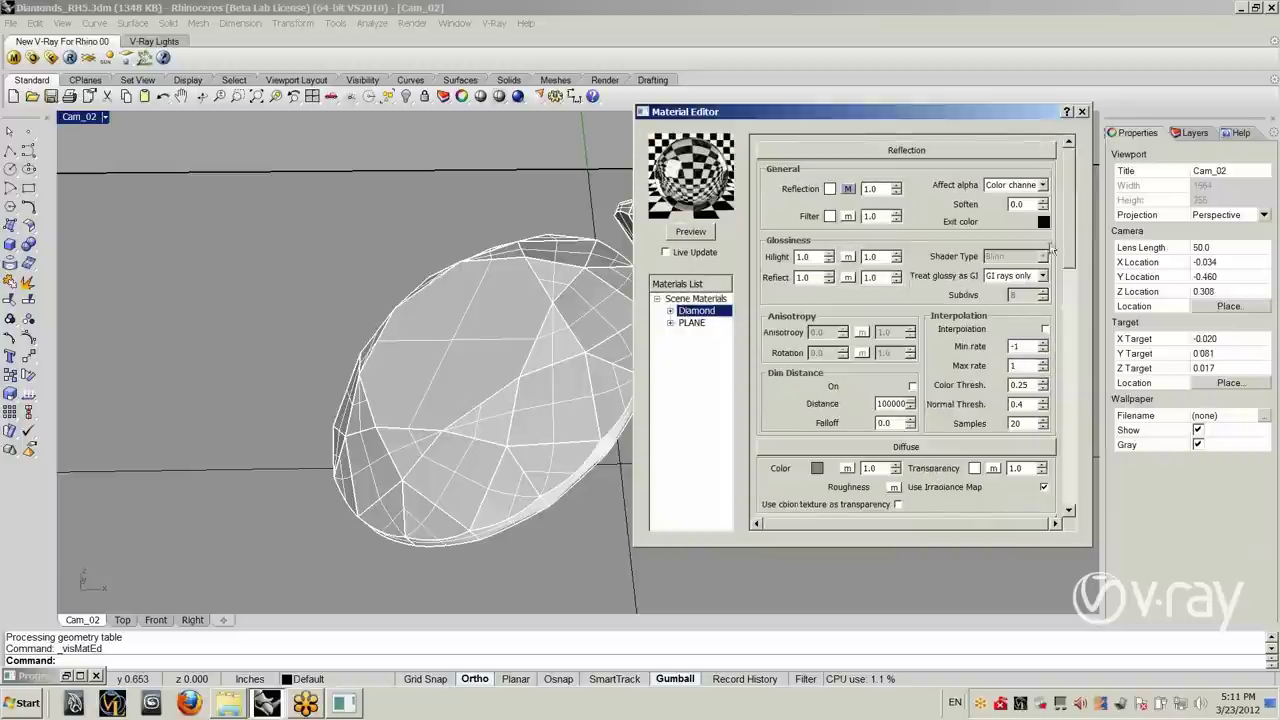
left_click_drag(1075, 222, 1068, 312)
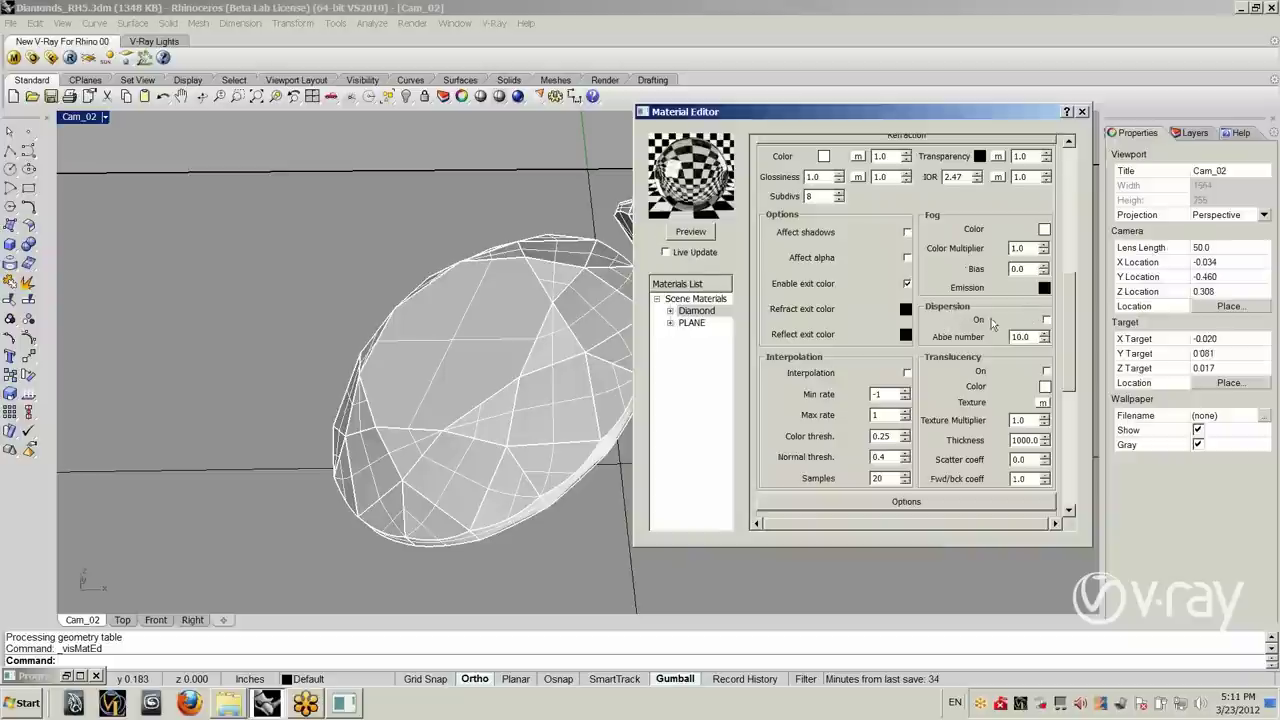
left_click(1046, 321)
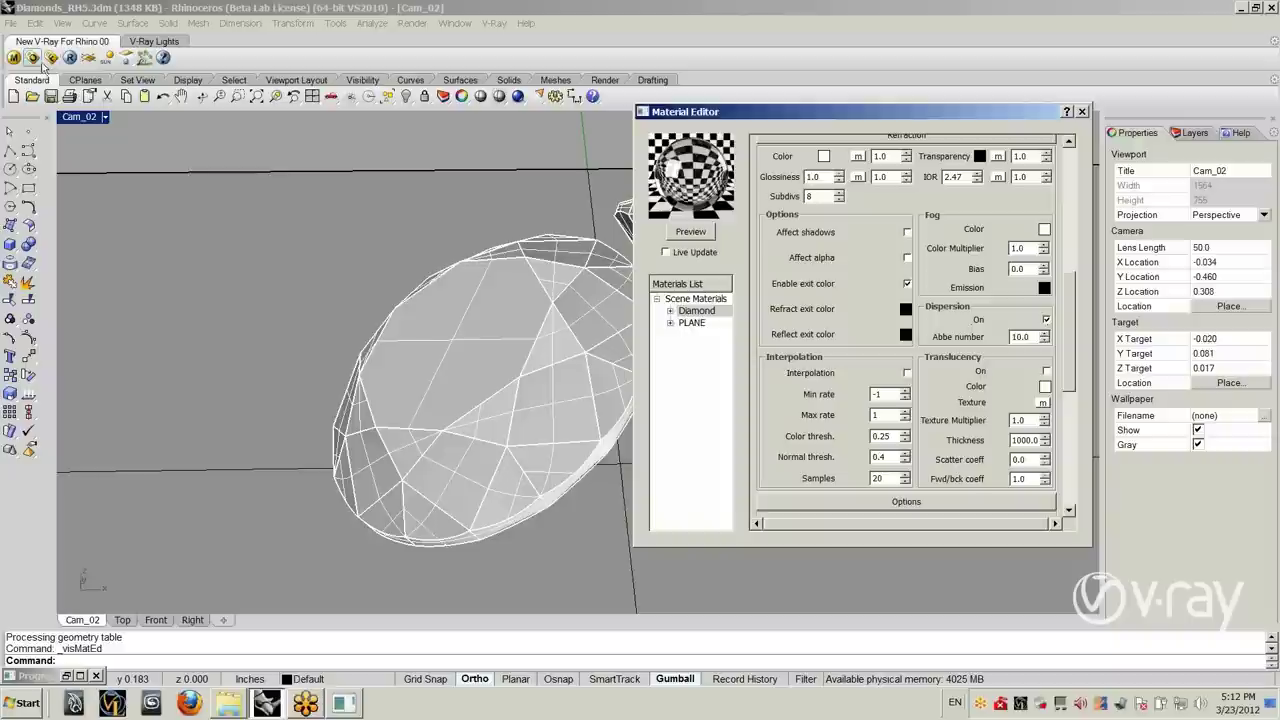
left_click(108, 58)
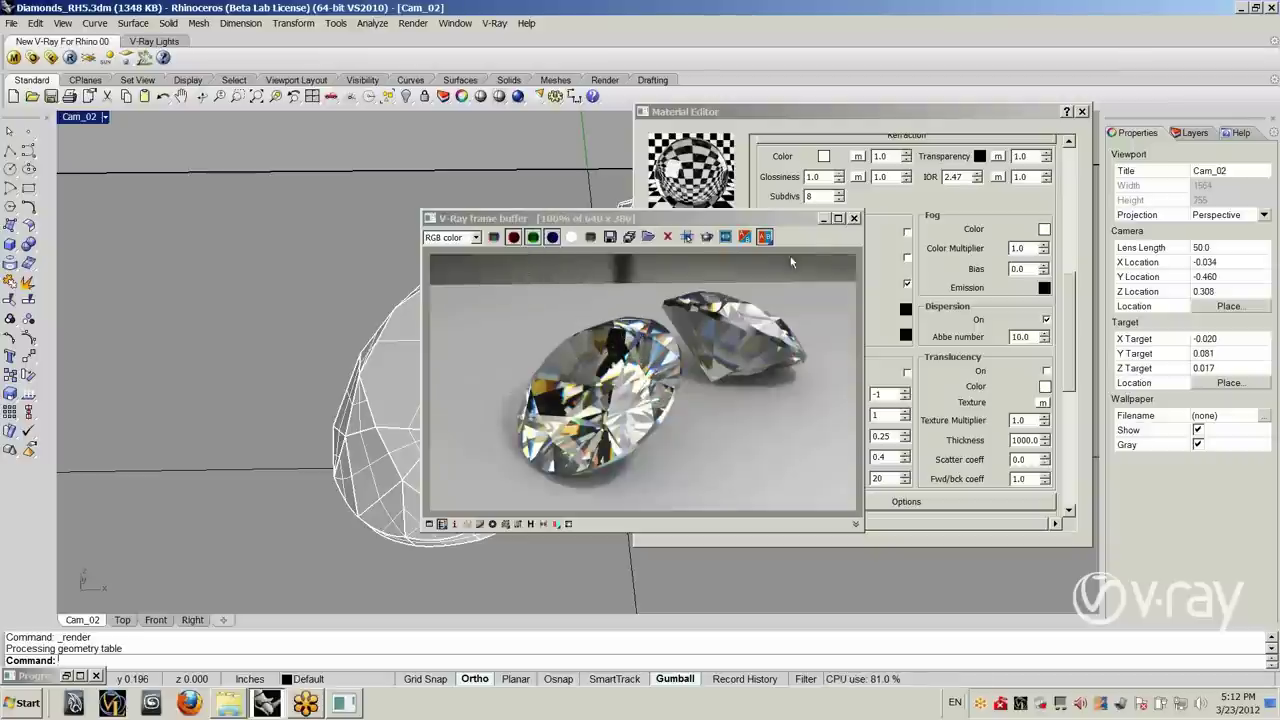
left_click(1081, 111)
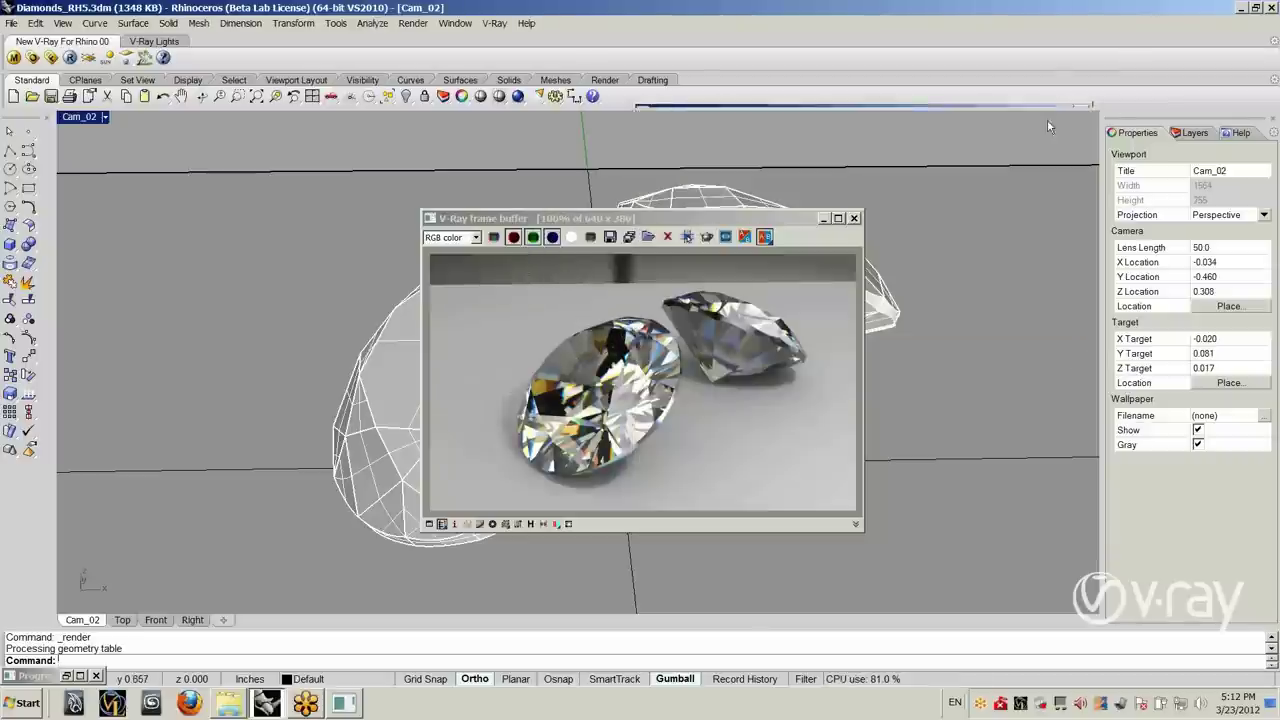
Step: Turn on Caustics in the V-Ray render options and render the diamonds again
left_click(32, 57)
left_click_drag(668, 113, 590, 113)
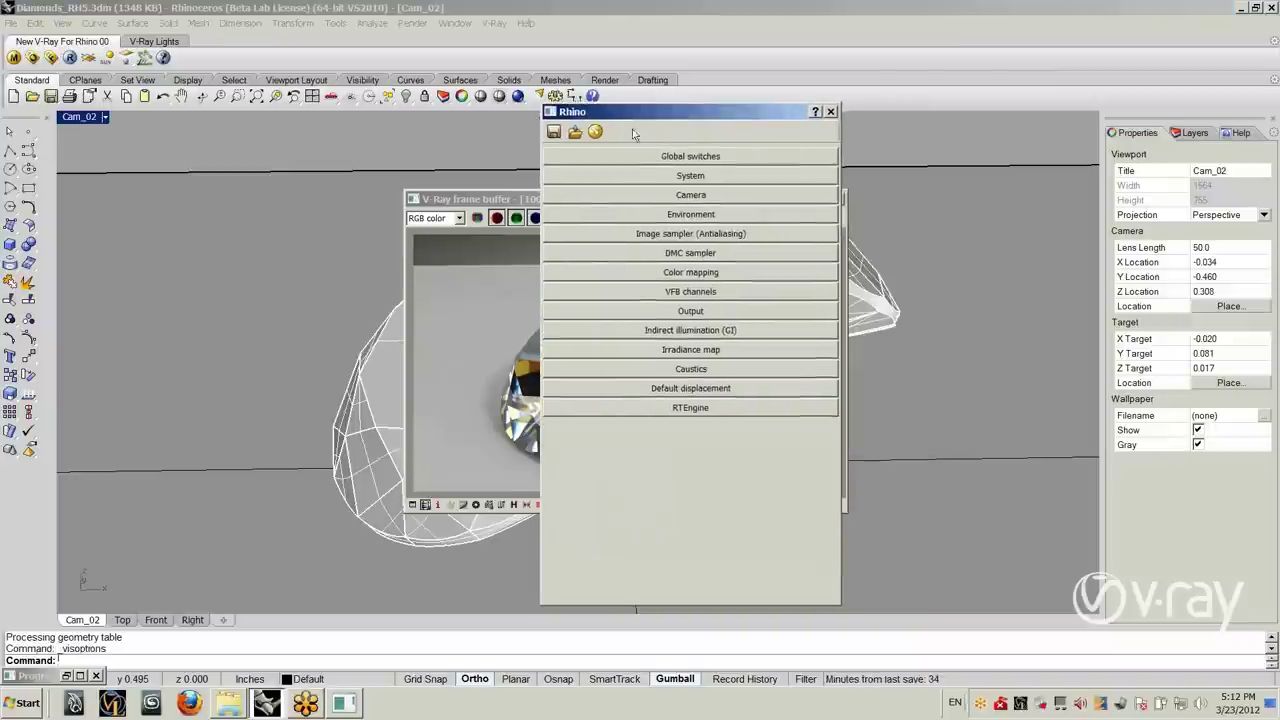
left_click(690, 370)
left_click(609, 404)
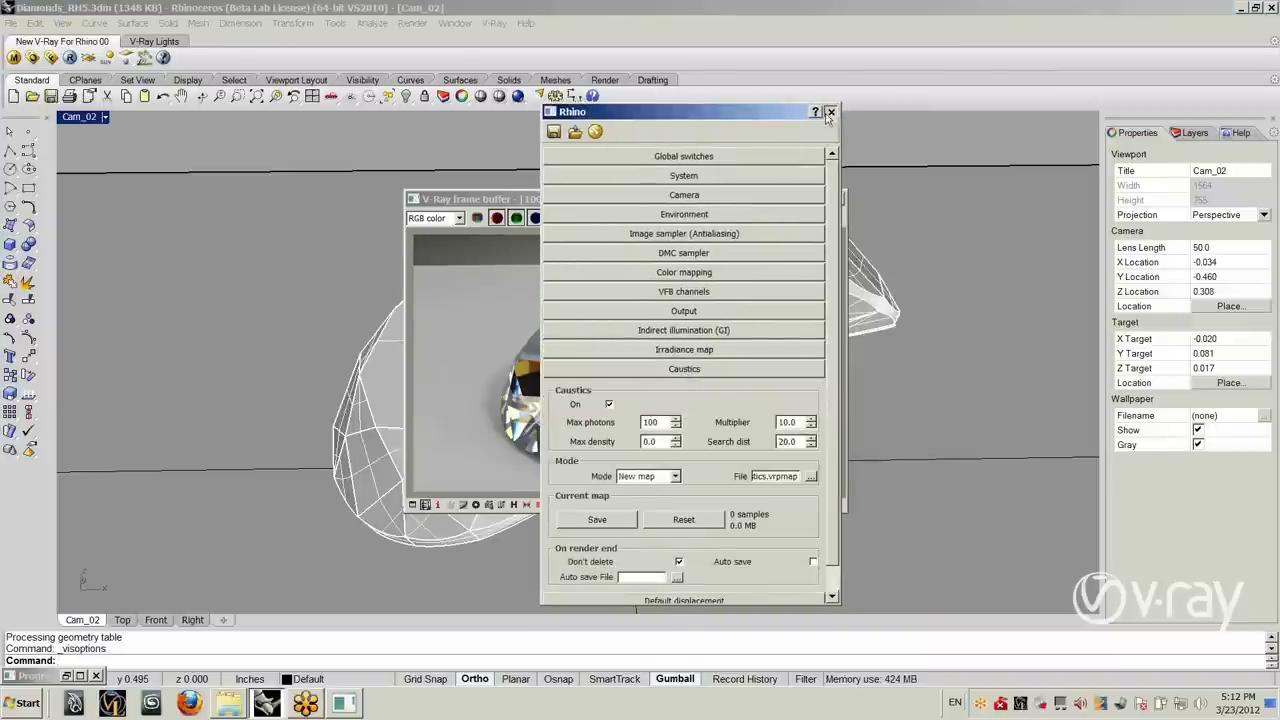
left_click(831, 111)
left_click(70, 57)
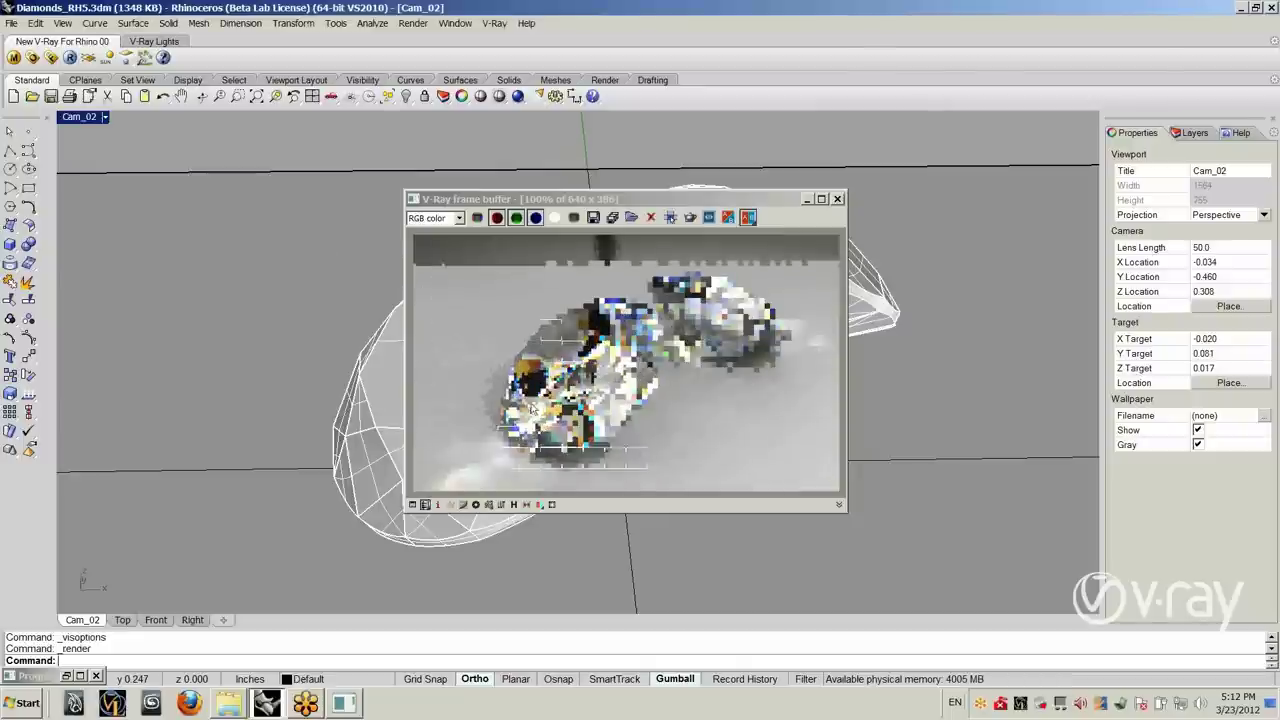
Step: Examine the caustics around the rendered diamonds at up to 400% zoom, return to 100%, and close the frame buffer
left_click(500, 452)
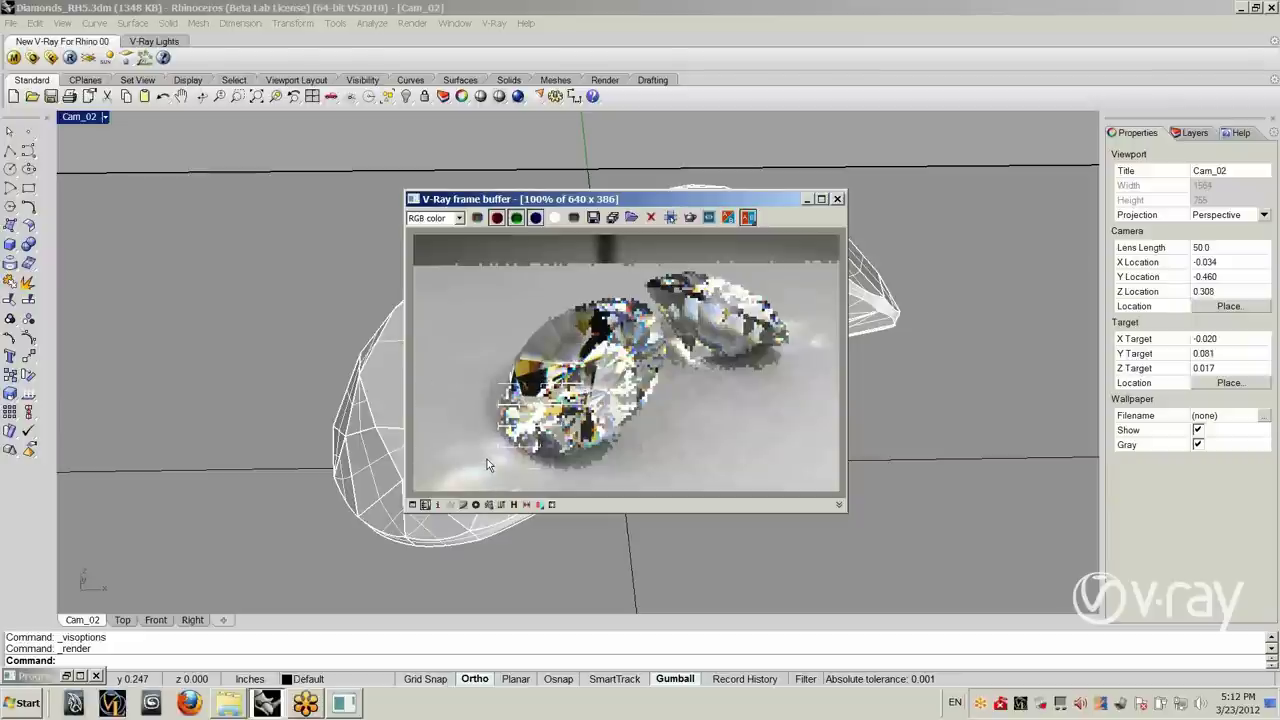
scroll(487, 465, "up", 1)
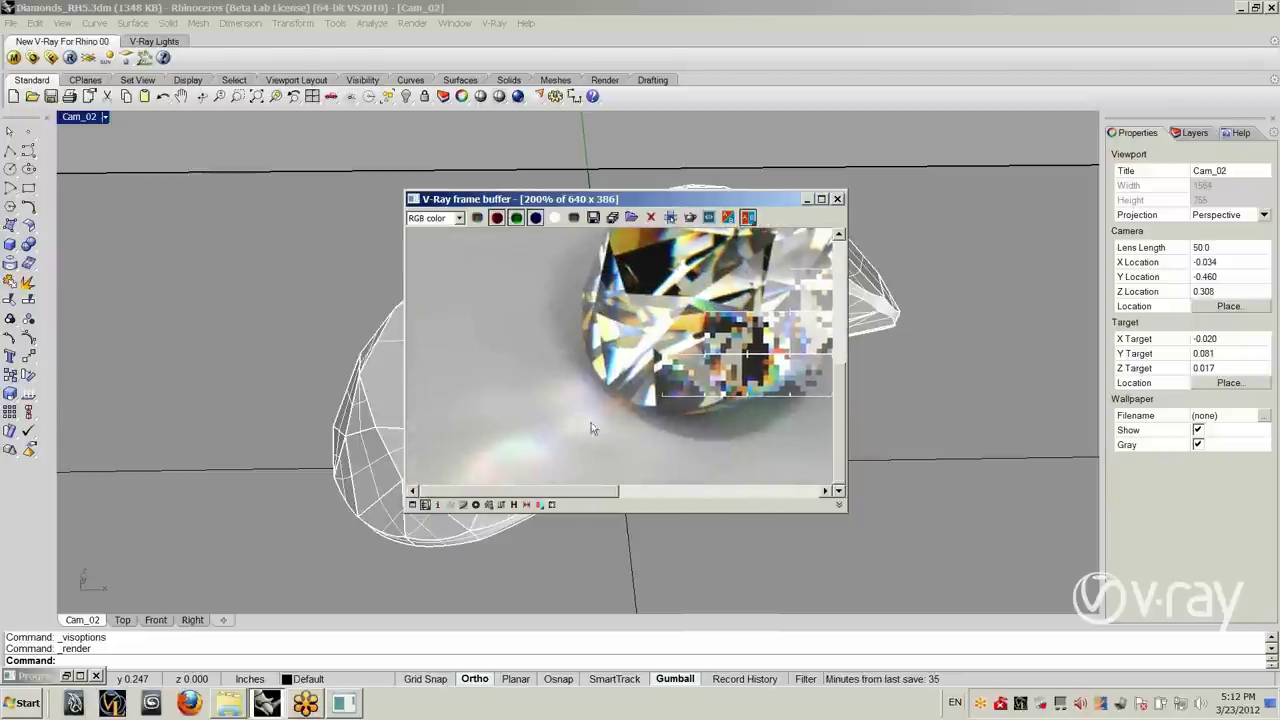
scroll(534, 450, "up", 1)
middle_click_drag(534, 450, 586, 450)
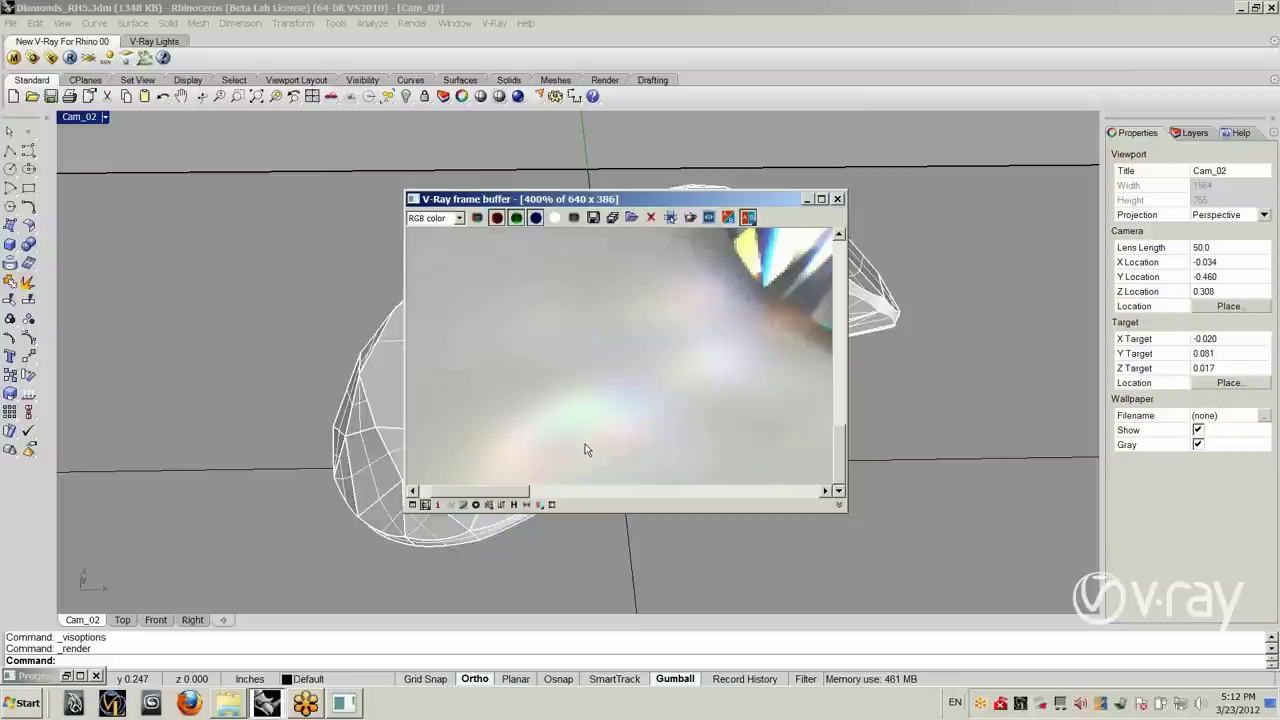
scroll(619, 421, "down", 1)
middle_click_drag(654, 424, 656, 363)
scroll(654, 364, "down", 1)
scroll(653, 368, "down", 1)
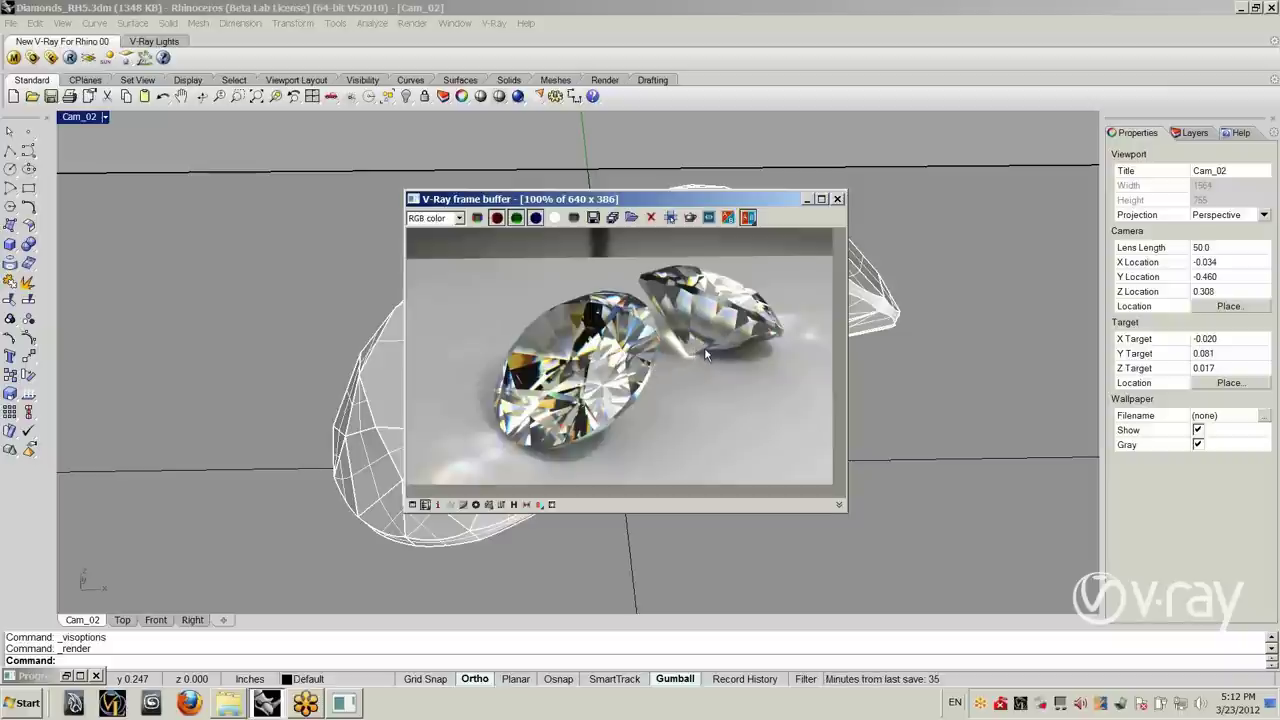
left_click(838, 199)
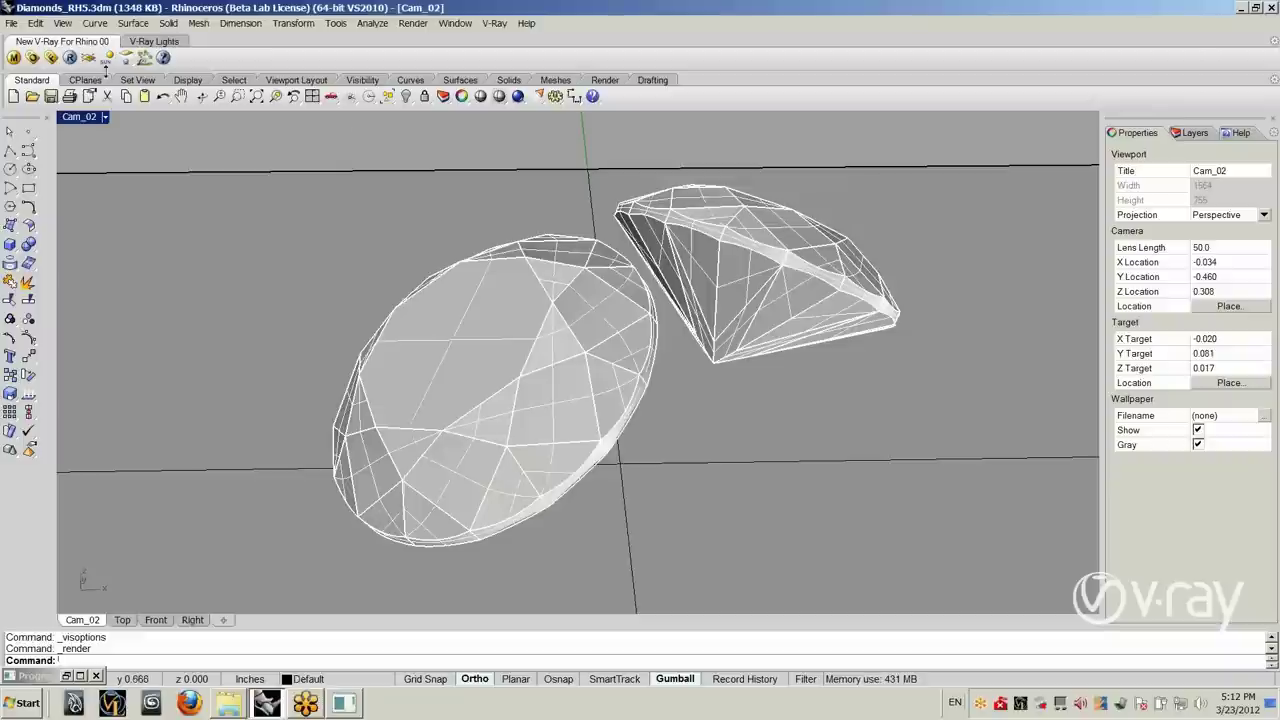
Step: Open ShaverAniso_RH5.3dm from the 003_Materials_Anisotropy folder without saving the changes to the diamonds file
left_click(11, 23)
left_click(30, 49)
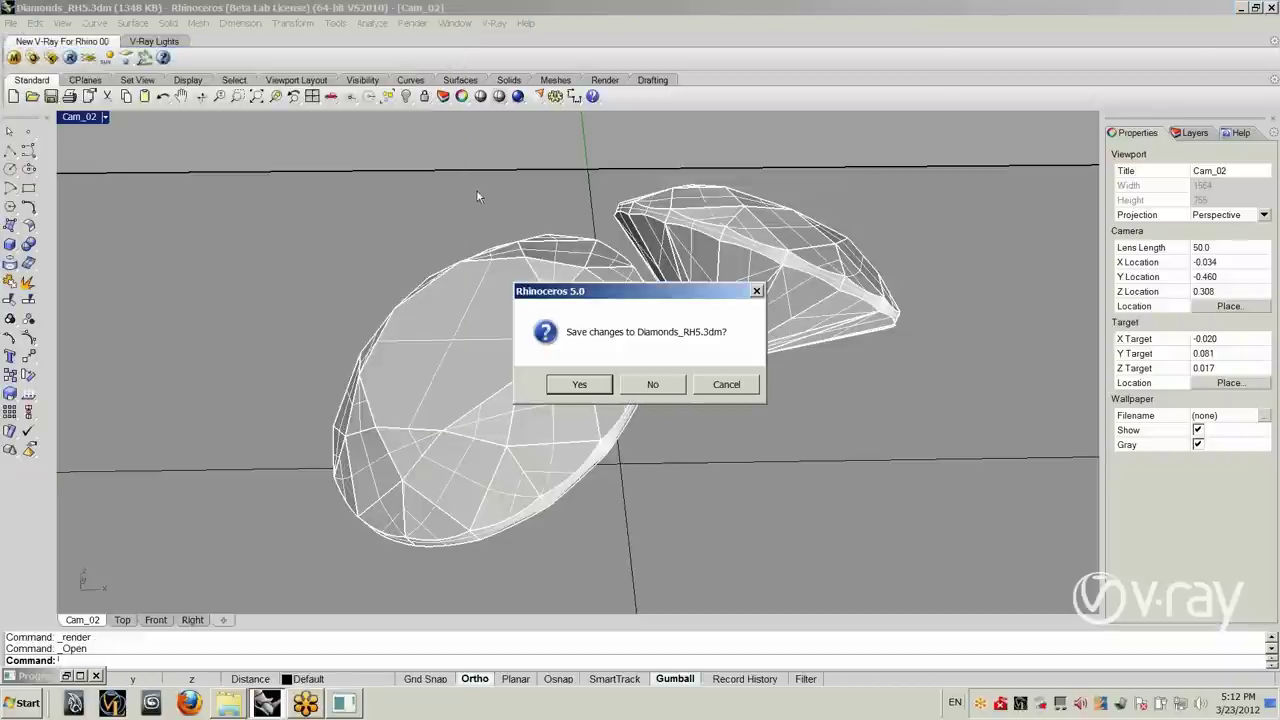
left_click(652, 384)
left_click(660, 158)
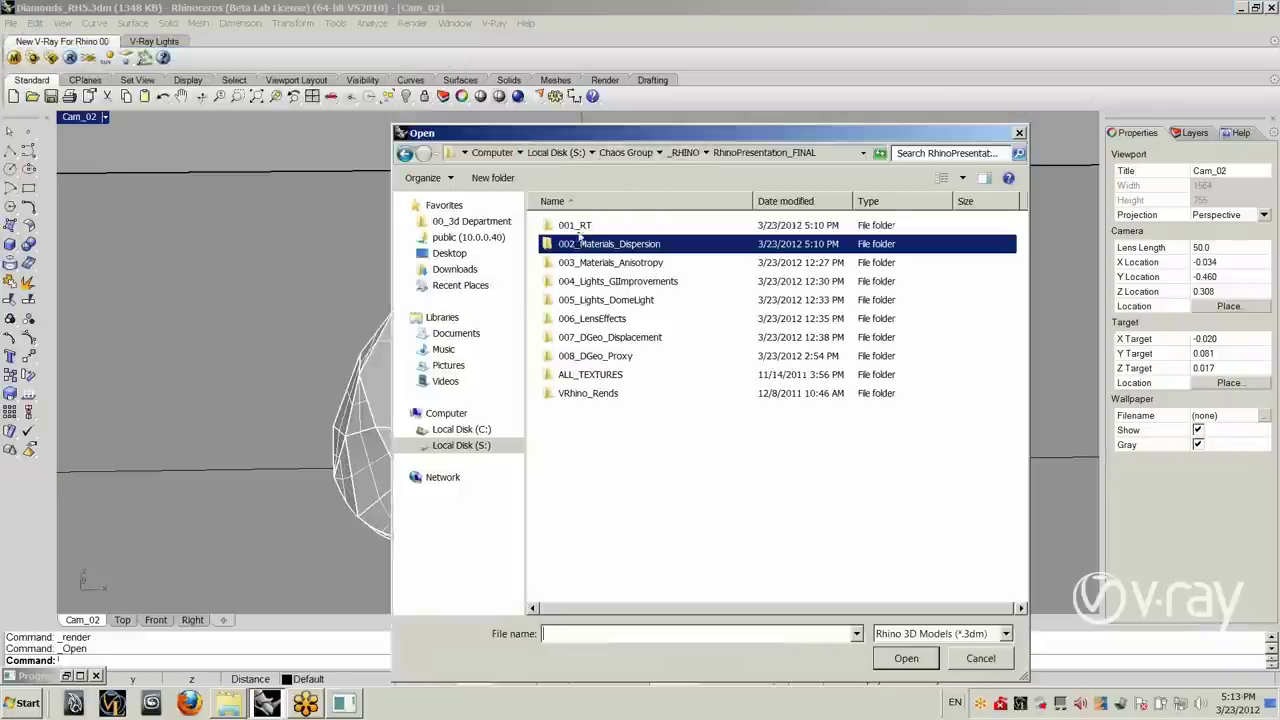
double_click(586, 264)
double_click(680, 252)
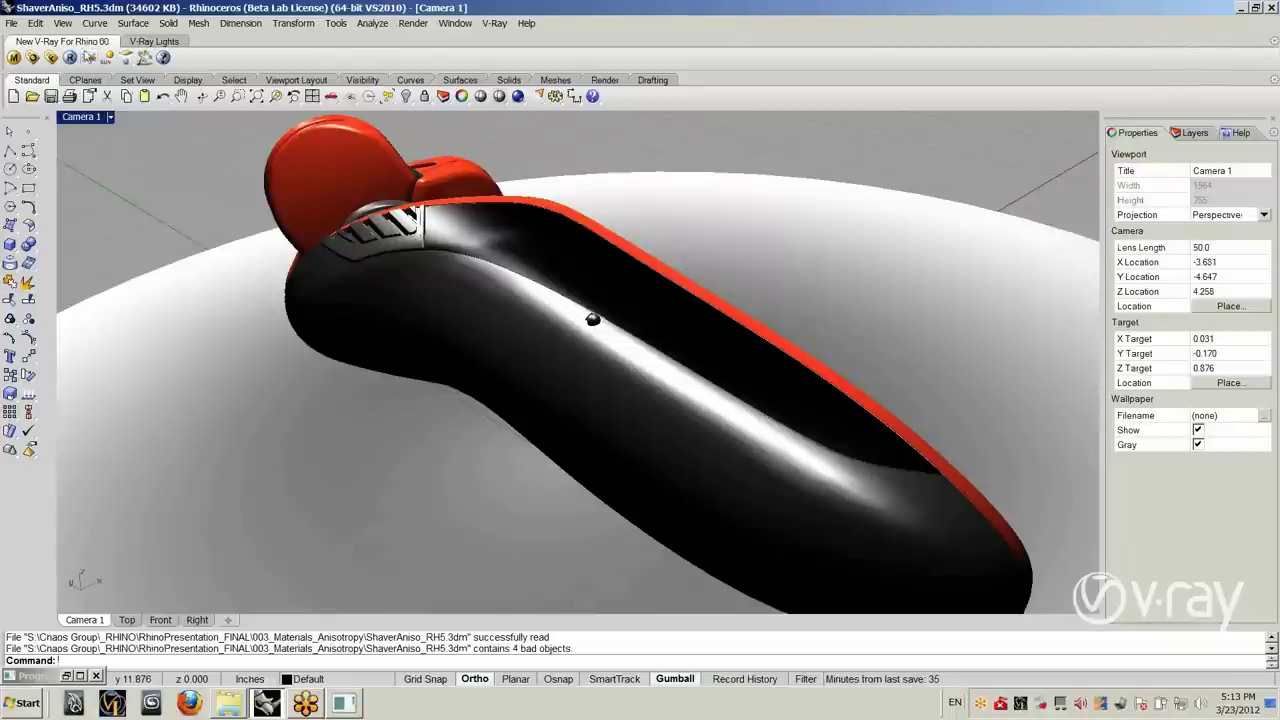
Step: Start an interactive render of the shaver and bring the Camera 1 view in close on the patterned metal surface
left_click(70, 57)
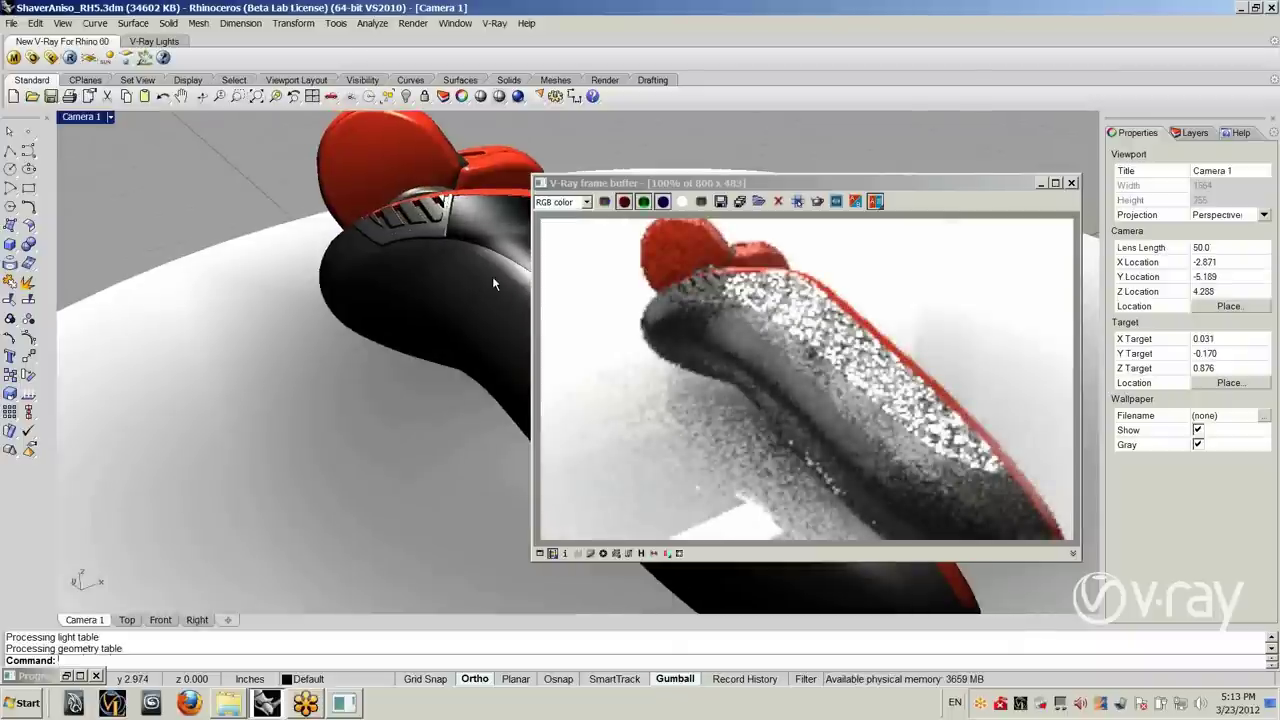
middle_click(492, 278)
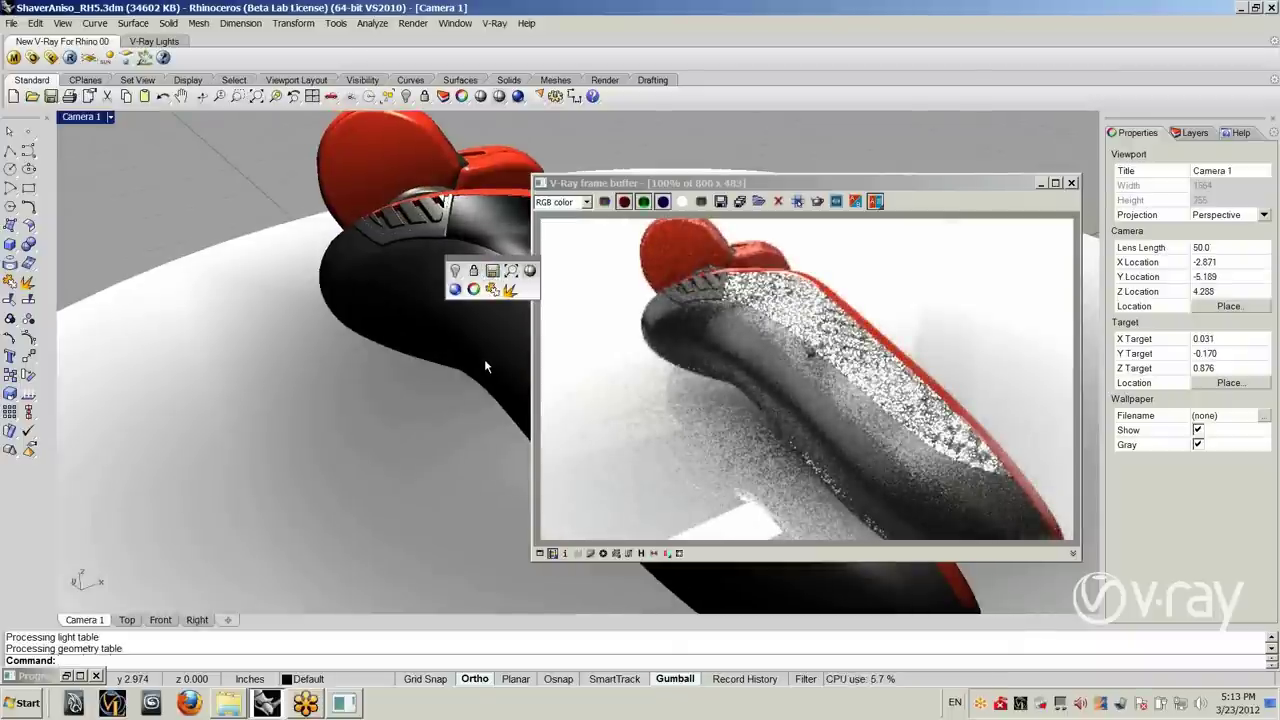
left_click(492, 289)
key("Return")
right_click_drag(484, 325, 421, 291, "shift")
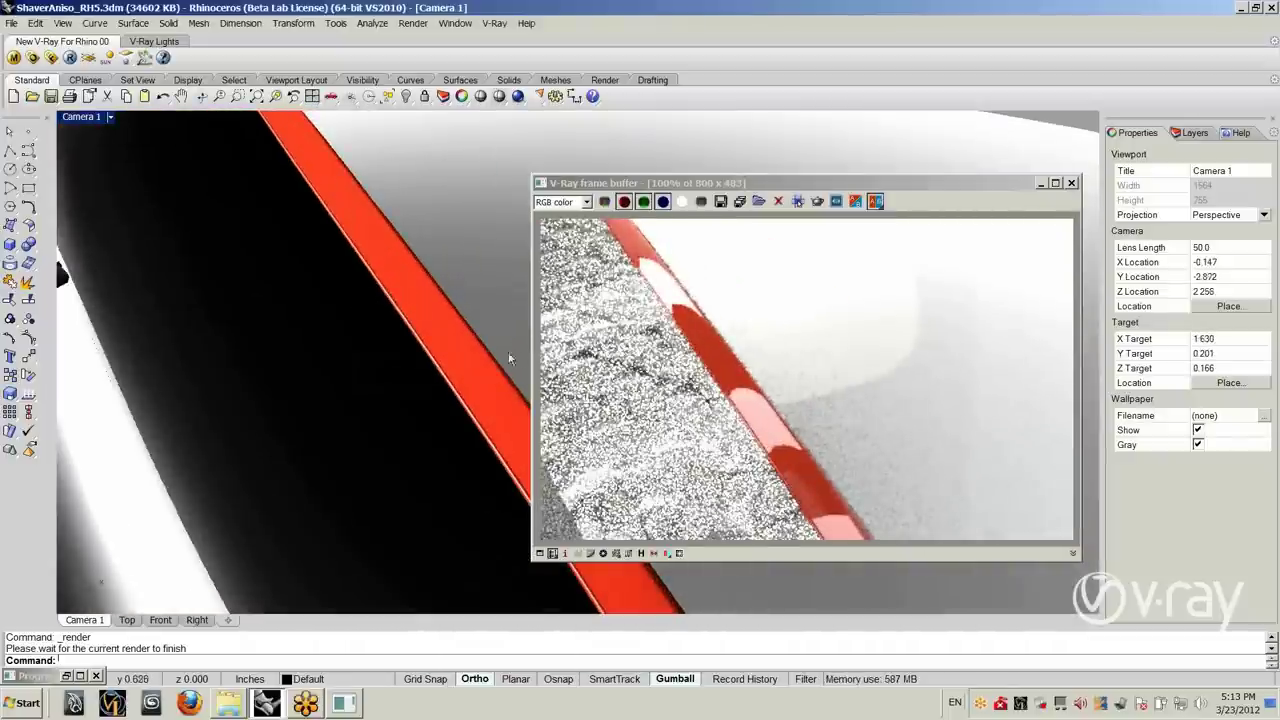
right_click_drag(330, 330, 418, 295, "shift")
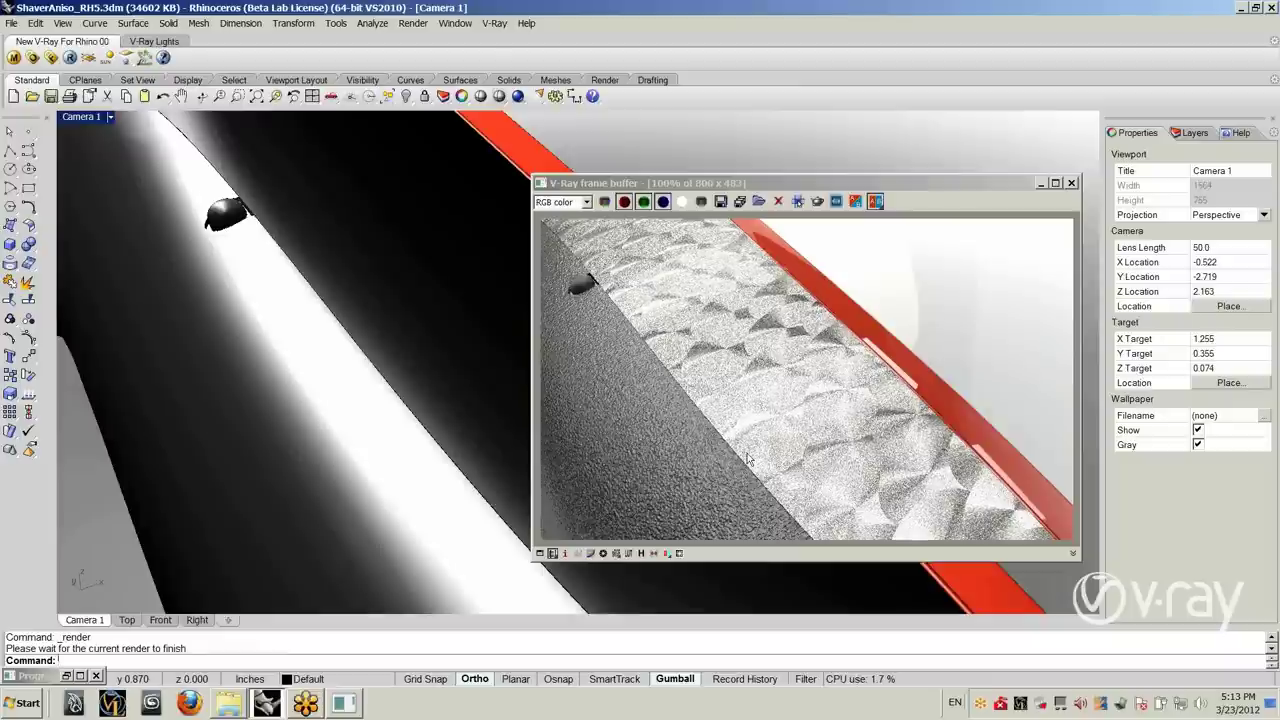
Step: Review the CARBON material's Reflection1 layer in the Material Editor, checking its glossiness, anisotropy and rotation values
left_click(15, 58)
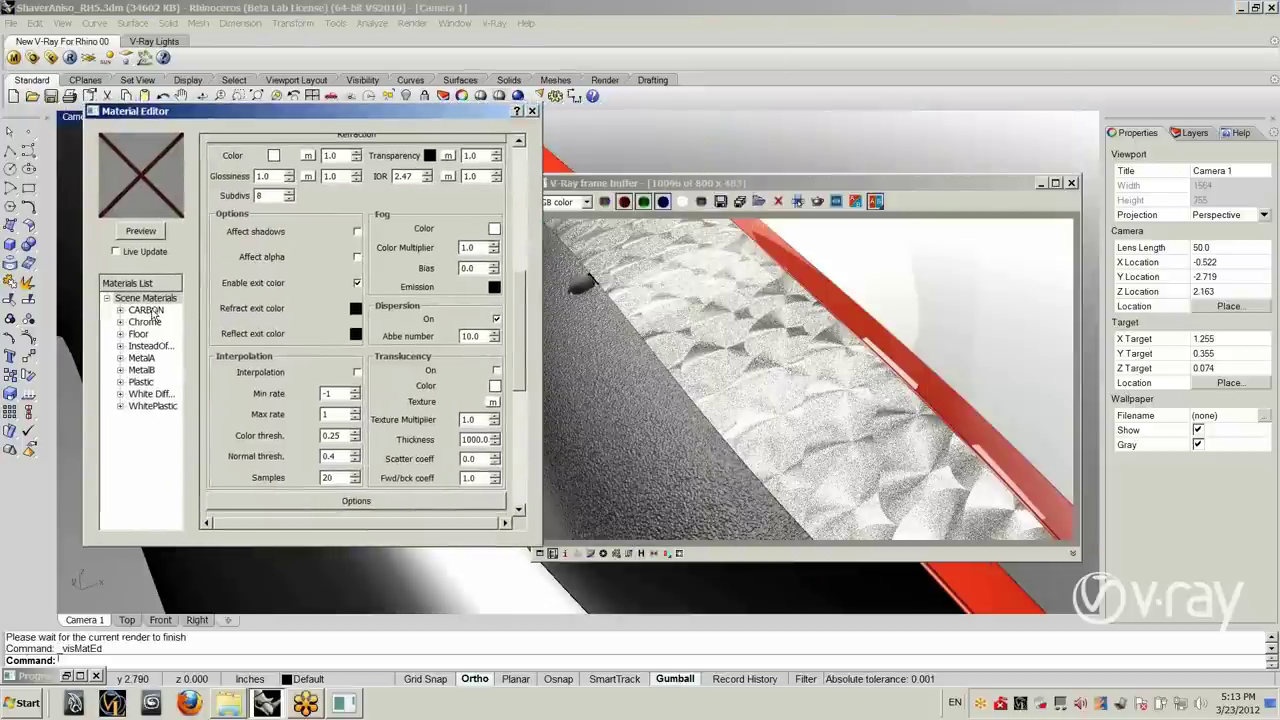
left_click(146, 310)
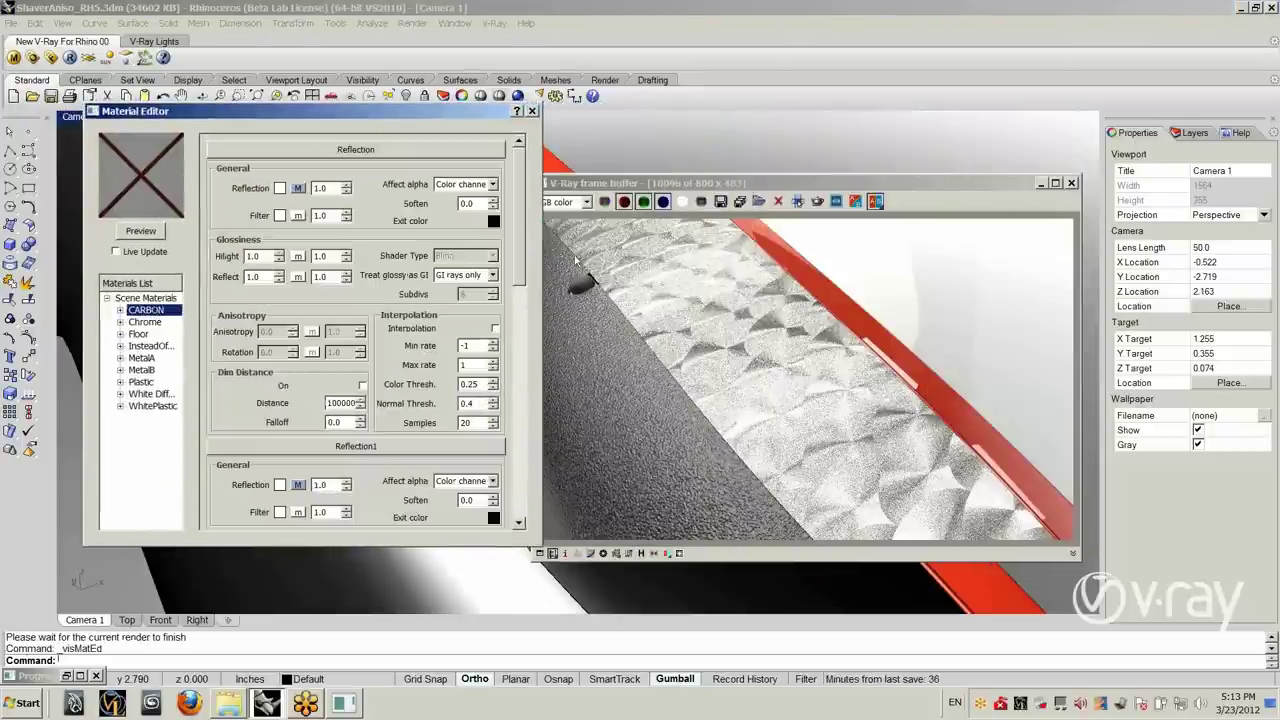
left_click_drag(520, 215, 518, 329)
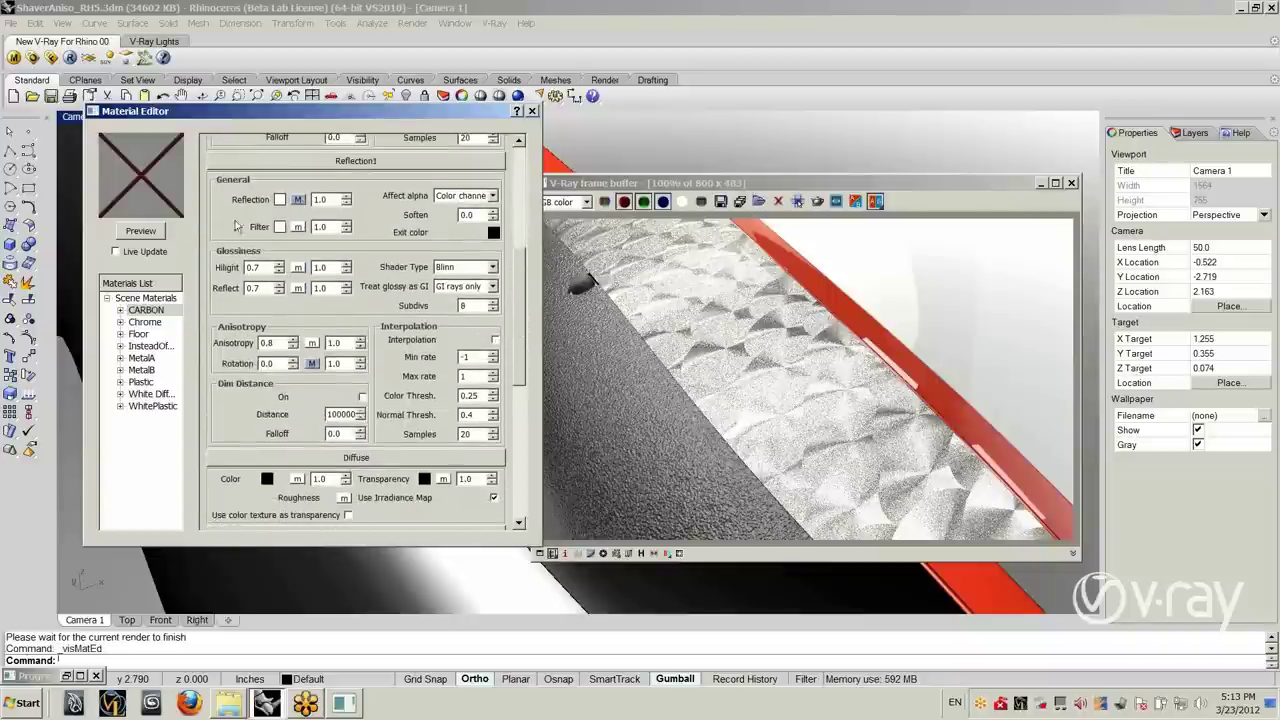
scroll(524, 312, "down", 2)
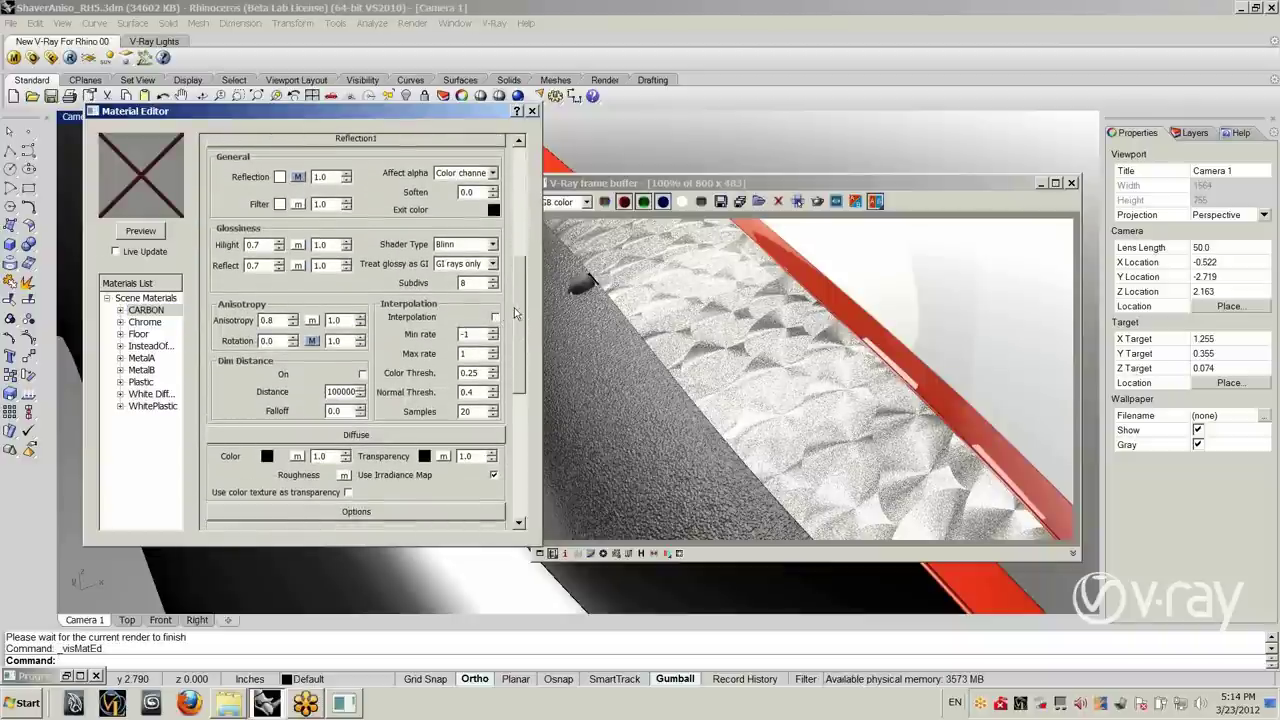
scroll(514, 315, "down", 1)
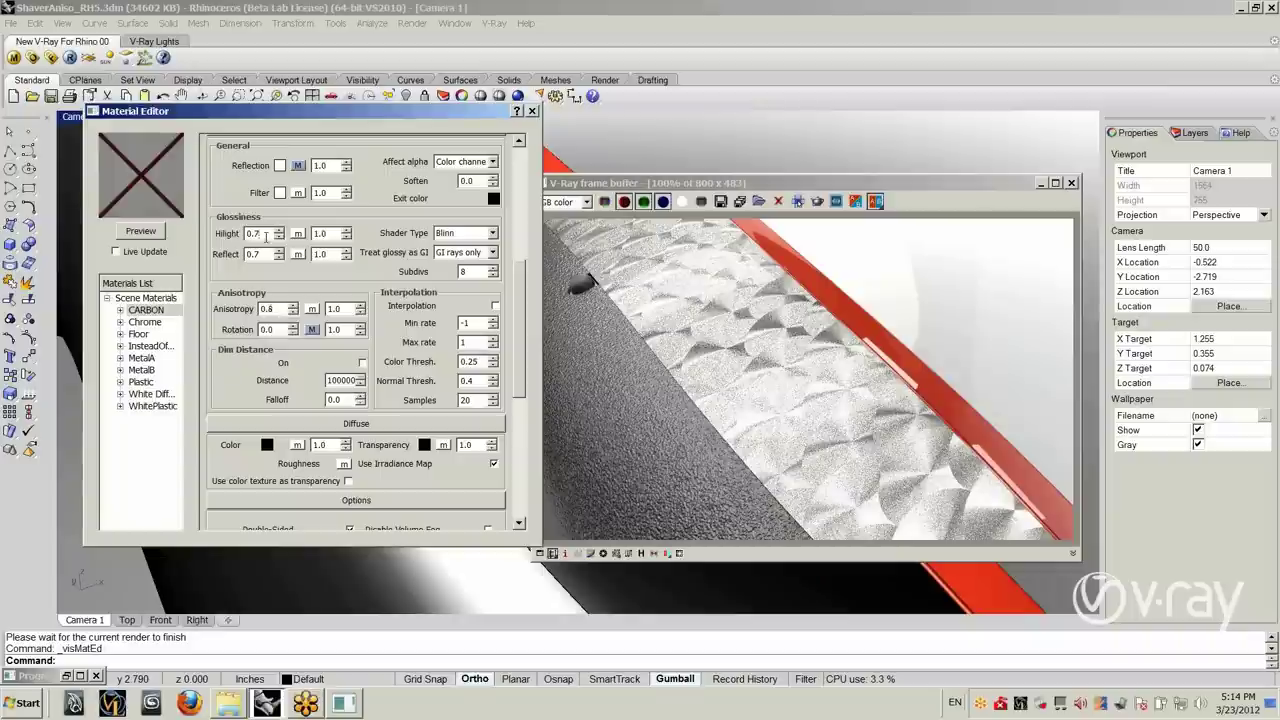
double_click(256, 254)
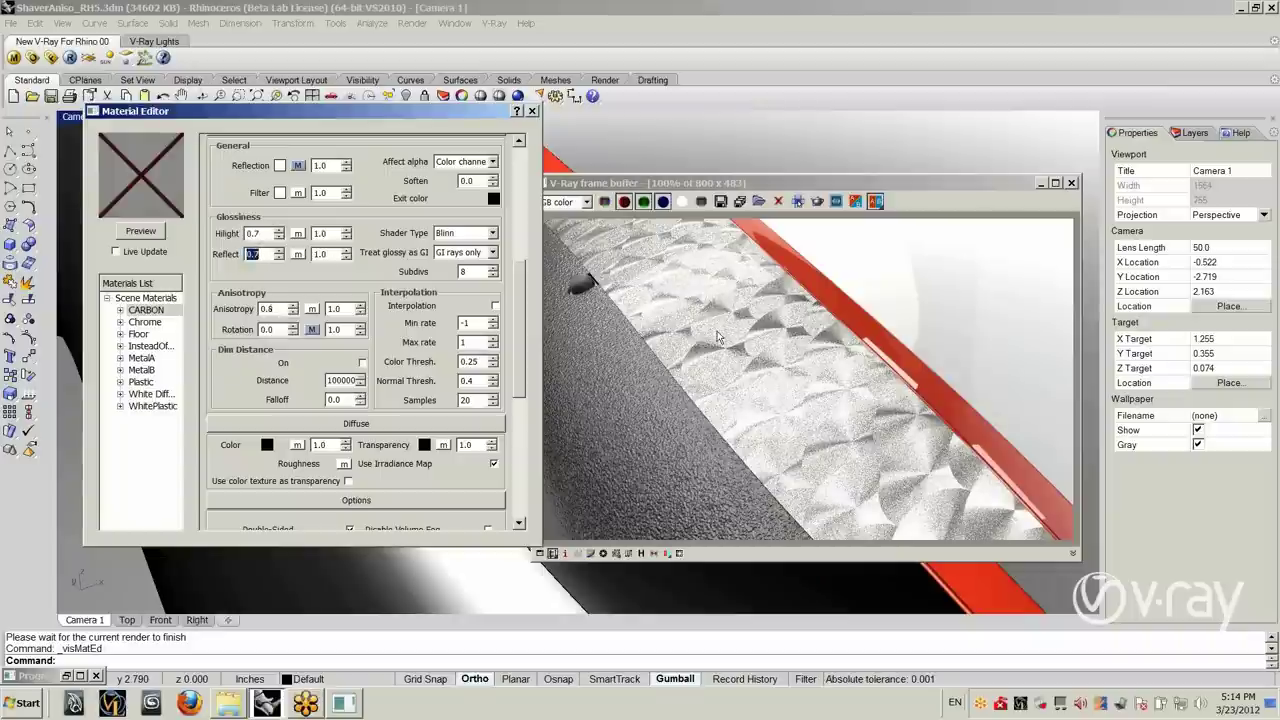
double_click(267, 309)
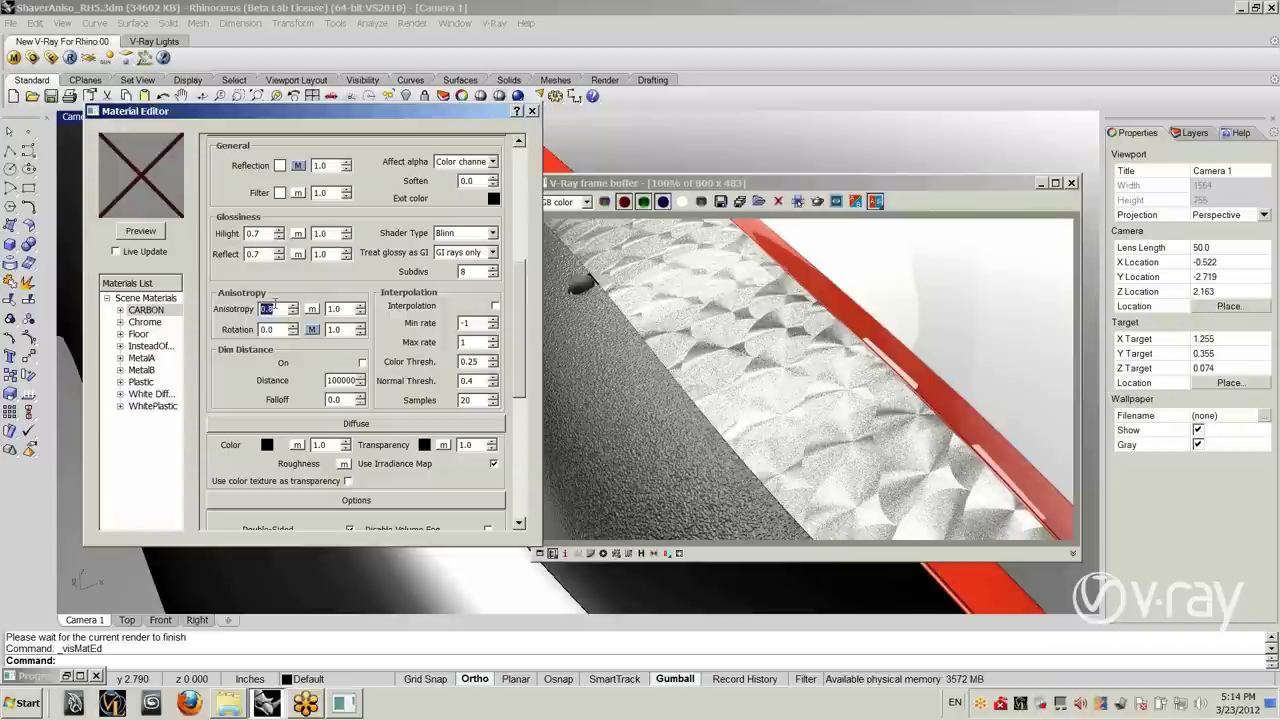
scroll(520, 306, "down", 2)
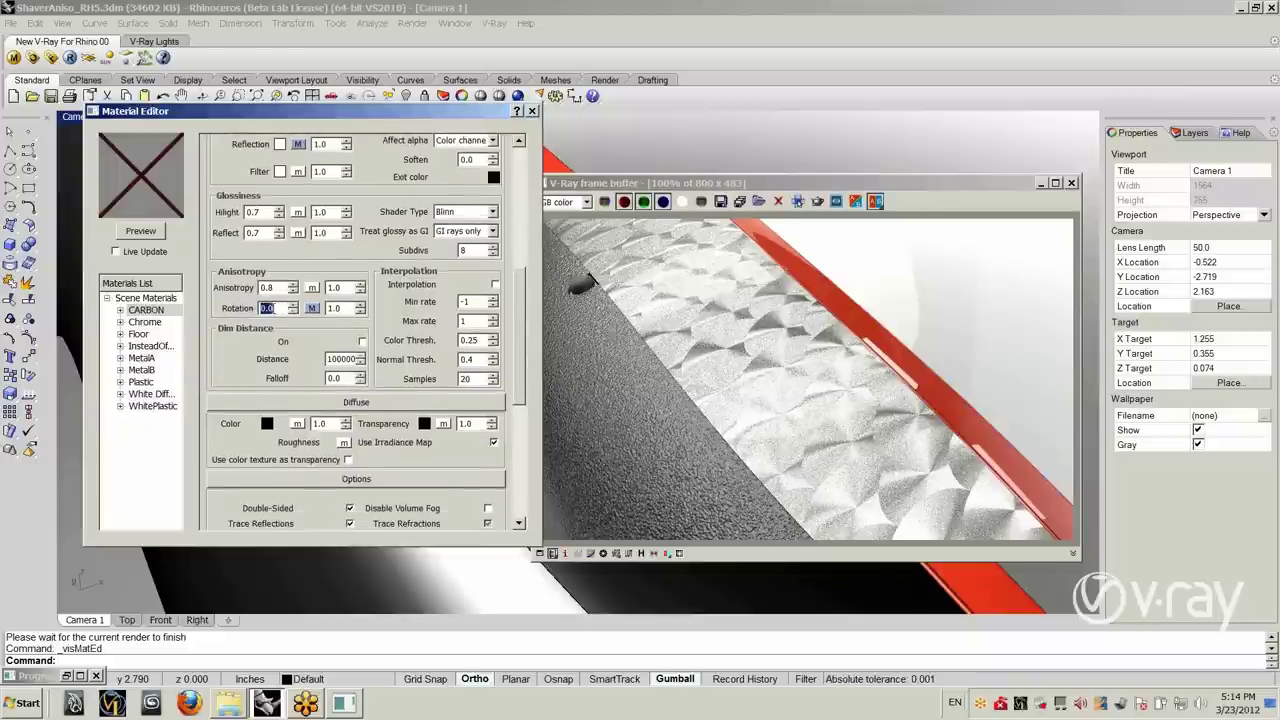
Step: Preview the bitmap mapped to CARBON's anisotropy rotation, leave it without changes, and close the Material Editor and frame buffer
left_click(313, 309)
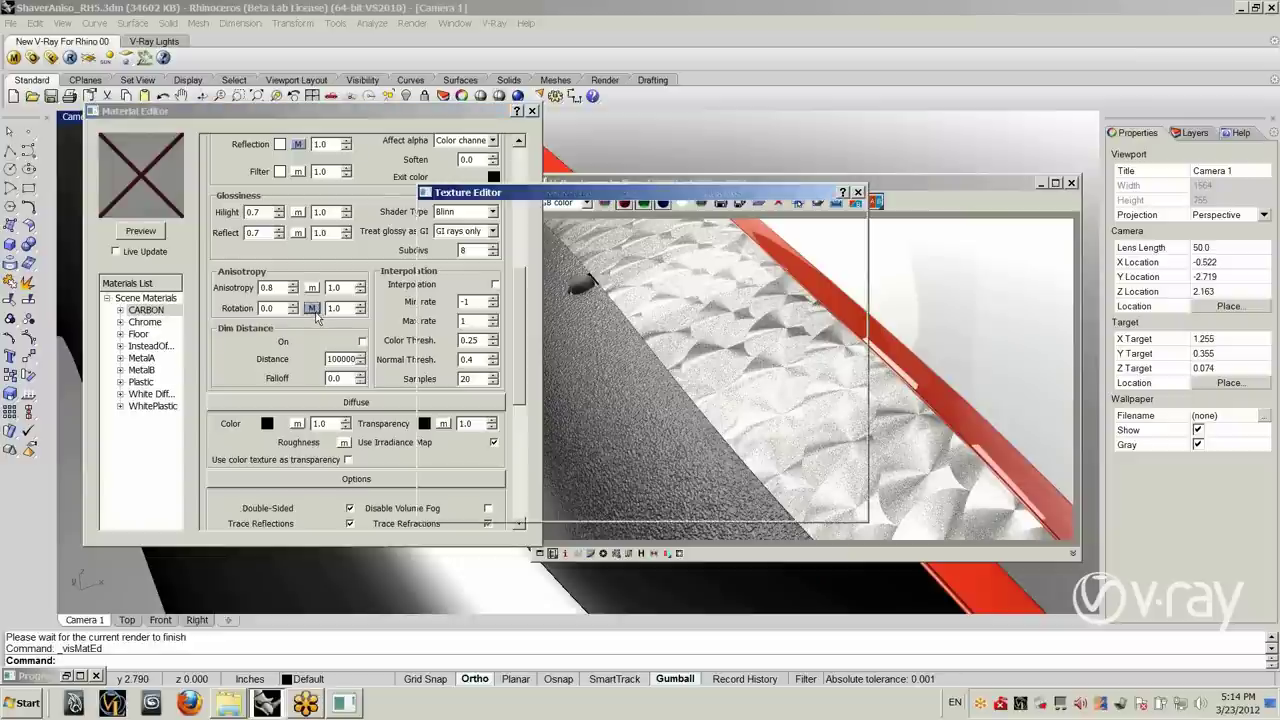
left_click_drag(548, 198, 373, 198)
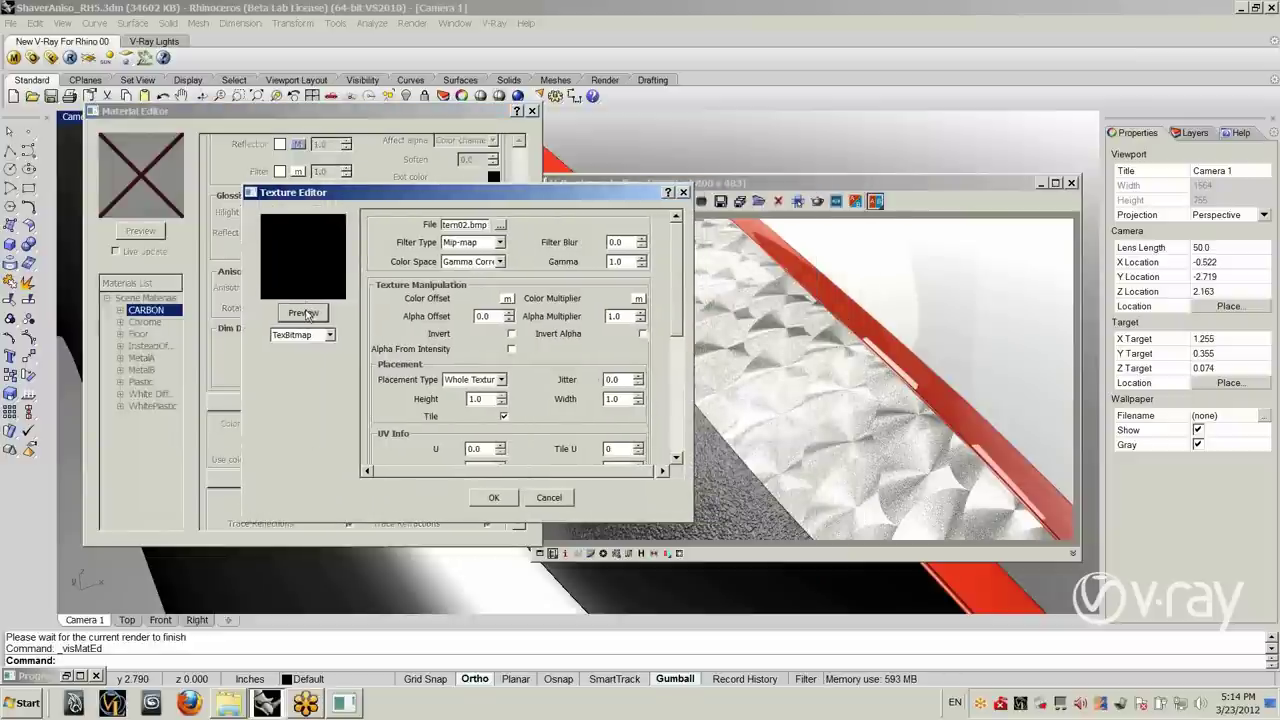
left_click(306, 314)
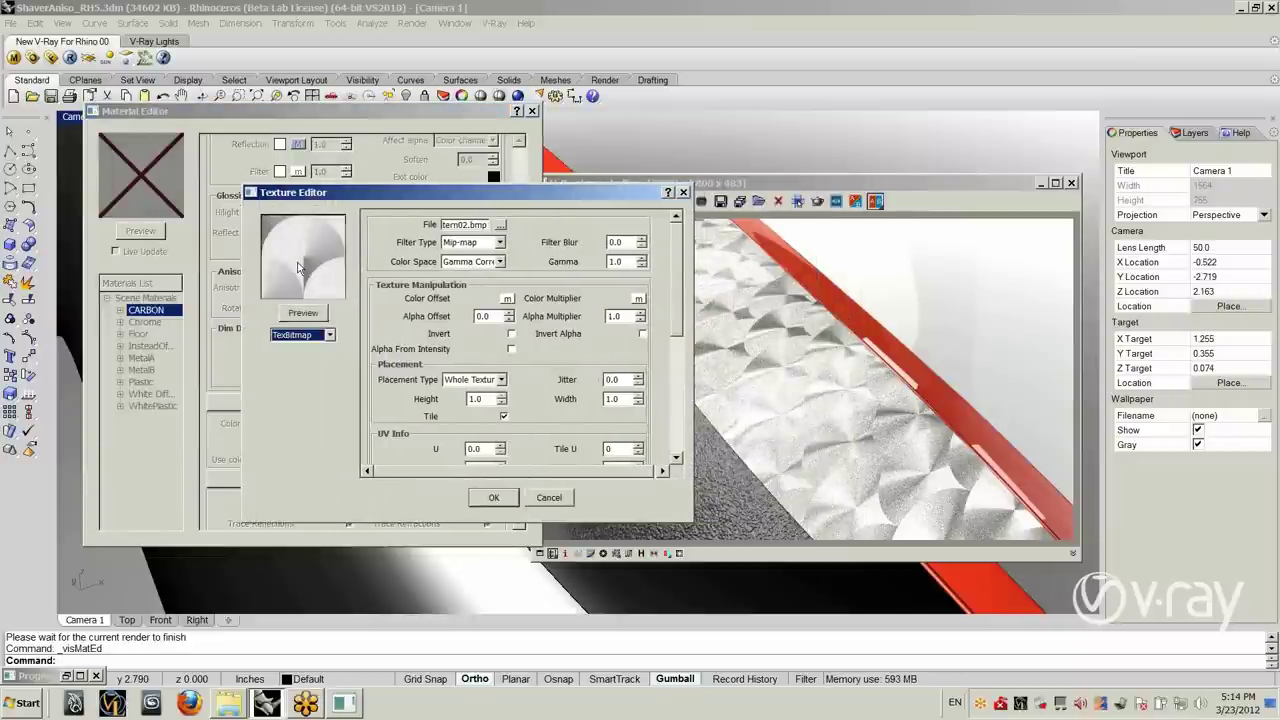
left_click_drag(373, 193, 290, 150)
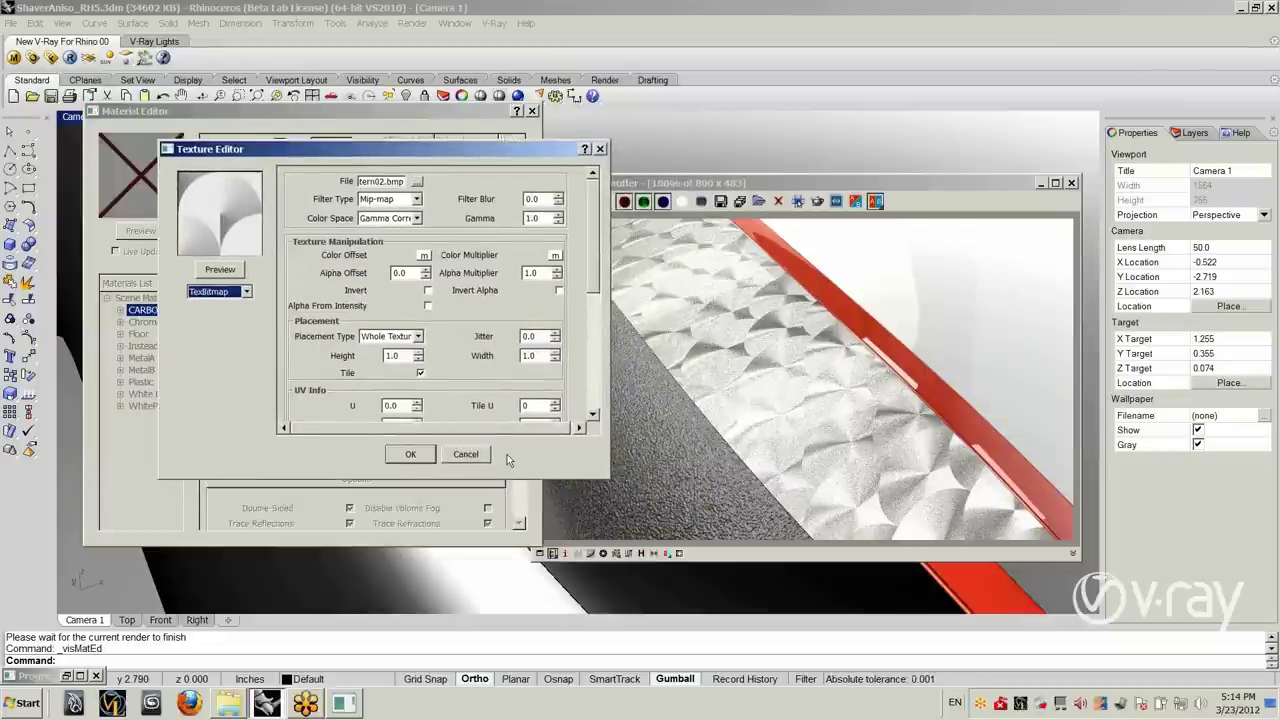
left_click(476, 455)
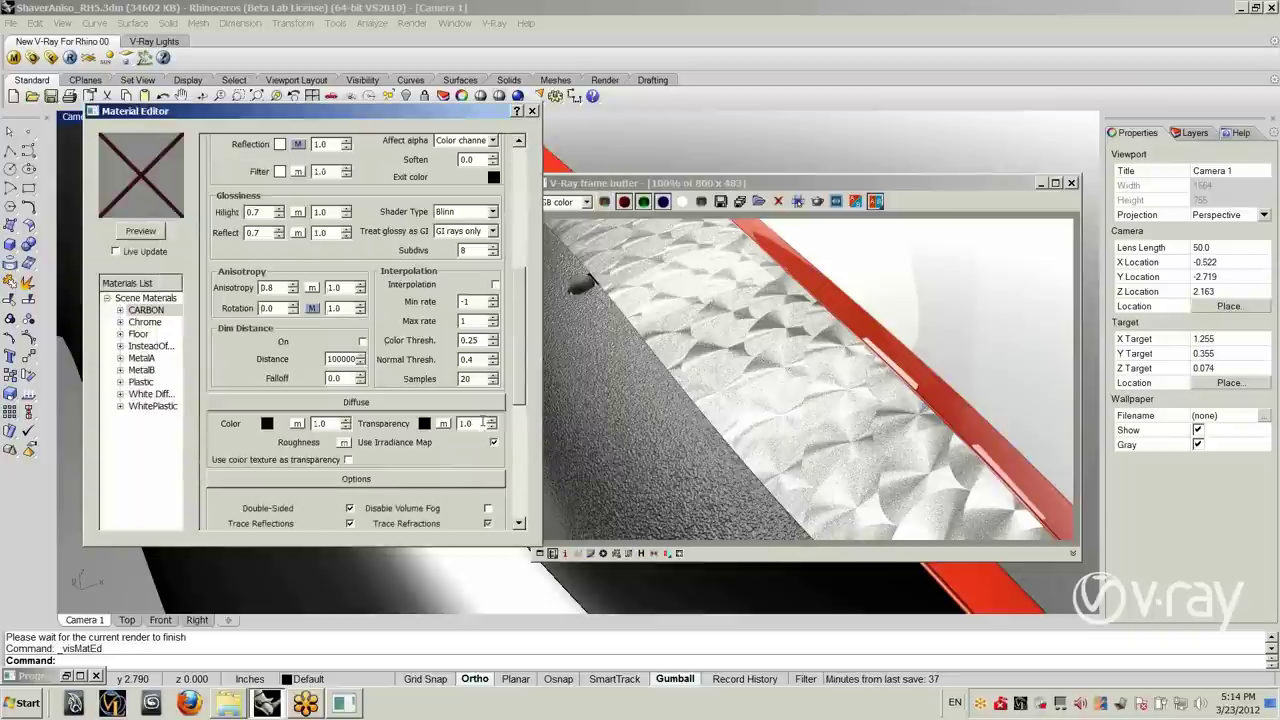
left_click(533, 111)
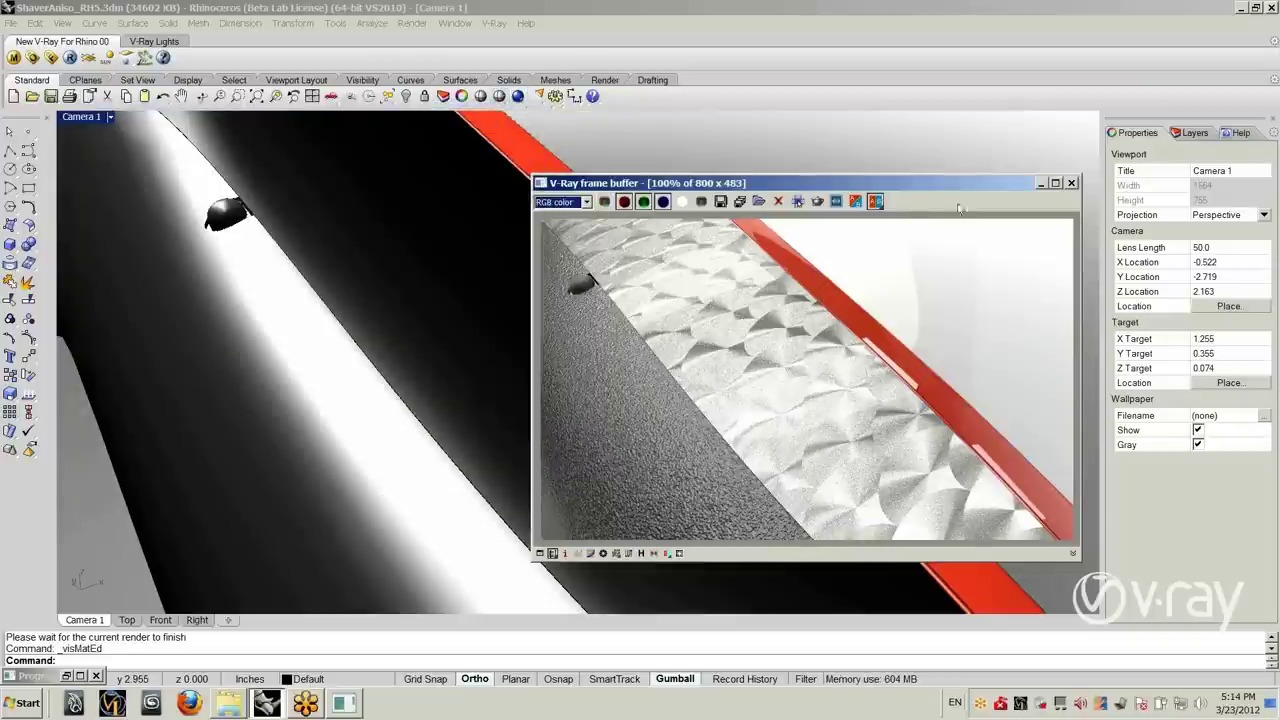
left_click(1072, 185)
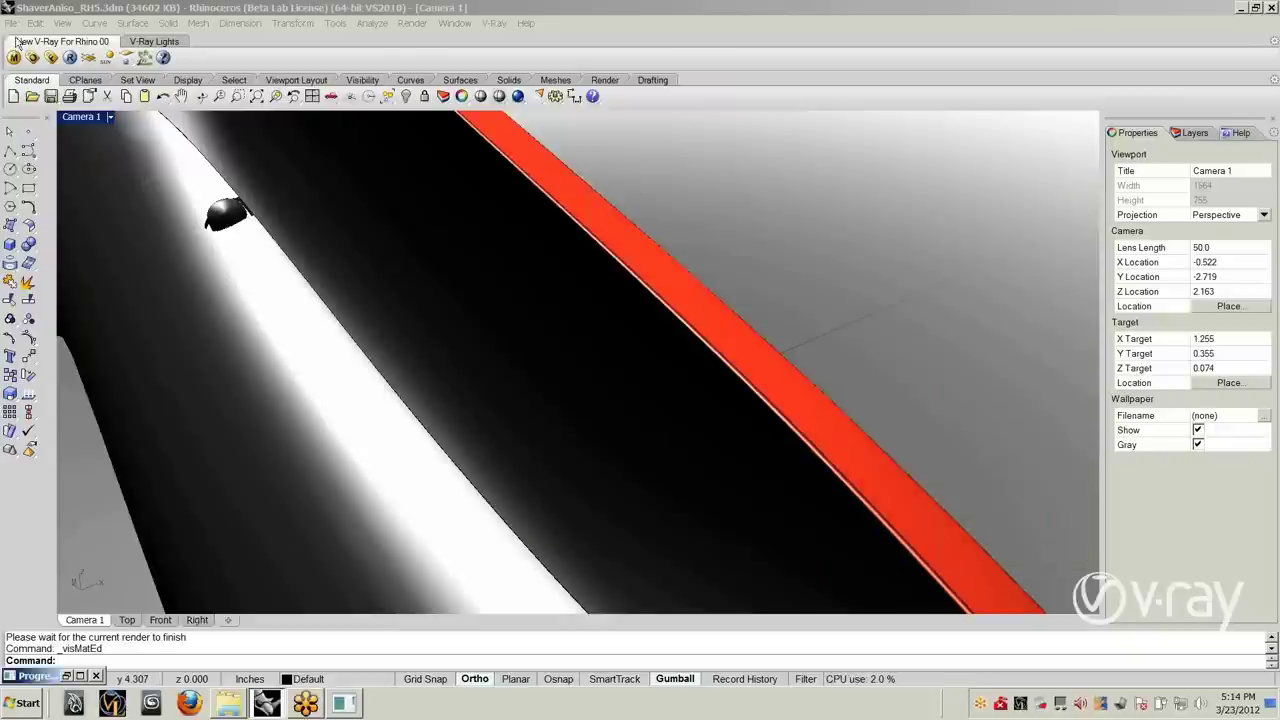
Step: Open AO_Products.3dm from the 004_Lights_GIImprovements folder
left_click(11, 23)
left_click(28, 48)
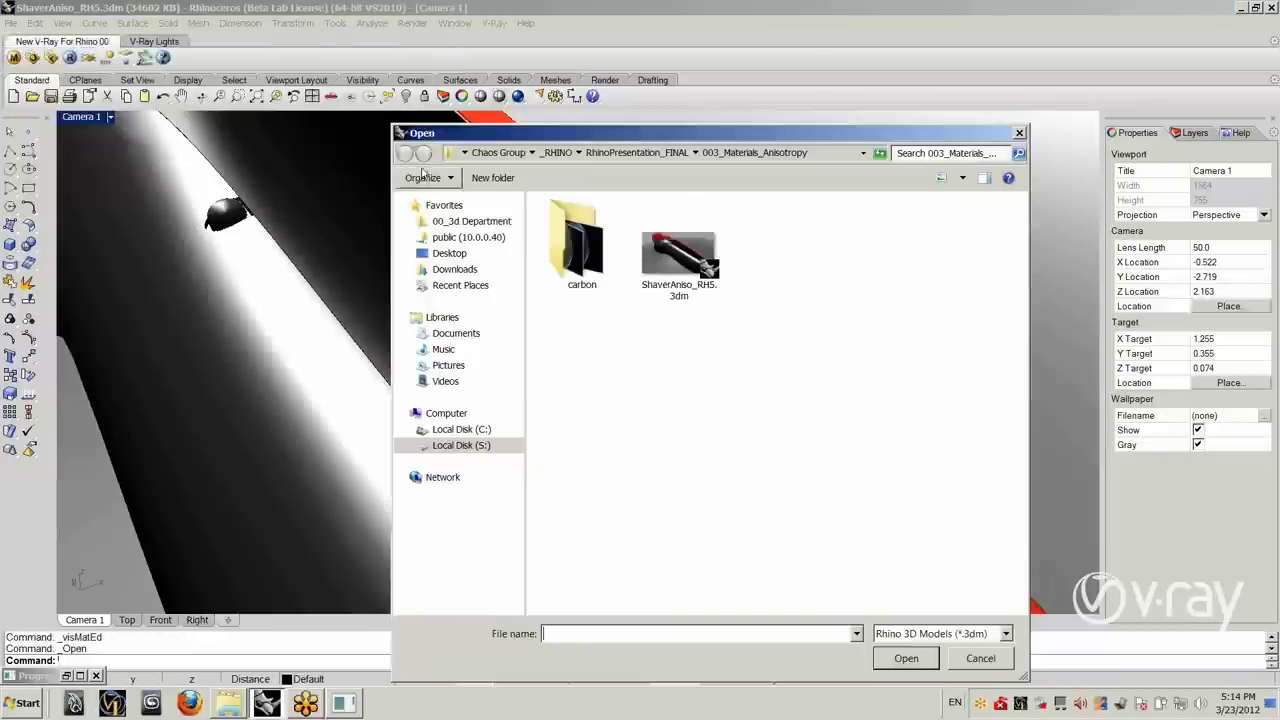
left_click(668, 153)
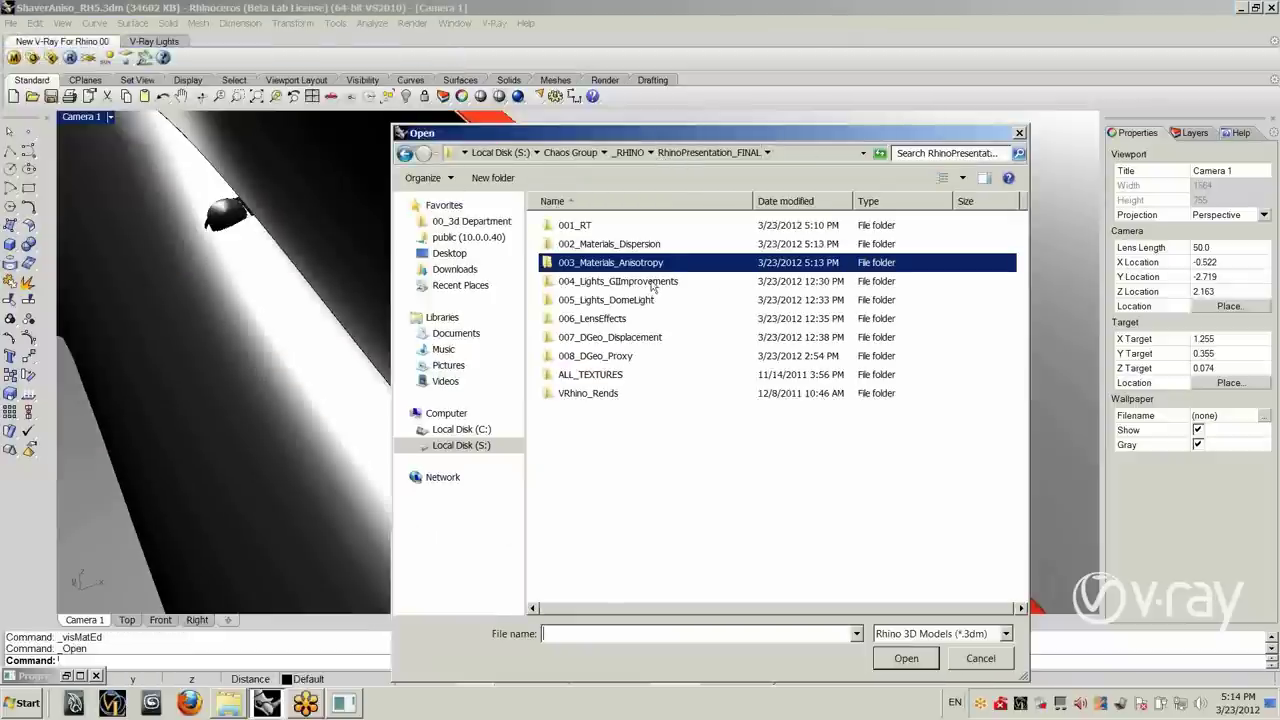
double_click(652, 283)
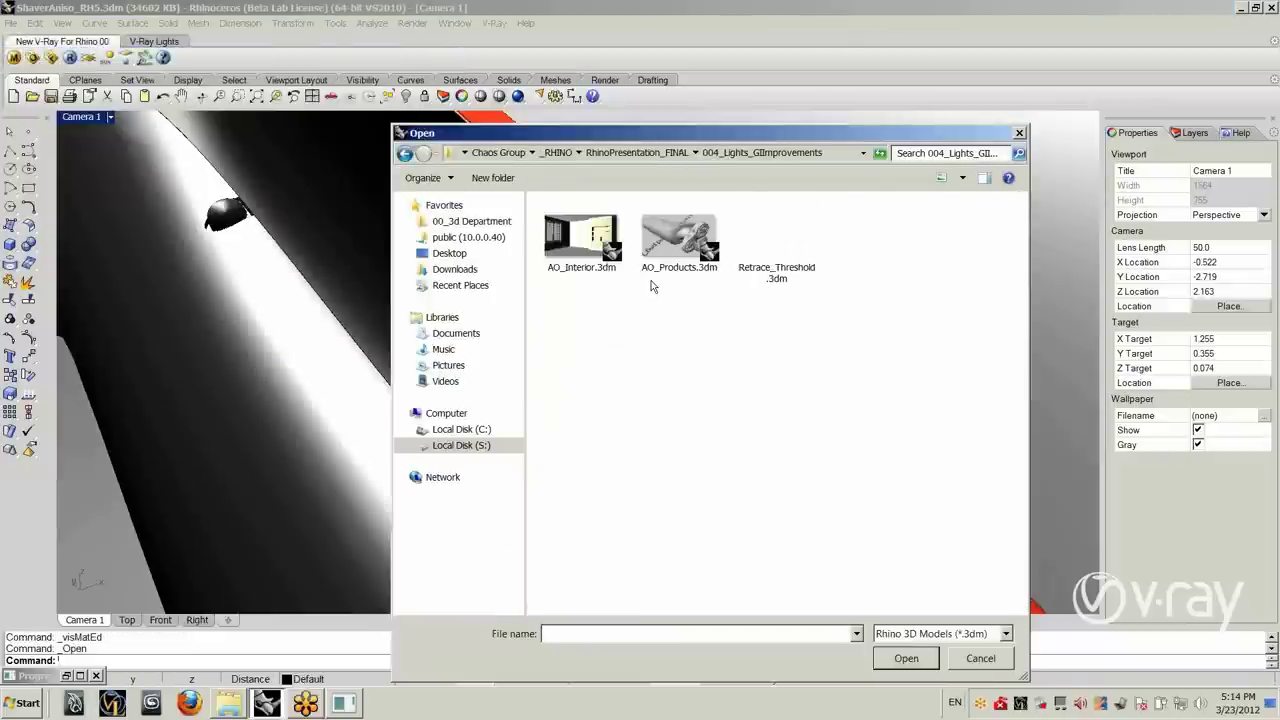
double_click(679, 234)
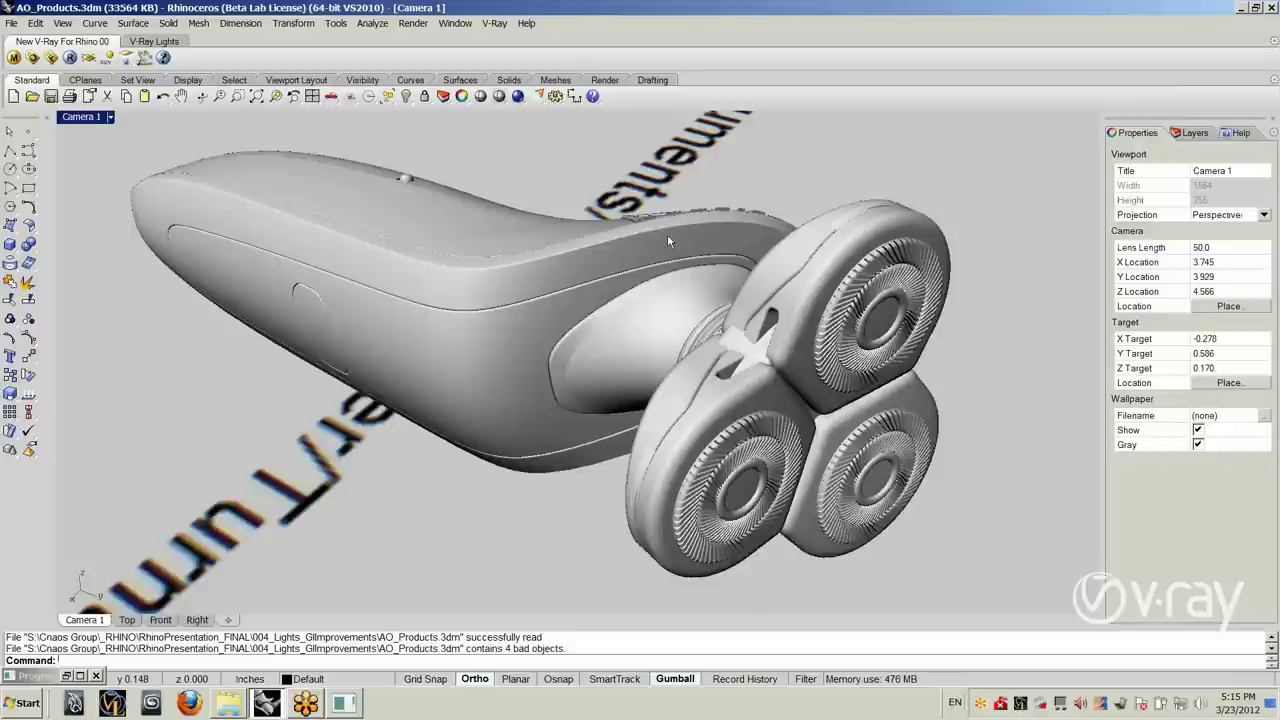
Step: Render the Camera 1 view of the shaver, checking the Environment GI skylight settings before rendering it again
left_click(68, 58)
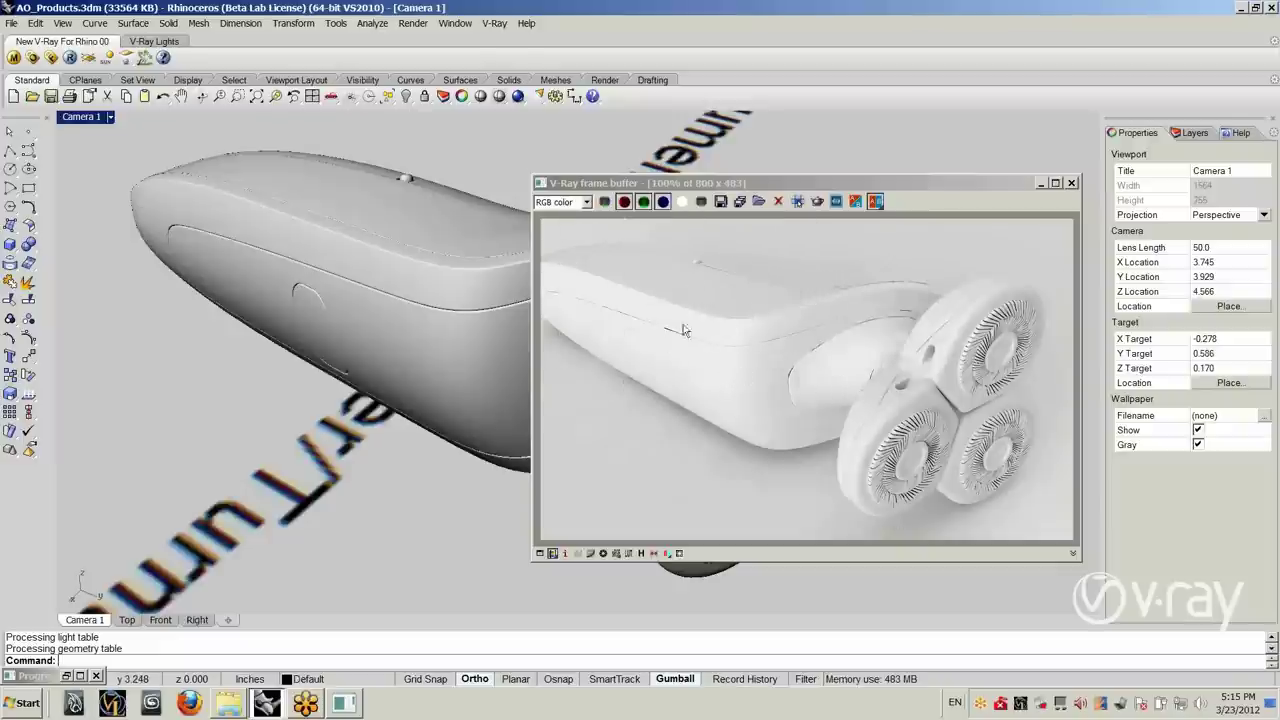
left_click(33, 57)
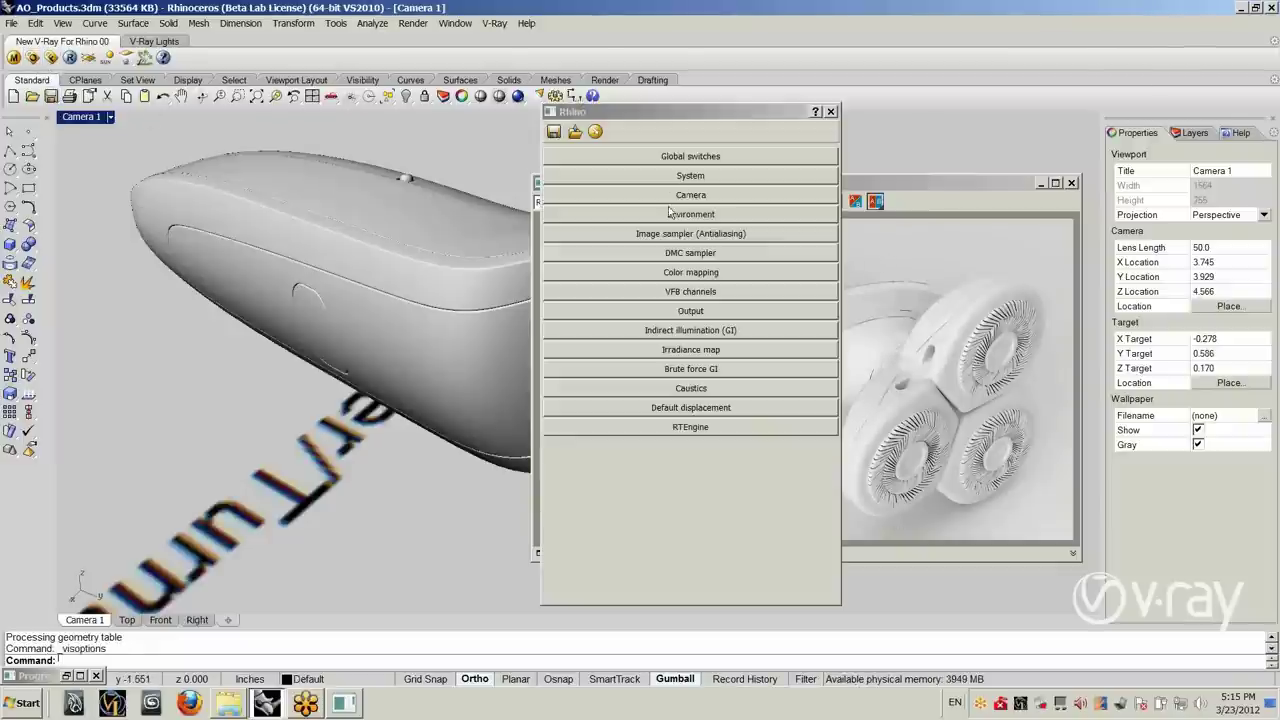
left_click(678, 215)
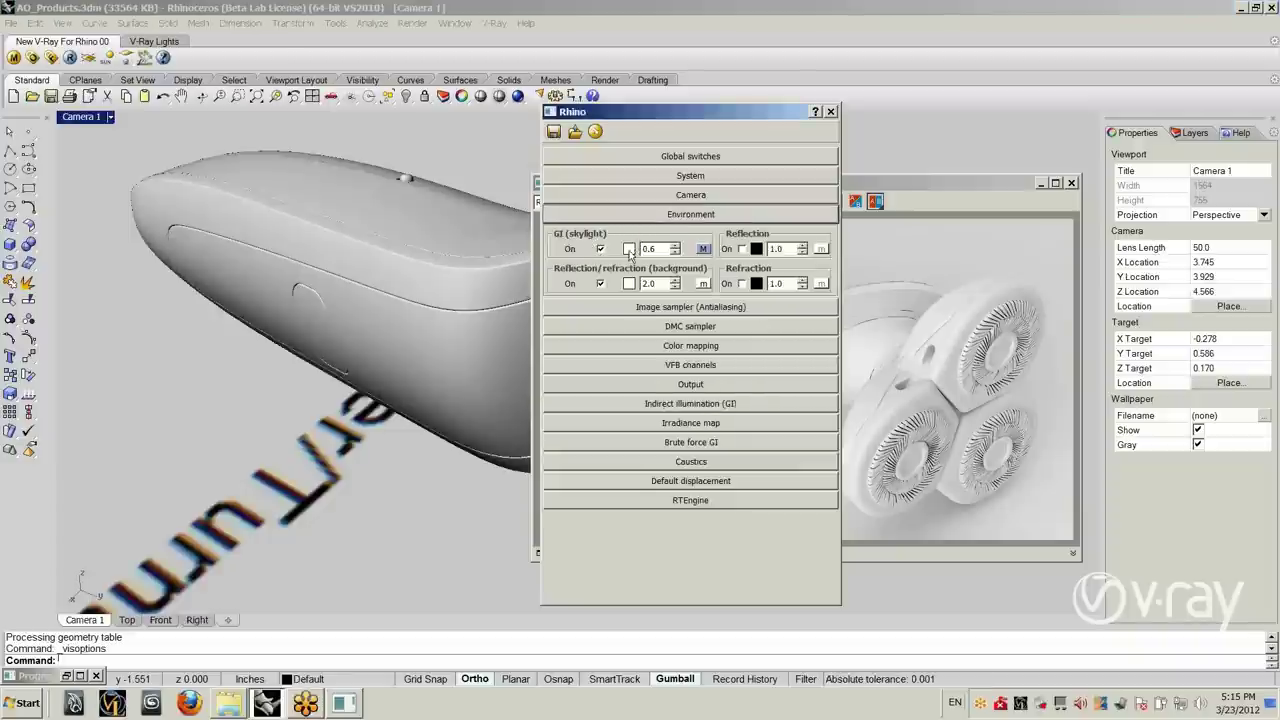
left_click(830, 111)
left_click(70, 57)
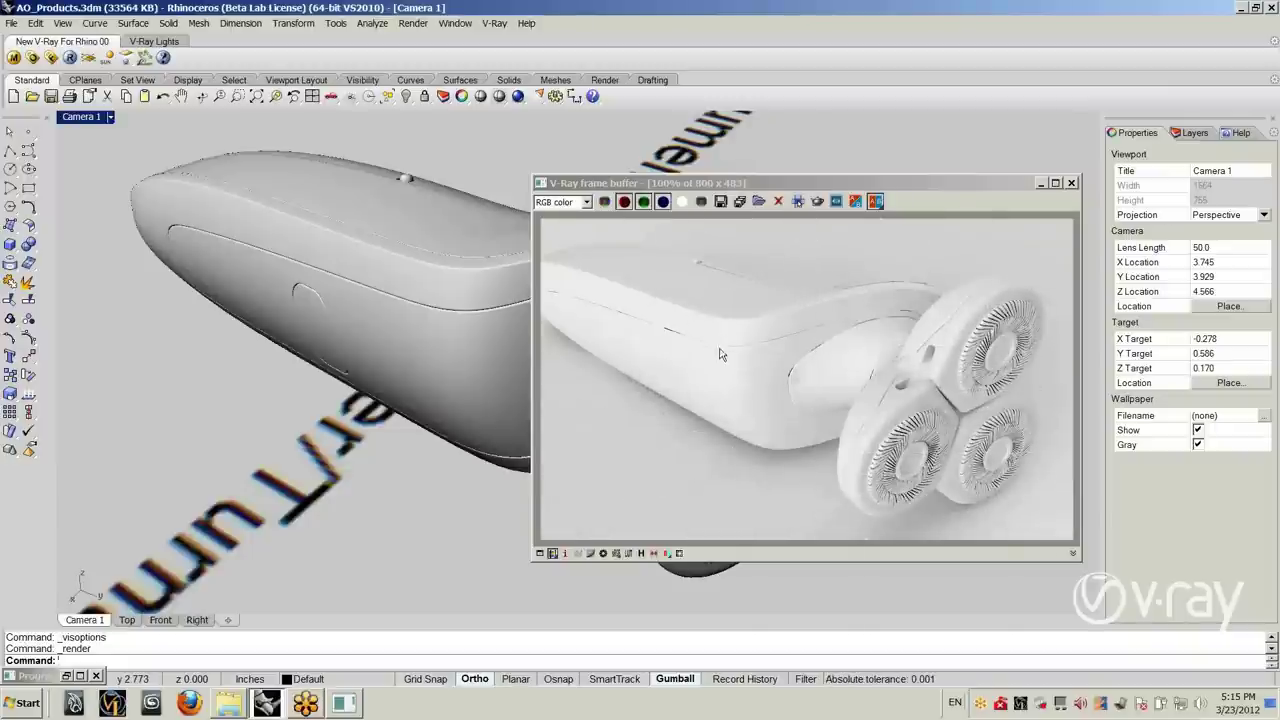
Step: Examine the rendered shaver's seams and contact shadows at 200% zoom, return to 100%, and close the frame buffer
left_click_drag(727, 180, 681, 168)
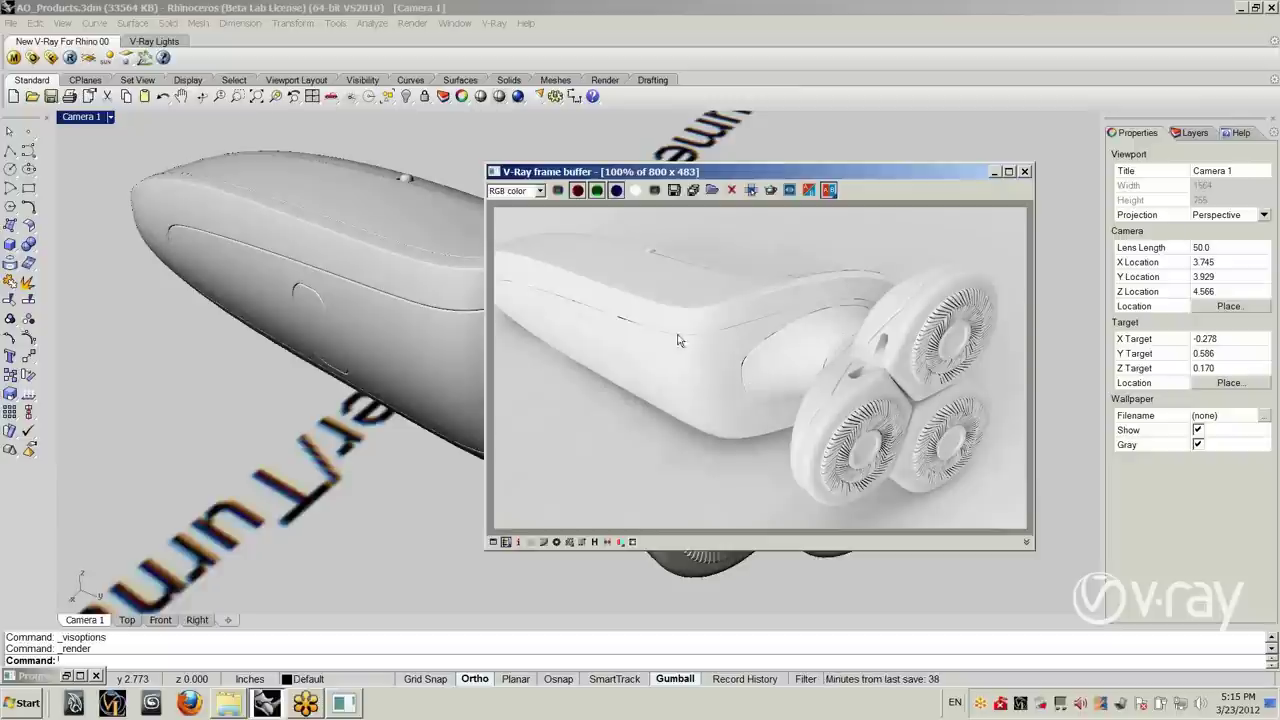
scroll(676, 353, "up", 1)
middle_click_drag(749, 337, 882, 565)
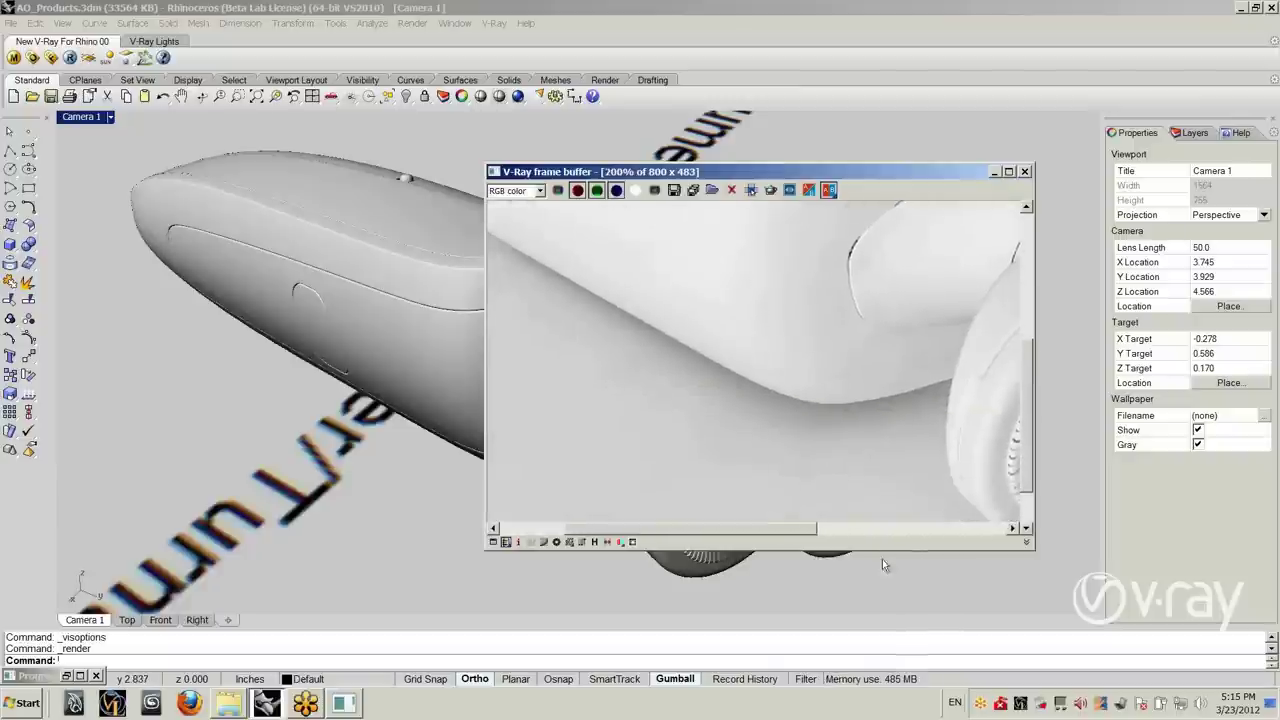
middle_click_drag(891, 423, 622, 360)
middle_click_drag(837, 471, 773, 450)
middle_click_drag(683, 321, 758, 227)
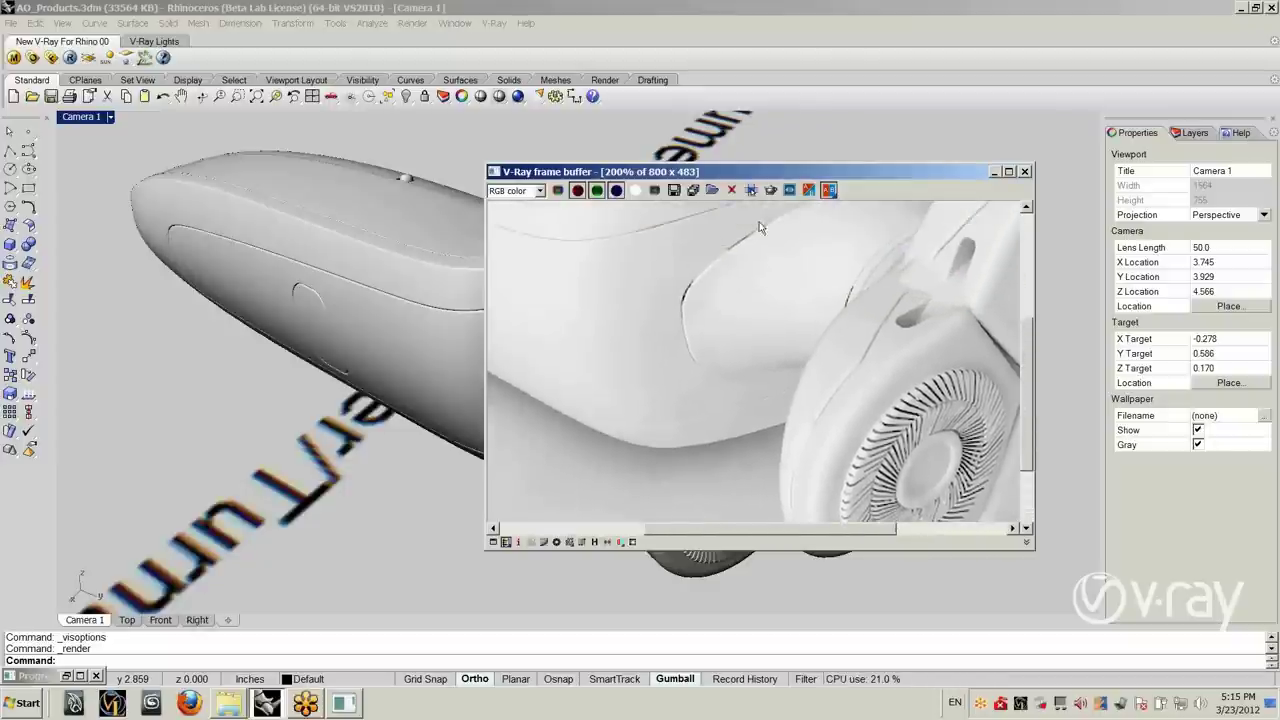
double_click(728, 303)
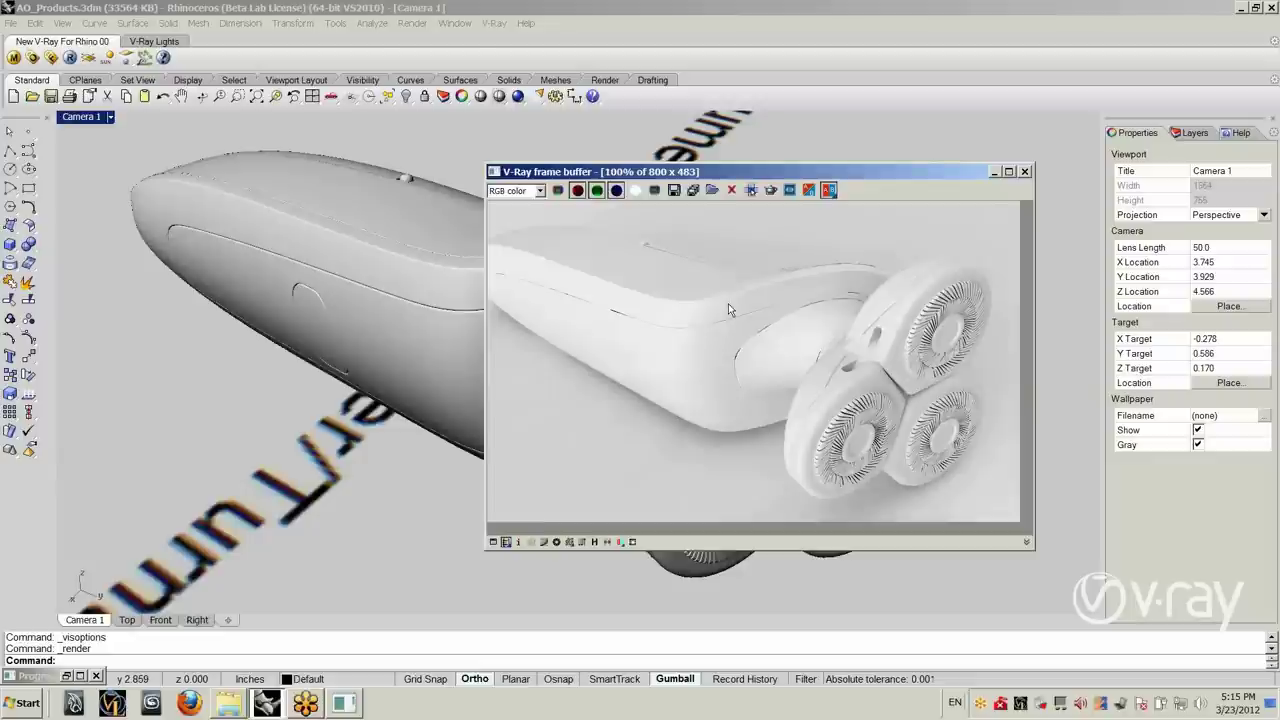
middle_click_drag(728, 303, 737, 325)
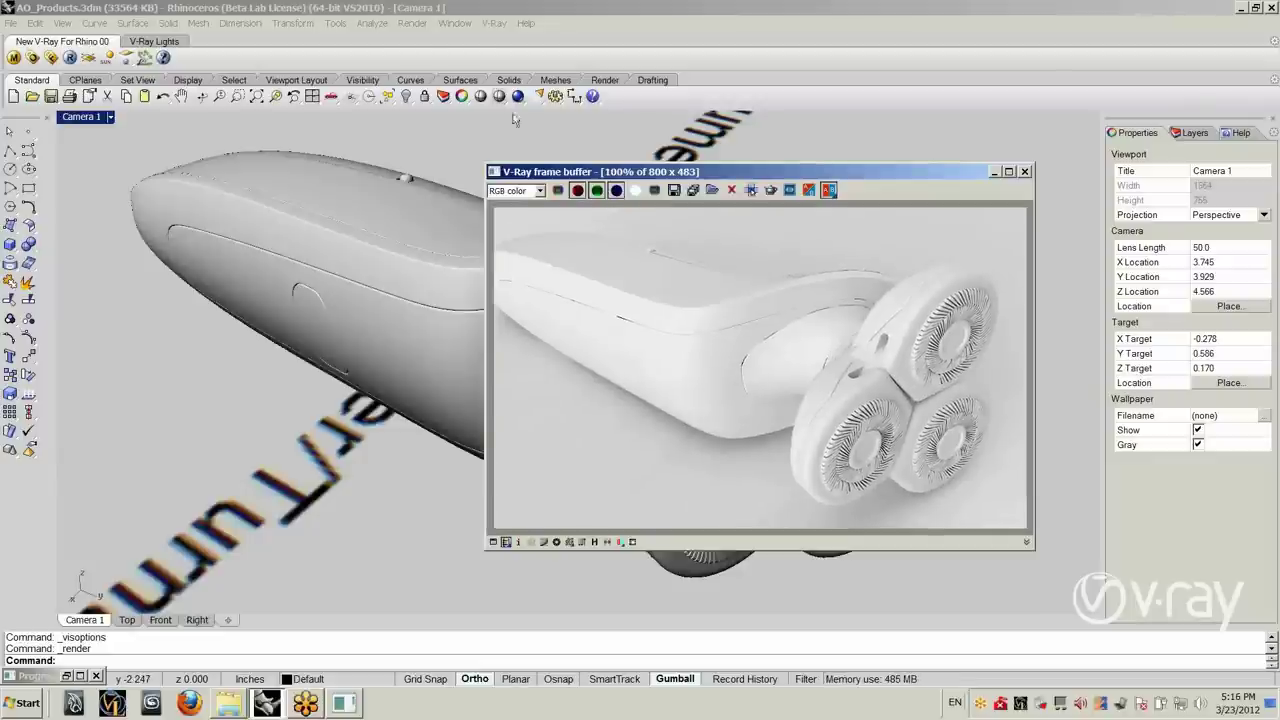
left_click(1025, 172)
Step: Turn on Ambient occlusion in the Indirect illumination options and render the shaver again
left_click(33, 58)
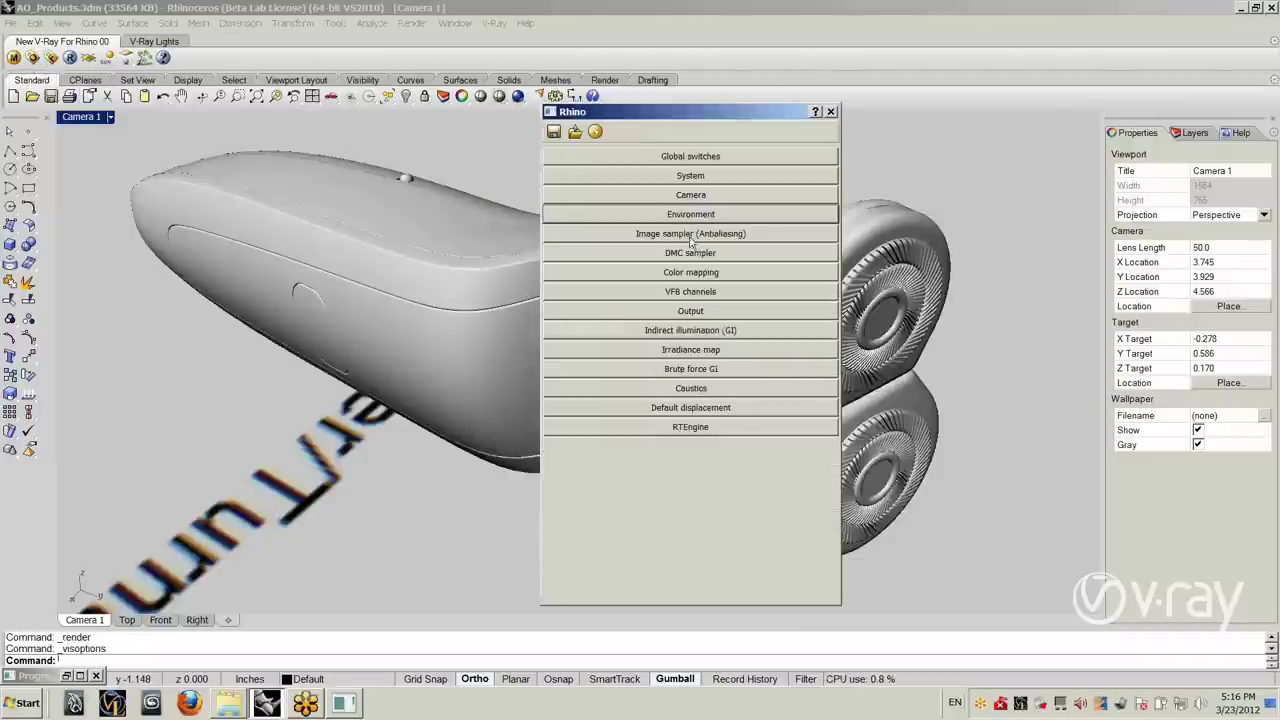
left_click(703, 333)
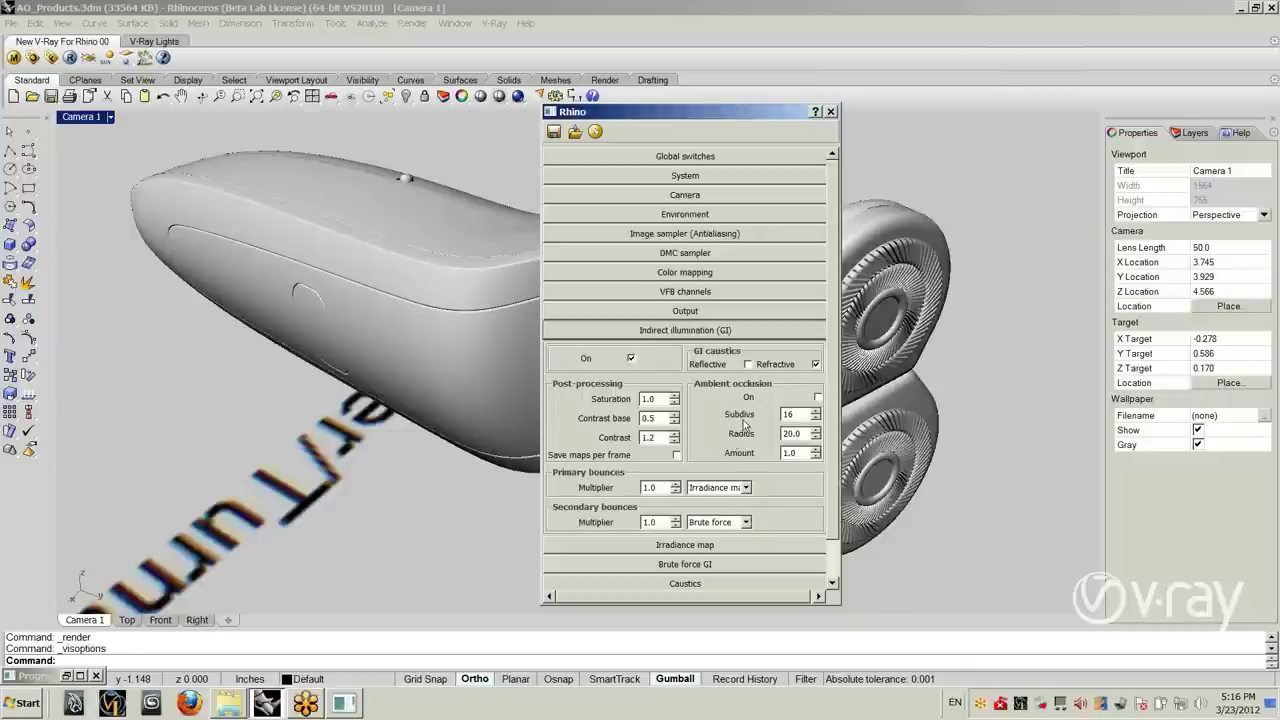
left_click(817, 397)
left_click(70, 57)
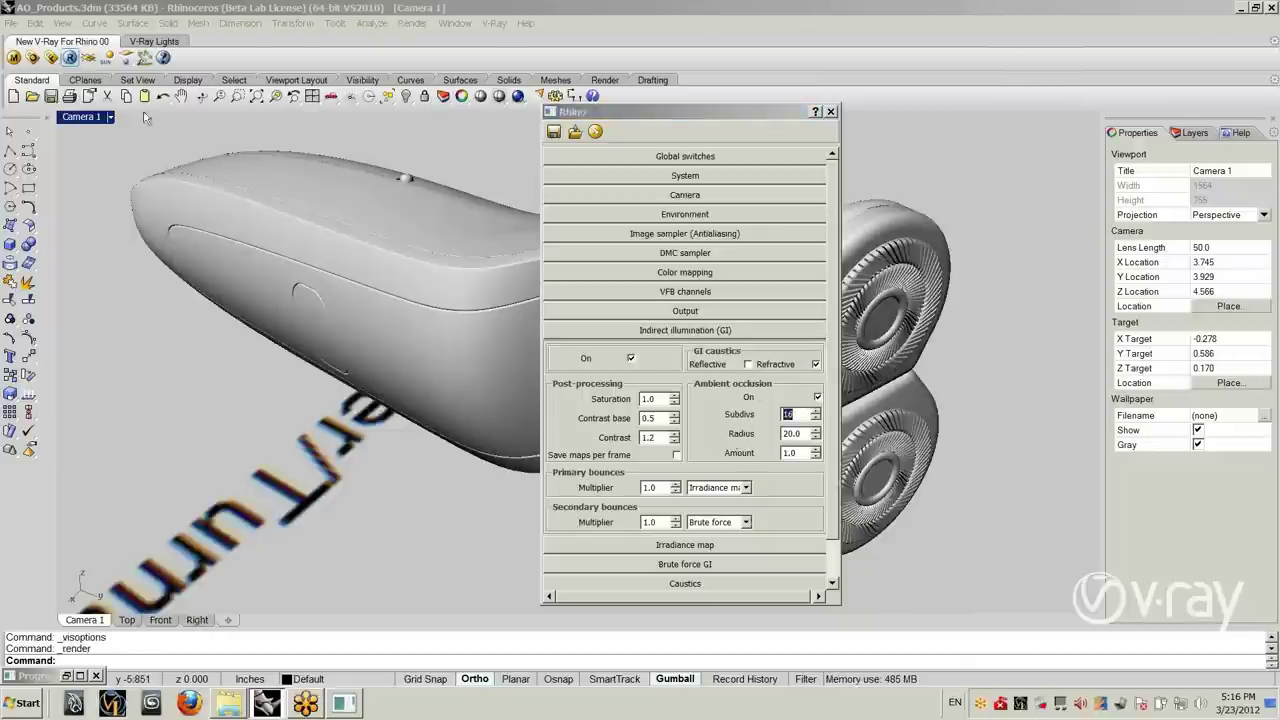
Step: Examine the ambient occlusion along the shaver body's seams and ground shadow at 200% zoom, then return to the full image
left_click_drag(638, 176, 315, 177)
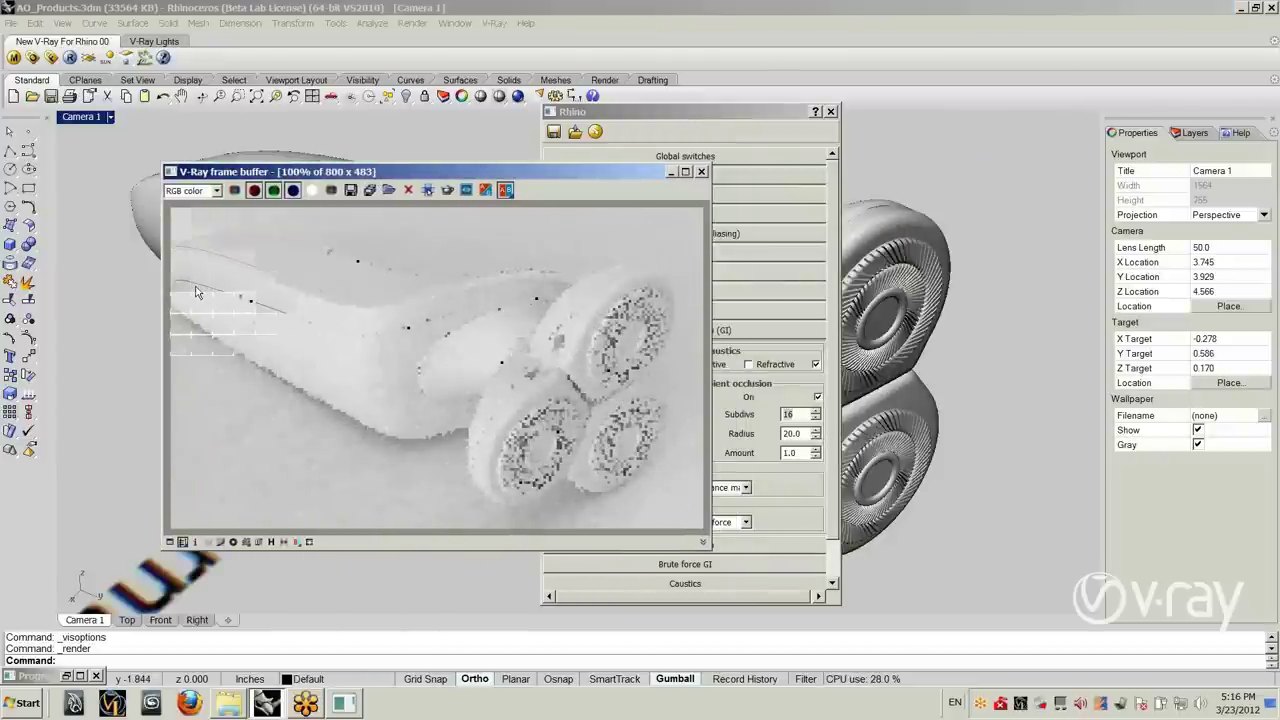
scroll(218, 293, "up", 1)
middle_click_drag(210, 294, 365, 297)
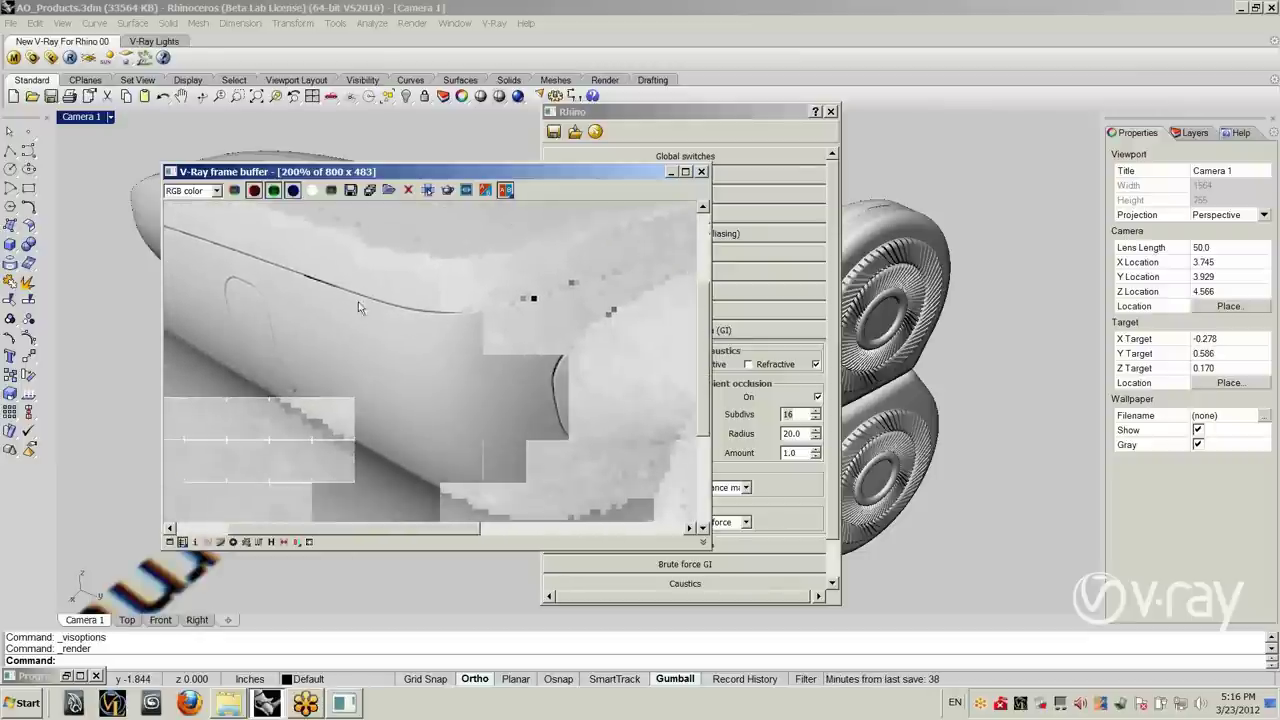
middle_click_drag(358, 301, 429, 284)
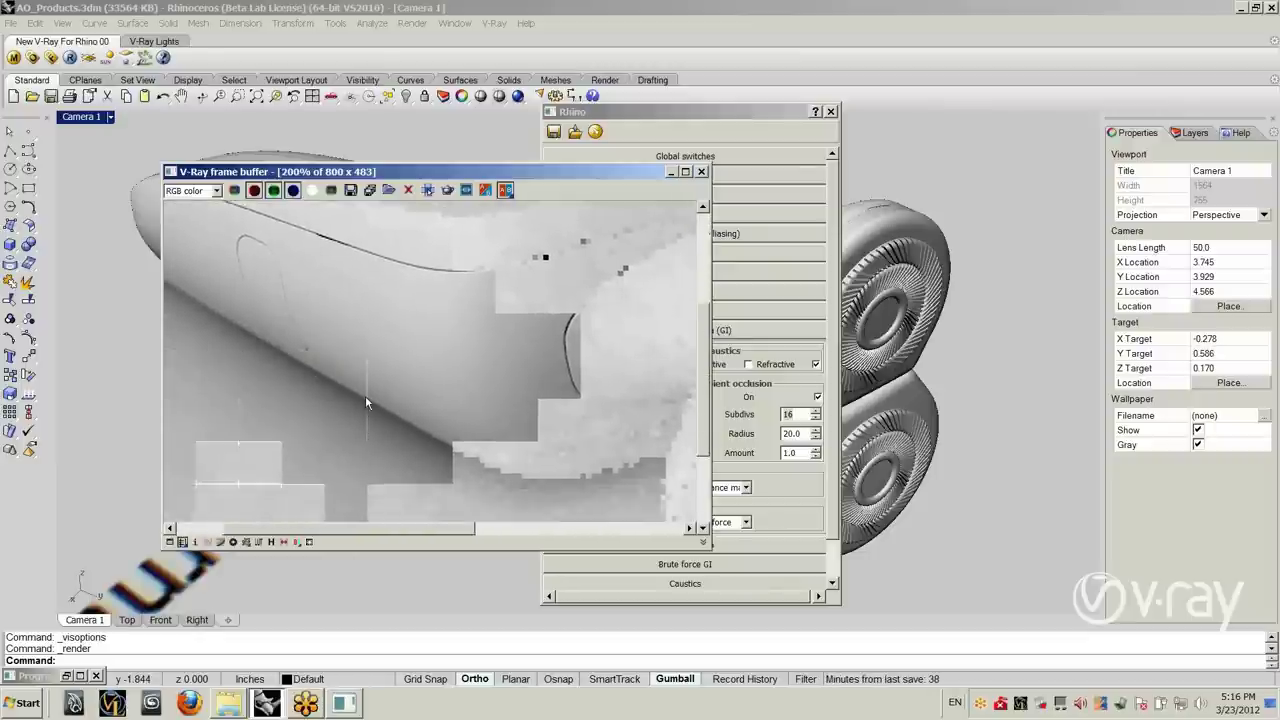
double_click(365, 396)
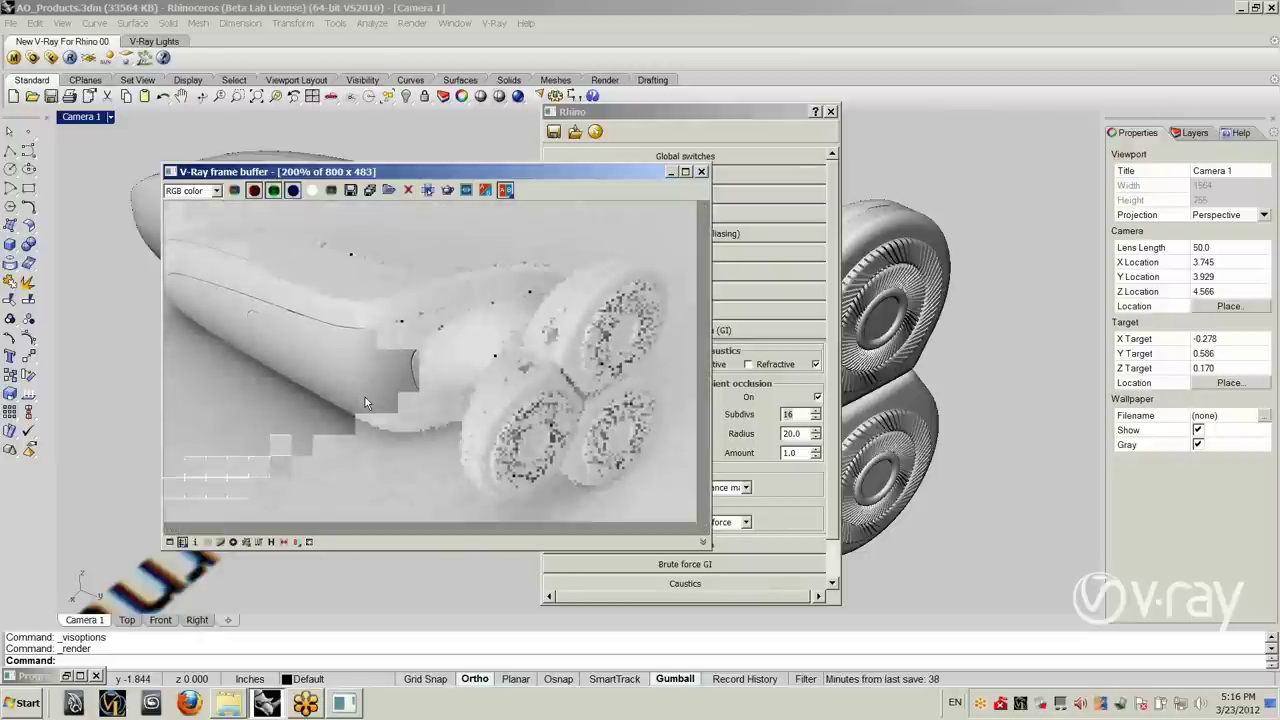
Step: Review the Ambient occlusion Subdivs, Radius and Amount settings against the shaver render, then close the options and frame buffer
left_click(428, 190)
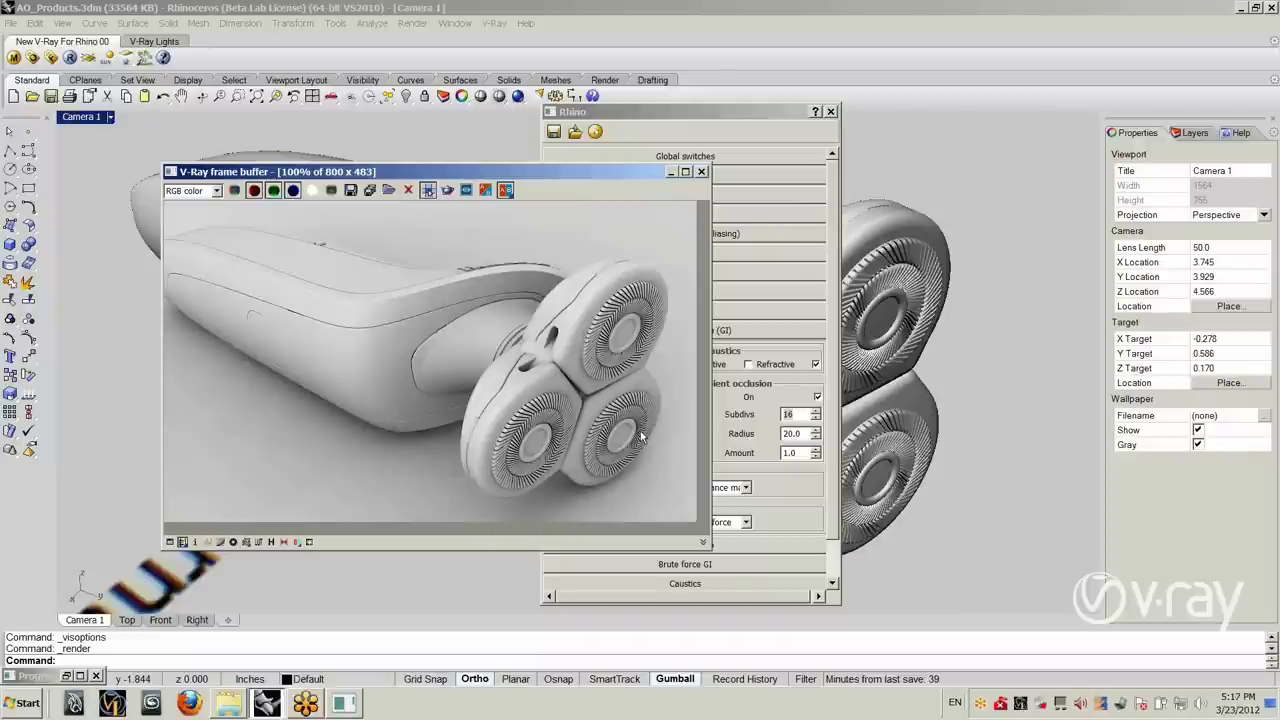
left_click(701, 172)
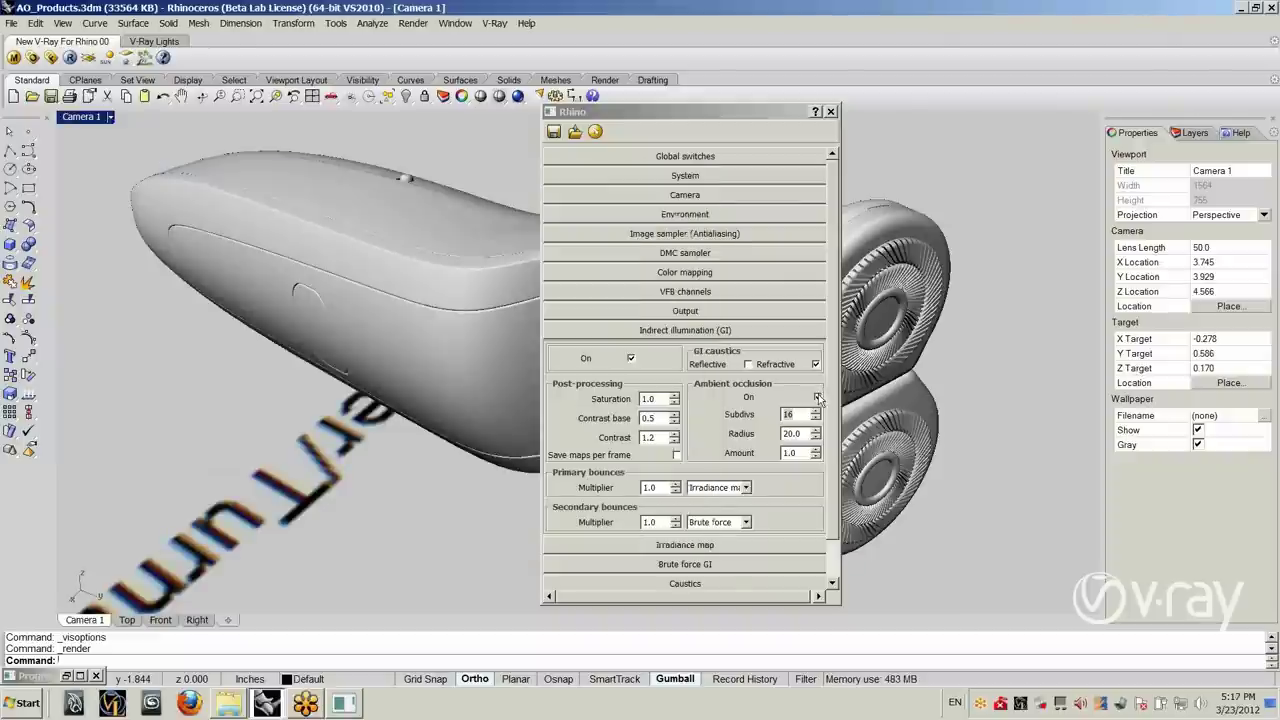
left_click(791, 413)
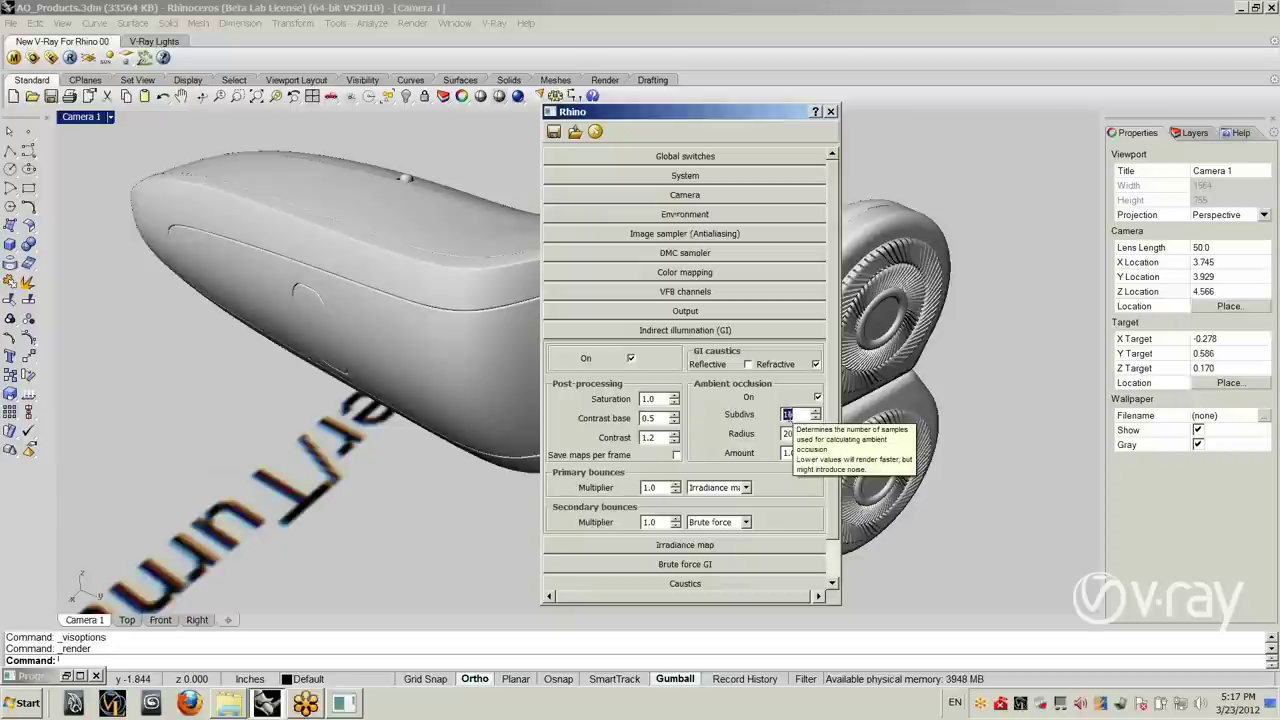
left_click(791, 433)
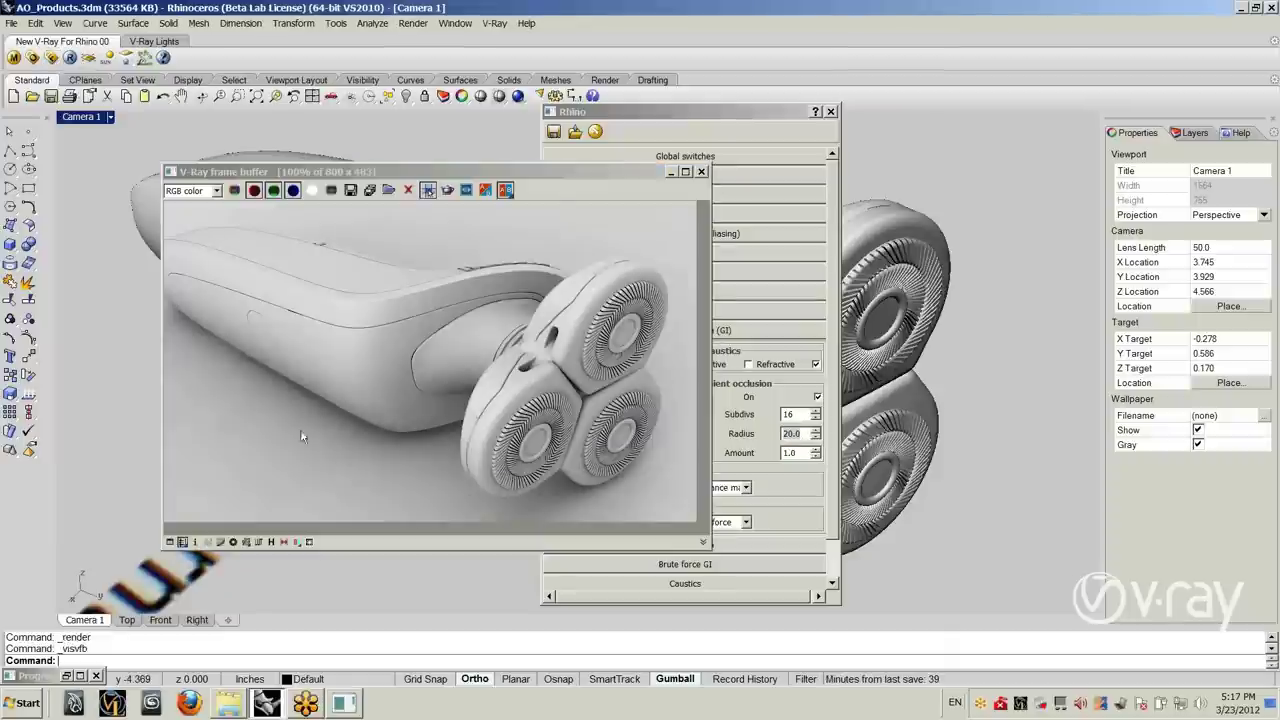
left_click(798, 452)
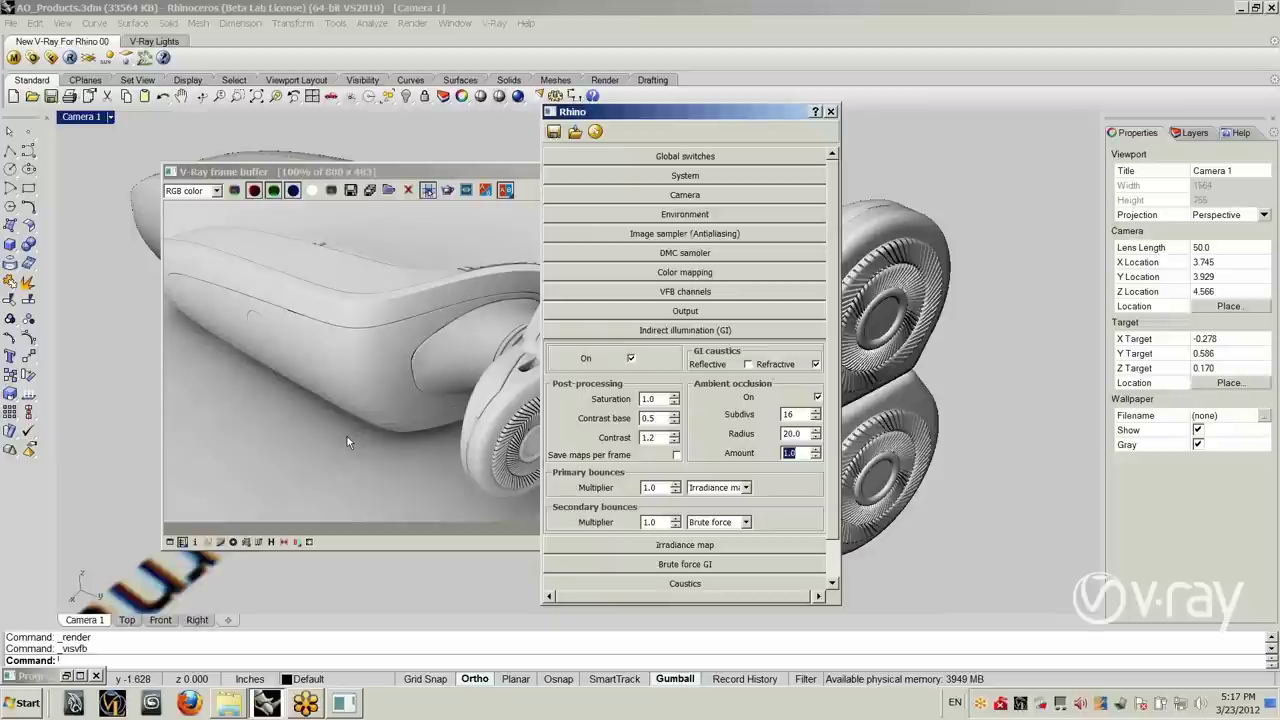
left_click(830, 111)
left_click(703, 172)
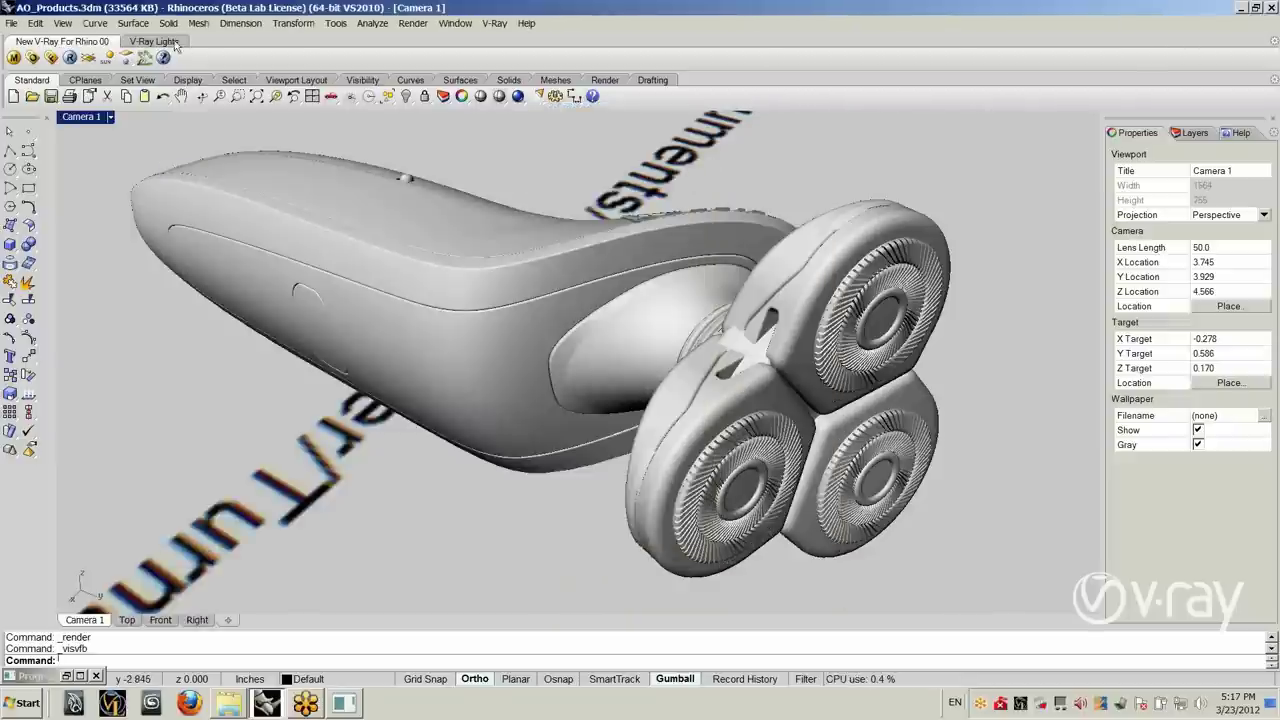
Step: Open the scene Shaver_Dome.3dm from the 005_Lights_DomeLight folder
left_click(12, 22)
left_click(32, 54)
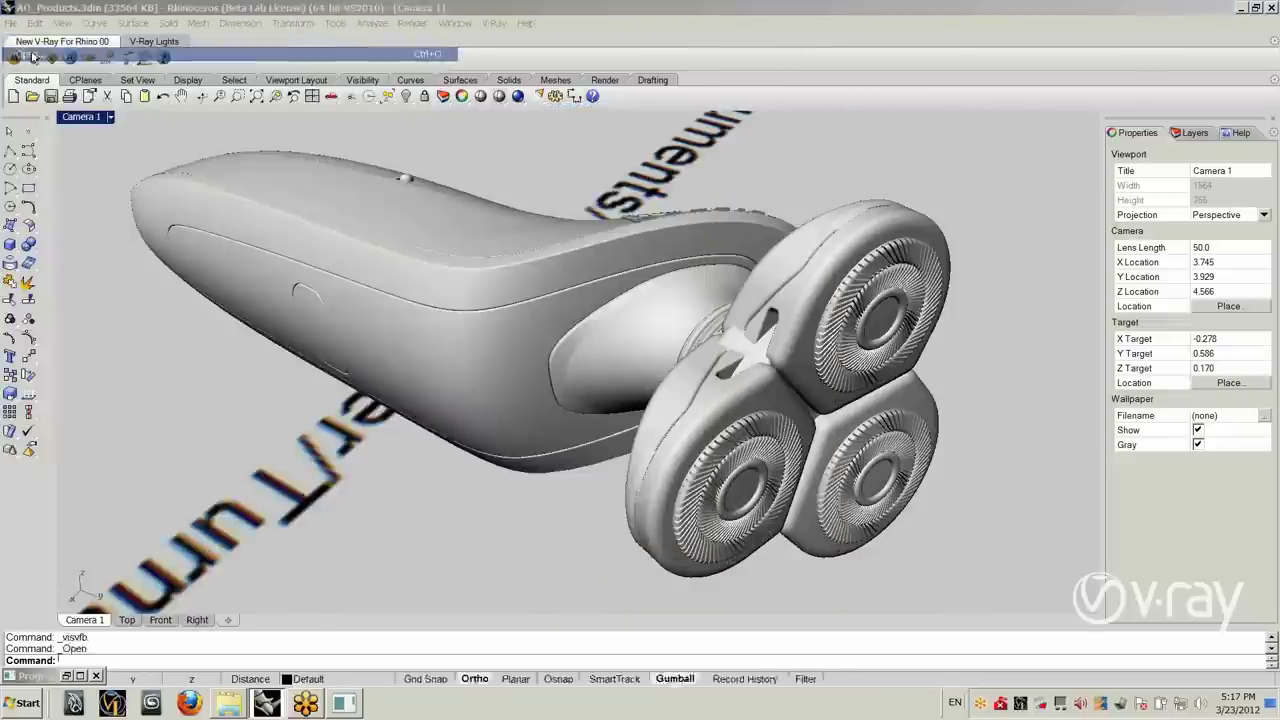
left_click(672, 153)
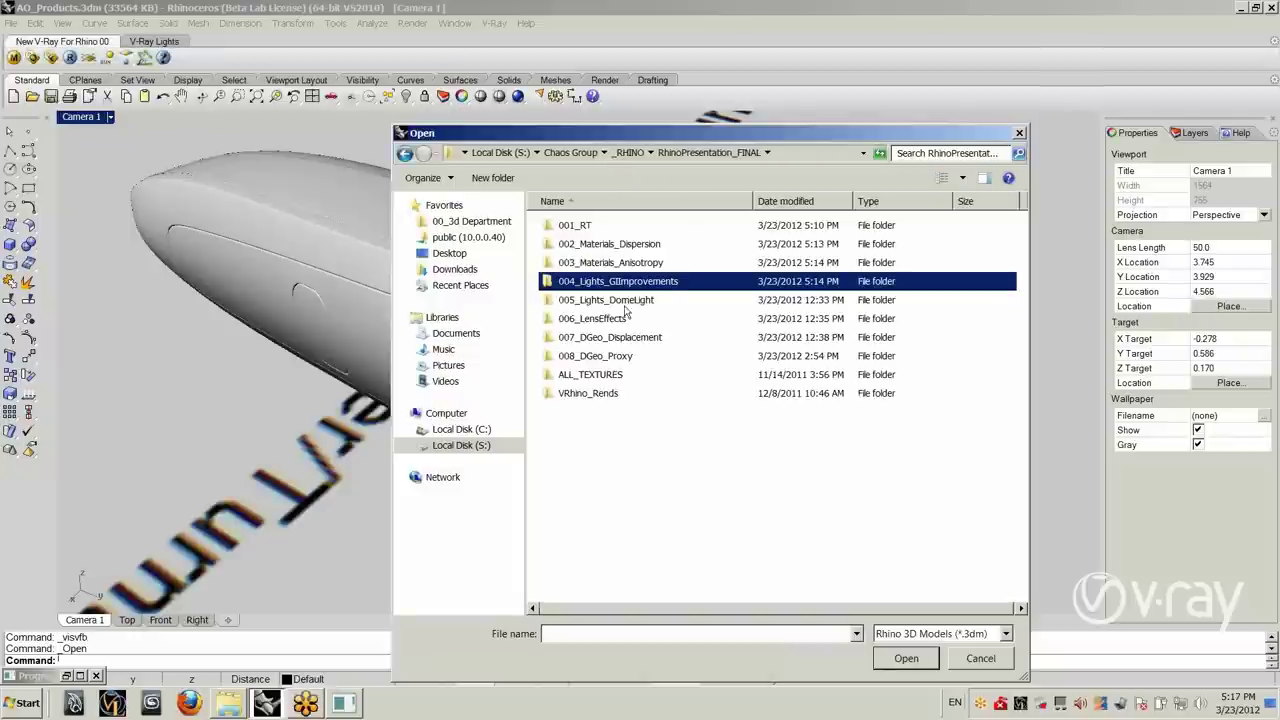
double_click(667, 293)
double_click(600, 244)
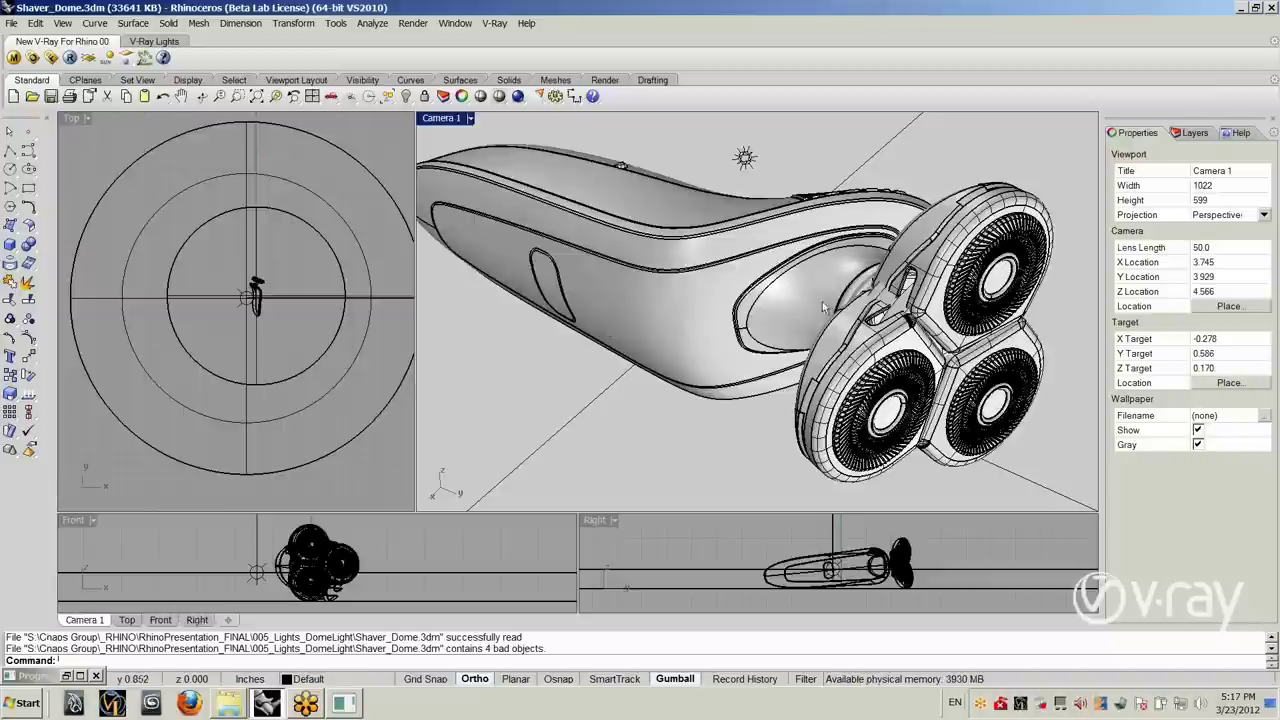
Step: Inspect the Environment GI skylight's bitmap texture and preview its kitchen_K_darker2.hdr file in the external image viewer
left_click(31, 58)
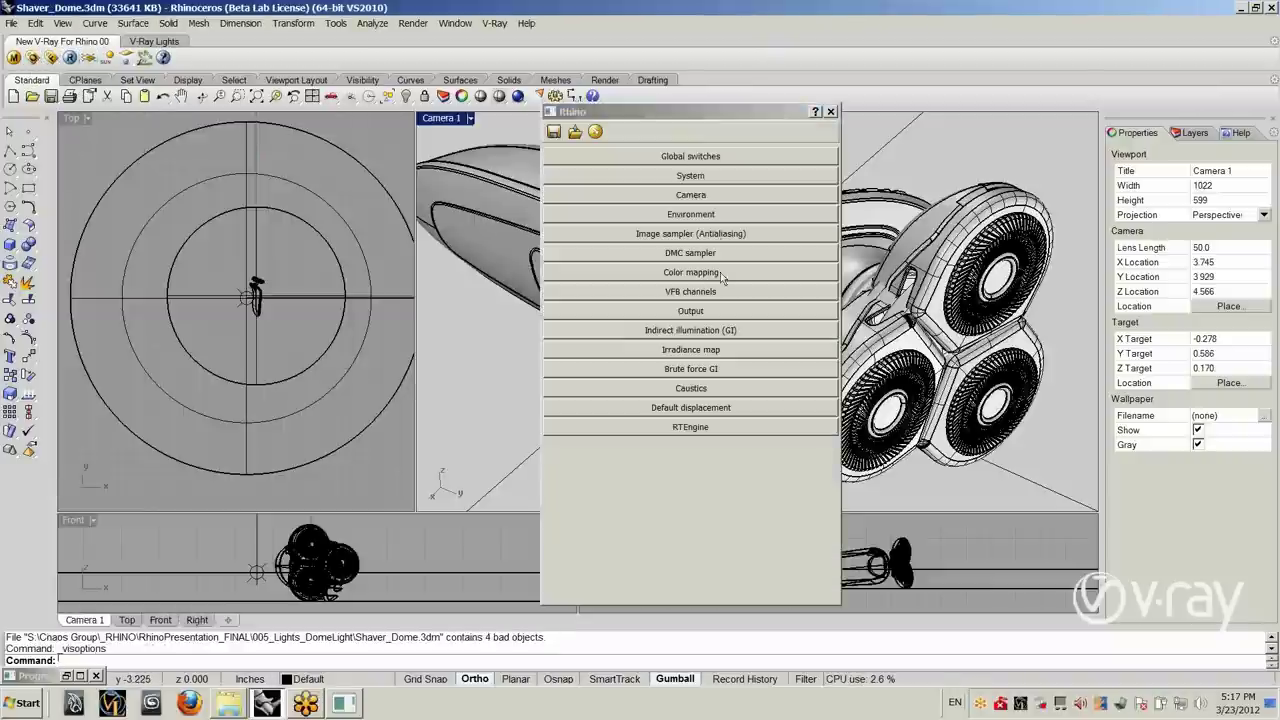
left_click(692, 216)
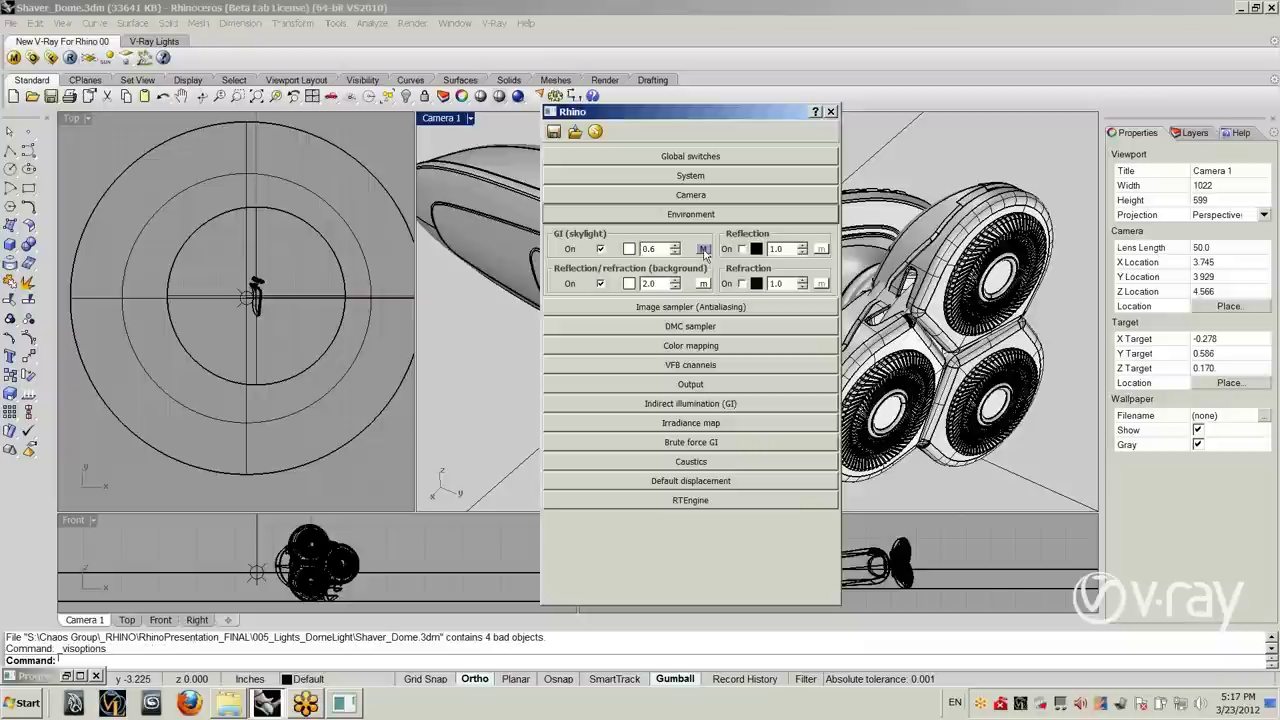
left_click(704, 250)
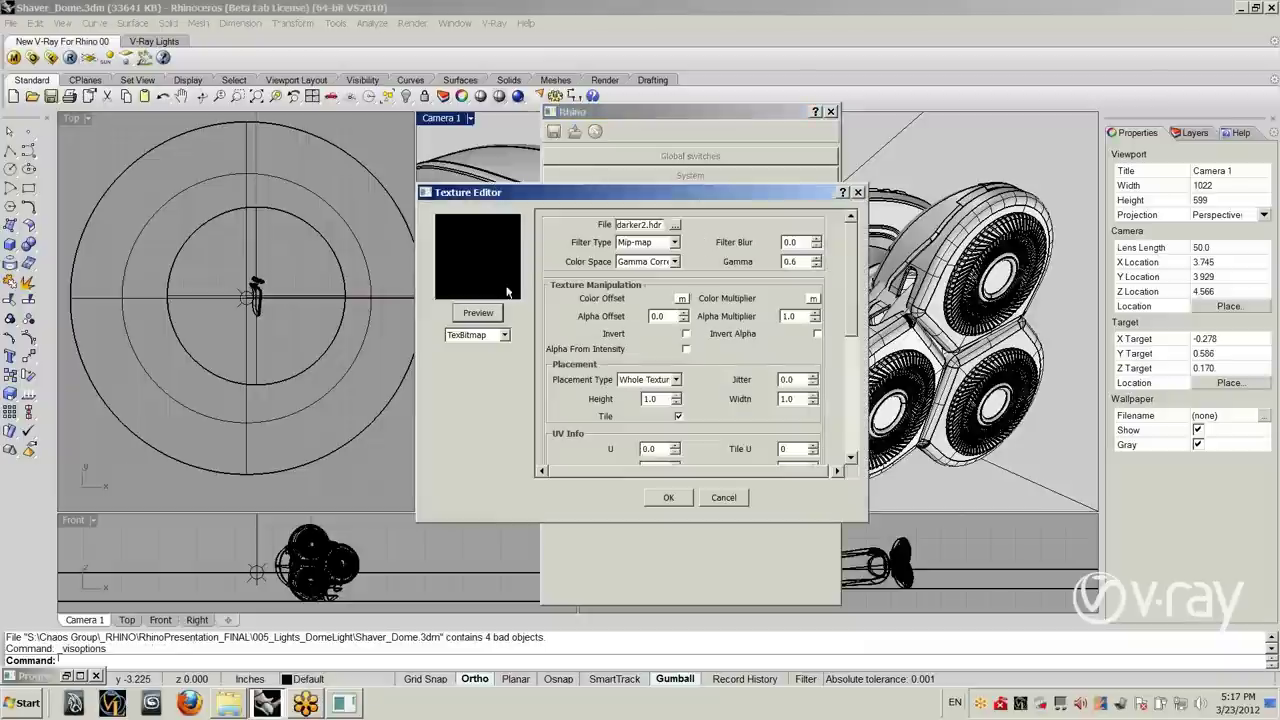
left_click(676, 224)
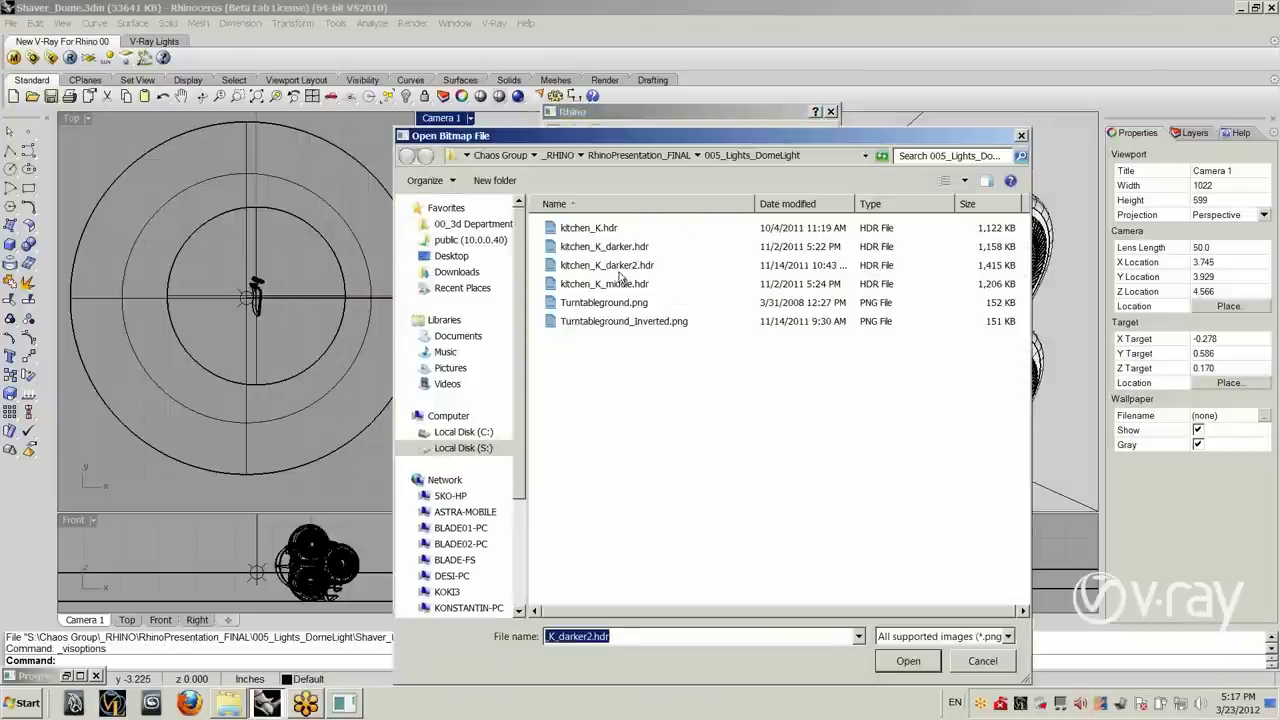
left_click(620, 268)
right_click(616, 266)
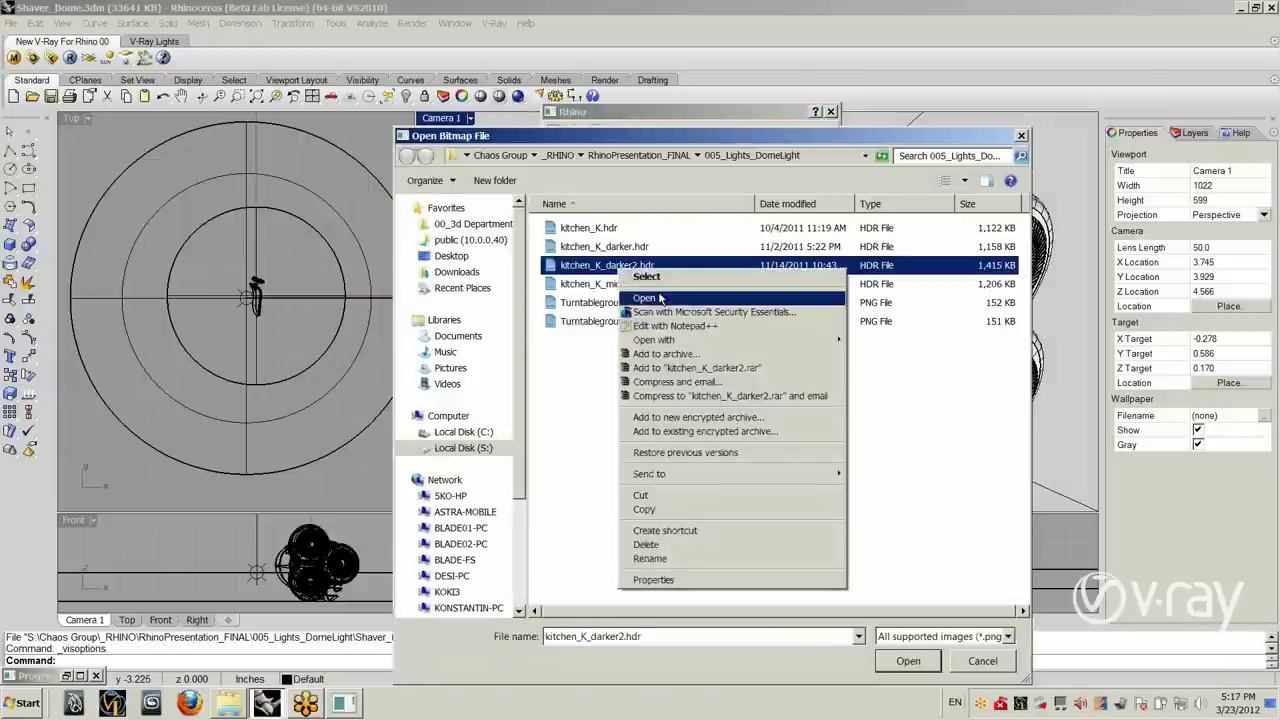
left_click(669, 290)
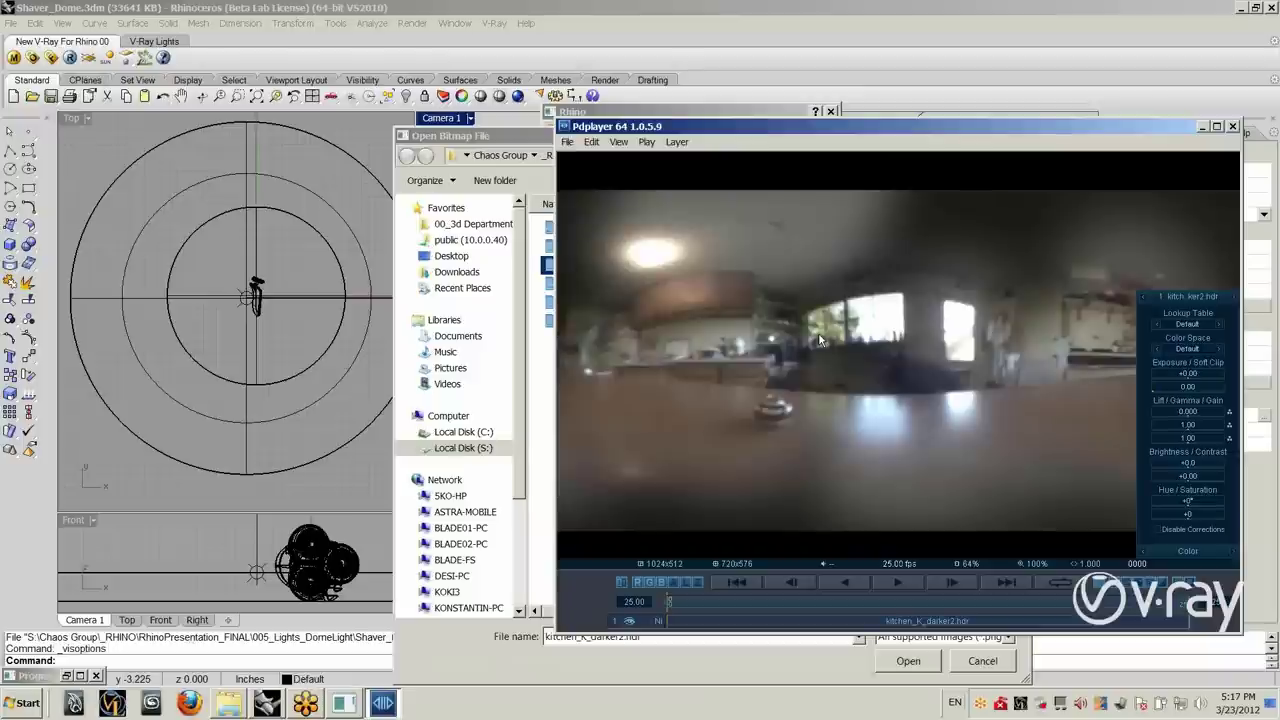
left_click(1233, 127)
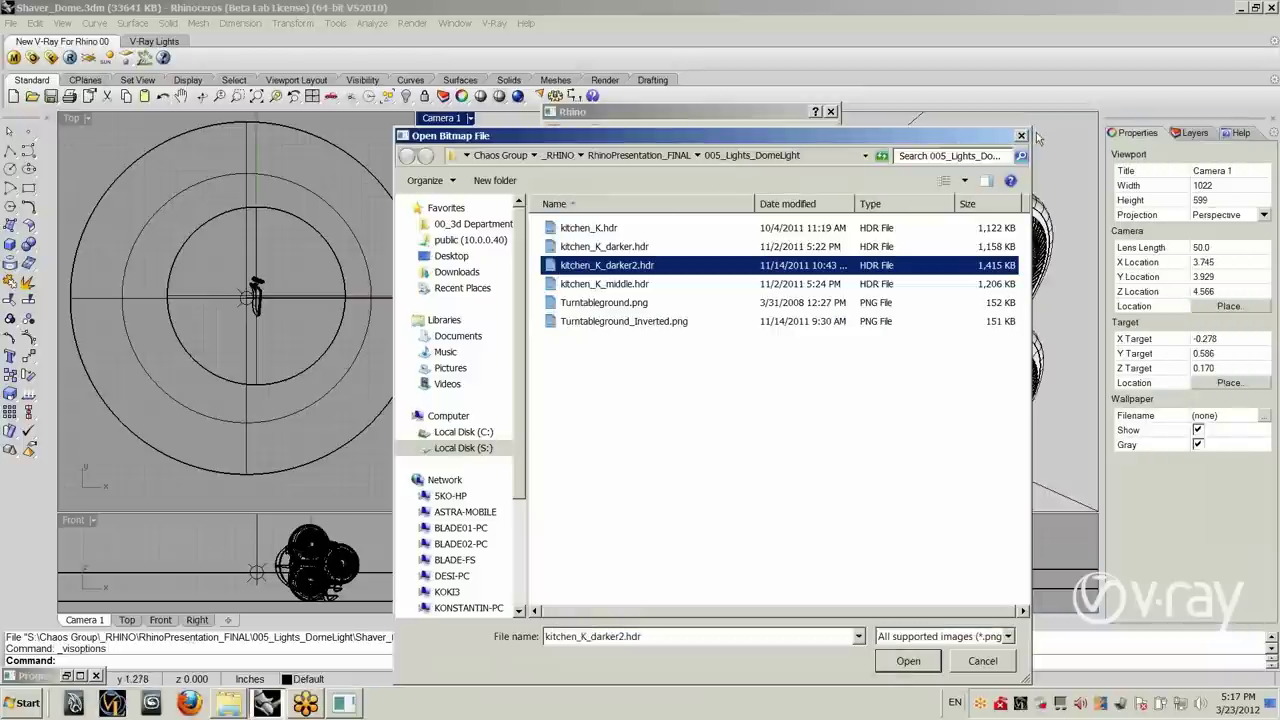
Step: Leave the skylight texture and render options unchanged, render the Camera 1 view, and close the frame buffer
left_click(1021, 135)
left_click(725, 495)
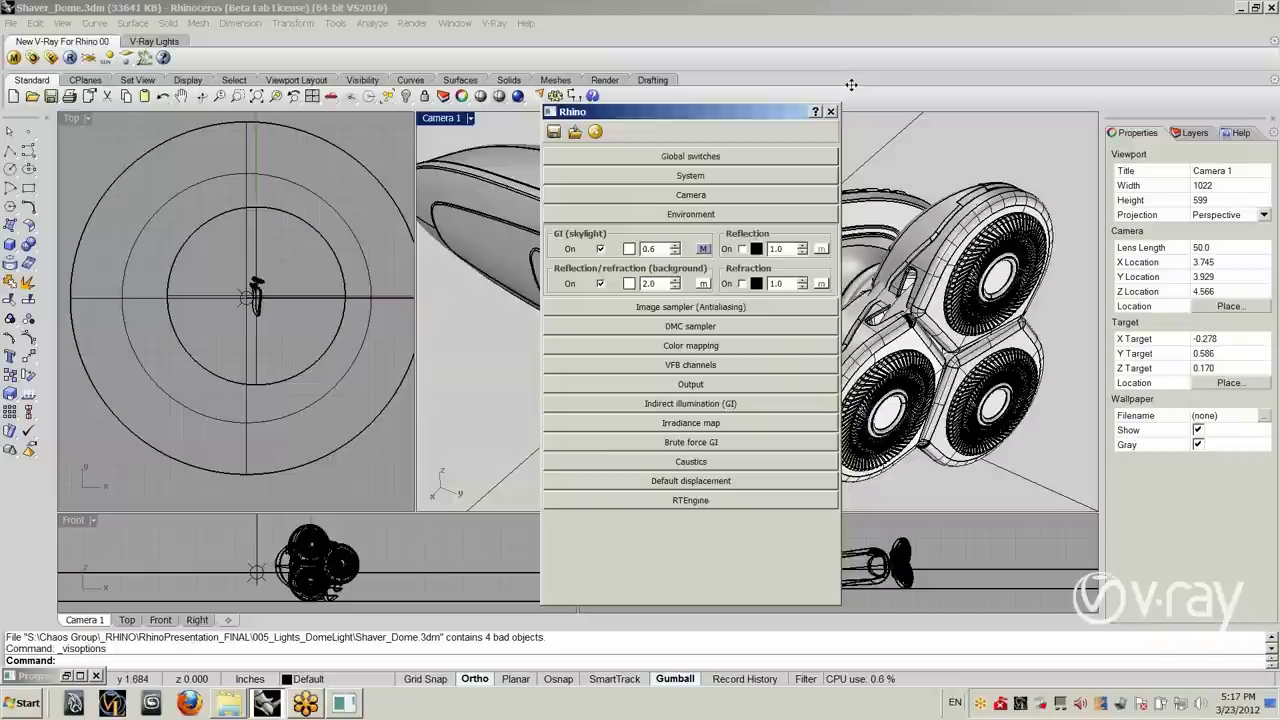
left_click(831, 112)
left_click(55, 58)
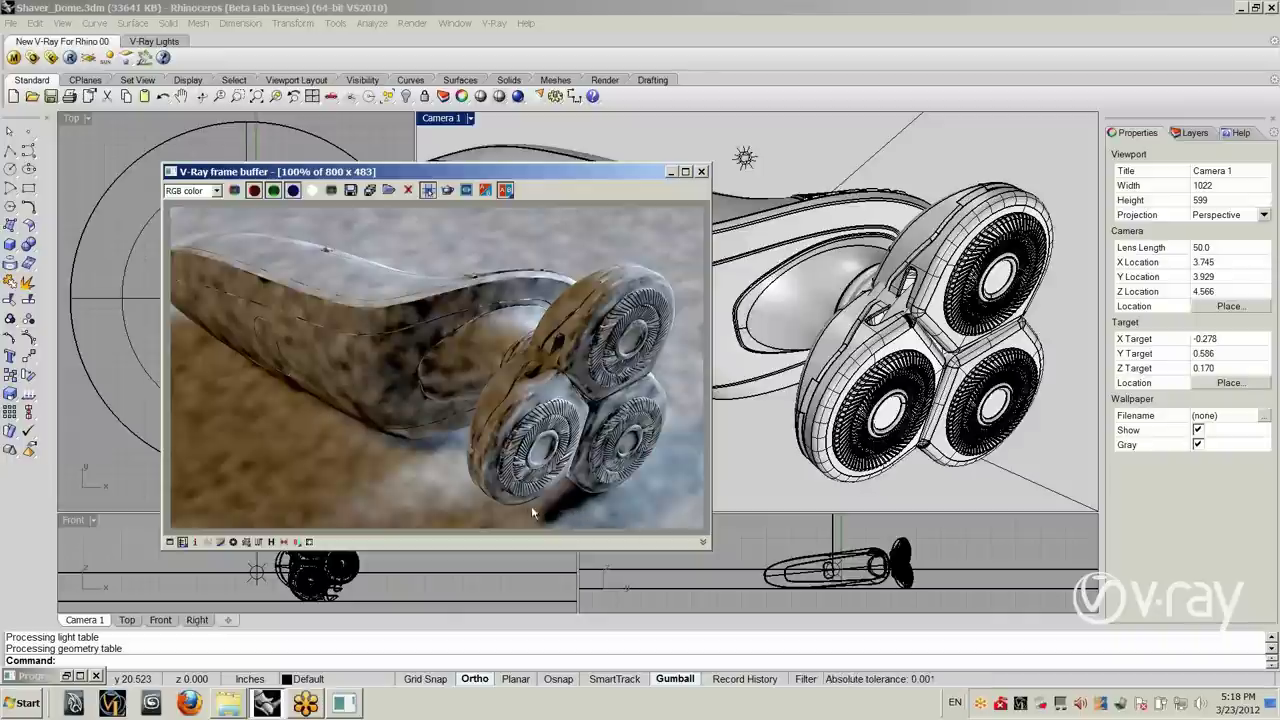
left_click(701, 171)
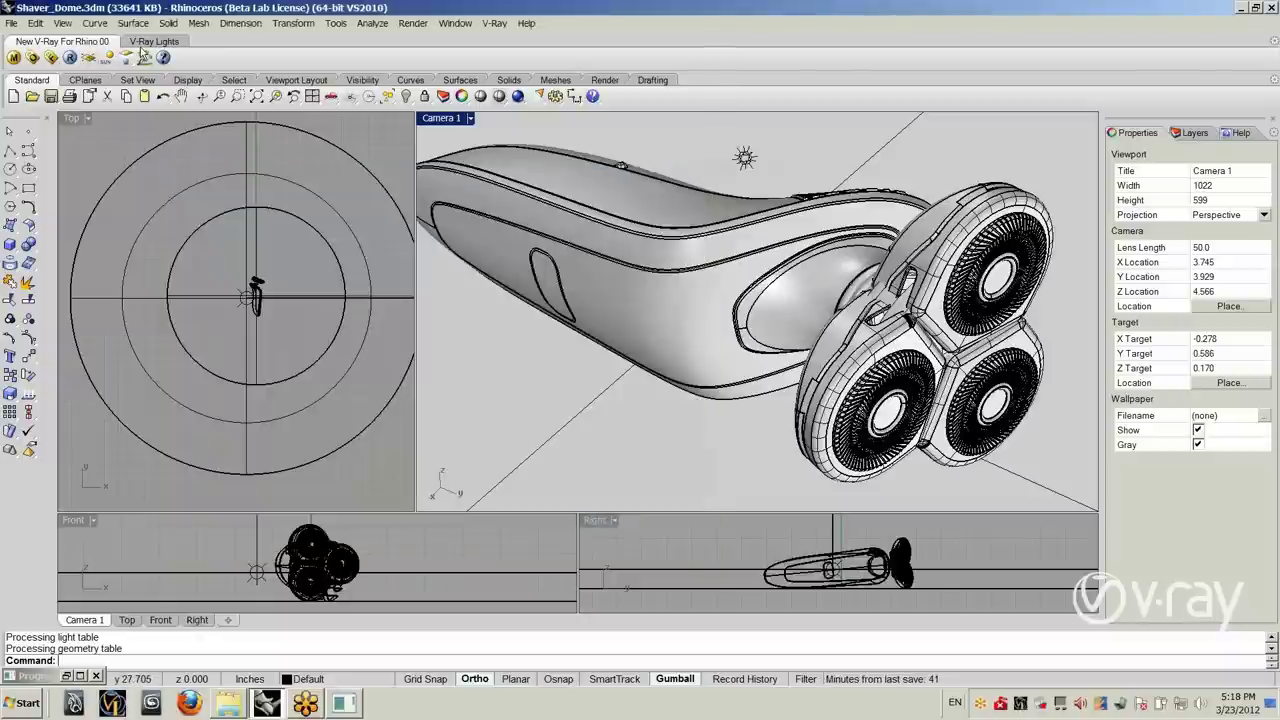
Step: Select the dome light above the shaver and enable it in its light properties
left_click(150, 42)
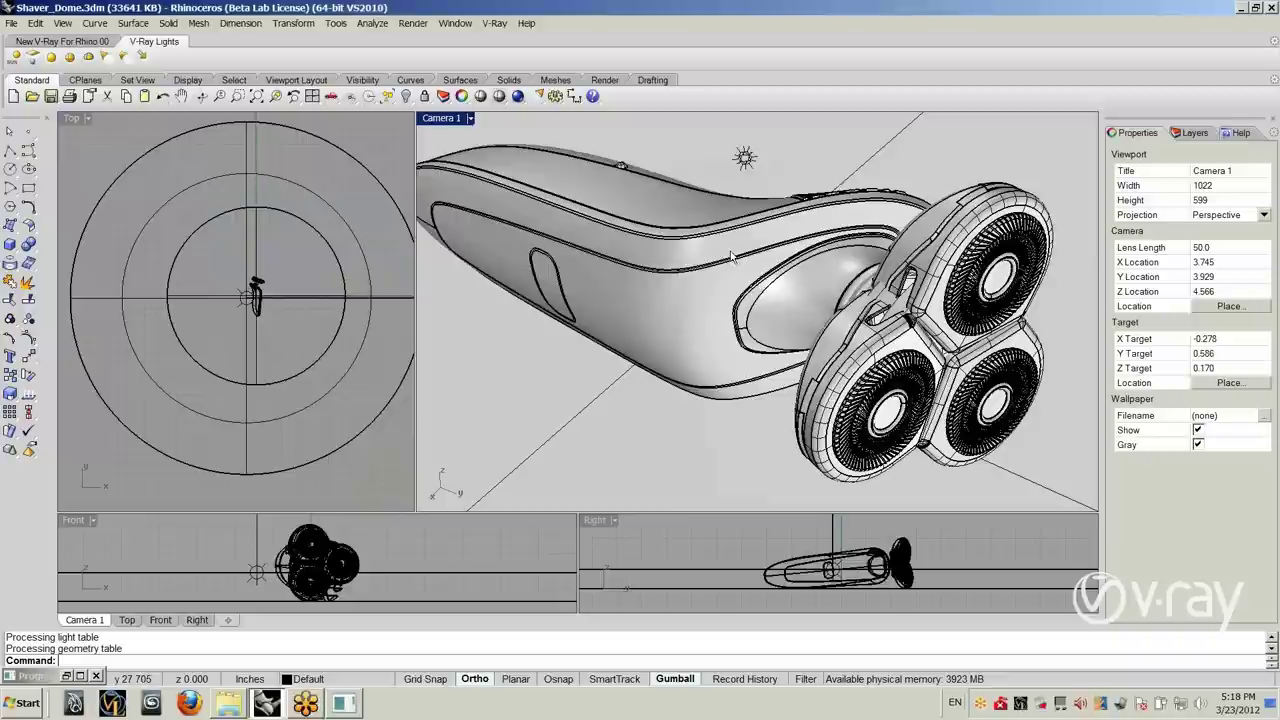
left_click(748, 166)
left_click(1249, 170)
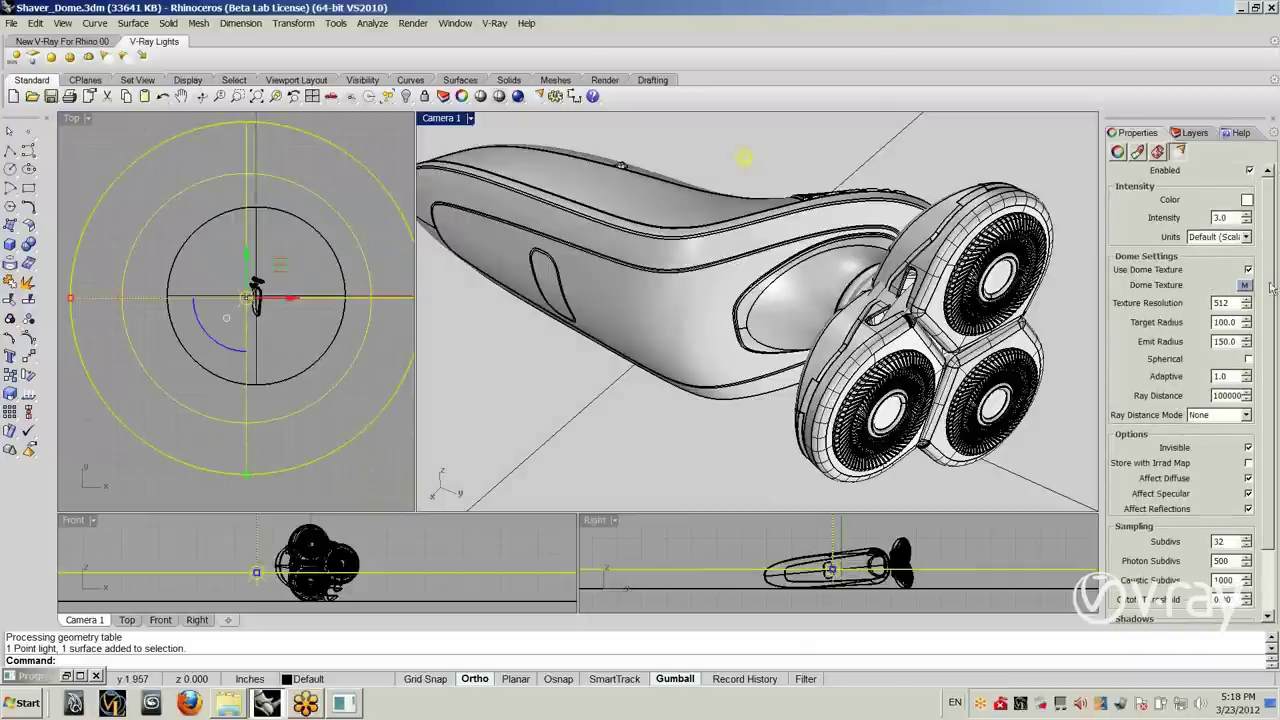
Step: Inspect the dome light's texture and preview its kitchen_K_darker2.hdr file, then leave the texture editor without changes
left_click(1245, 286)
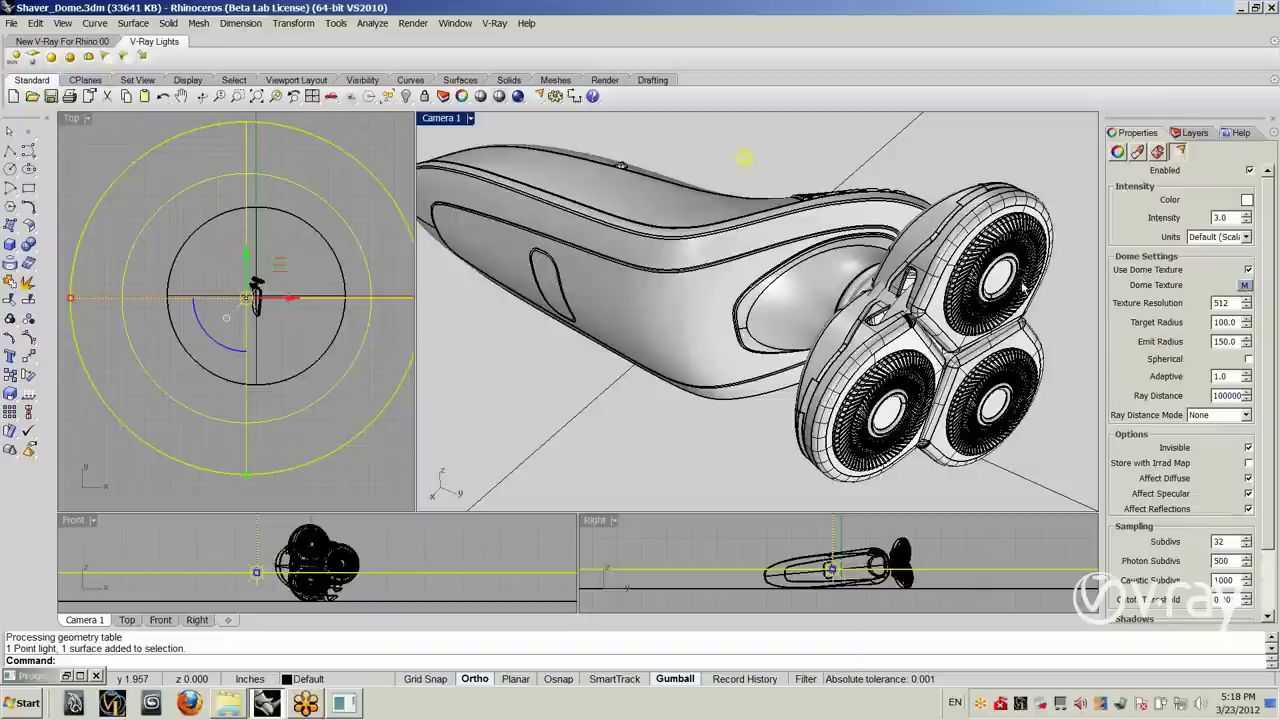
left_click(665, 225)
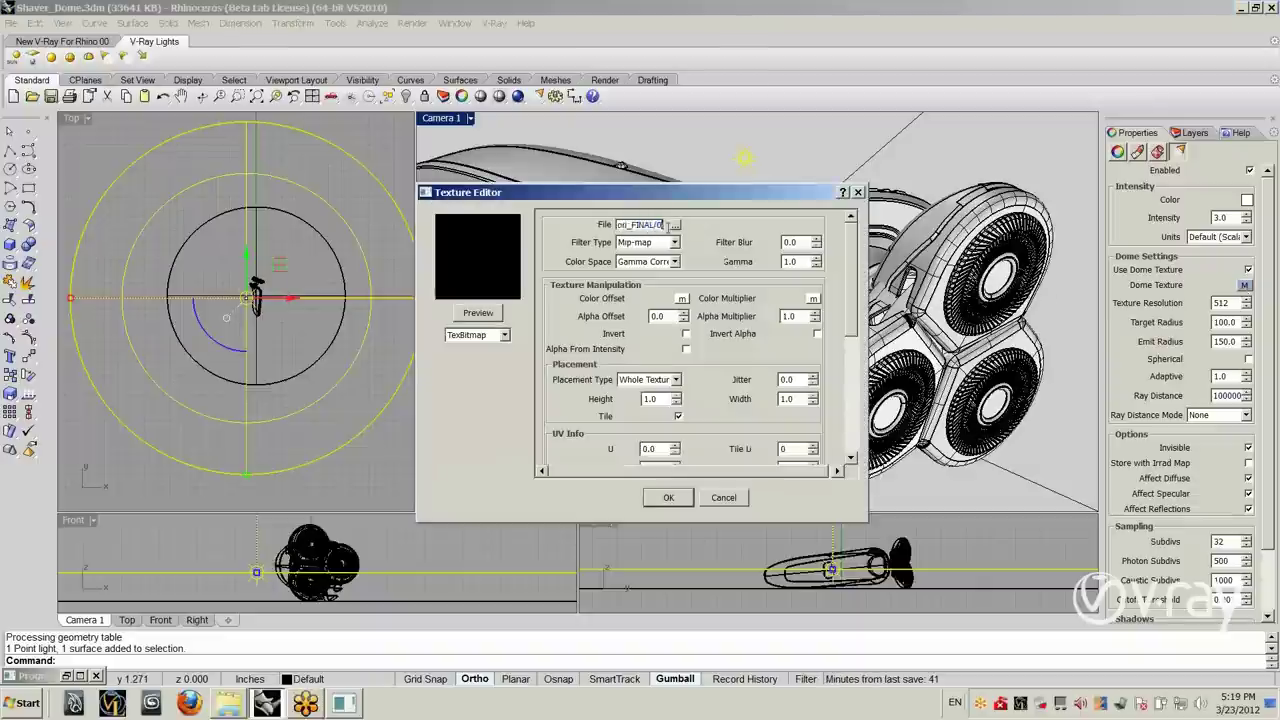
left_click(675, 225)
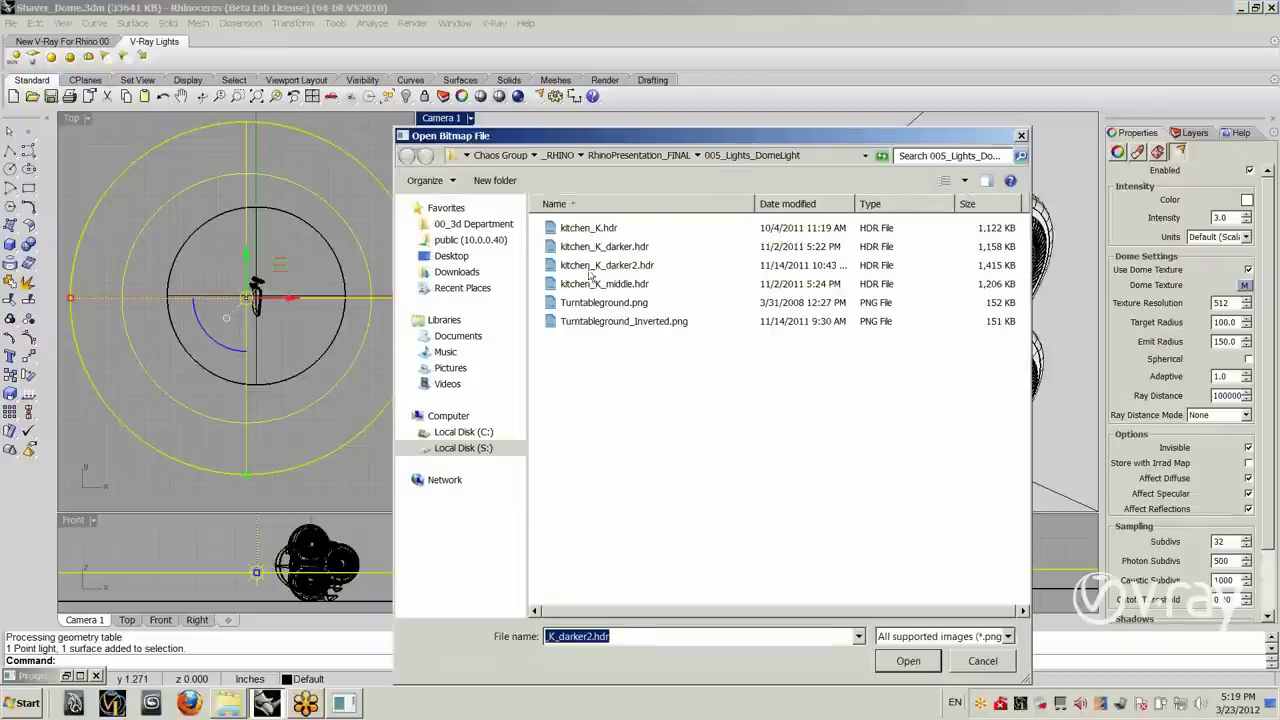
right_click(590, 268)
left_click(672, 302)
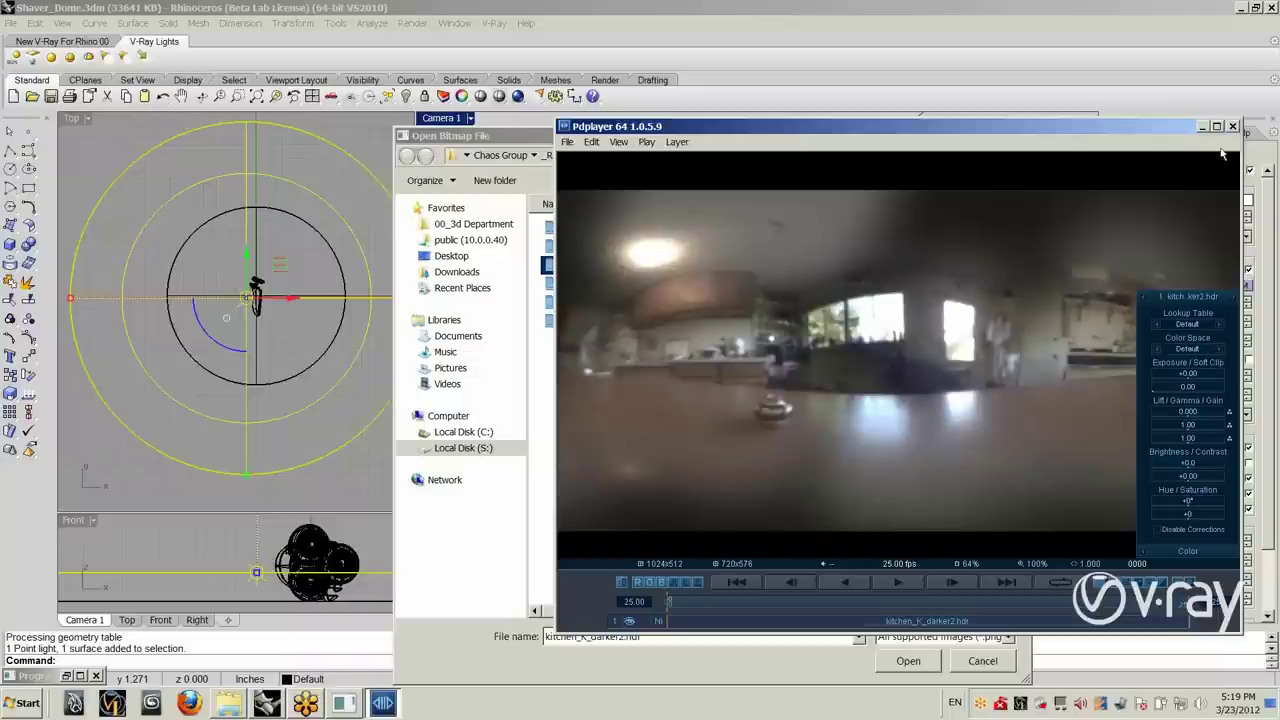
left_click(1232, 128)
left_click(1022, 136)
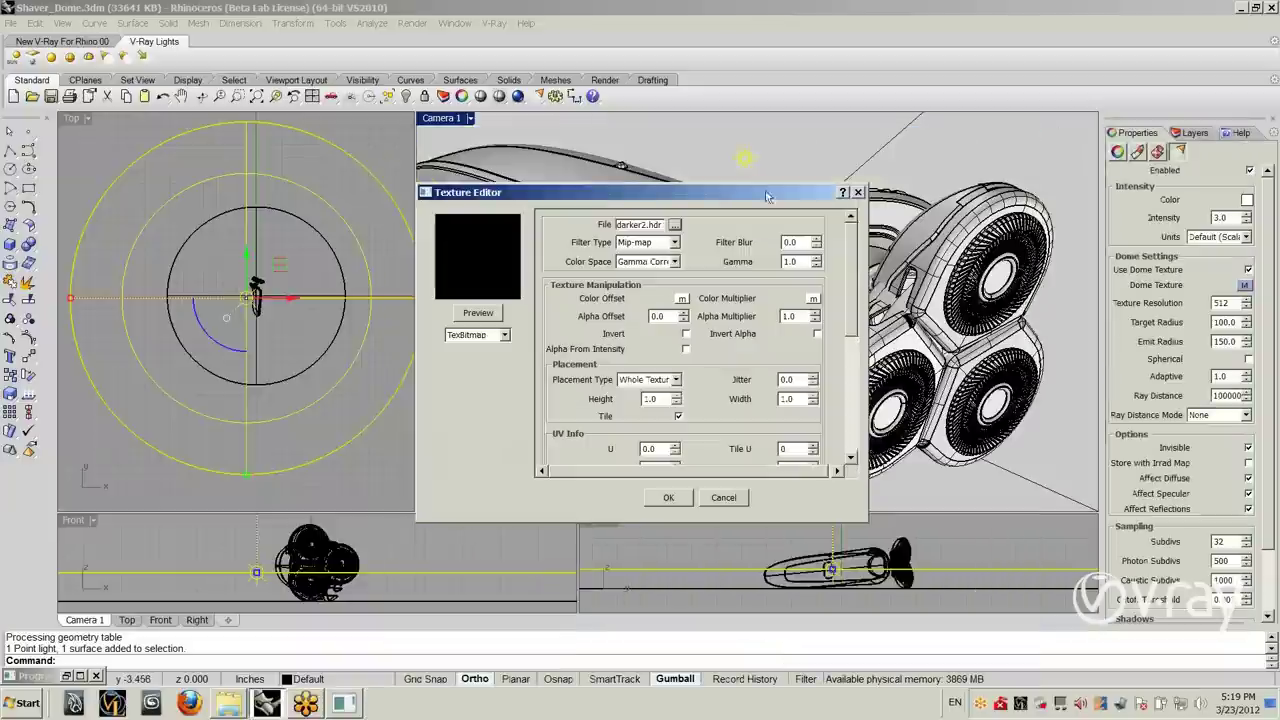
left_click(858, 192)
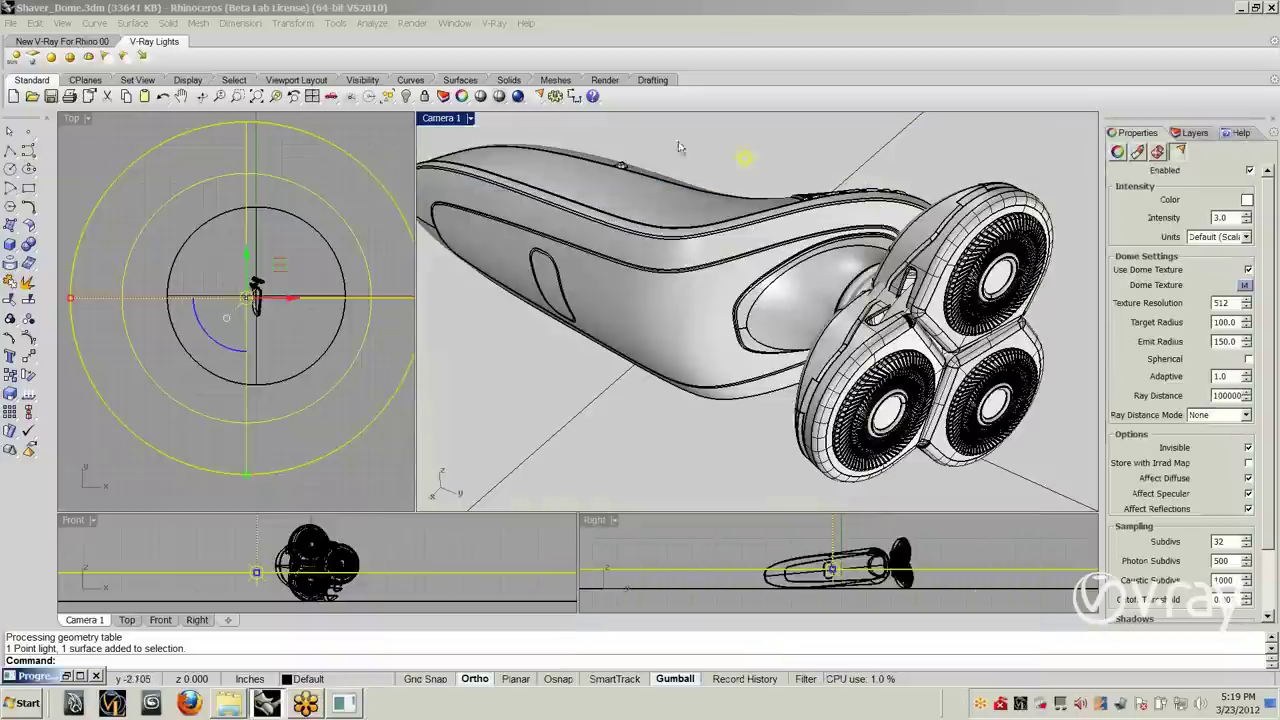
Step: Render the dome-lit shaver, examining the shaving heads and their ground shadow at 200% zoom before returning to 100%
left_click(92, 41)
left_click(72, 58)
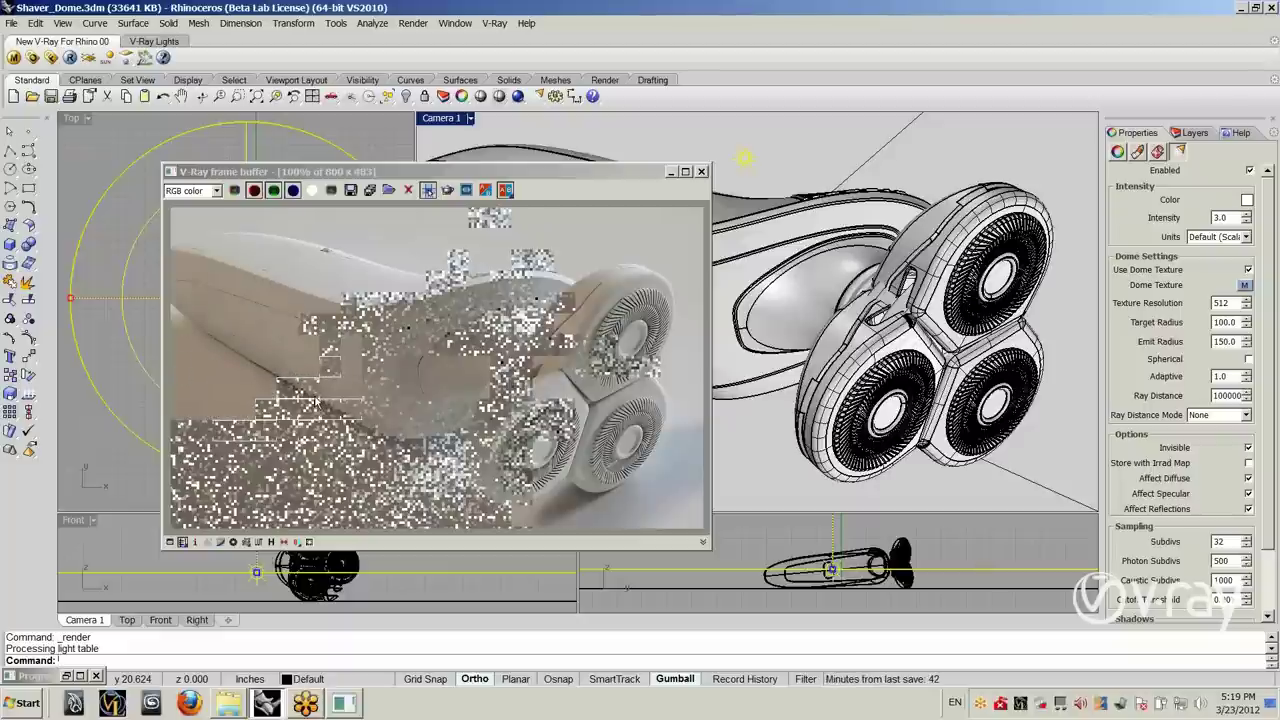
left_click(571, 514)
scroll(570, 509, "up", 1)
middle_click_drag(570, 509, 500, 500)
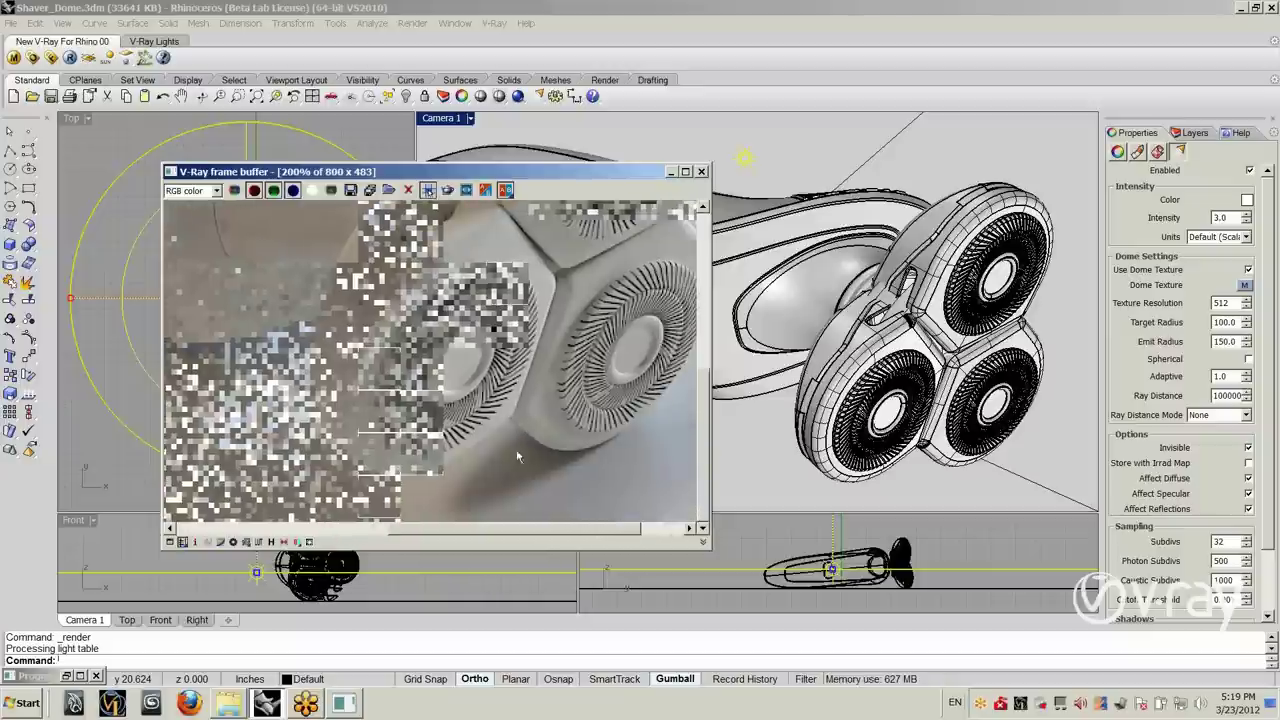
double_click(526, 387)
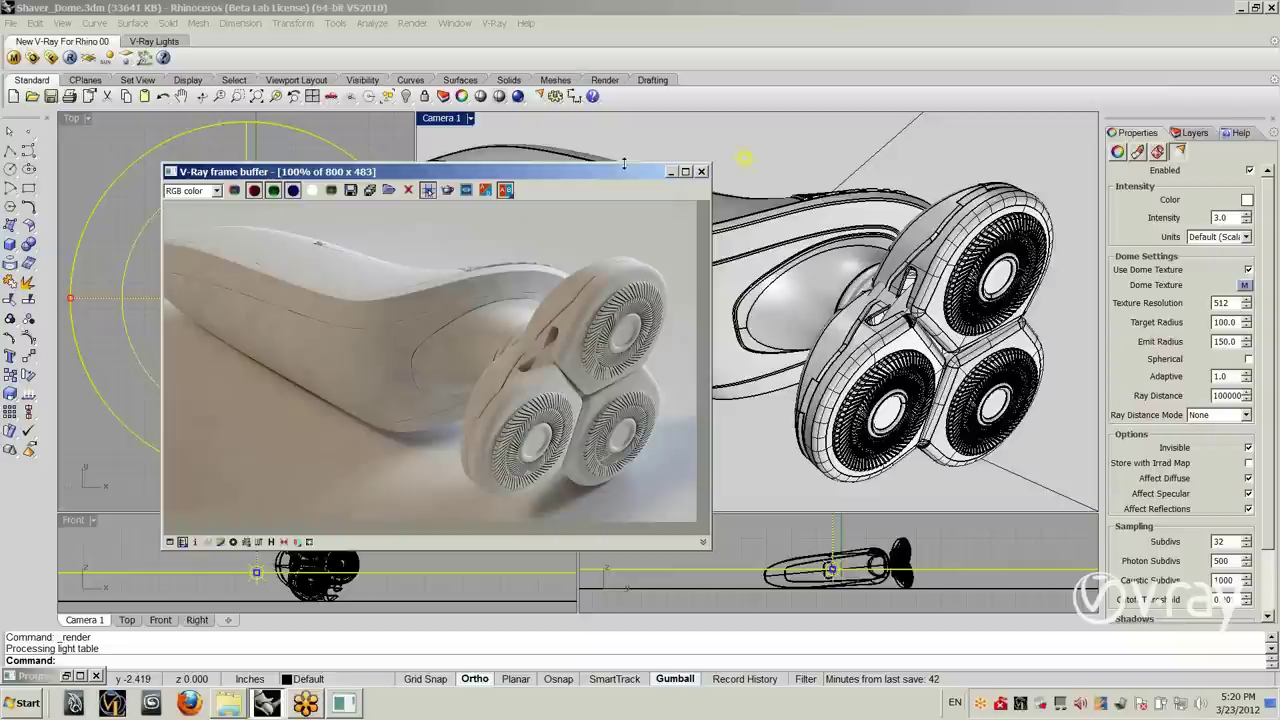
Step: Close the frame buffer and open the scene LensEffects.3dm from the 006_LensEffects folder
left_click(700, 173)
left_click(17, 23)
left_click(60, 49)
left_click(677, 386)
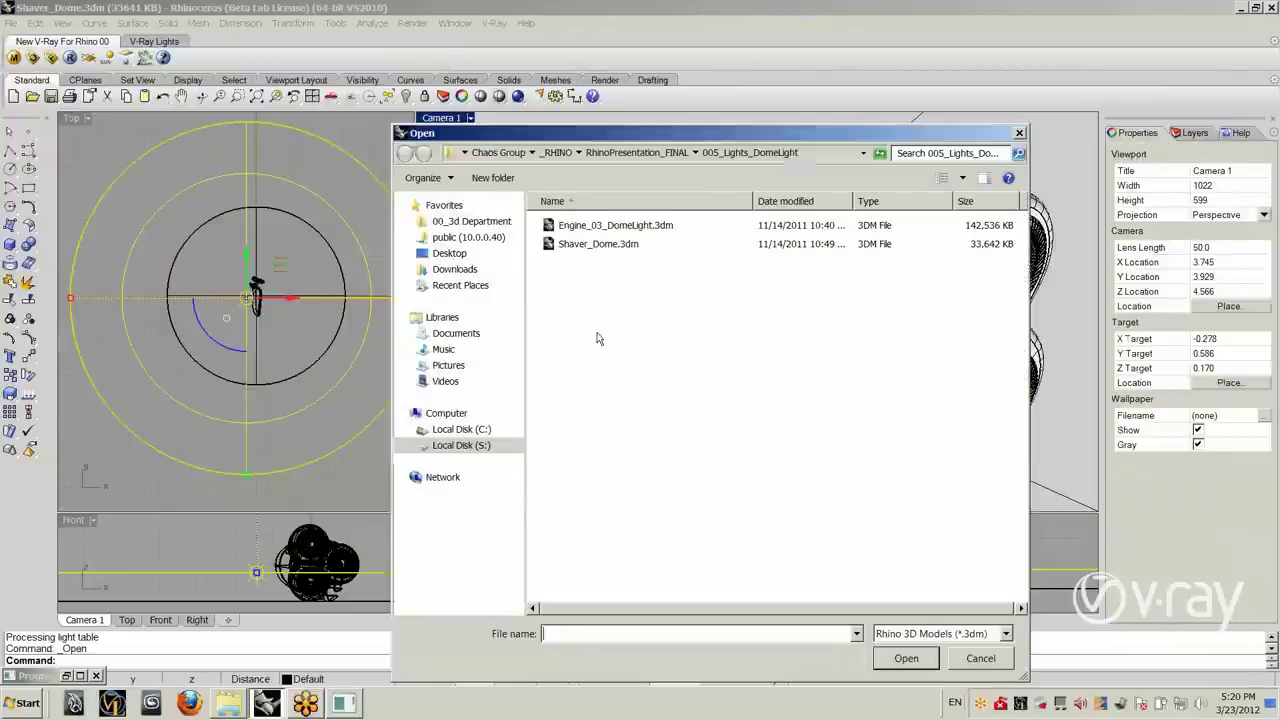
left_click(644, 155)
double_click(598, 319)
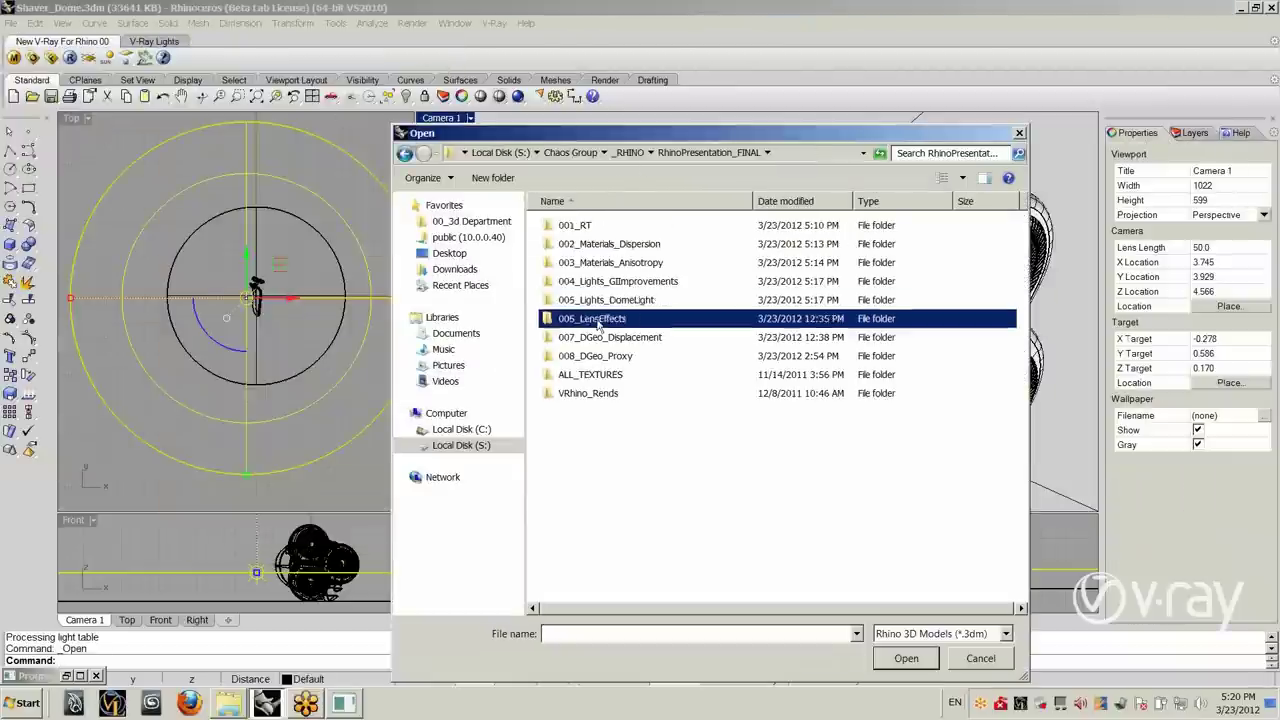
double_click(591, 226)
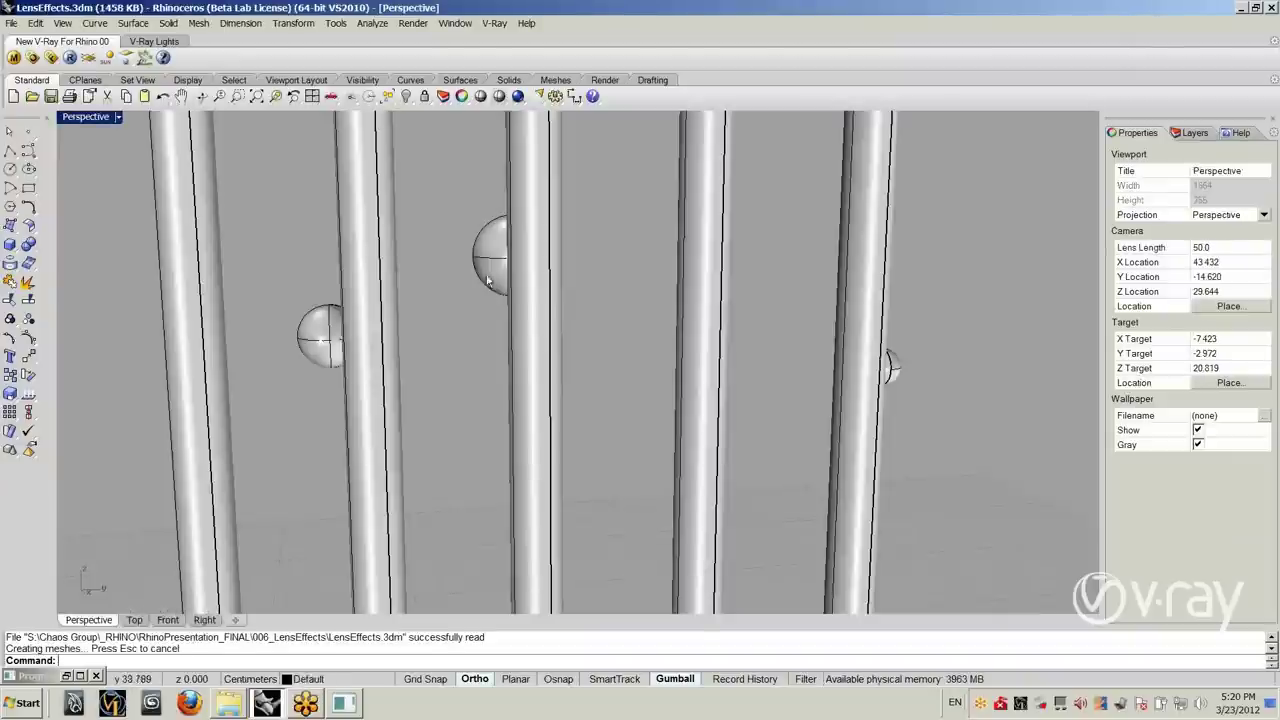
Step: Select the sphere light behind the bars and then two of the vertical bars in turn to identify the scene objects
left_click(488, 272)
left_click(537, 342)
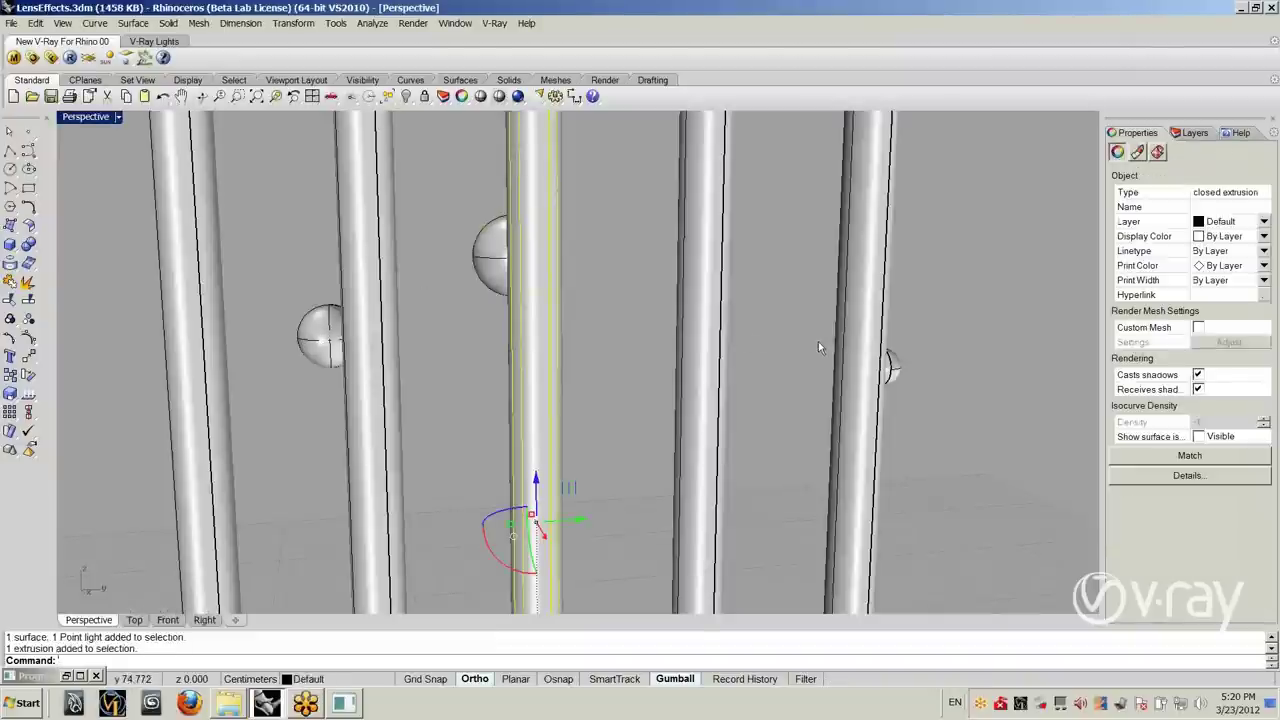
left_click(711, 296)
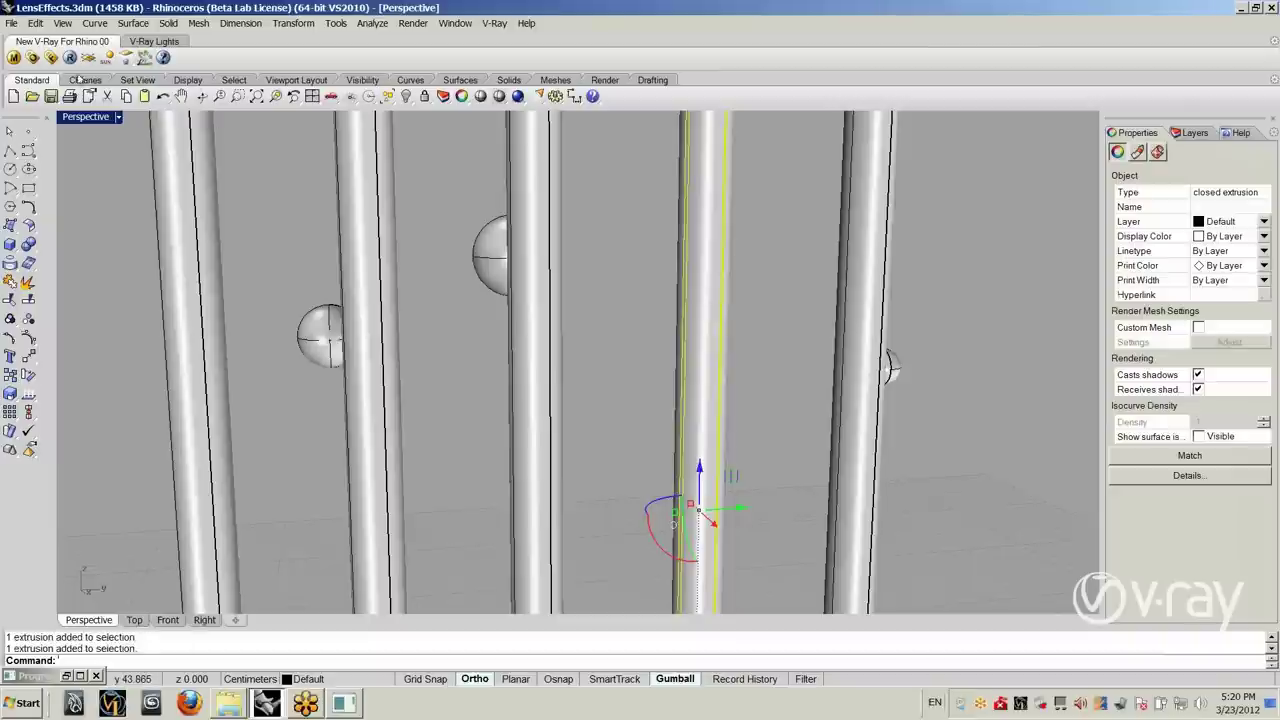
Step: Show the frame buffer and its lens effects settings, render the bars scene with bloom, and arrange both windows side by side
left_click(36, 61)
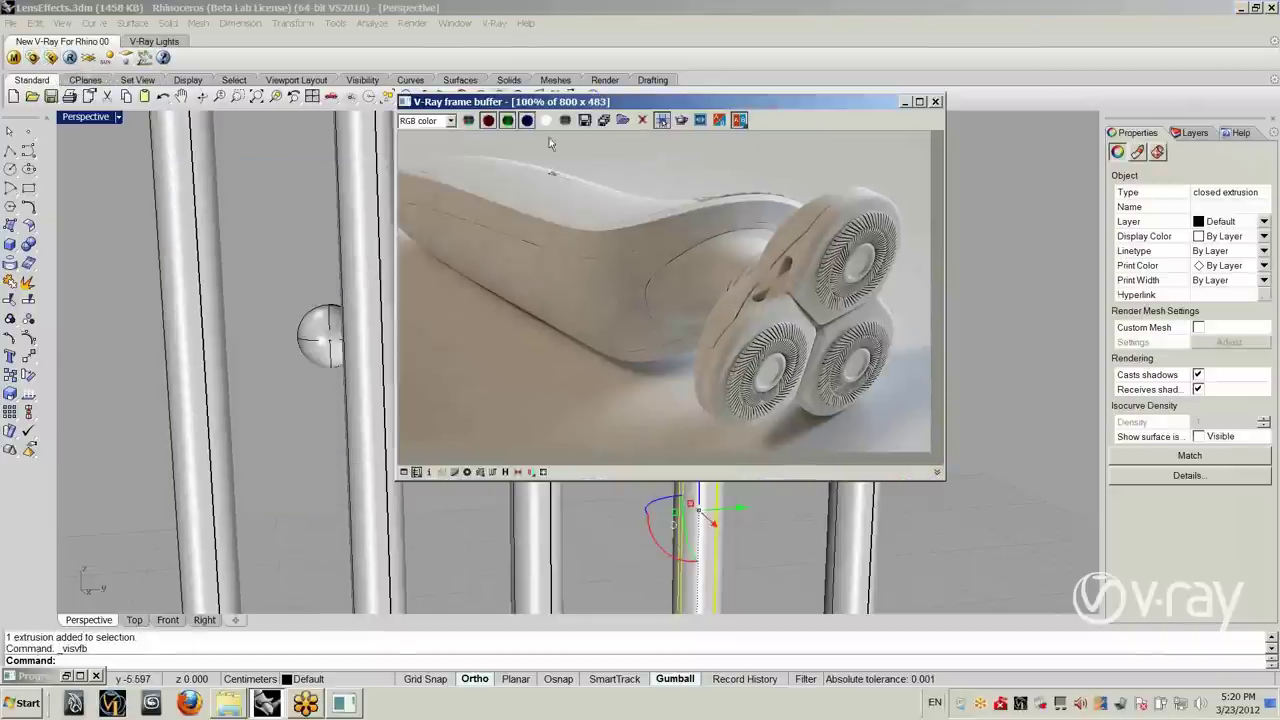
left_click(542, 471)
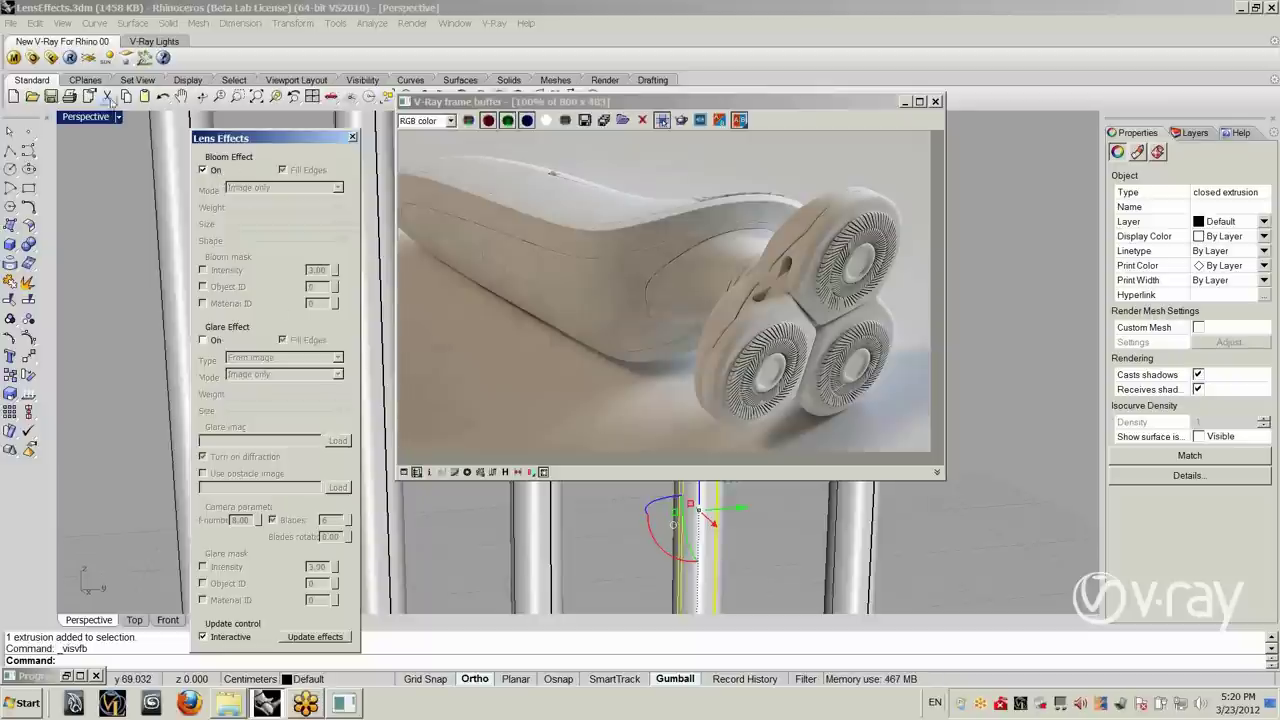
left_click(70, 57)
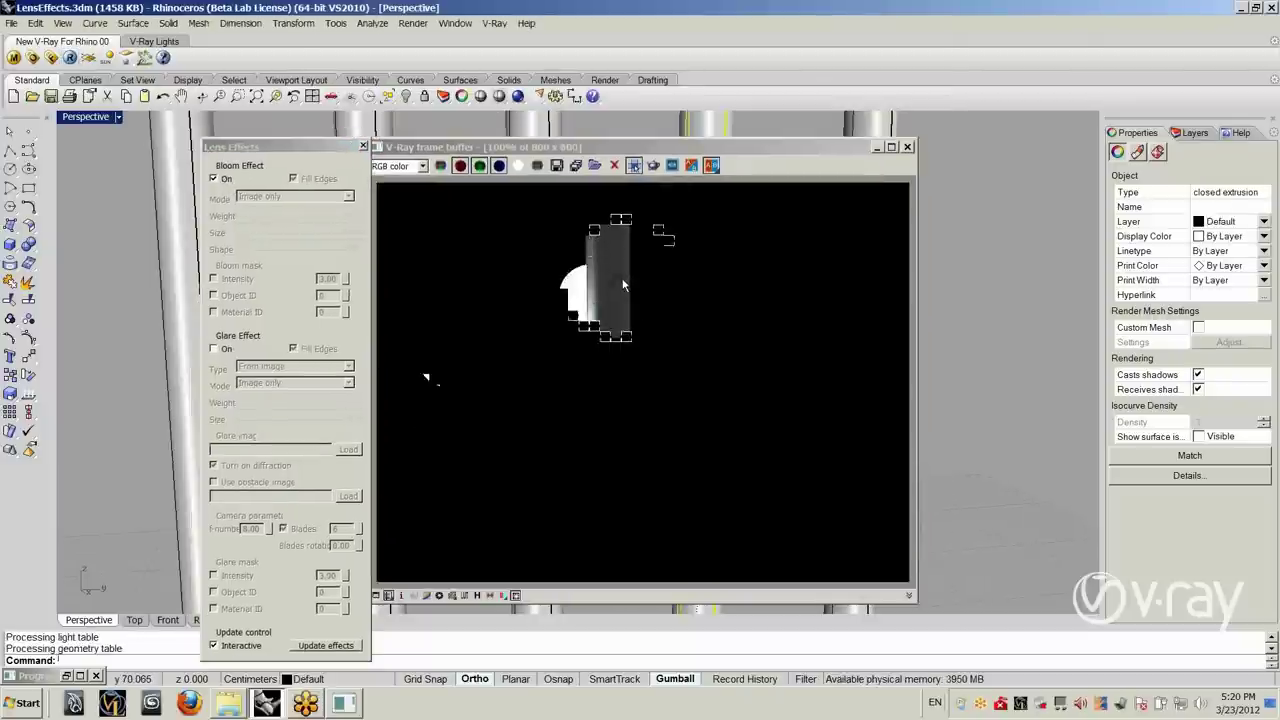
left_click(632, 166)
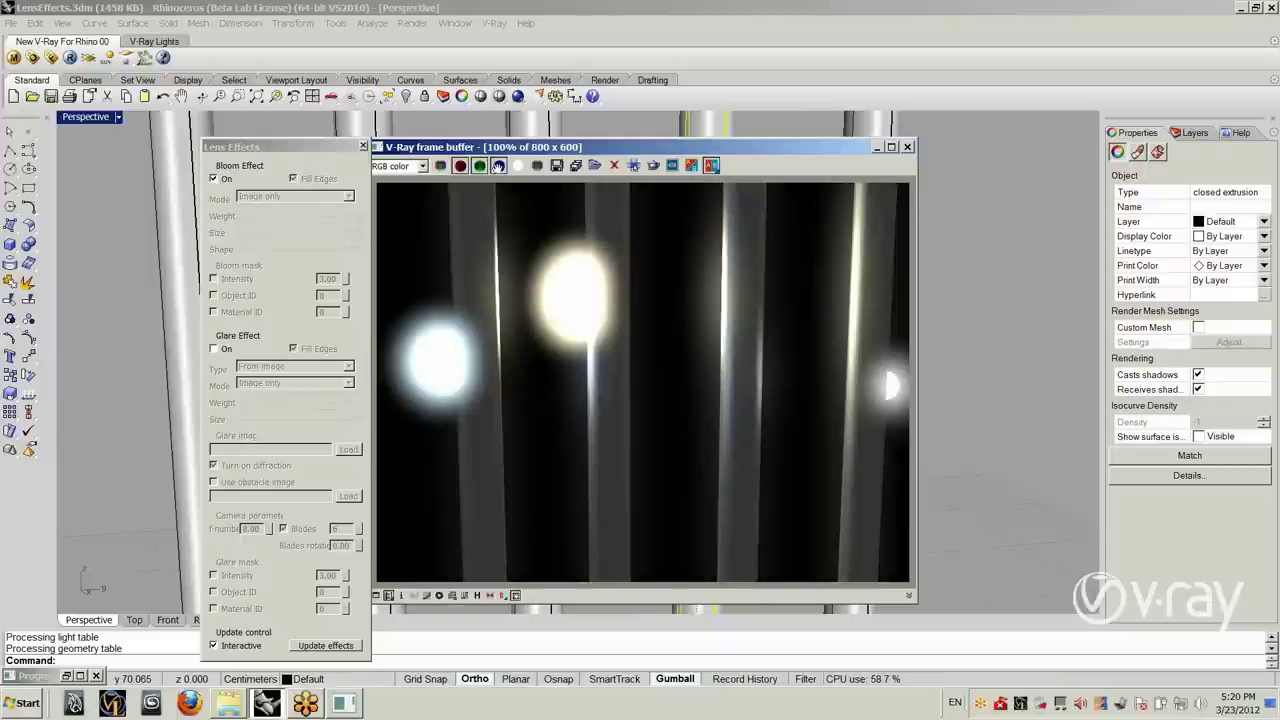
left_click_drag(498, 147, 605, 147)
left_click_drag(268, 147, 272, 112)
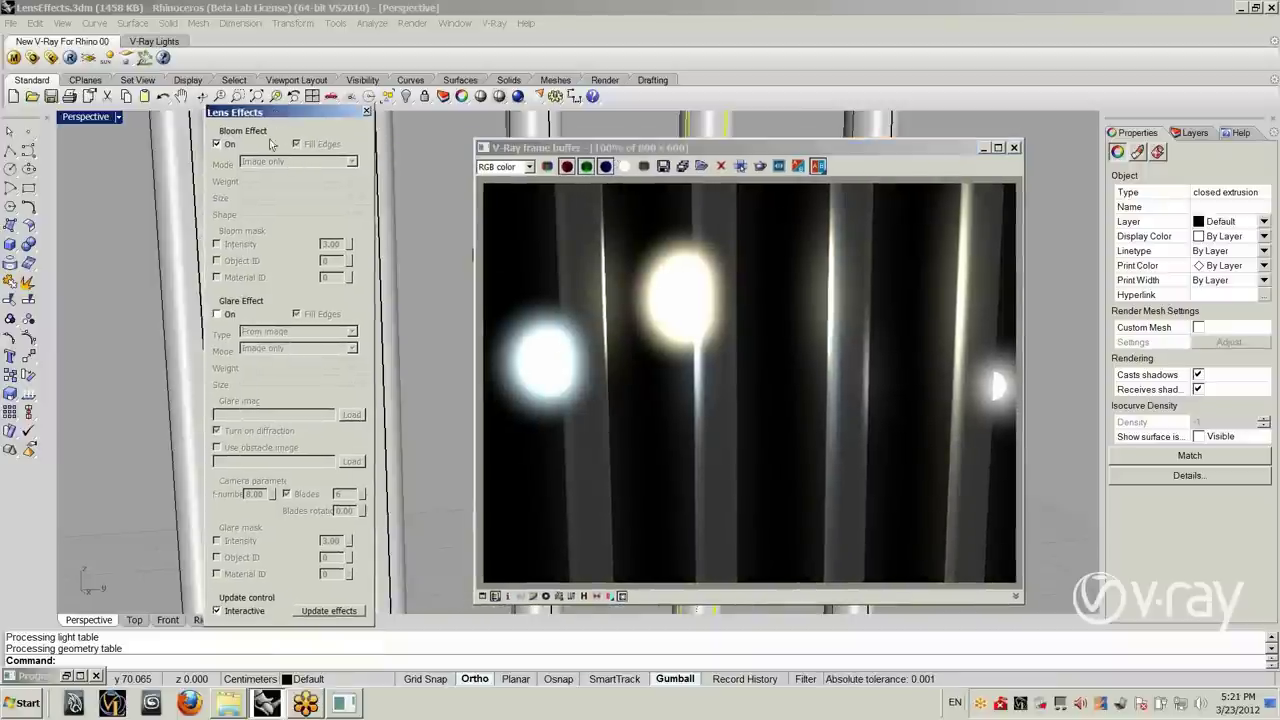
Step: Disable interactive effect updates, set the bloom weight to 12 and size to 13.54, and update the effects
left_click(347, 621)
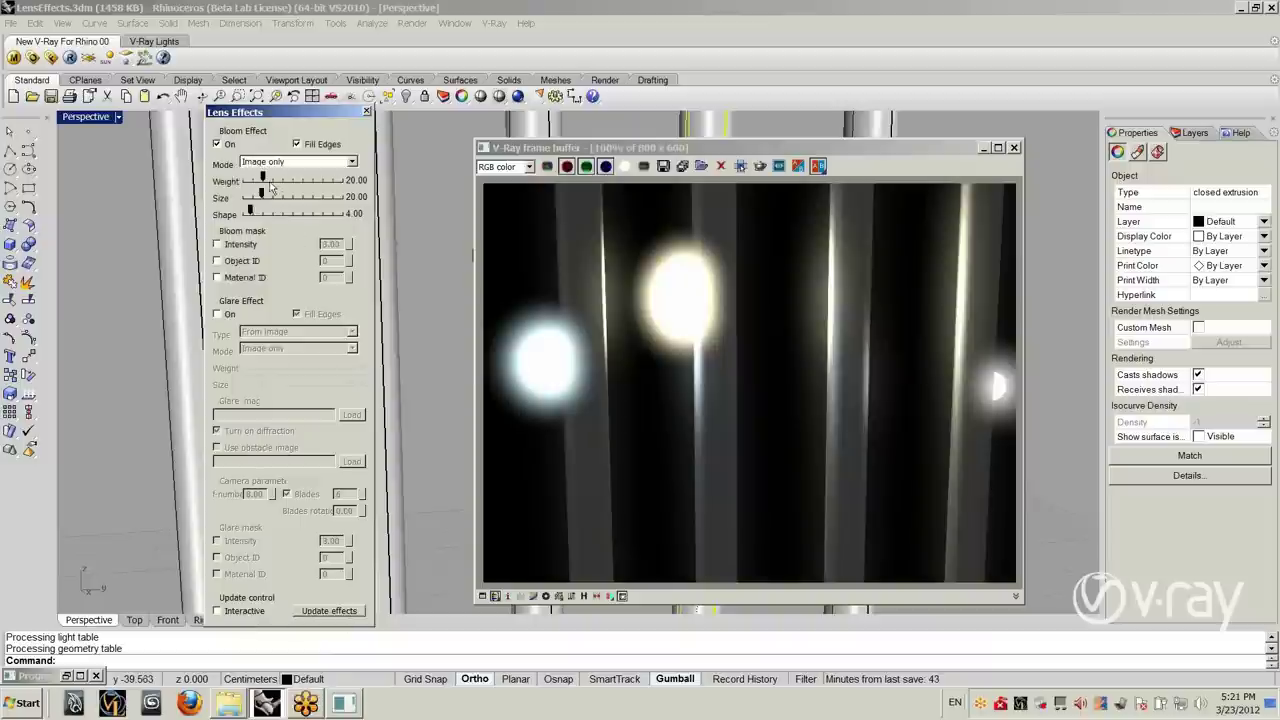
left_click_drag(262, 176, 257, 197)
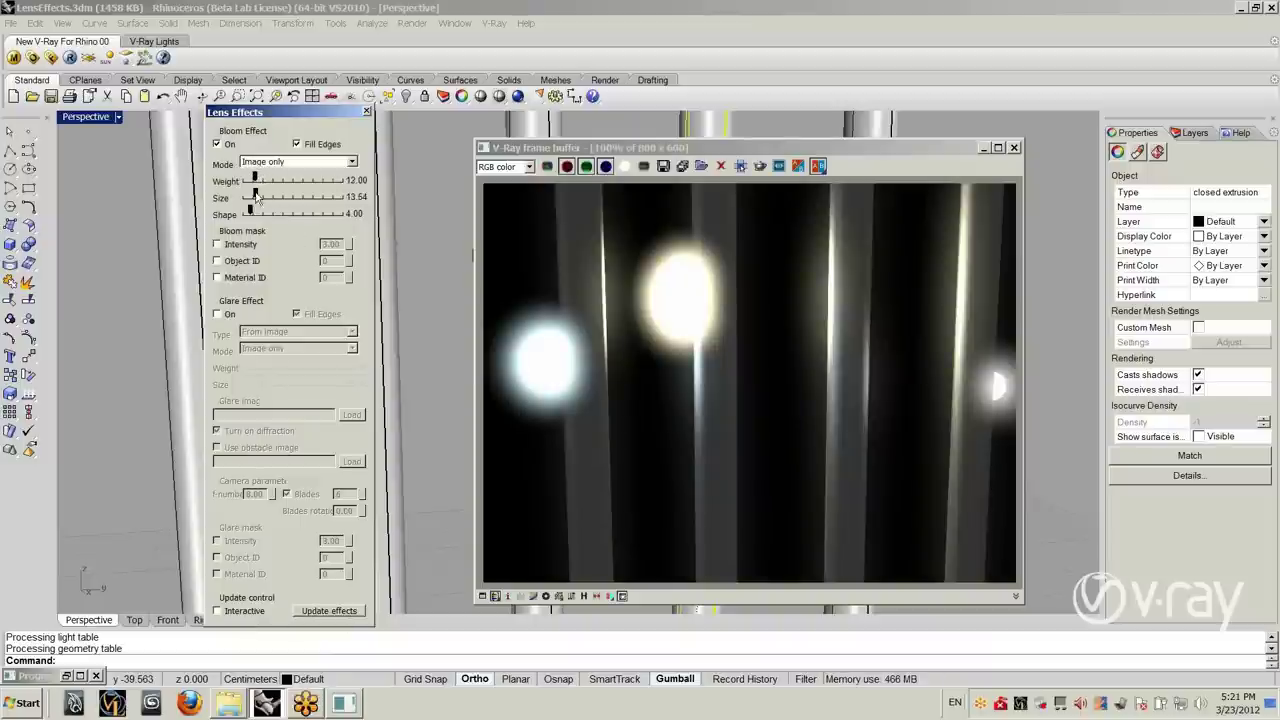
left_click(323, 616)
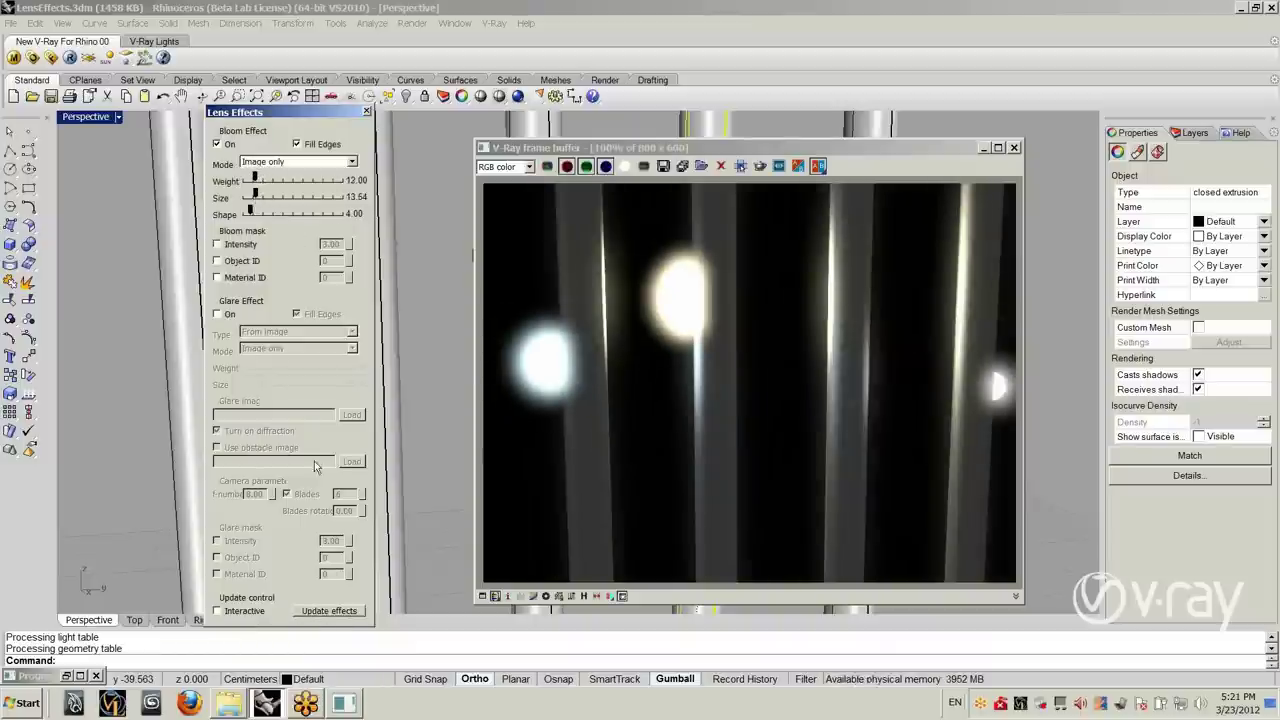
Step: Refresh the bloom with a higher weight, and again with weight 14 and size 35.32
left_click_drag(254, 177, 280, 180)
left_click(313, 611)
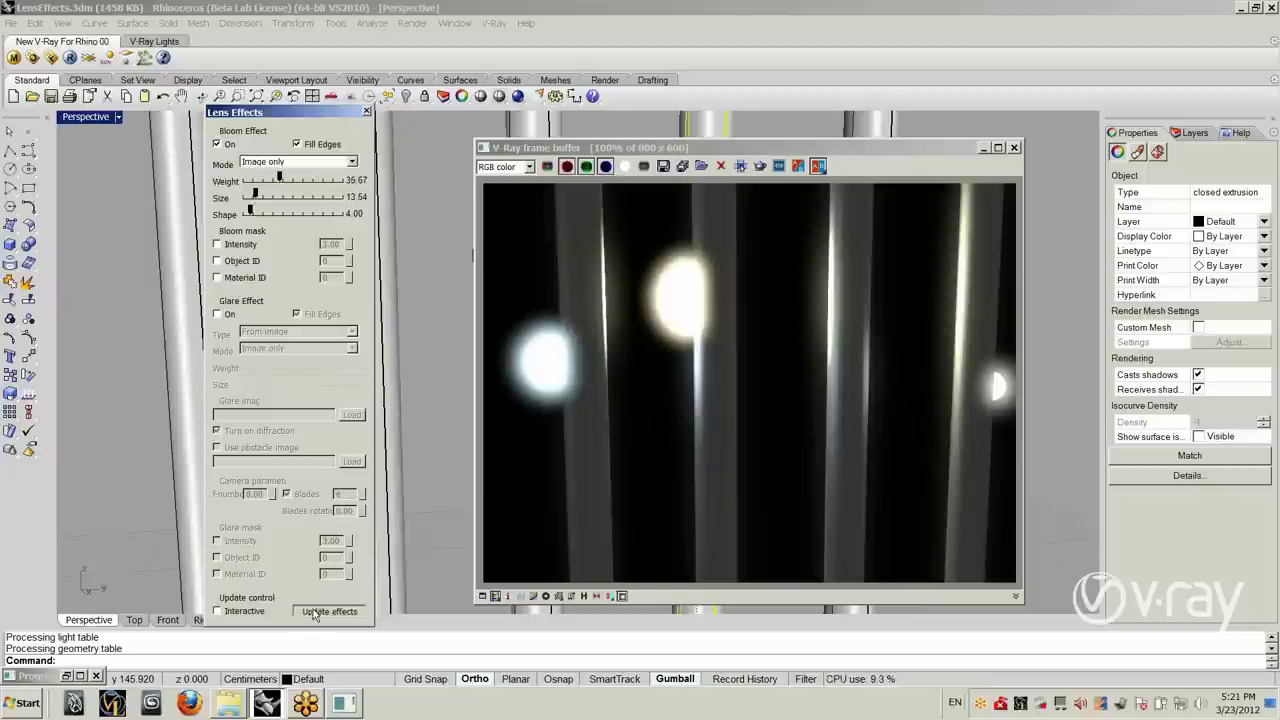
mouse_move(282, 177)
left_mouse_down()
mouse_move(256, 178)
mouse_move(278, 196)
left_mouse_up()
left_click(330, 611)
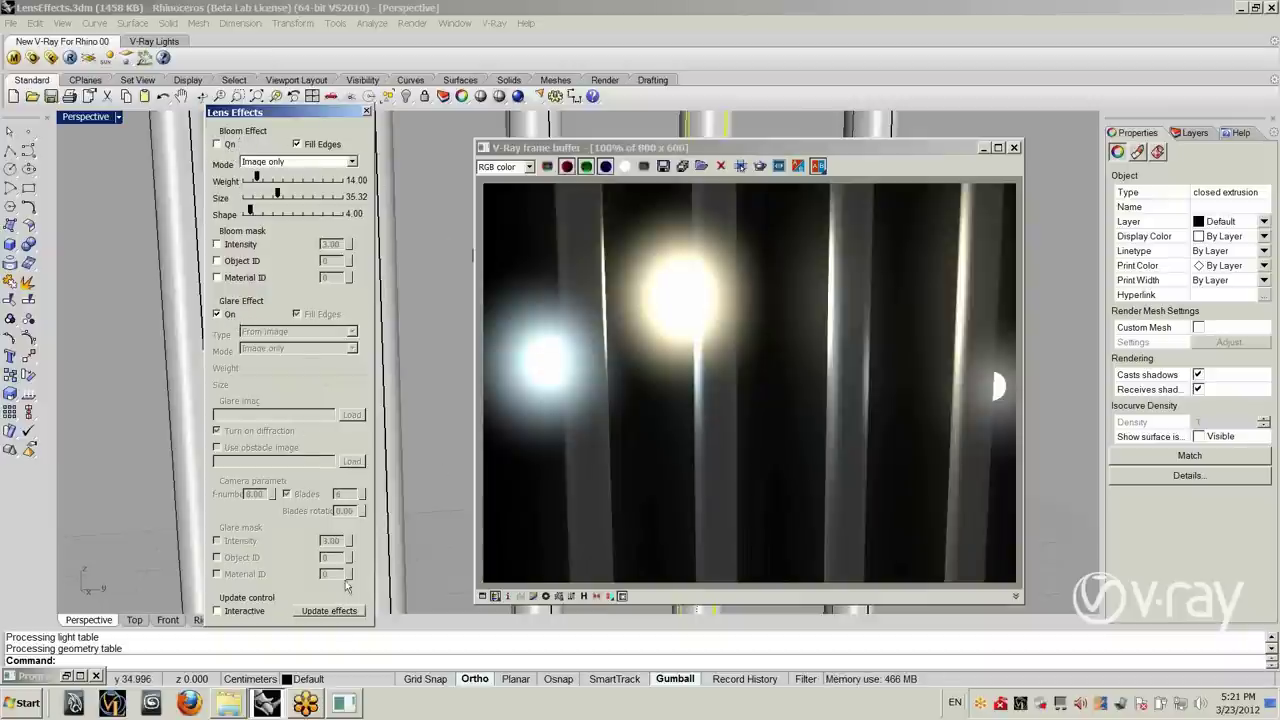
Step: Switch from bloom to glare, set the glare type to camera parameters, and update the effects
left_click(344, 611)
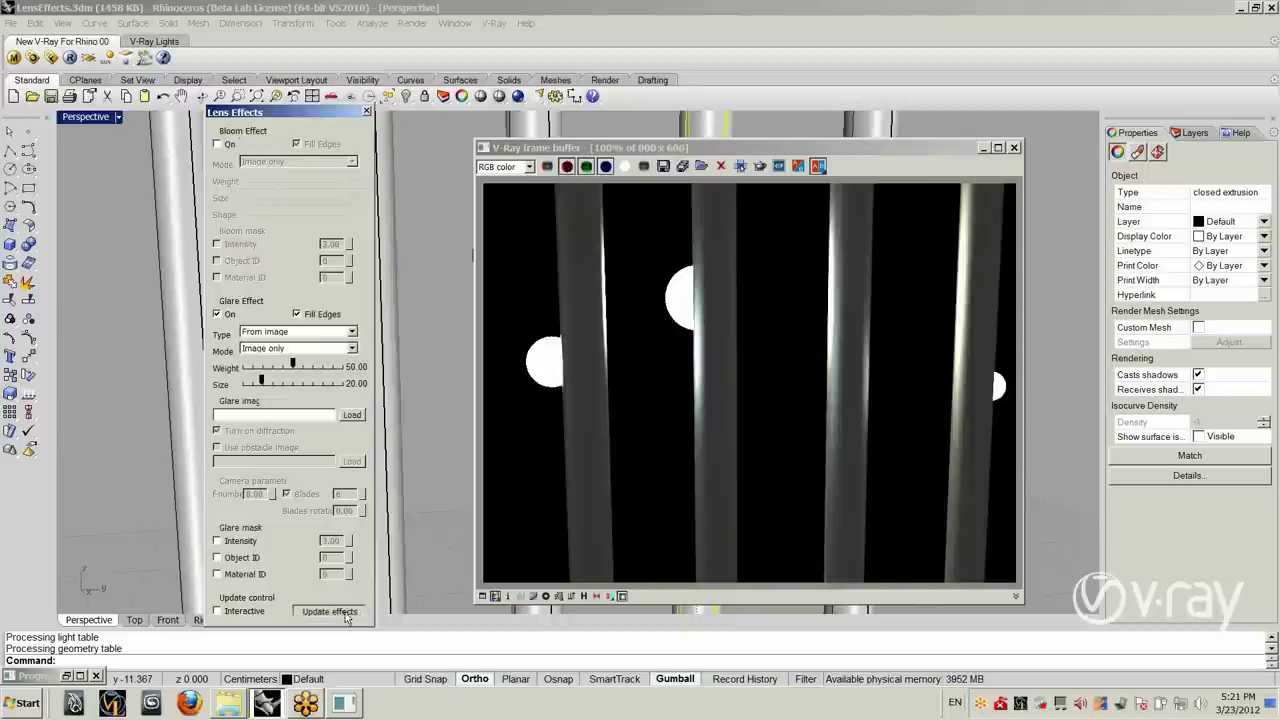
left_click(297, 335)
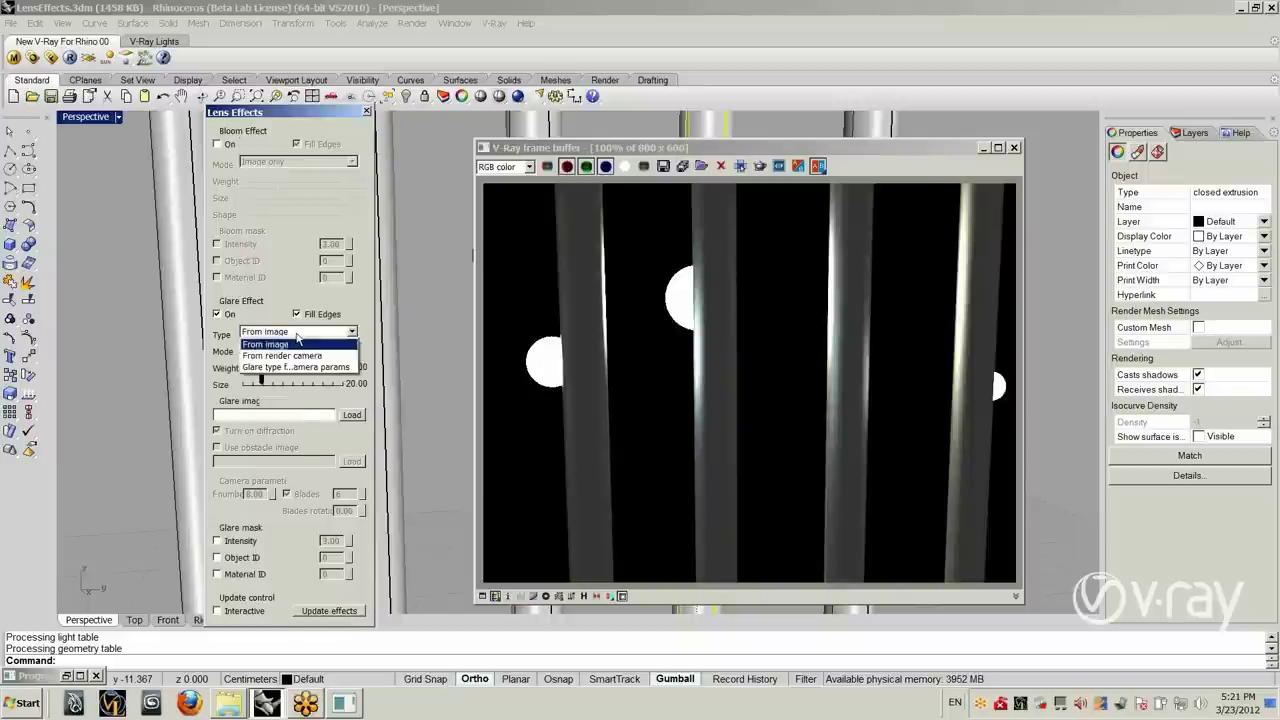
left_click(270, 368)
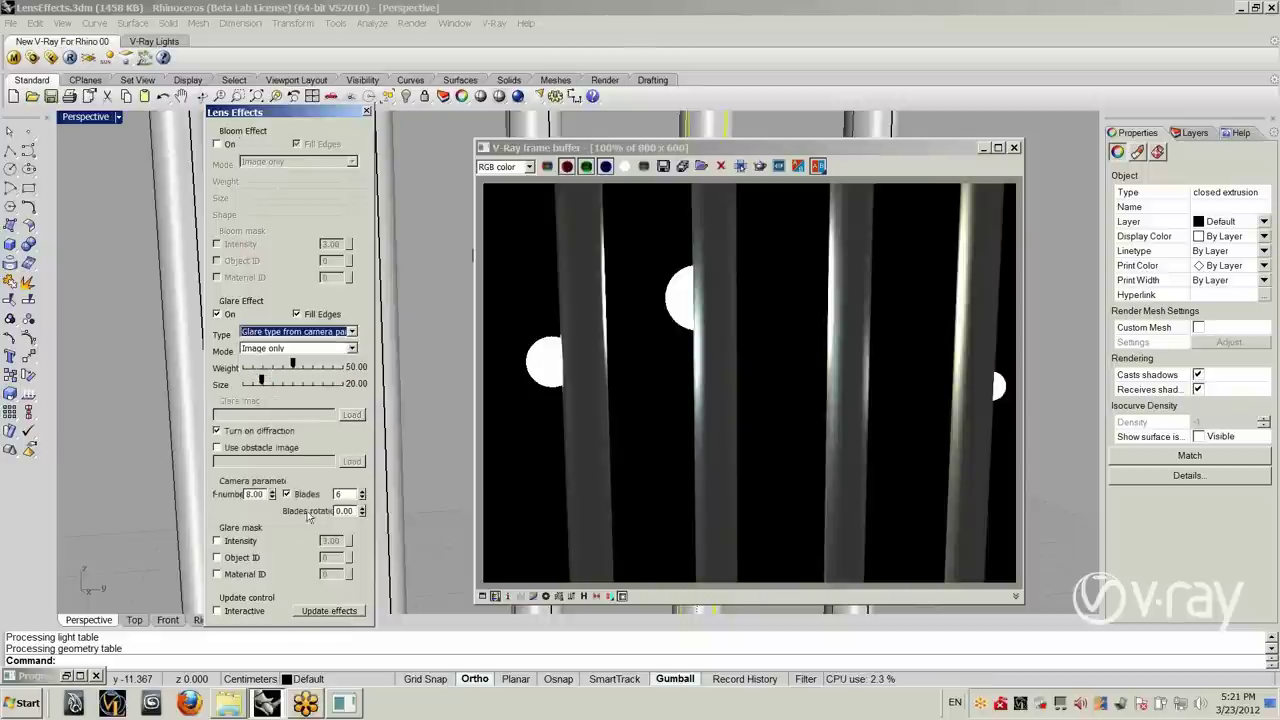
left_click(329, 611)
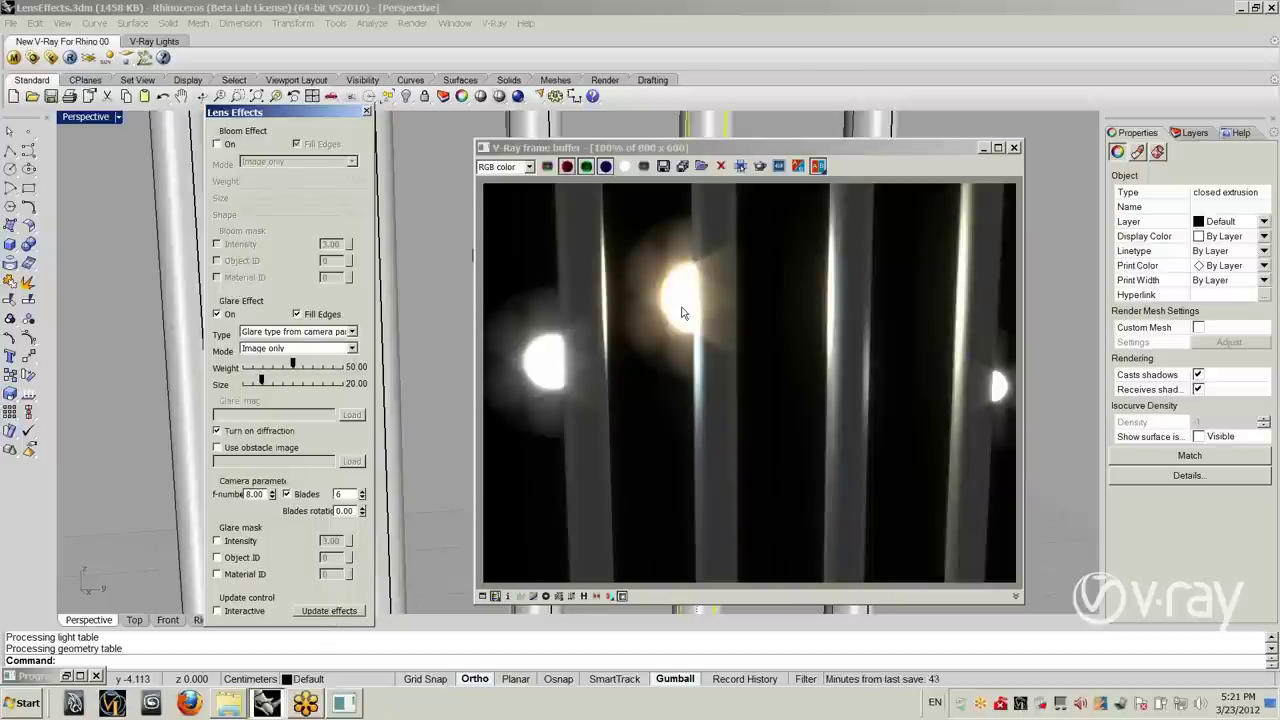
Step: Reduce the glare to 4 blades, update the effects, and check the pixel information on the warm light sphere
left_click(362, 498)
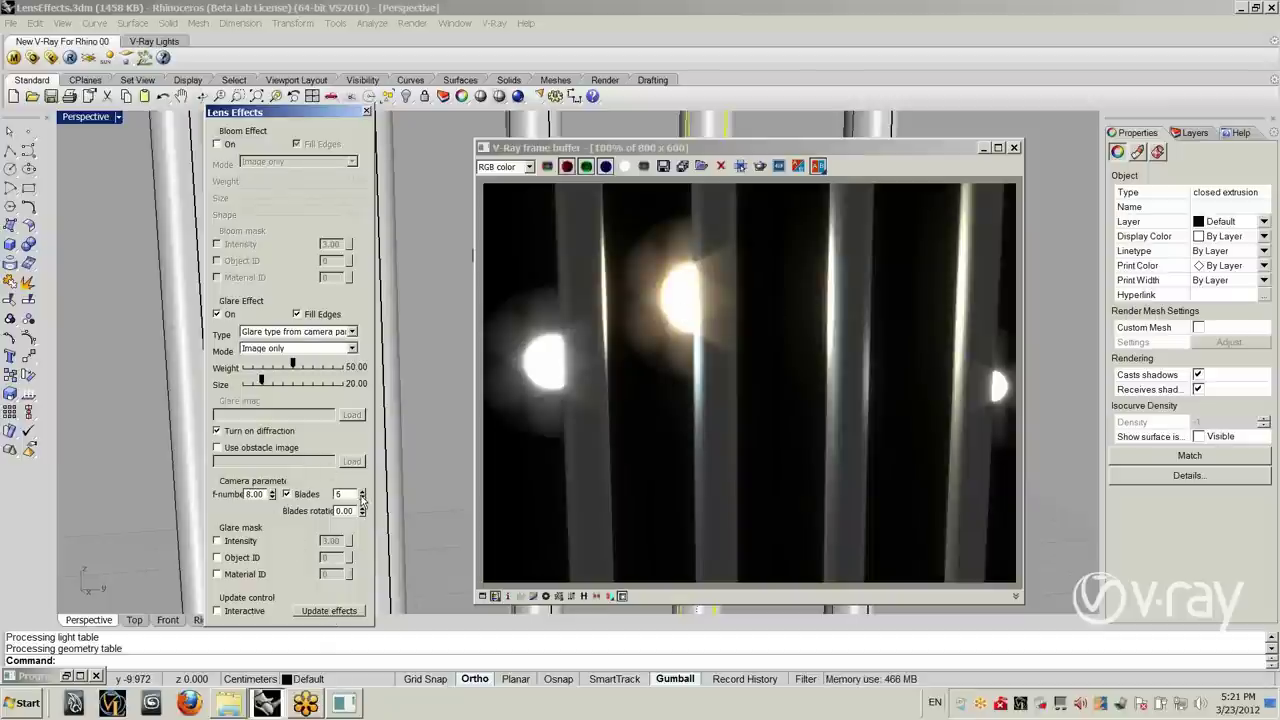
left_click(331, 611)
right_click(670, 288)
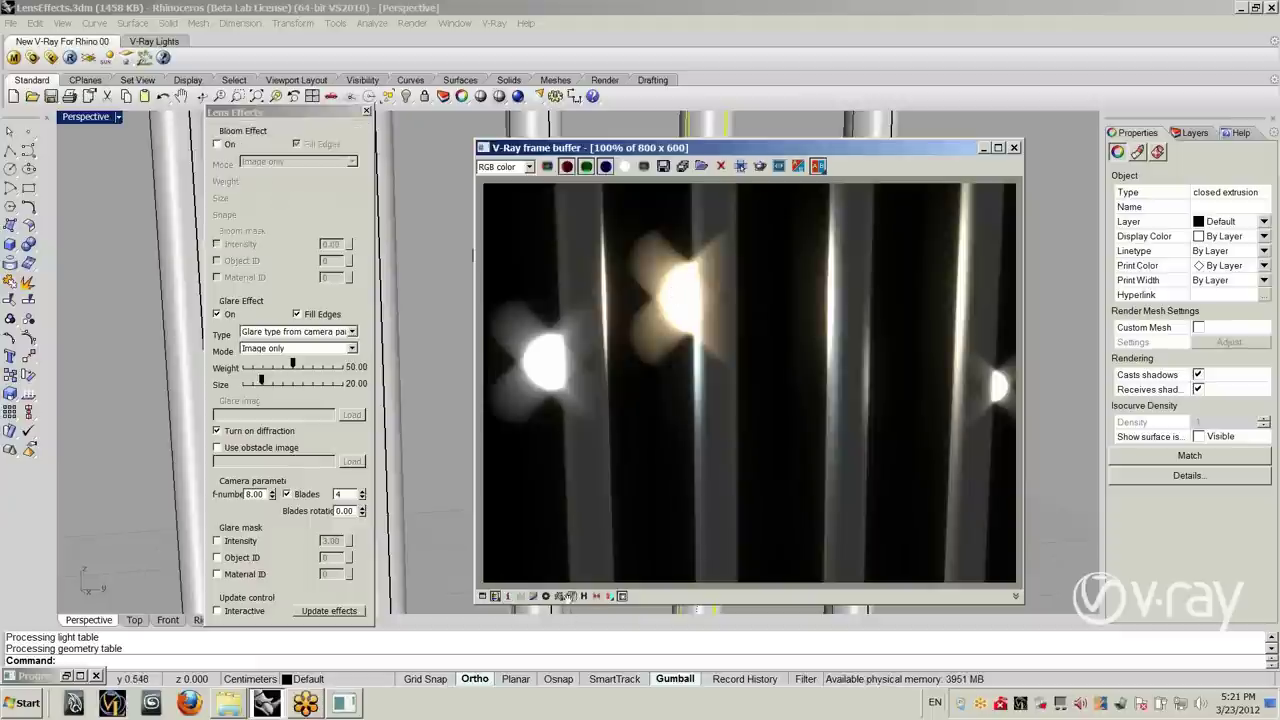
left_click(510, 596)
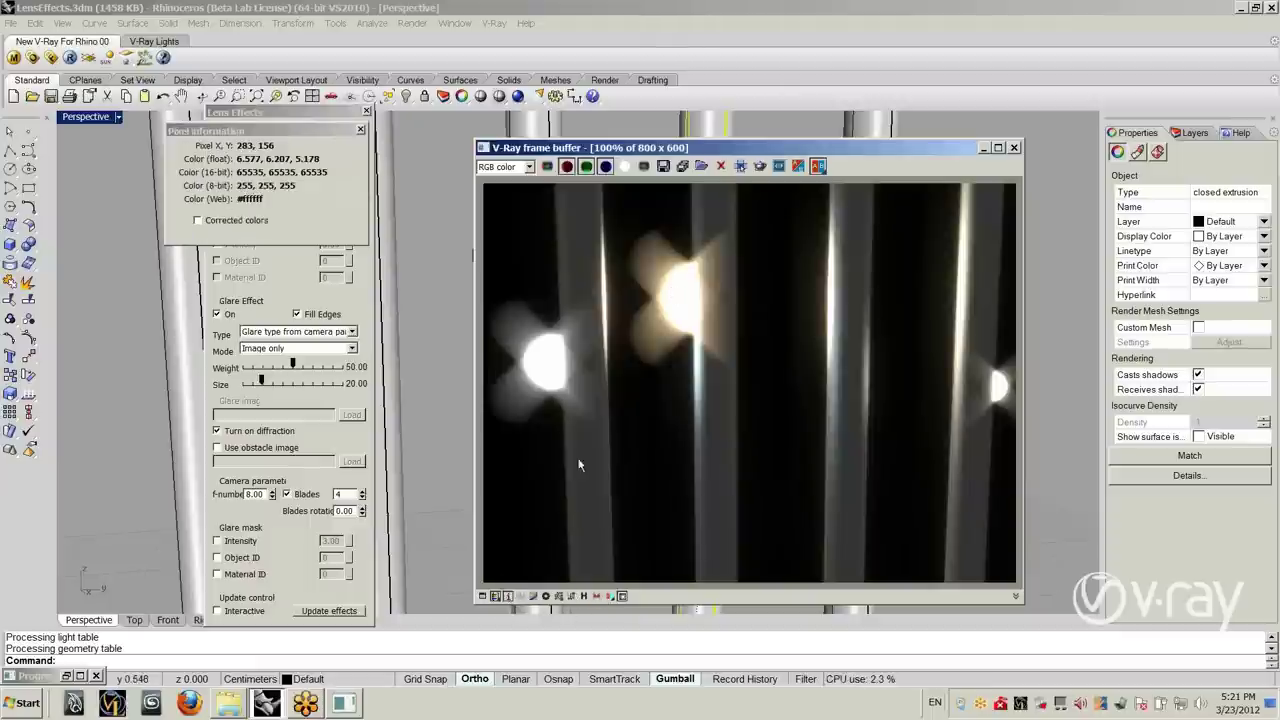
left_click_drag(287, 134, 399, 153)
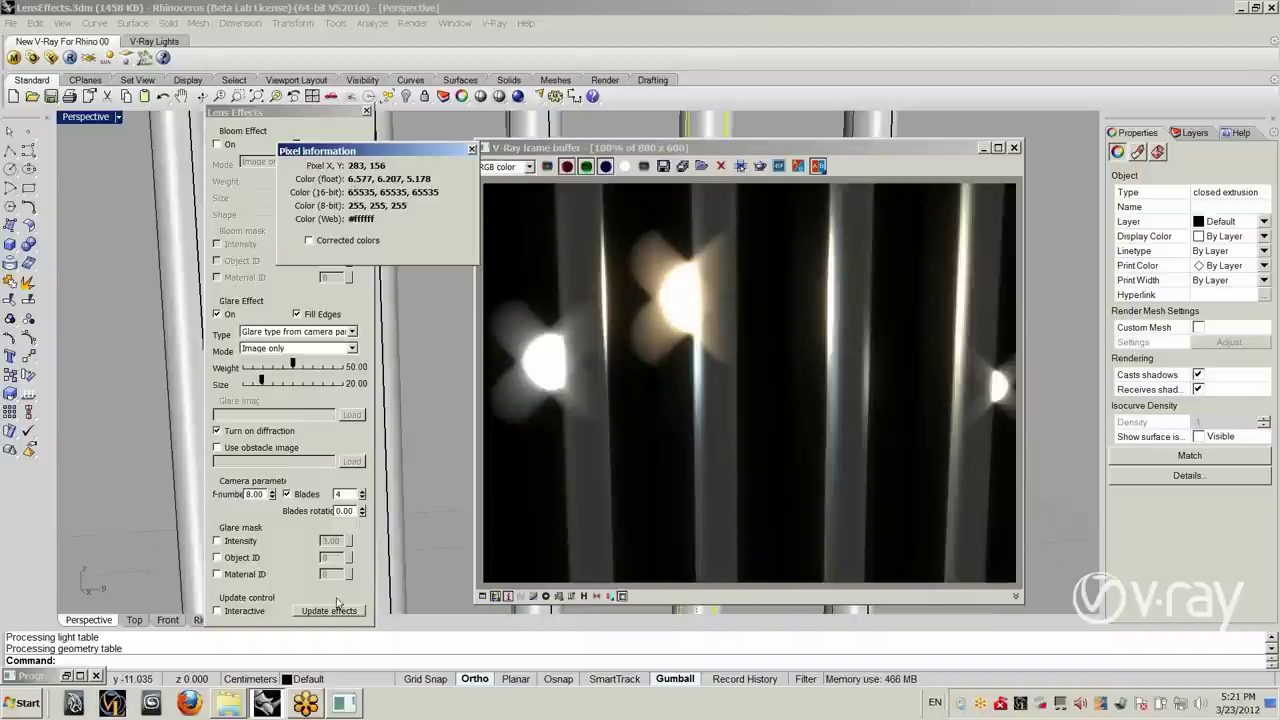
Step: Update the glare with 7 blades, and then turn glare off and refresh the image
left_click(363, 492)
left_click(363, 492)
left_click(363, 492)
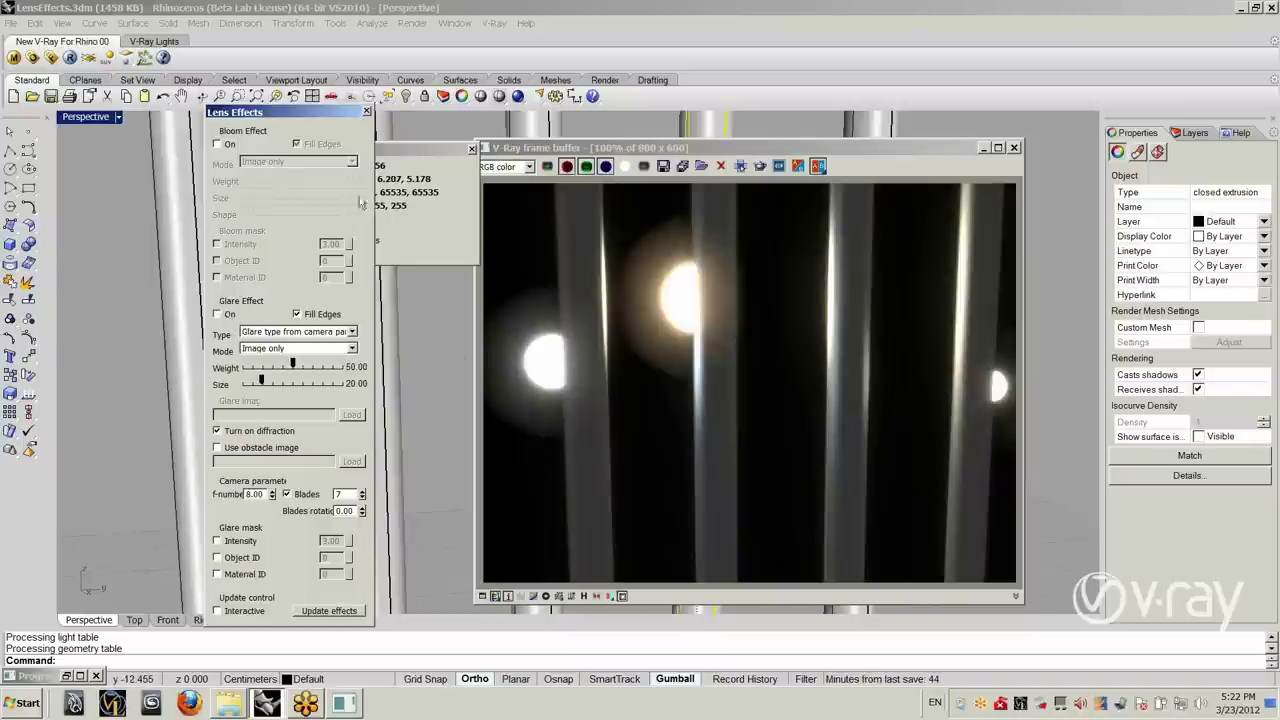
left_click(331, 611)
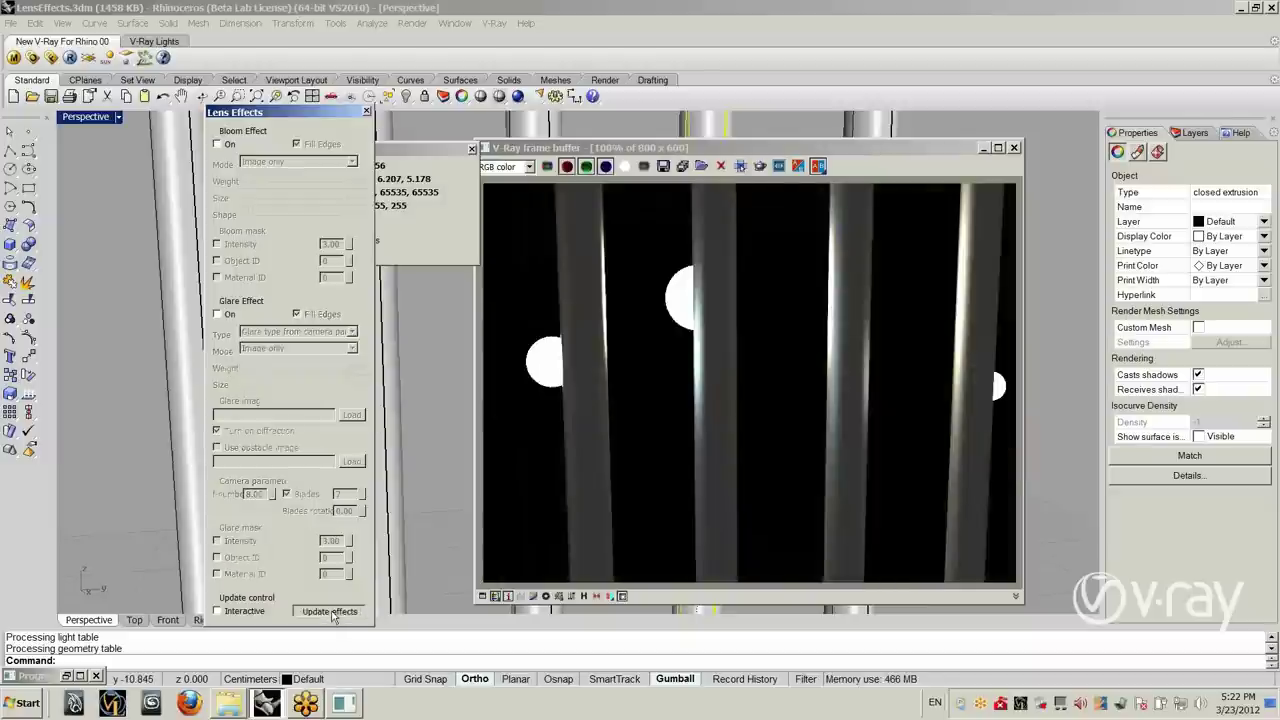
Step: Close the lens effects and frame buffer windows and open Engine_02_Blank.3dm from the 007_DGeo_Displacement folder
left_click(366, 112)
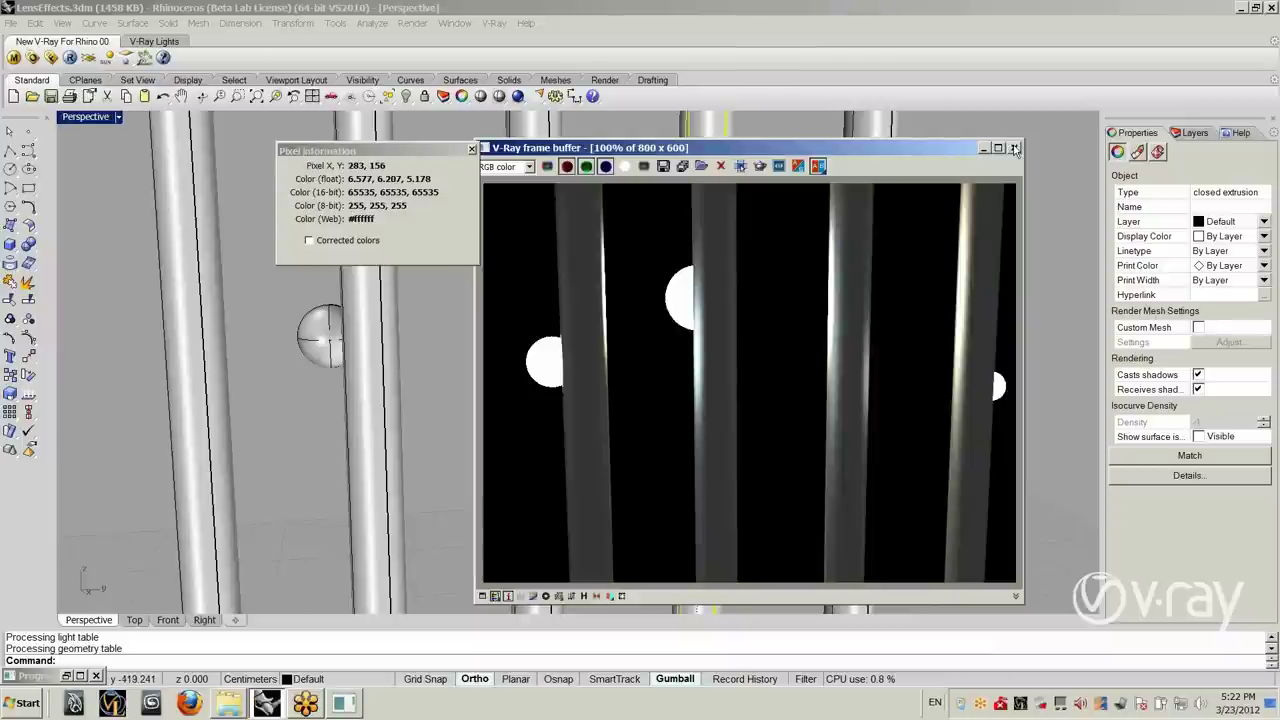
left_click(1015, 149)
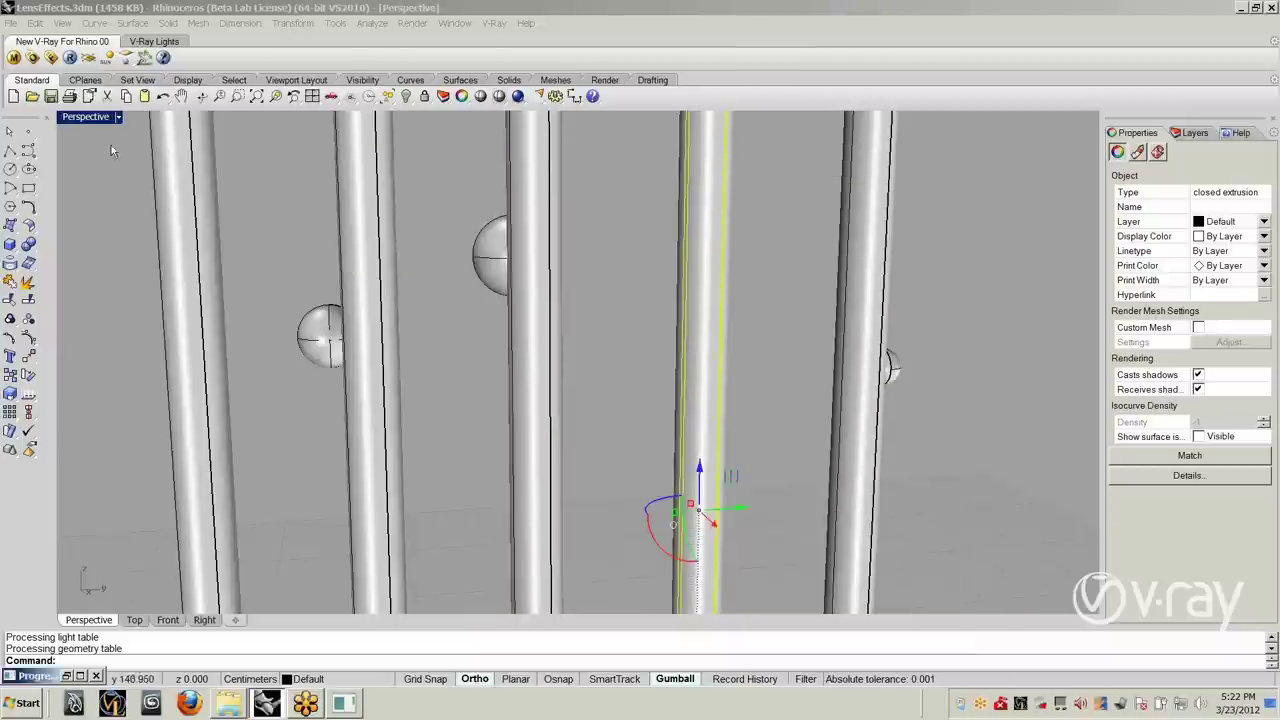
left_click(16, 25)
left_click(40, 54)
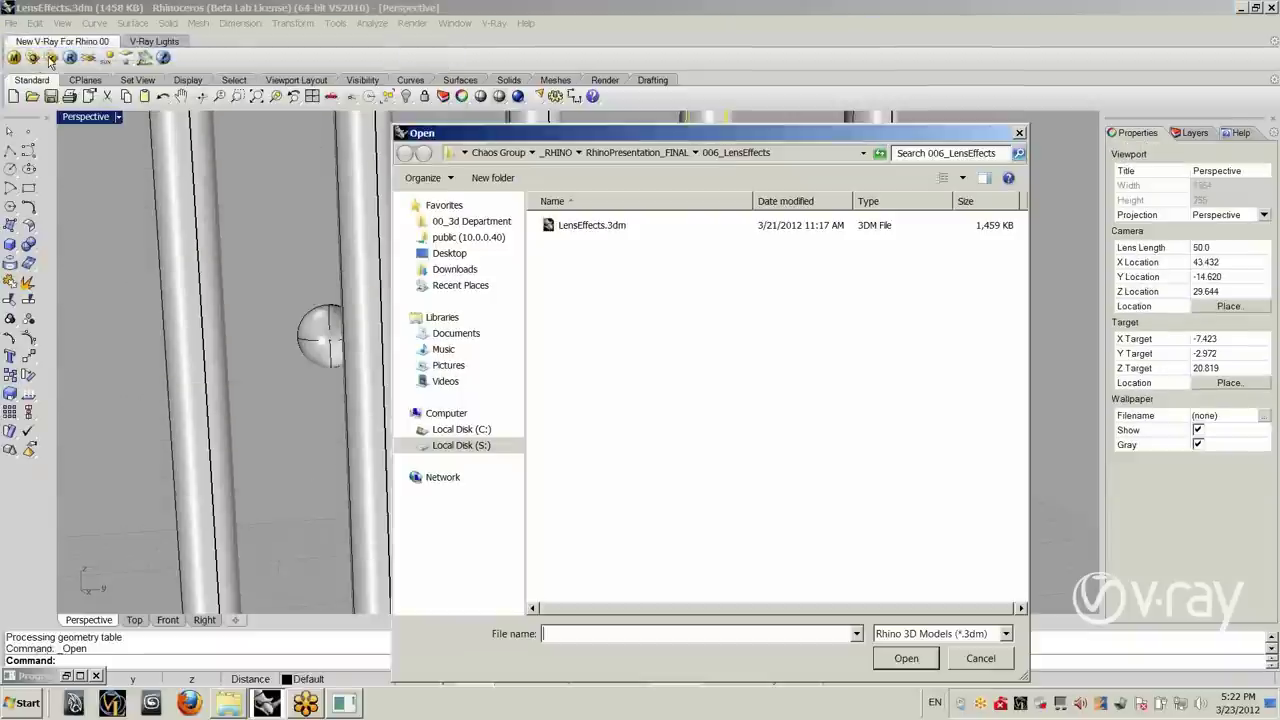
left_click(614, 157)
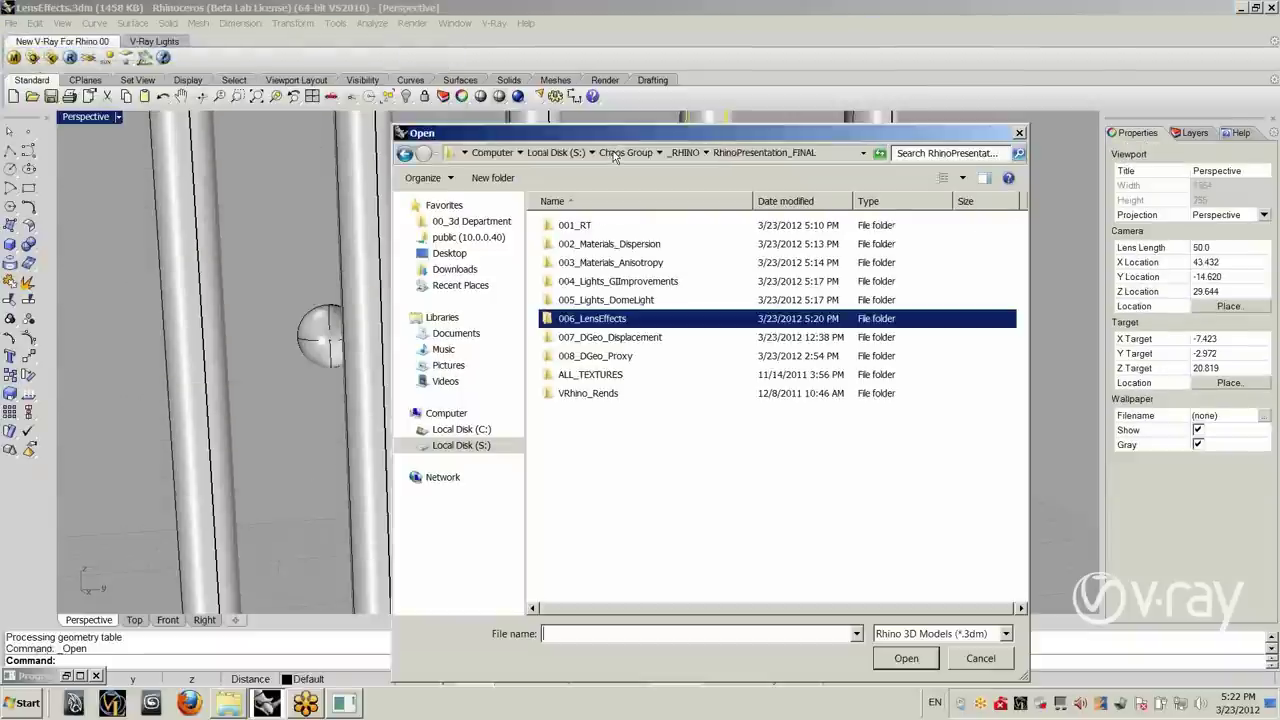
double_click(606, 339)
double_click(685, 239)
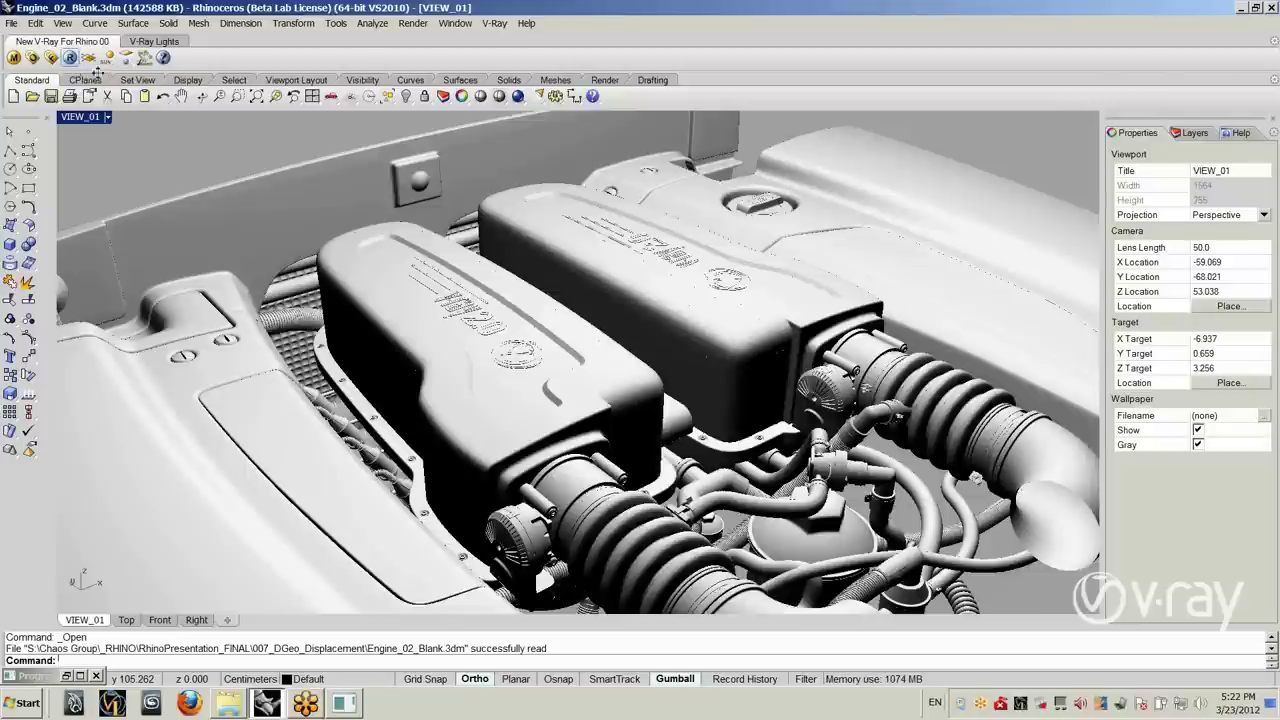
Step: Render the engine scene, examine the smooth side cover up close without displacement, and close the frame buffer
left_click(69, 57)
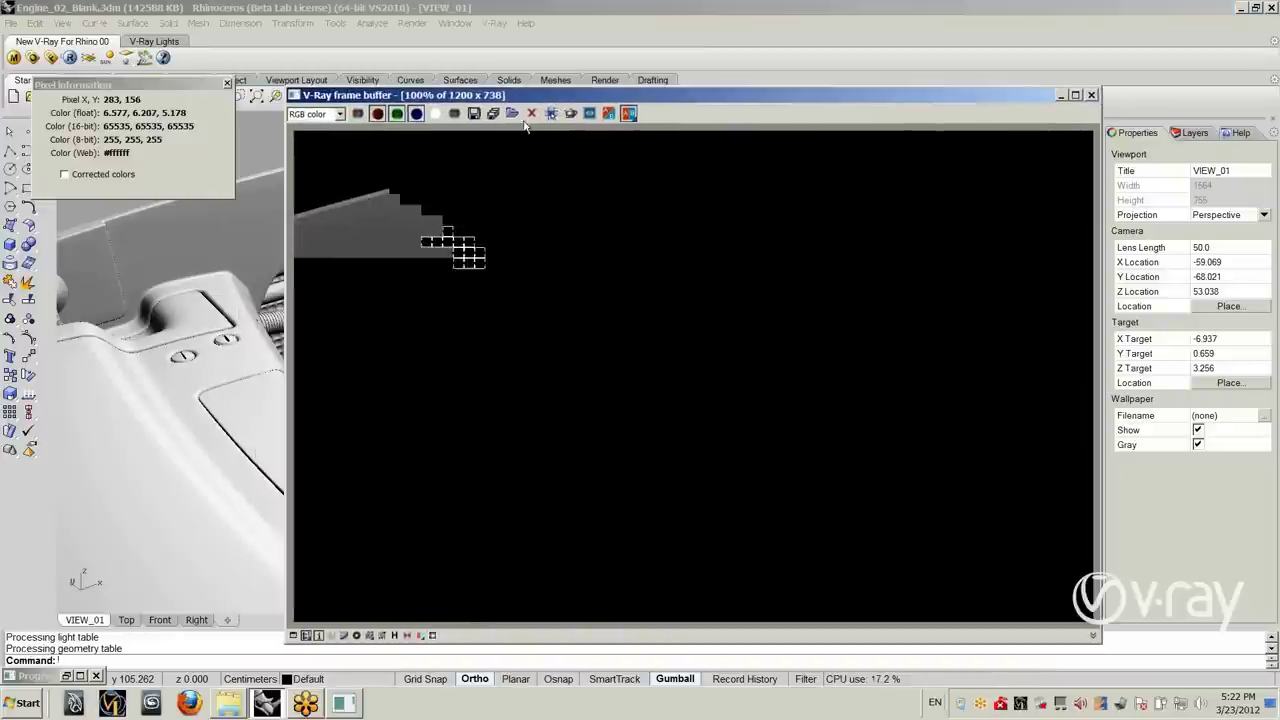
left_click(551, 113)
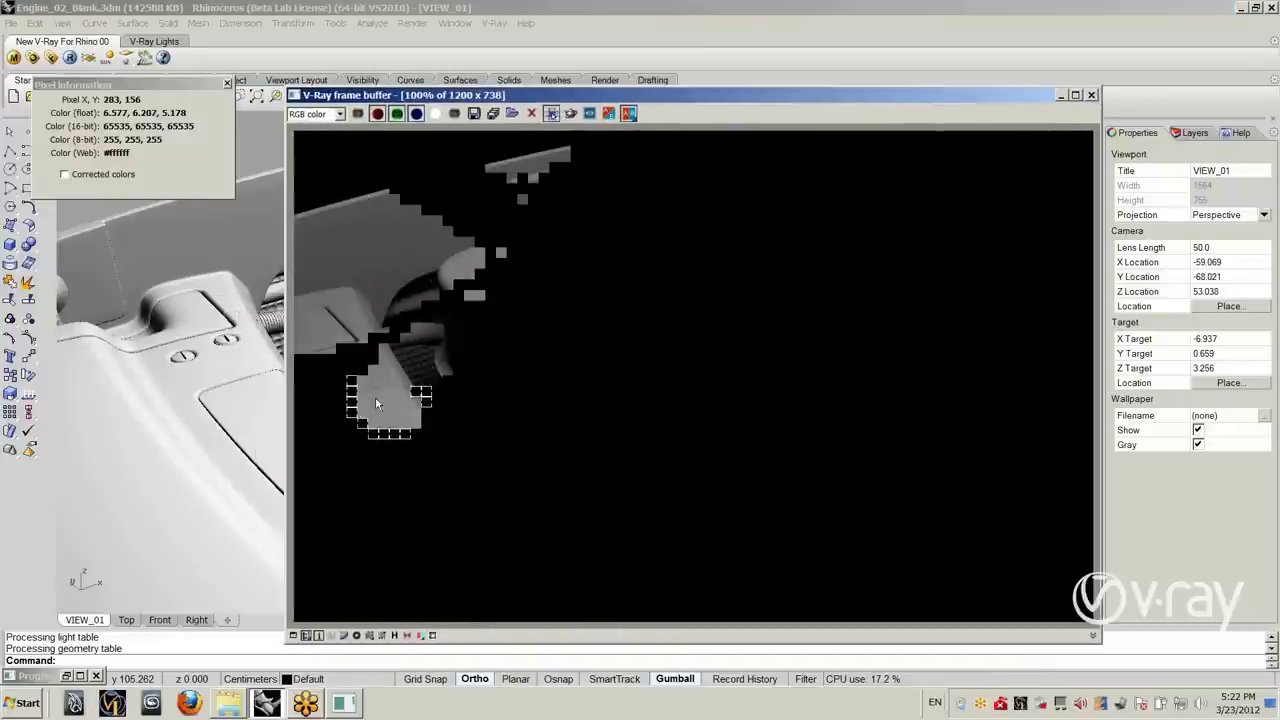
scroll(411, 469, "up", 1)
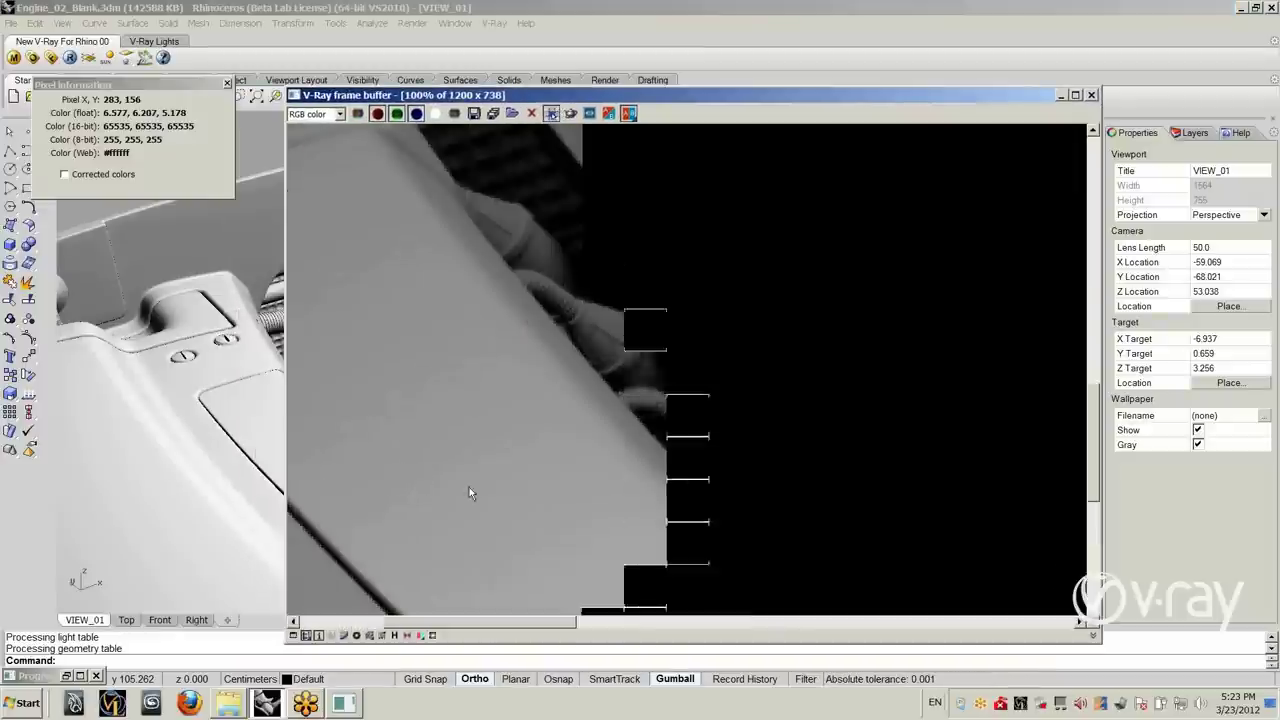
scroll(565, 591, "down", 1)
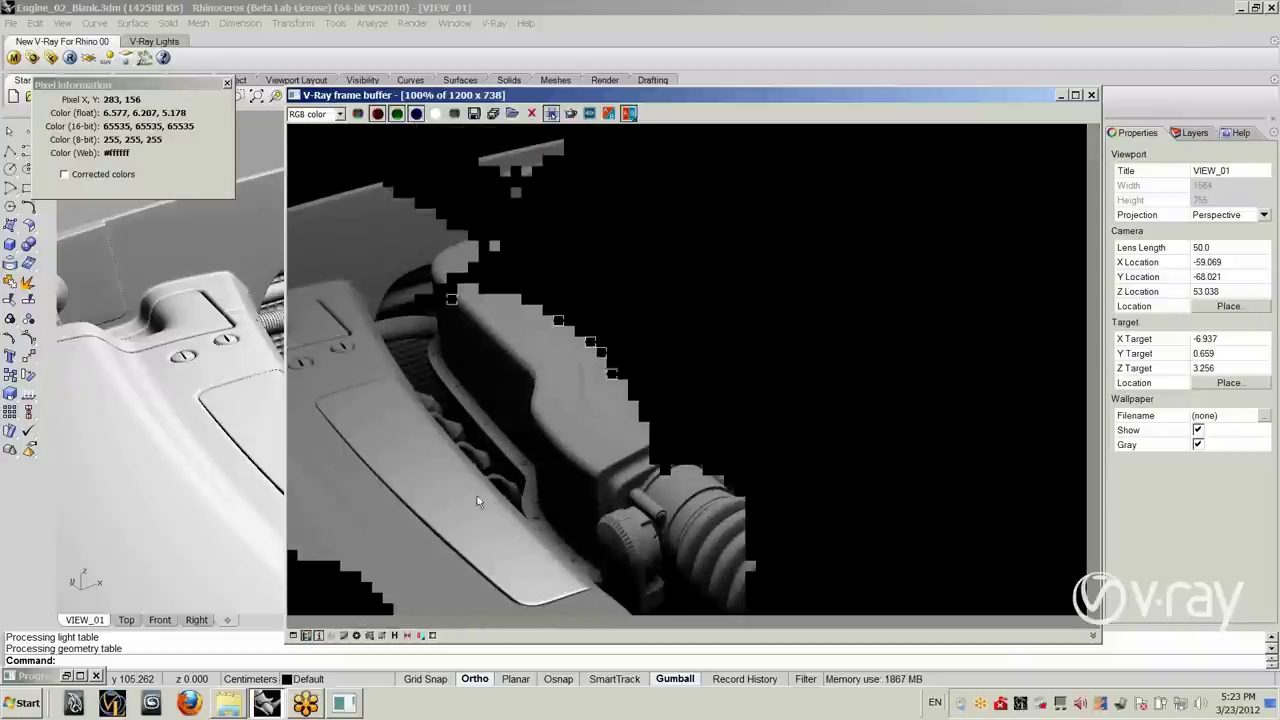
left_click(1091, 95)
left_click(1091, 95)
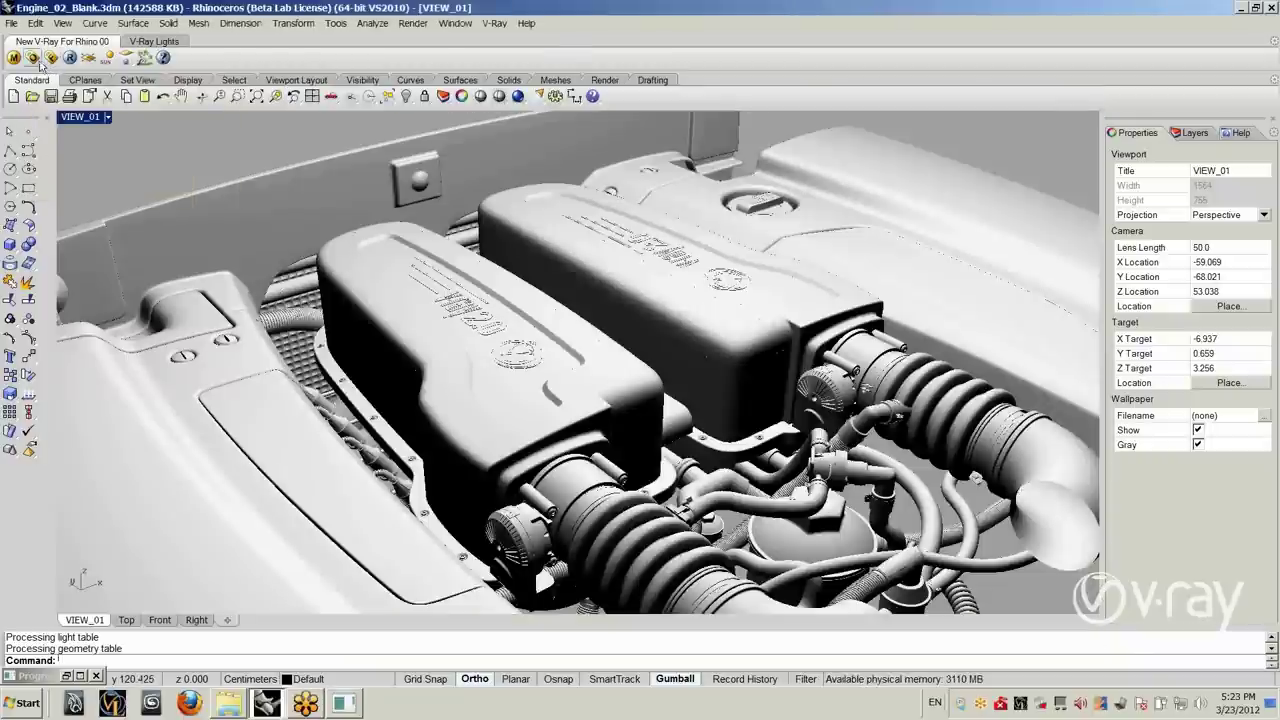
Step: Show the DISPLACE material in the material editor and select the engine bay's side cover mesh
left_click(33, 58)
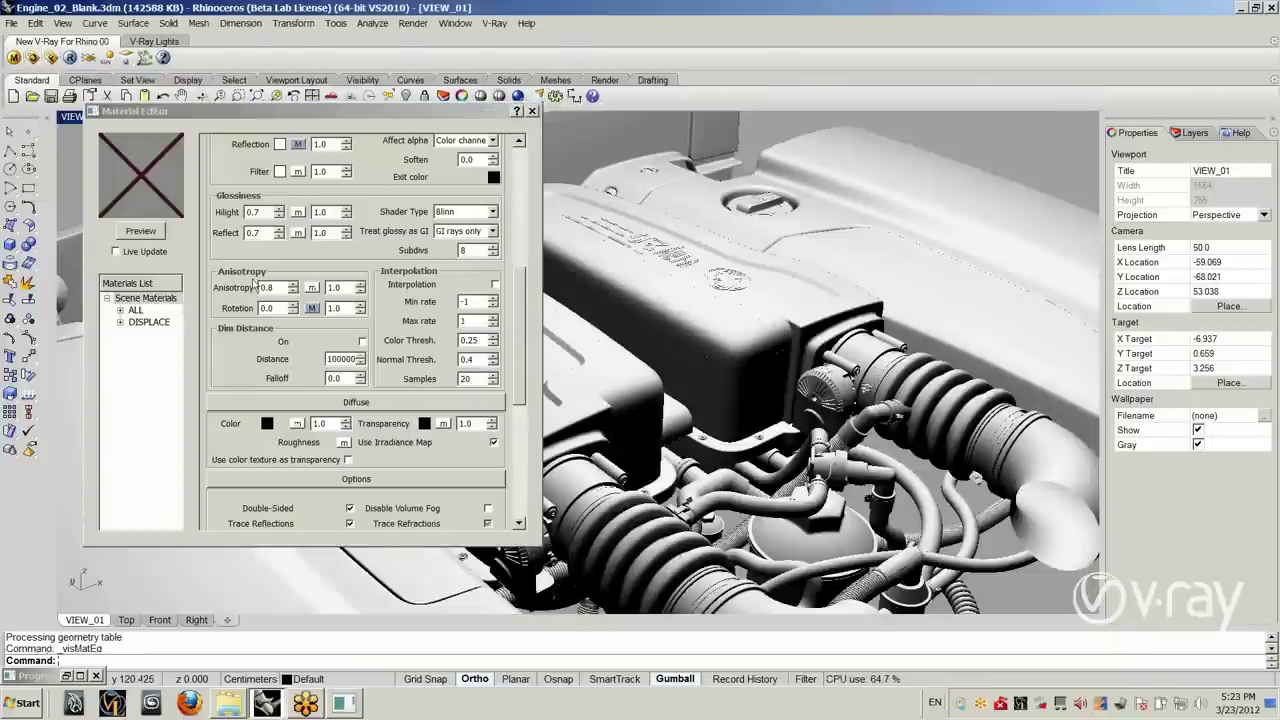
left_click(145, 322)
left_click(886, 279)
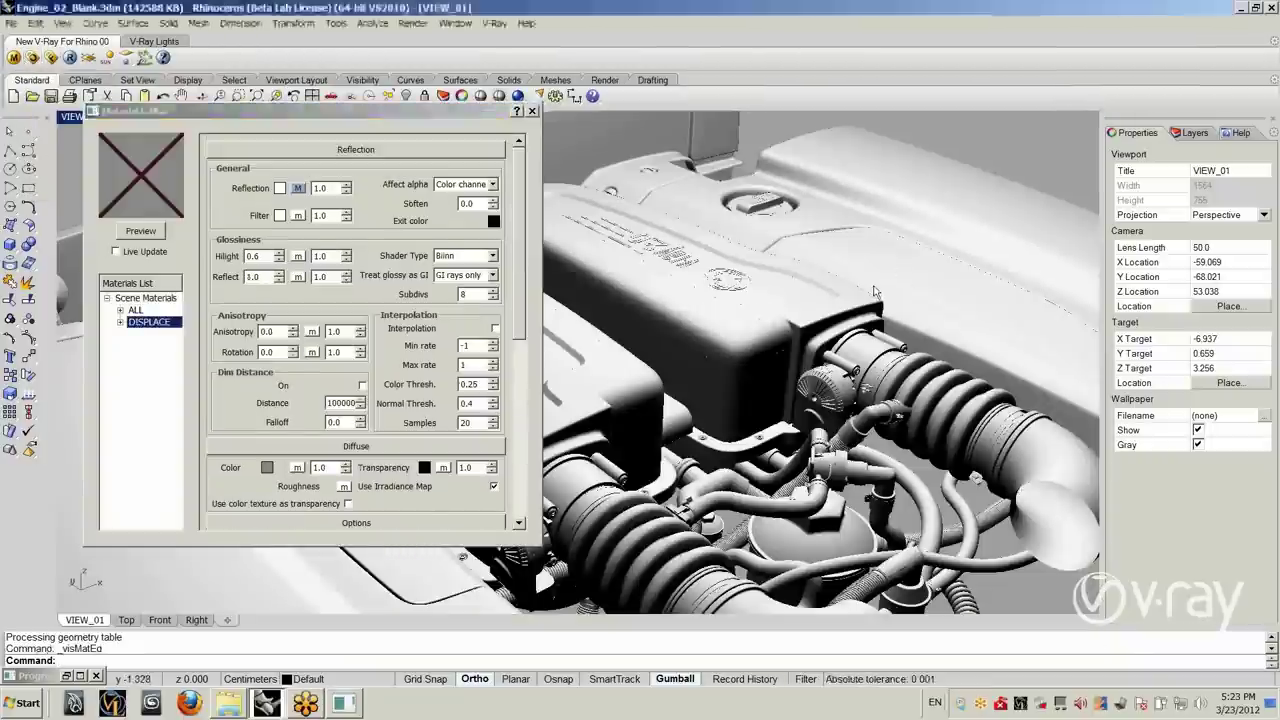
left_click(152, 323)
Step: Enable the displacement map in the Maps section of the DISPLACE material
left_click_drag(518, 252, 505, 368)
scroll(505, 368, "down", 3)
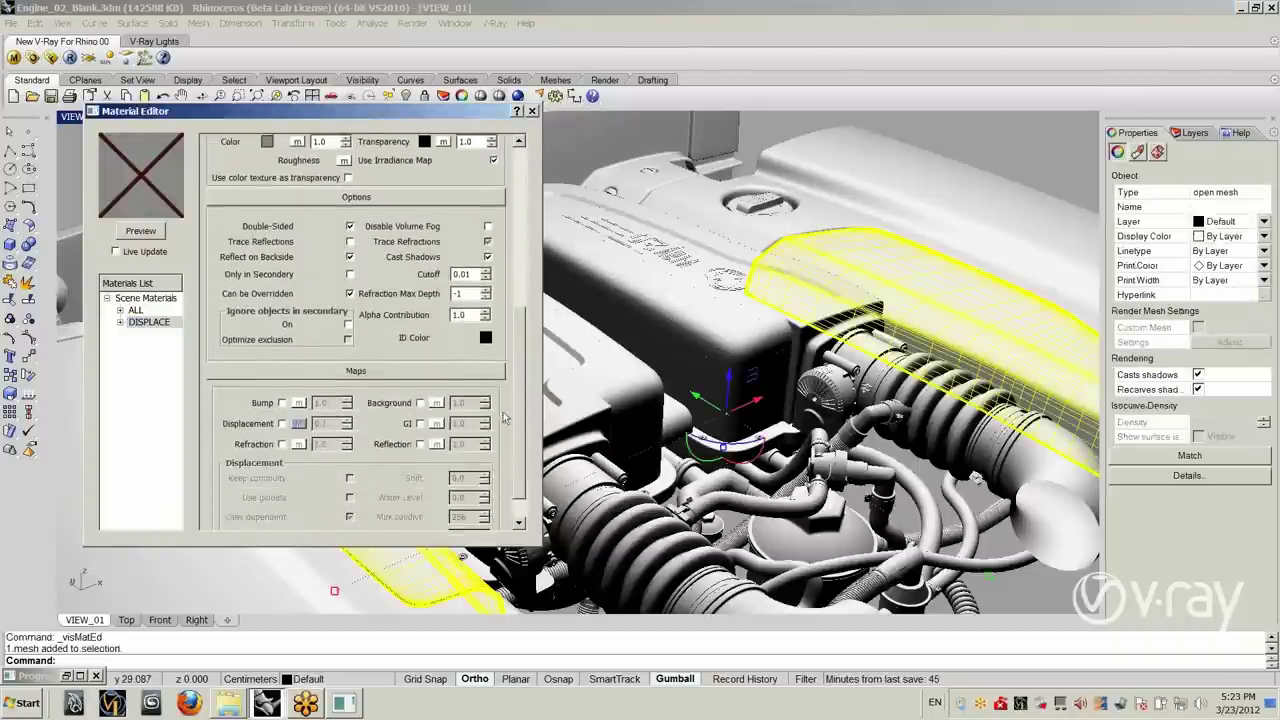
left_click(283, 421)
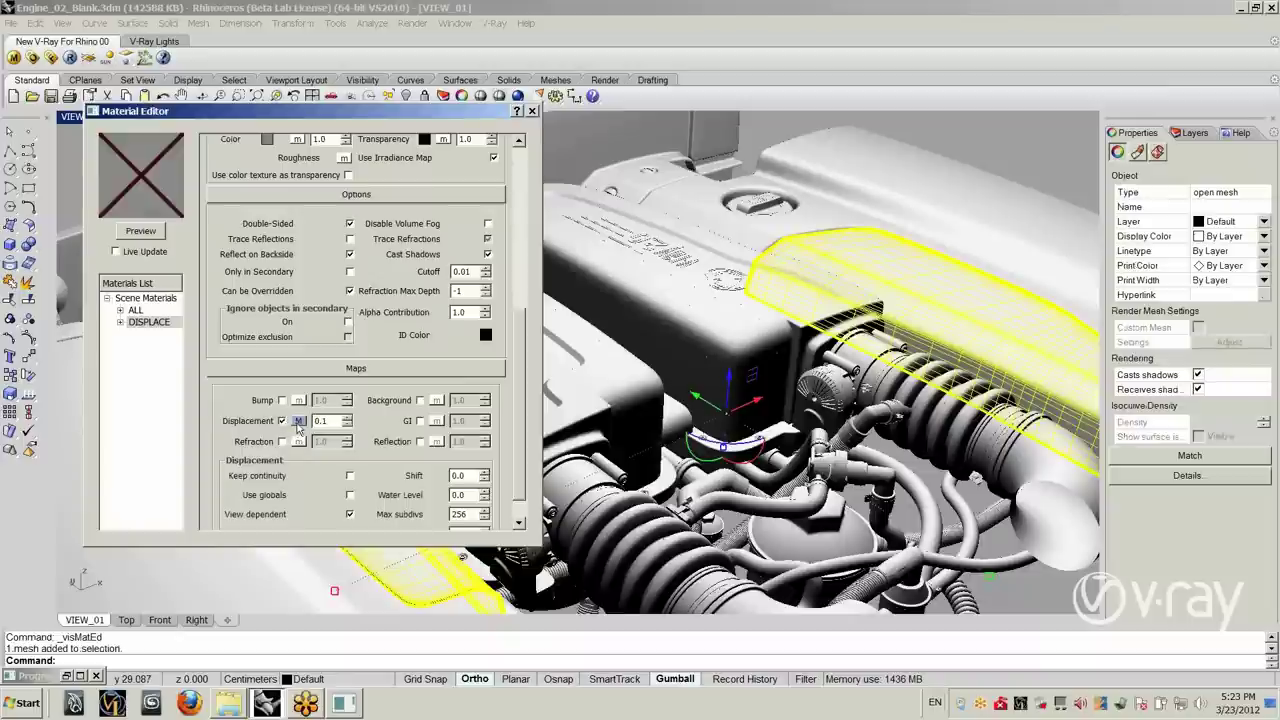
Step: Review the bitmap texture assigned to the displacement map, confirm it, and close the material editor
left_click(298, 421)
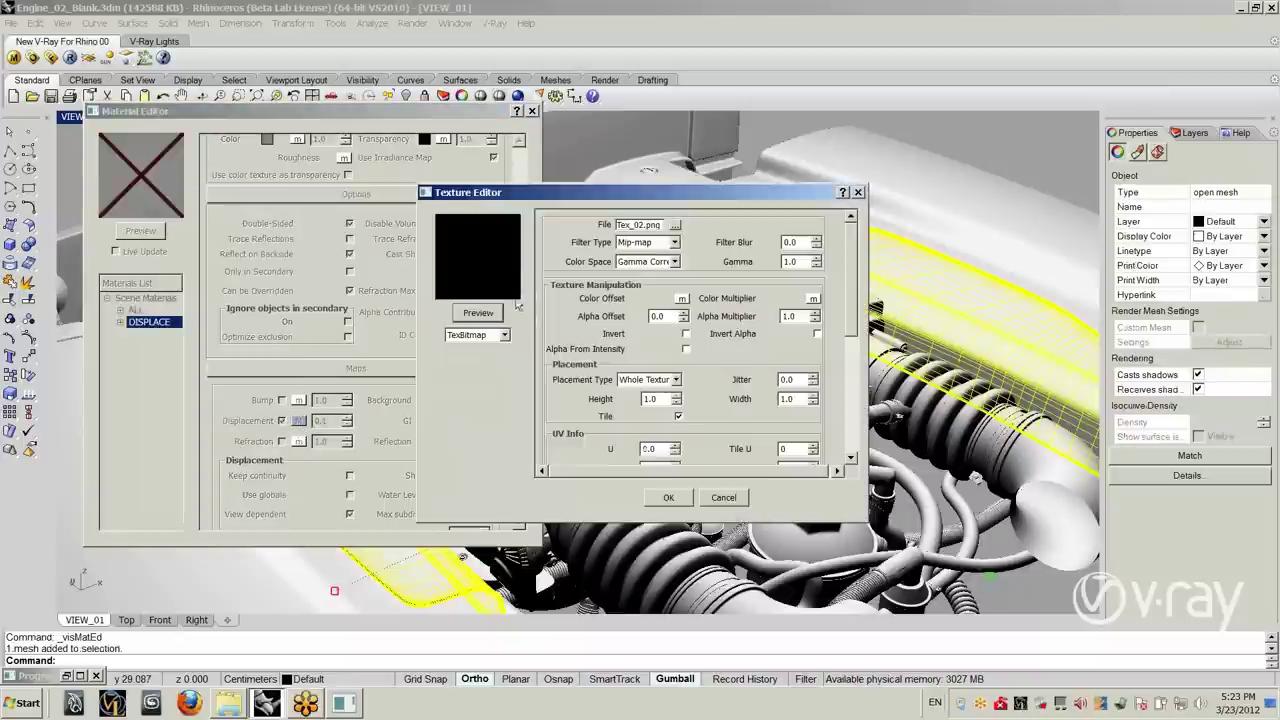
left_click(675, 224)
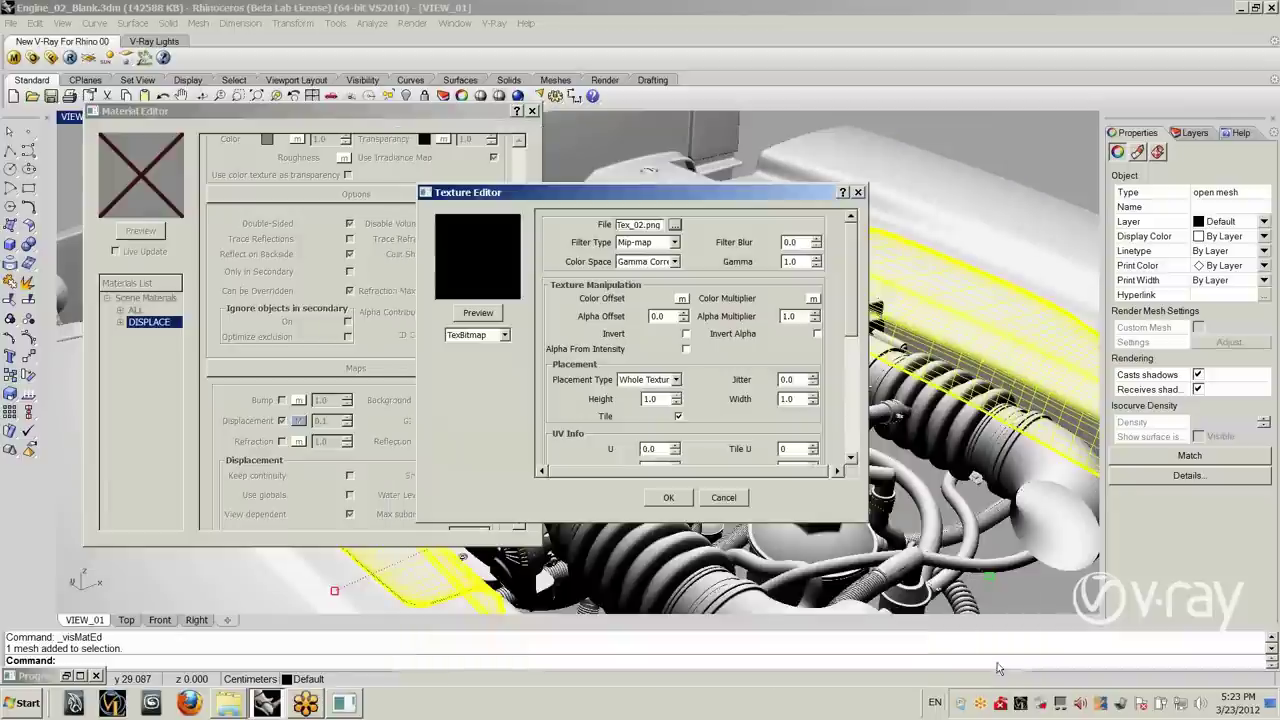
left_click(994, 663)
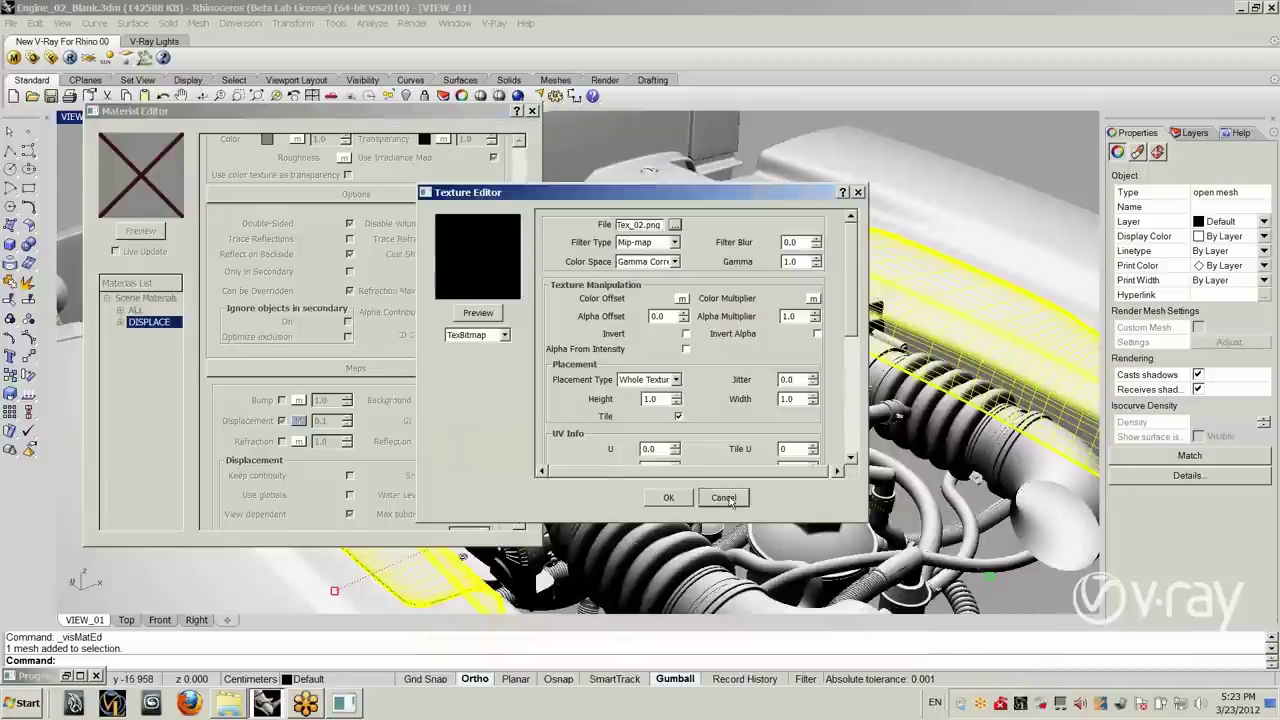
left_click(668, 497)
left_click(532, 111)
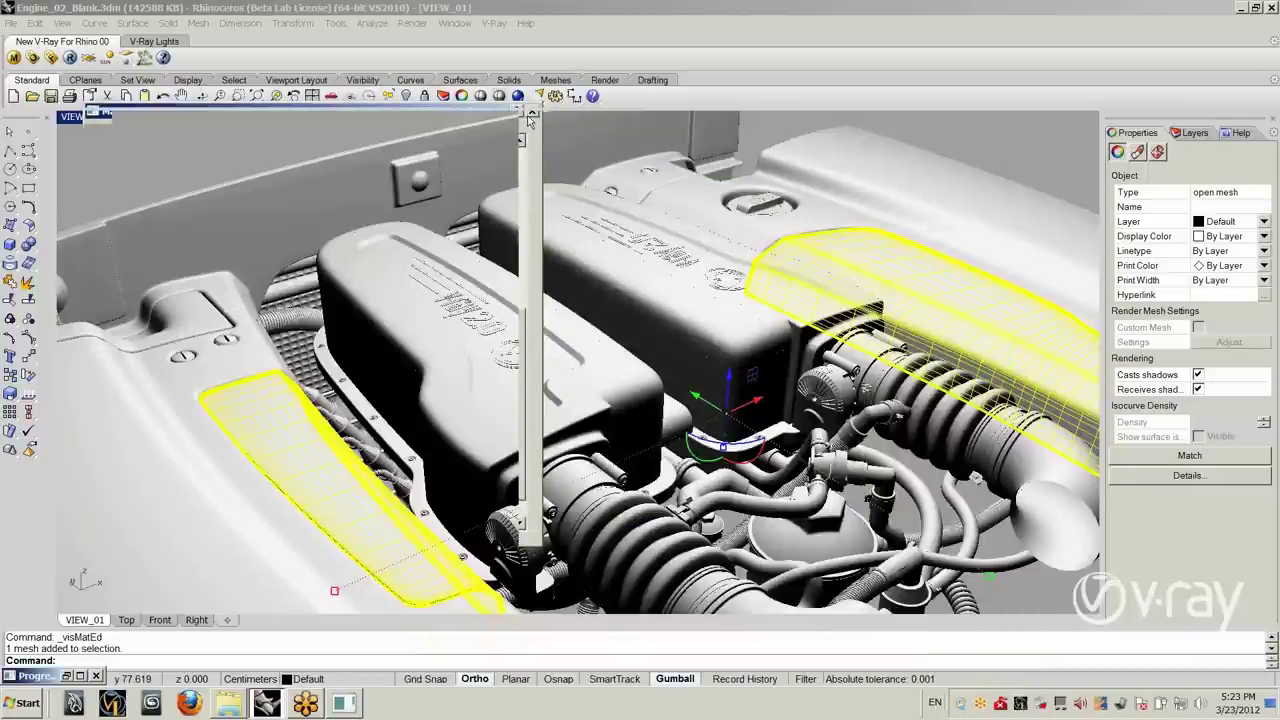
Step: Render the engine scene and examine the displaced hexagonal pattern on the side cover up close
left_click(70, 58)
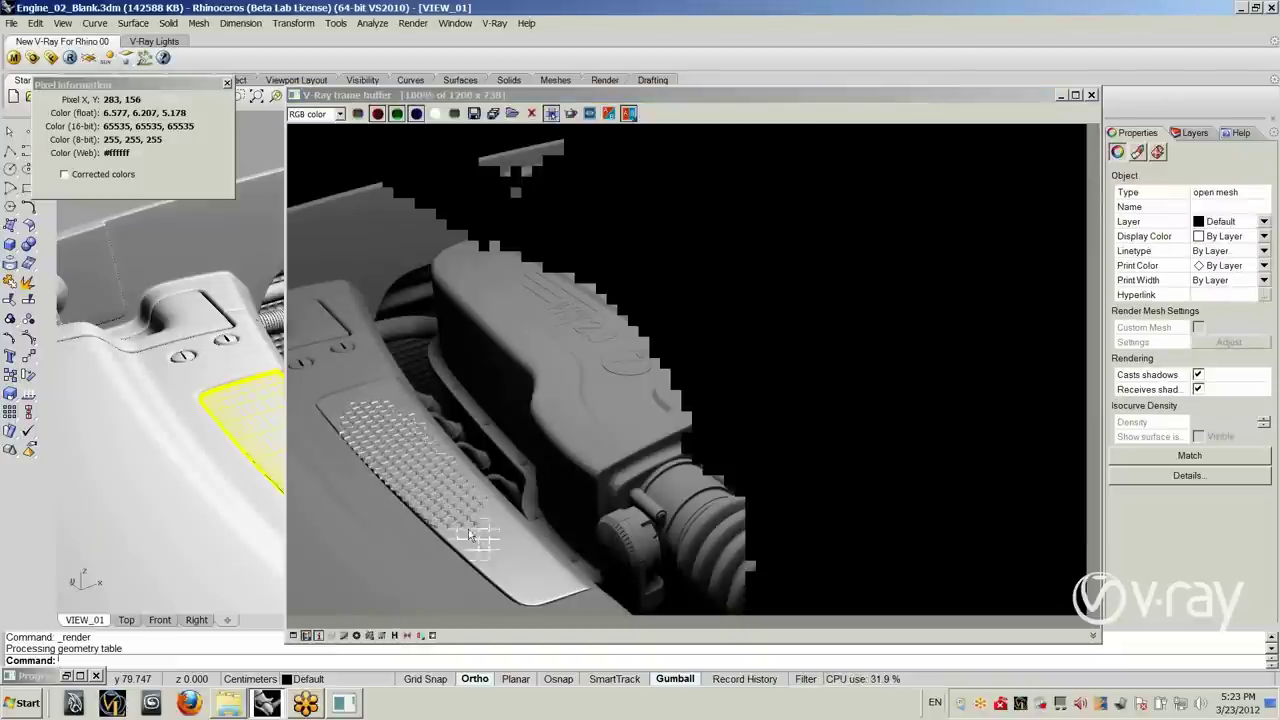
left_click(513, 574)
scroll(513, 574, "up", 1)
middle_click_drag(461, 521, 546, 506)
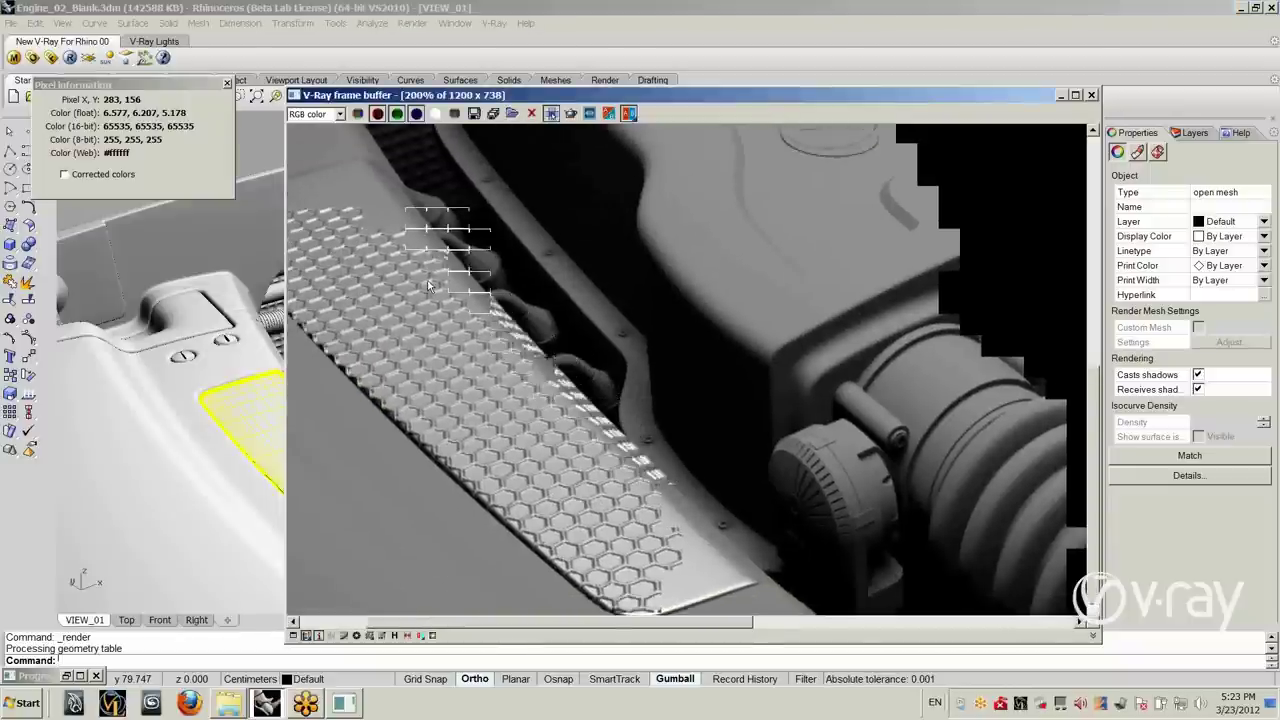
middle_click_drag(399, 226, 487, 362)
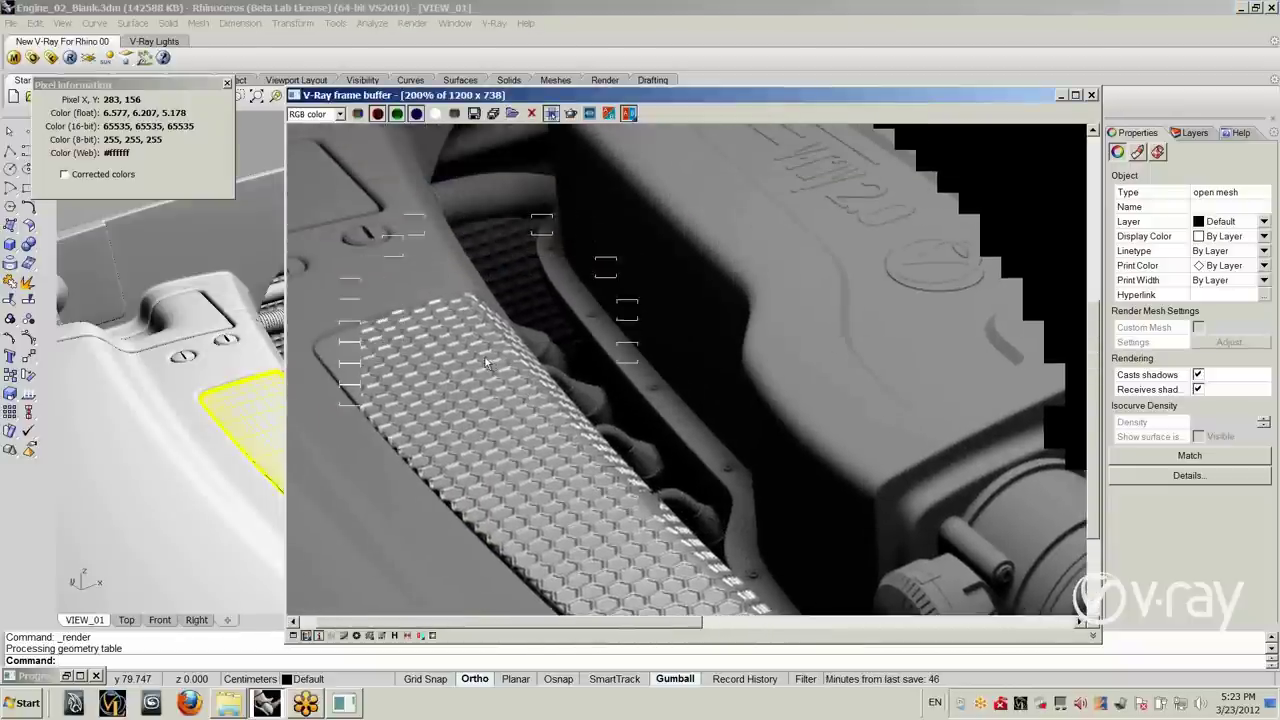
scroll(457, 365, "down", 1)
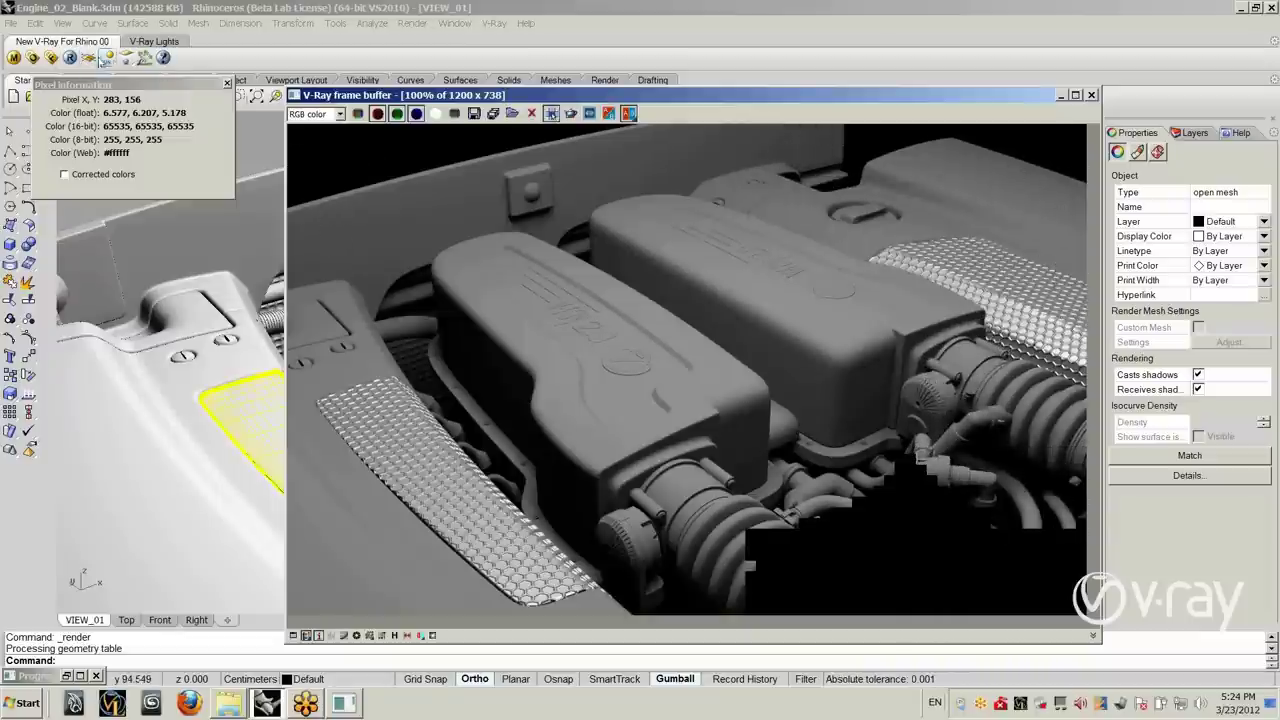
Step: Rerun the render, clear the mesh selection, and close the frame buffer
left_click(70, 57)
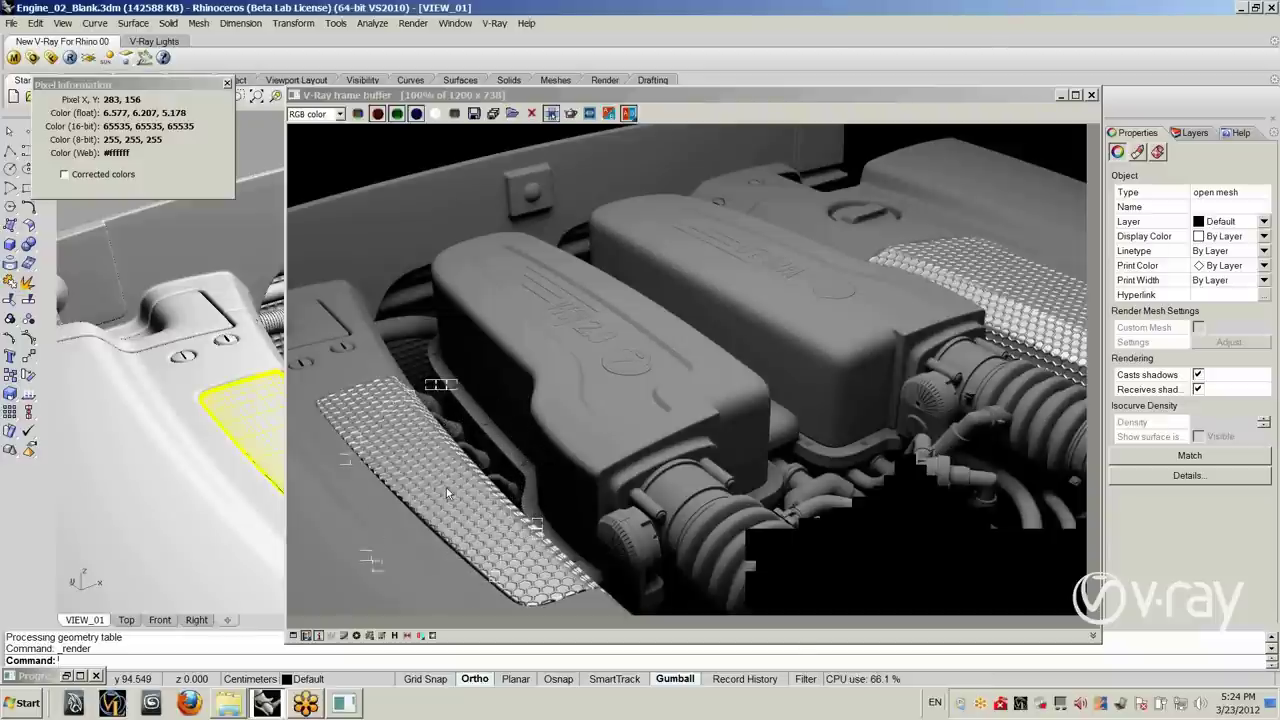
key("Escape")
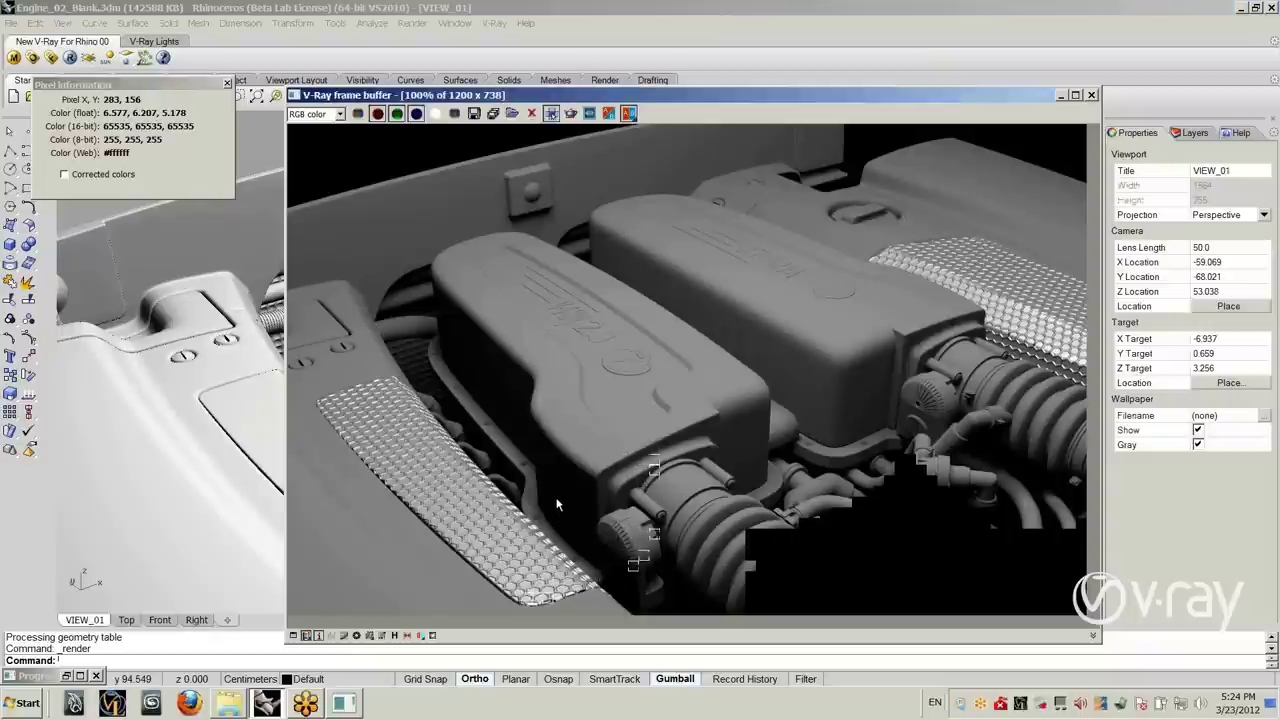
left_click(1091, 95)
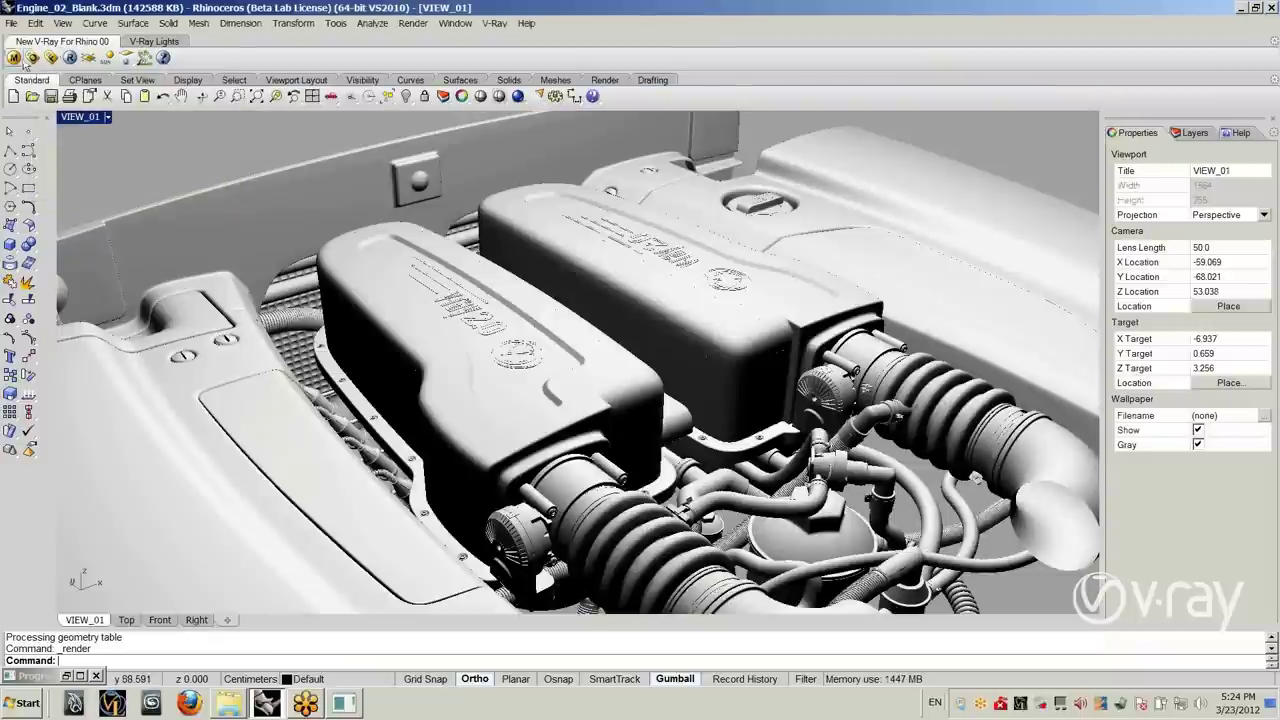
Step: Set the displacement water level of the DISPLACE material to 0.03
left_click(15, 58)
left_click(149, 322)
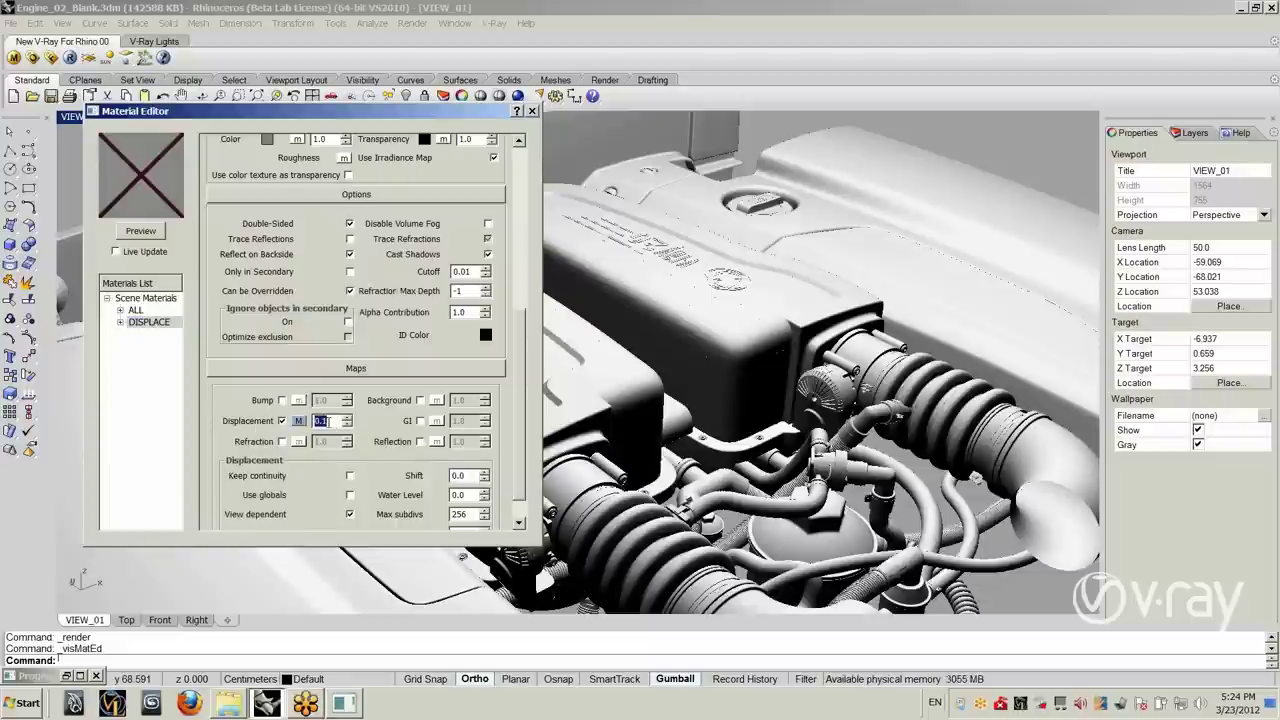
scroll(512, 422, "down", 1)
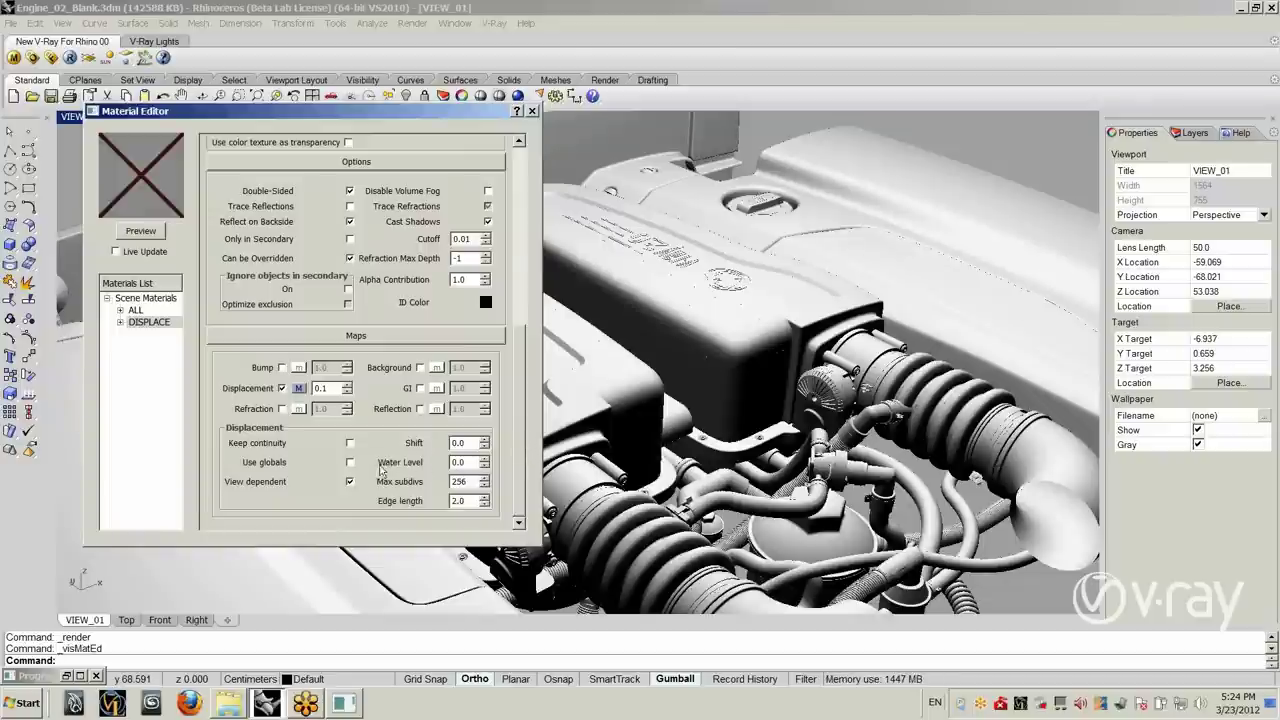
double_click(469, 463)
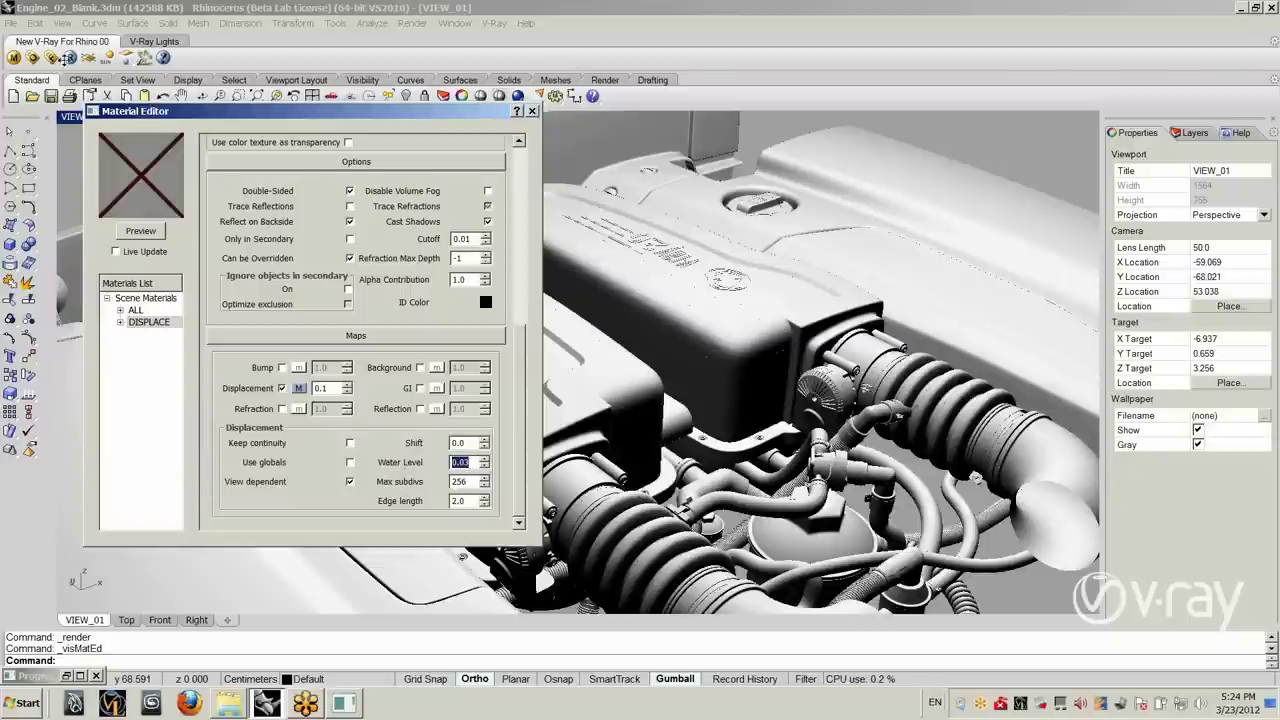
Step: Render the scene with the new water level and examine the side cover's hexagonal grille along its full length
left_click(70, 58)
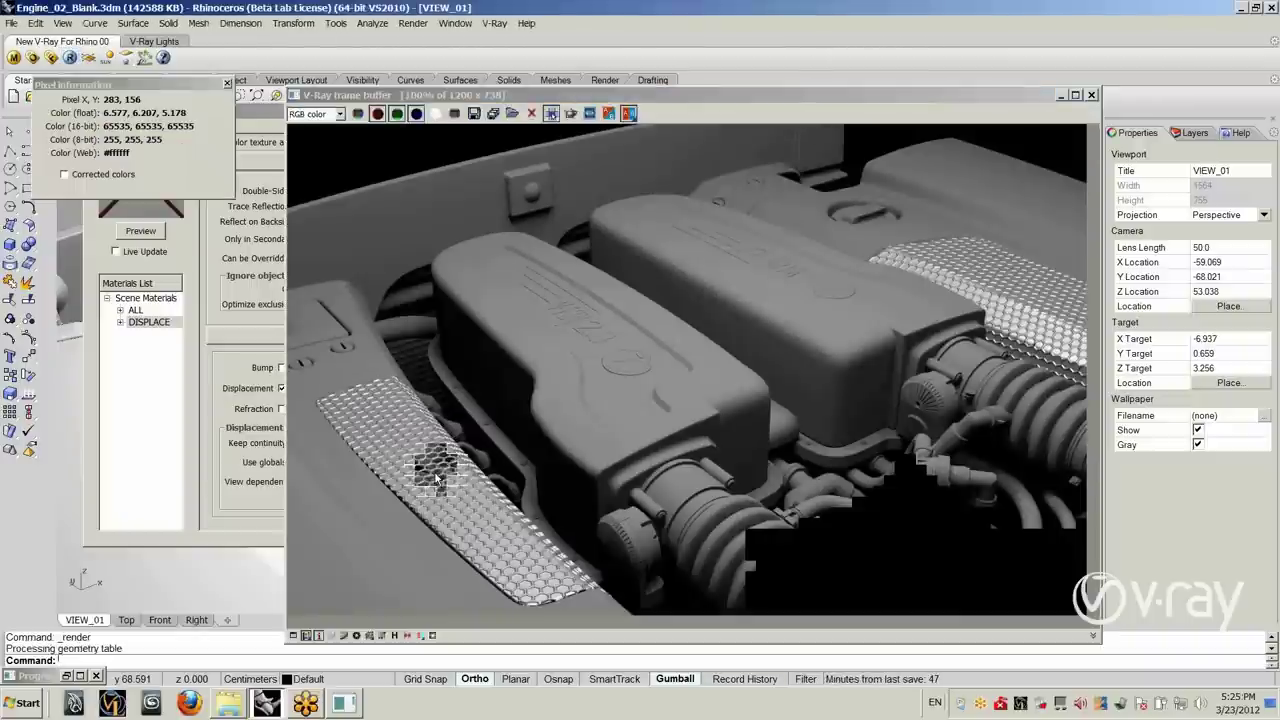
left_click(437, 478)
scroll(437, 478, "up", 1)
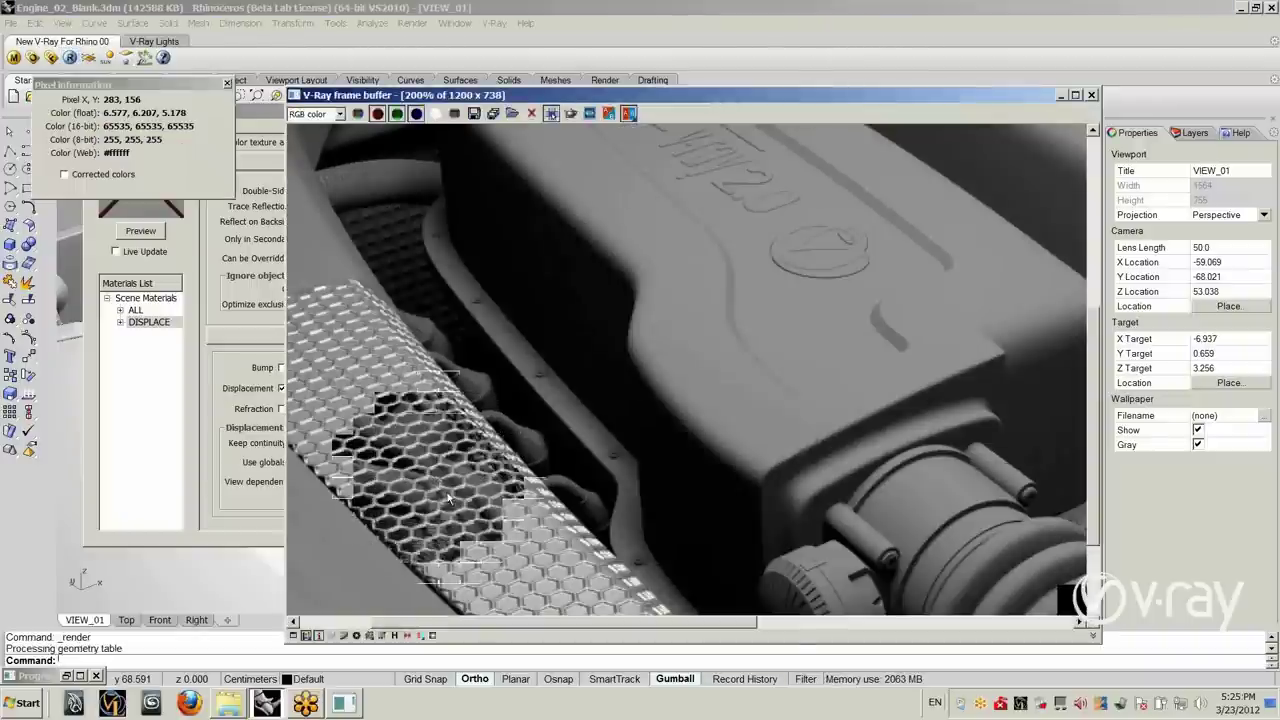
middle_click_drag(470, 520, 528, 565)
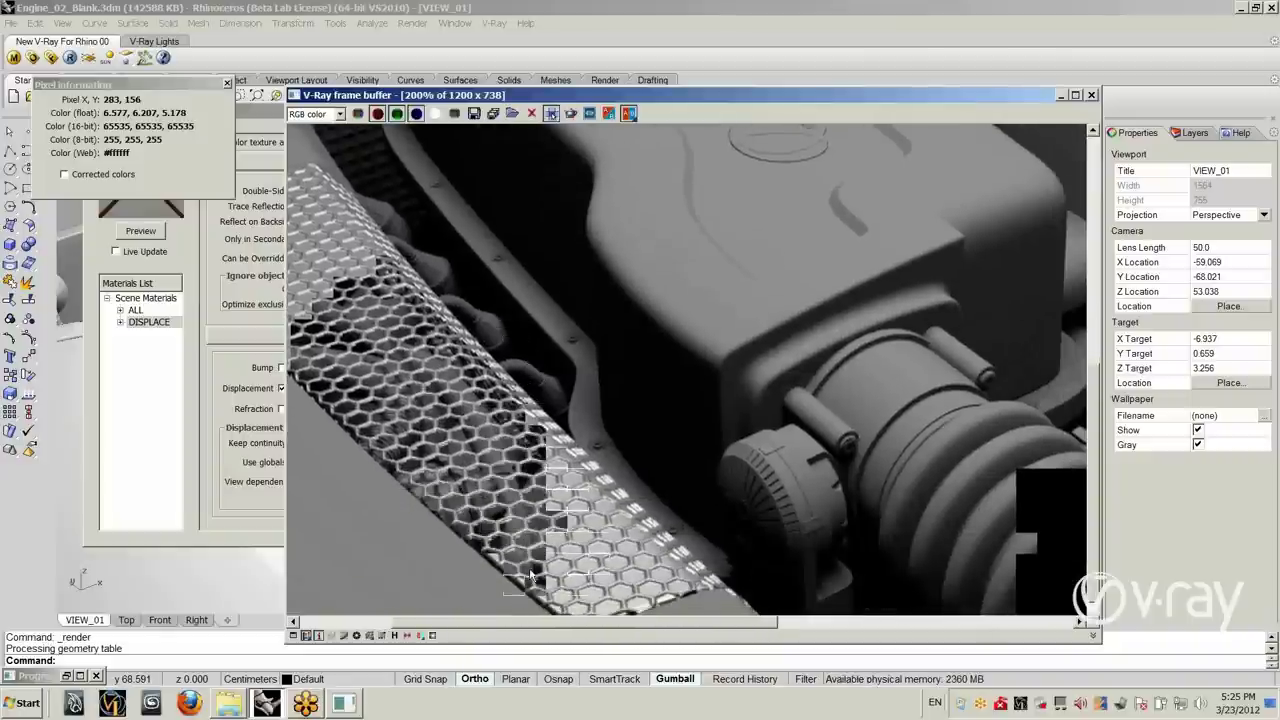
middle_click_drag(531, 577, 514, 458)
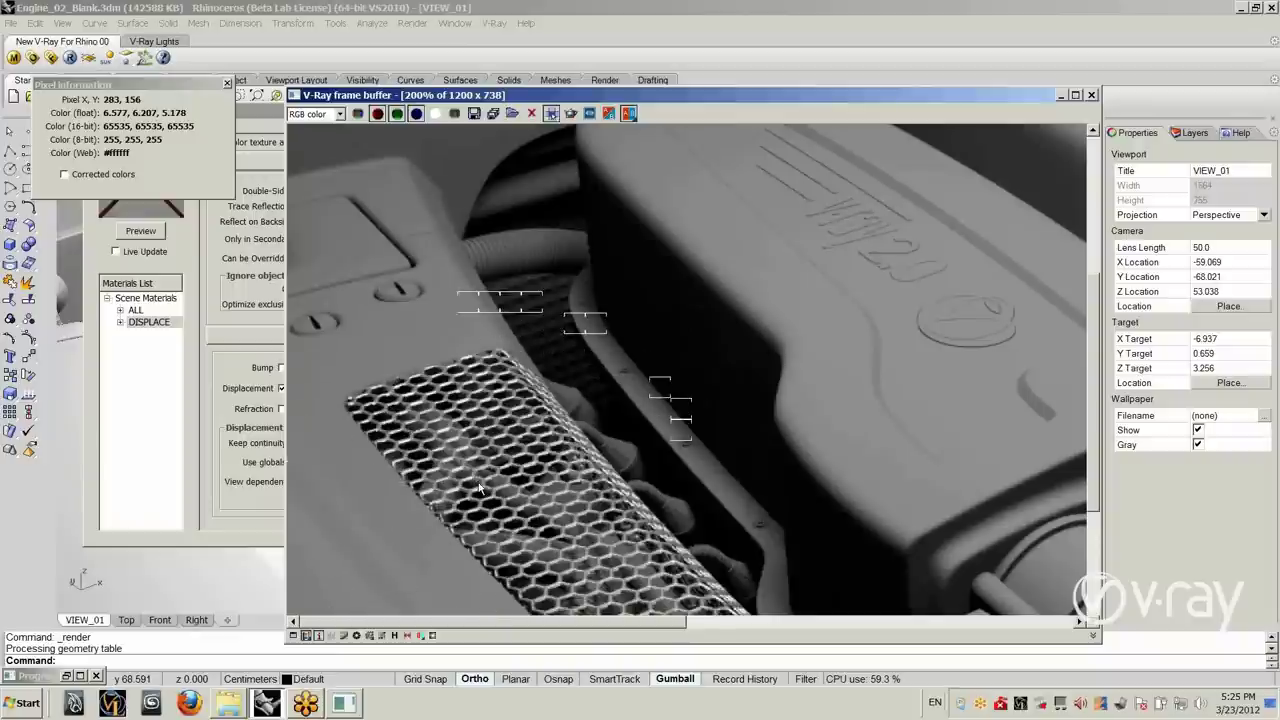
middle_click_drag(479, 487, 470, 440)
middle_click_drag(690, 540, 643, 556)
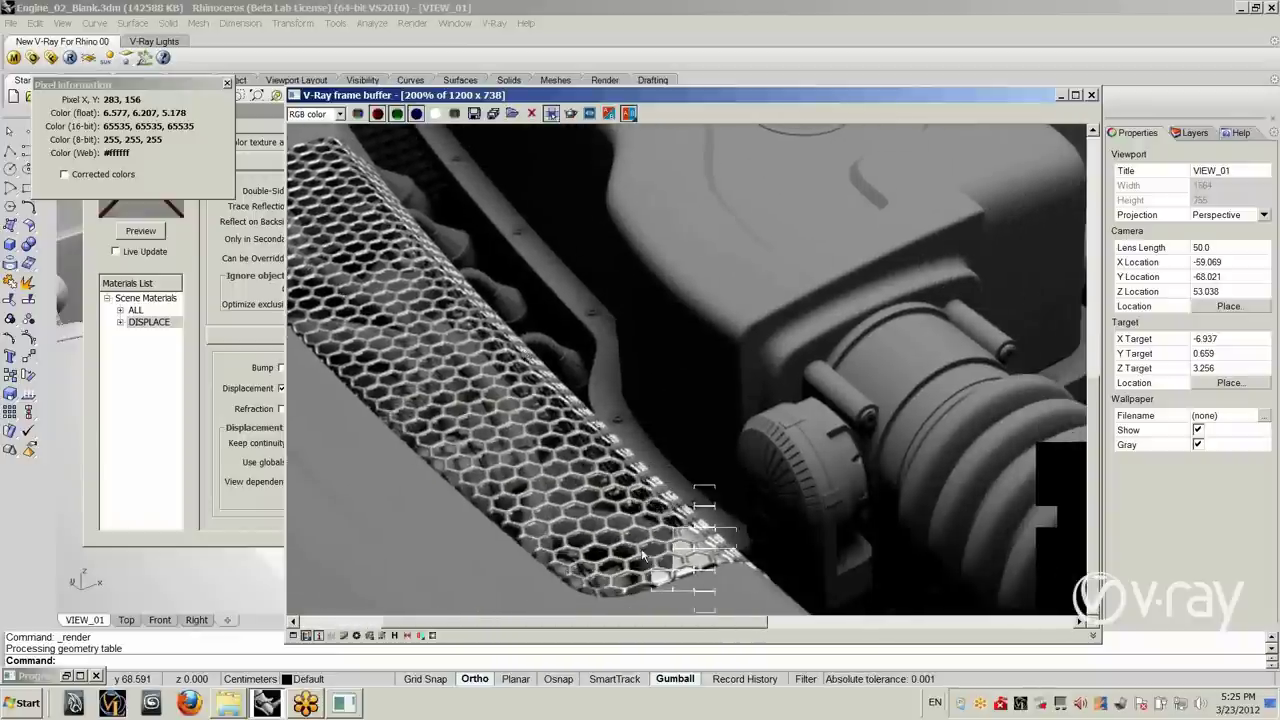
scroll(615, 500, "down", 1)
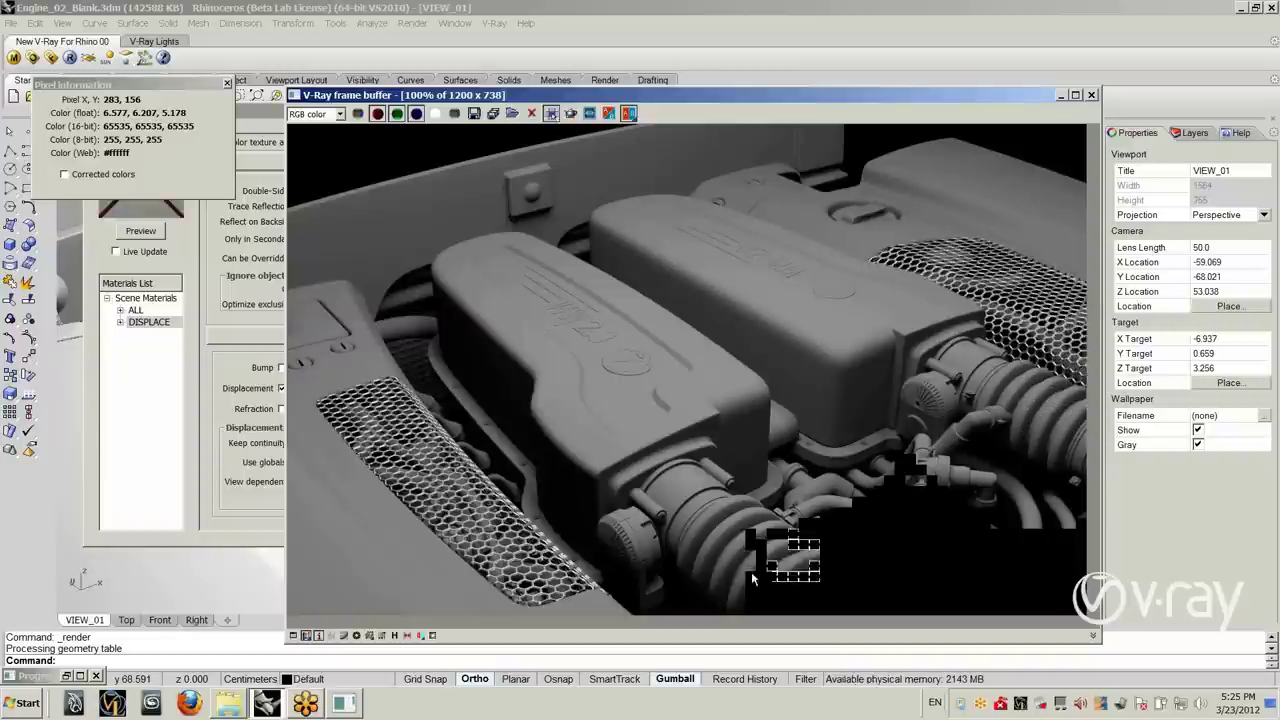
scroll(506, 543, "up", 1)
middle_click_drag(506, 543, 476, 408)
scroll(476, 408, "down", 1)
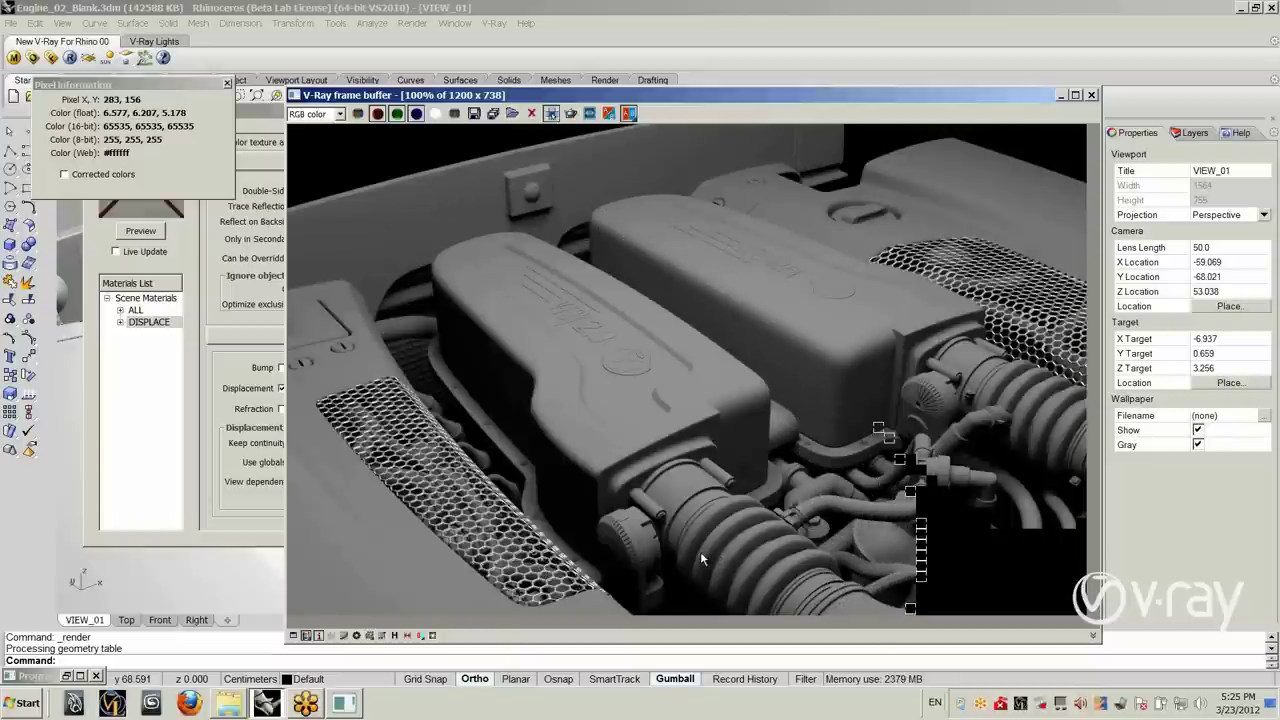
Step: Switch to Windows Explorer and open REND_ENGINE.jpg from the 007_DGeo_Displacement folder of RhinoPresentation_FINAL
left_click(226, 705)
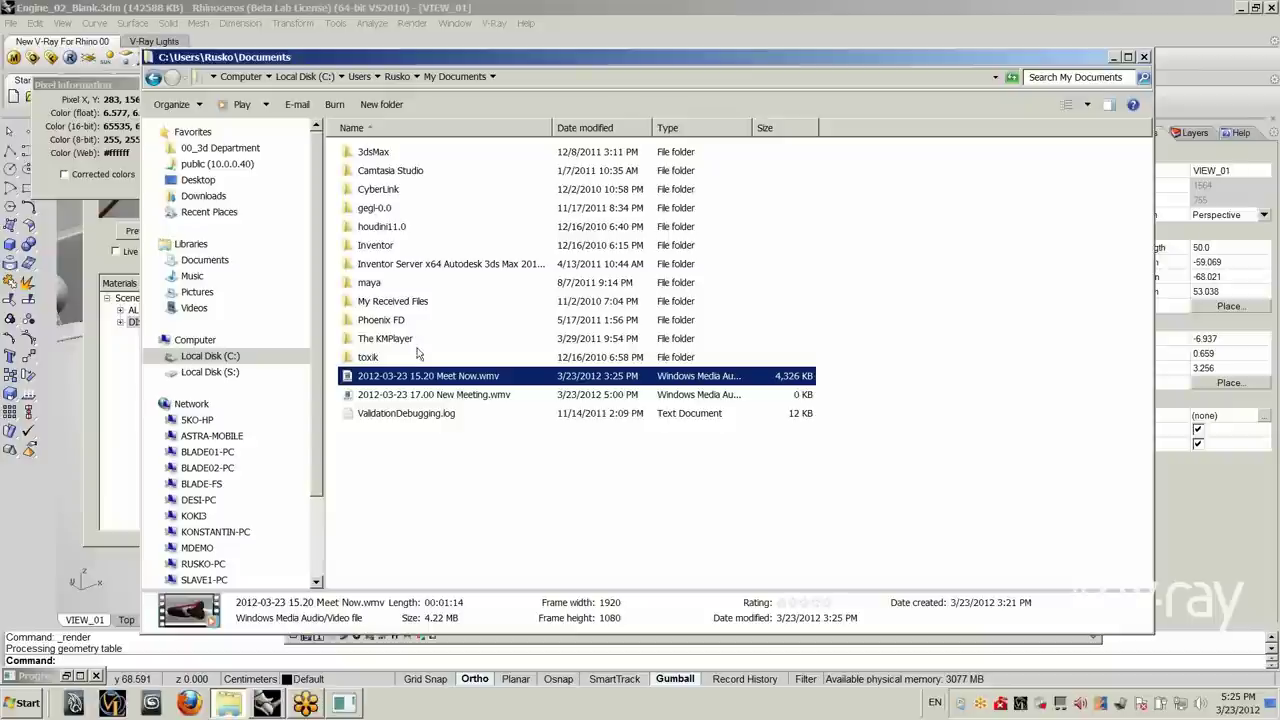
left_click(199, 180)
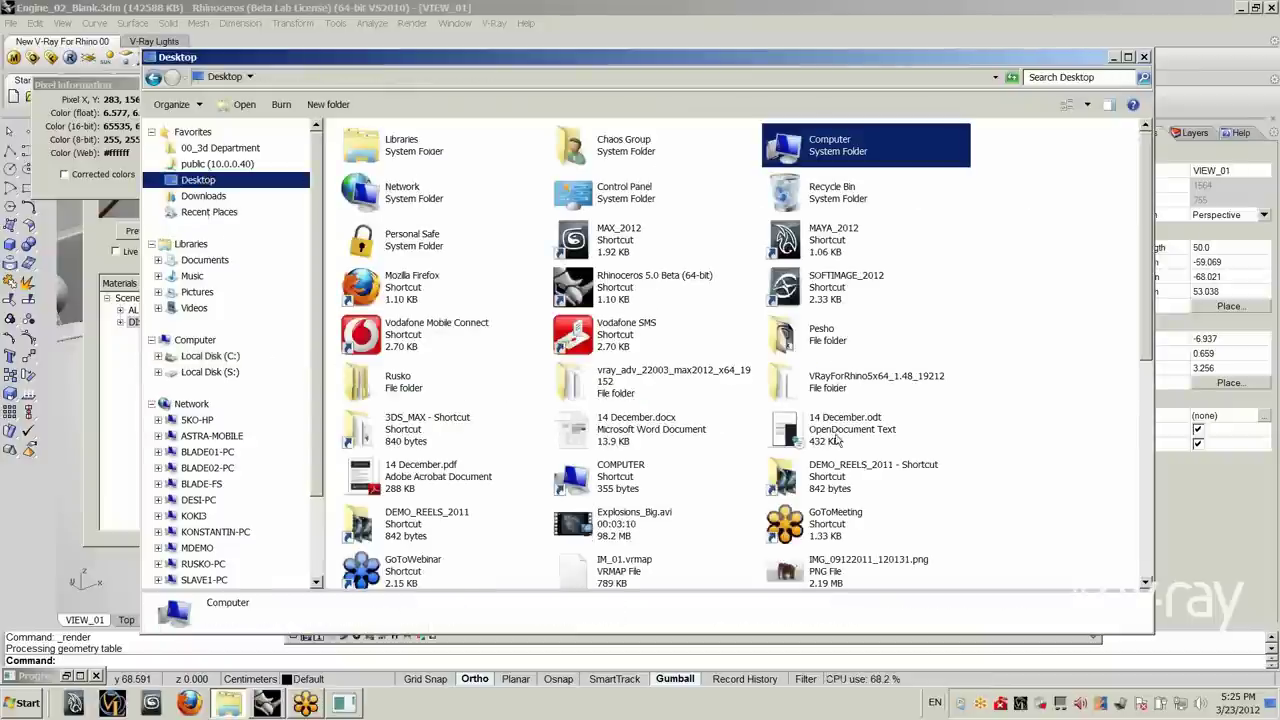
left_click(836, 486)
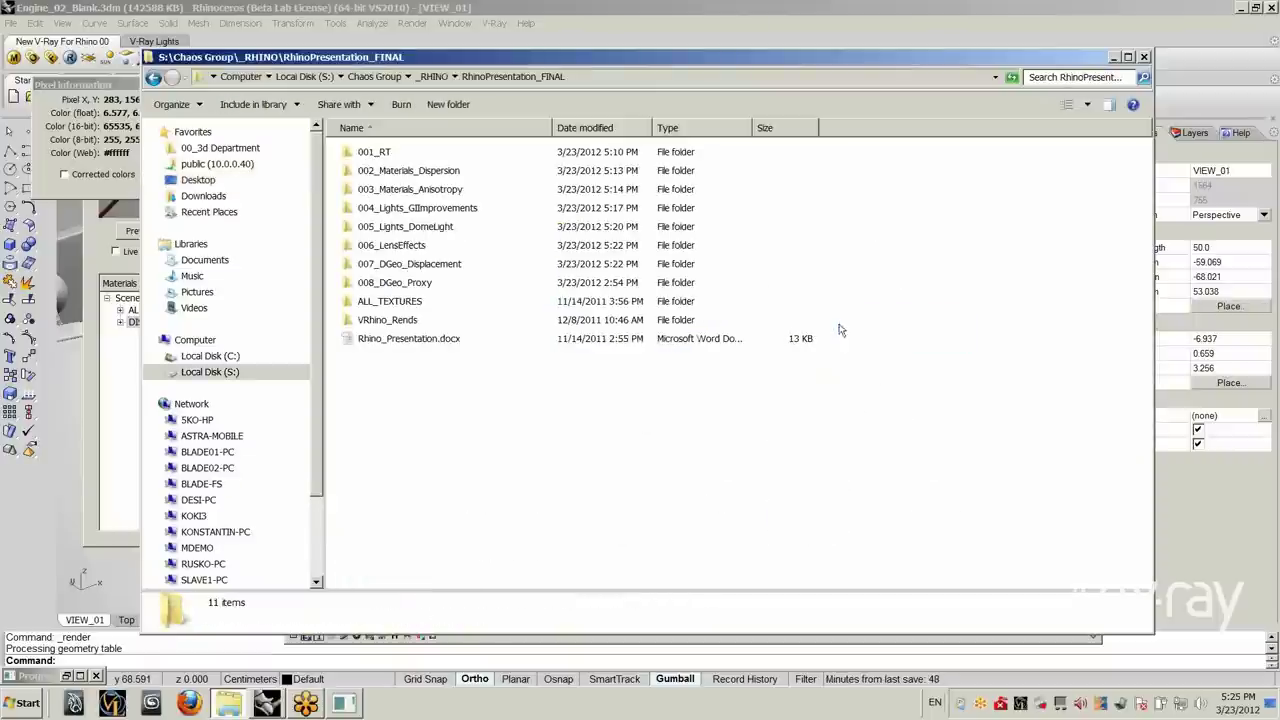
double_click(424, 267)
double_click(826, 180)
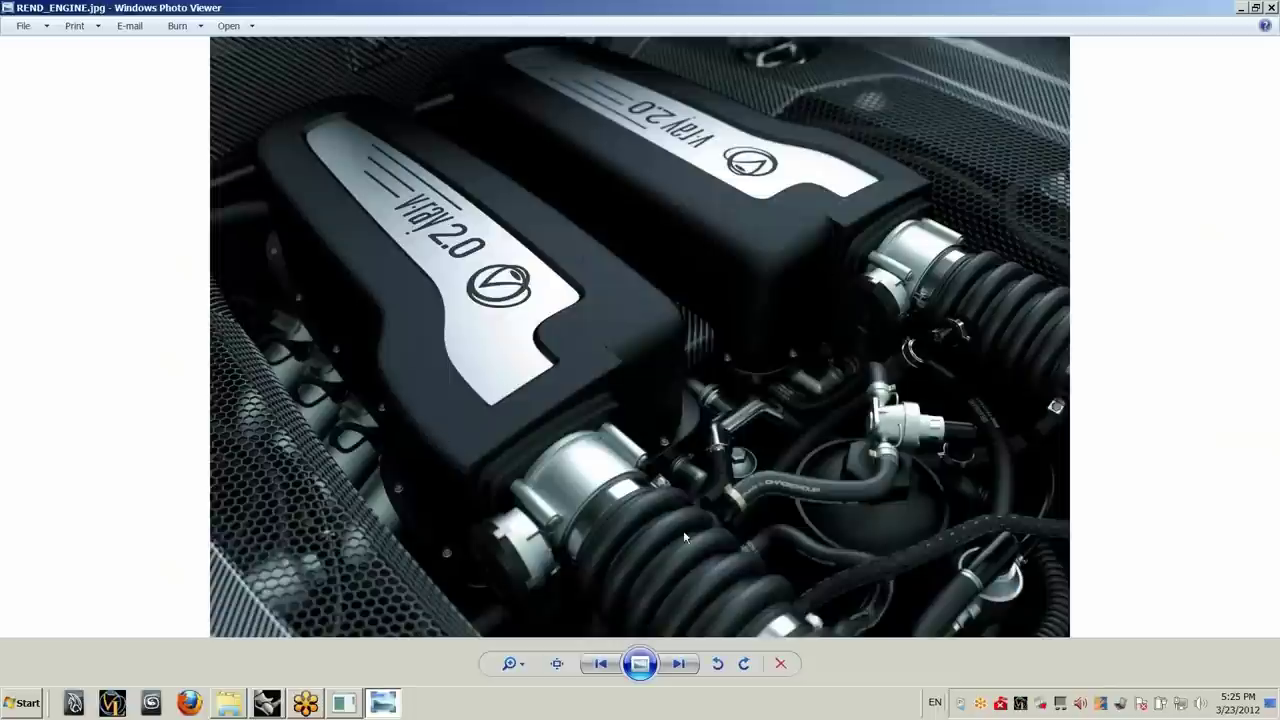
Step: Enlarge the finished engine render and examine the perforated grilles on both sides of the engine
left_click(557, 664)
scroll(383, 328, "up", 1)
left_click_drag(383, 328, 170, 420)
left_click_drag(52, 288, 60, 368)
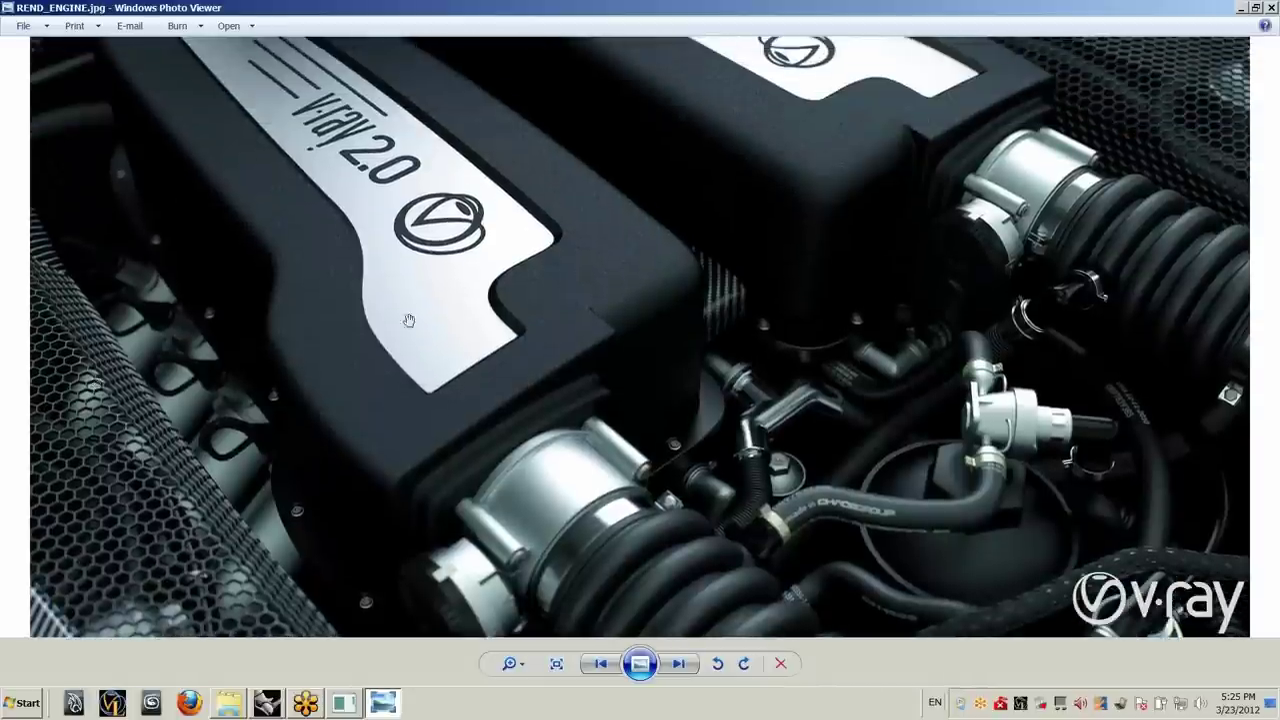
left_click_drag(1050, 37, 1055, 210)
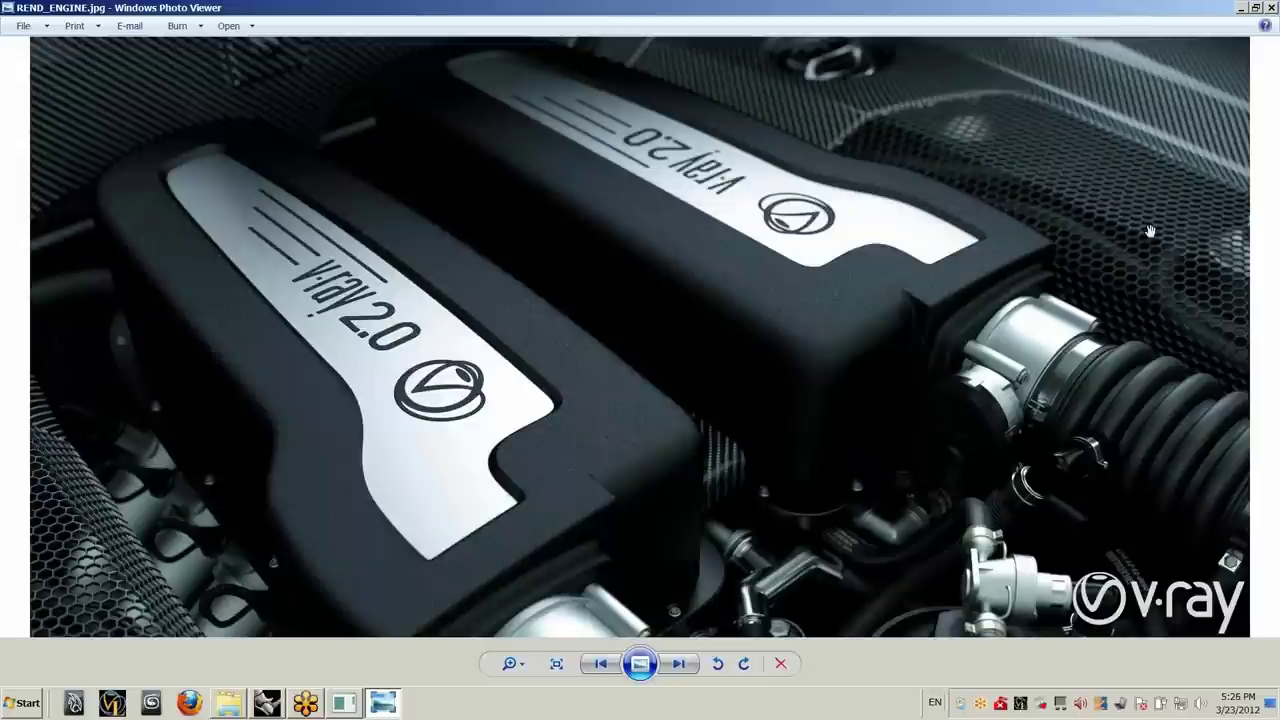
Step: Close the image viewer and file explorer, and then close the V-Ray frame buffer and material editor
double_click(1153, 14)
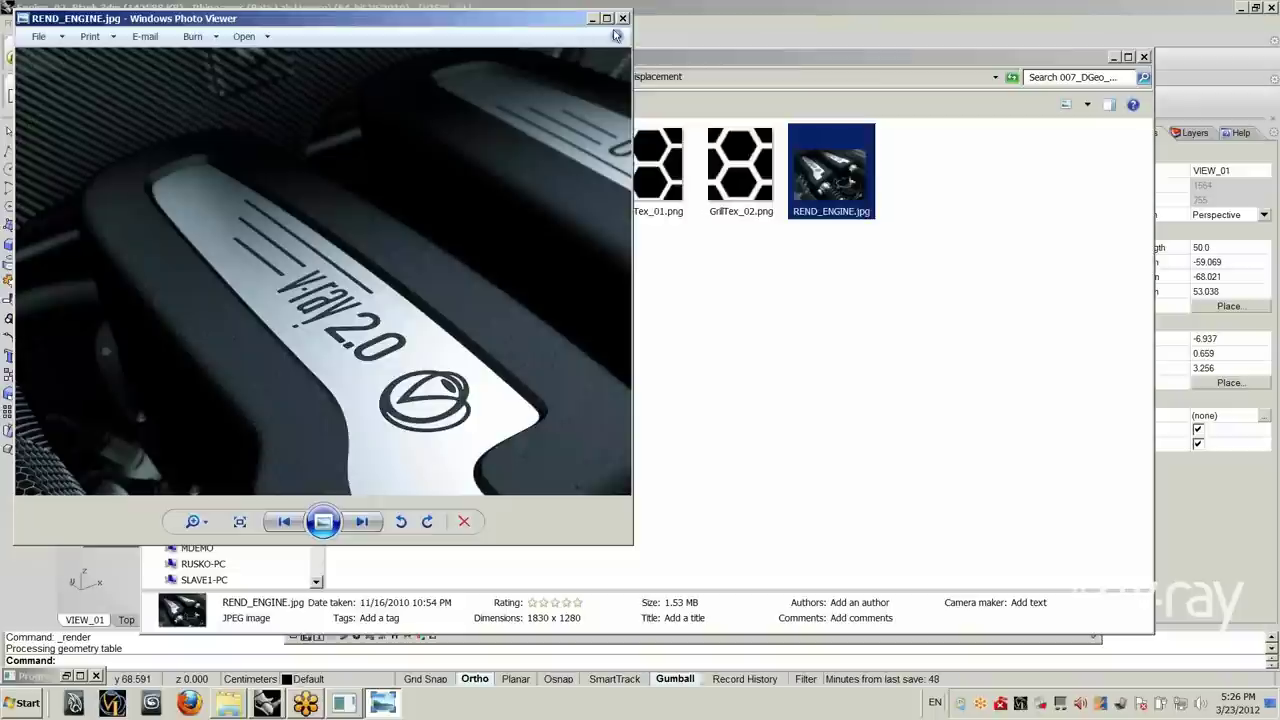
left_click(622, 19)
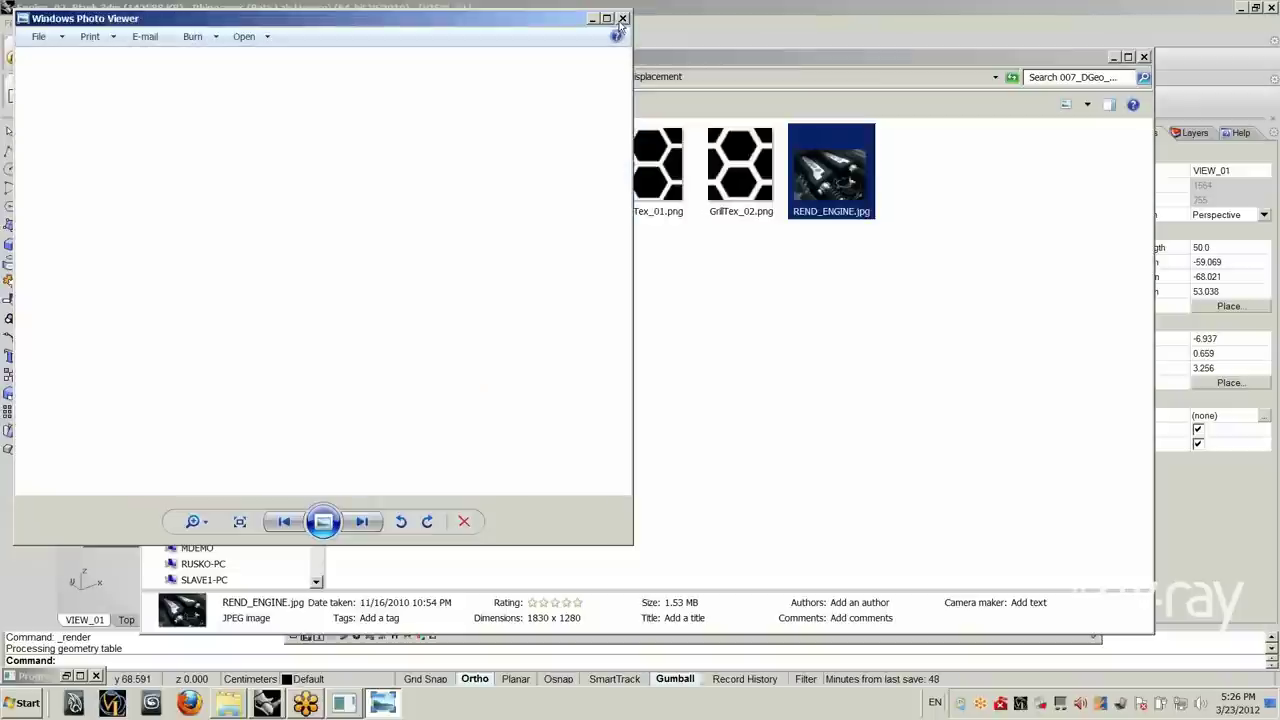
left_click(1145, 57)
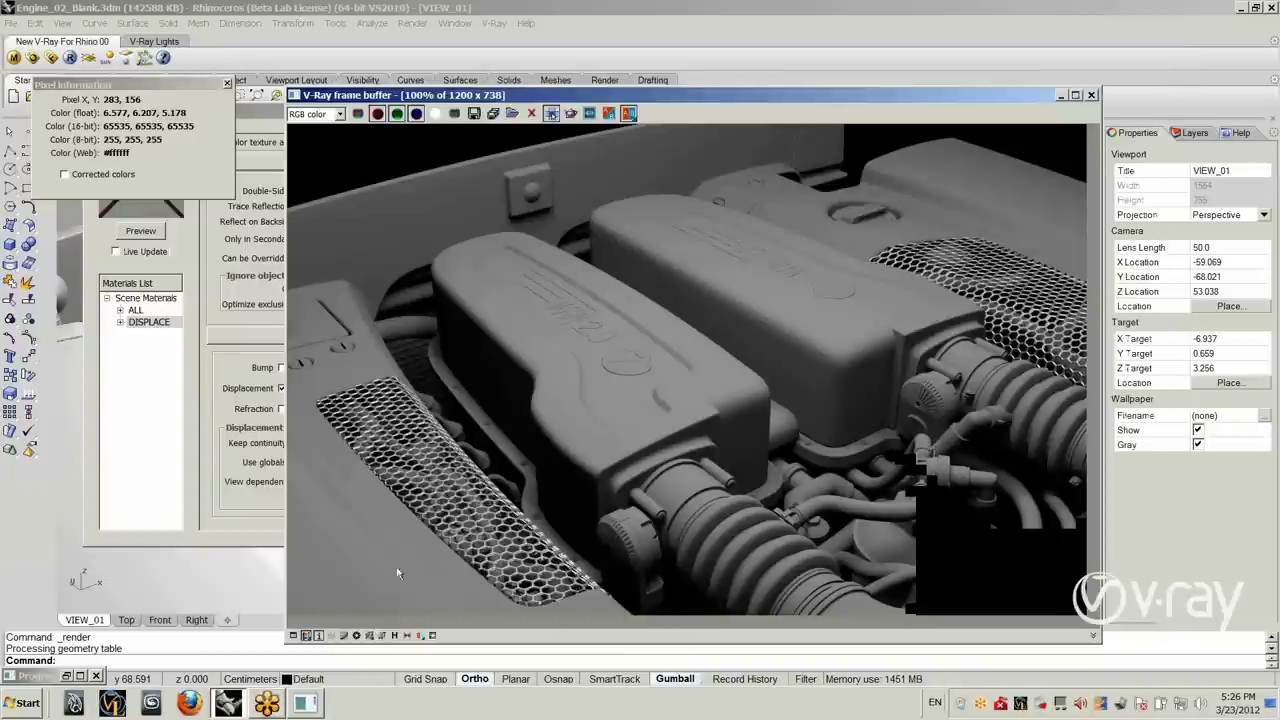
left_click(1092, 95)
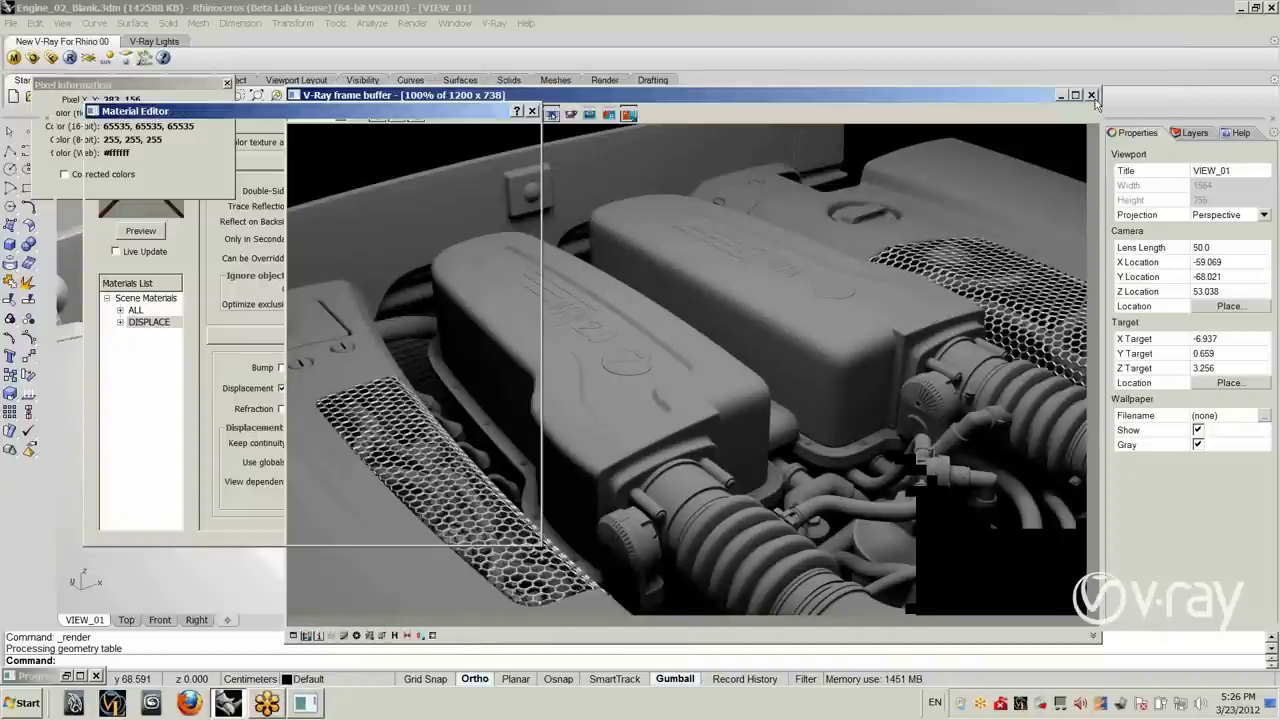
left_click(533, 111)
Step: Discard changes to the engine scene and open ALL_Proxy_Materials_RH5.3dm from the 008_DGeo_Proxy folder
left_click(14, 24)
left_click(30, 51)
left_click(658, 383)
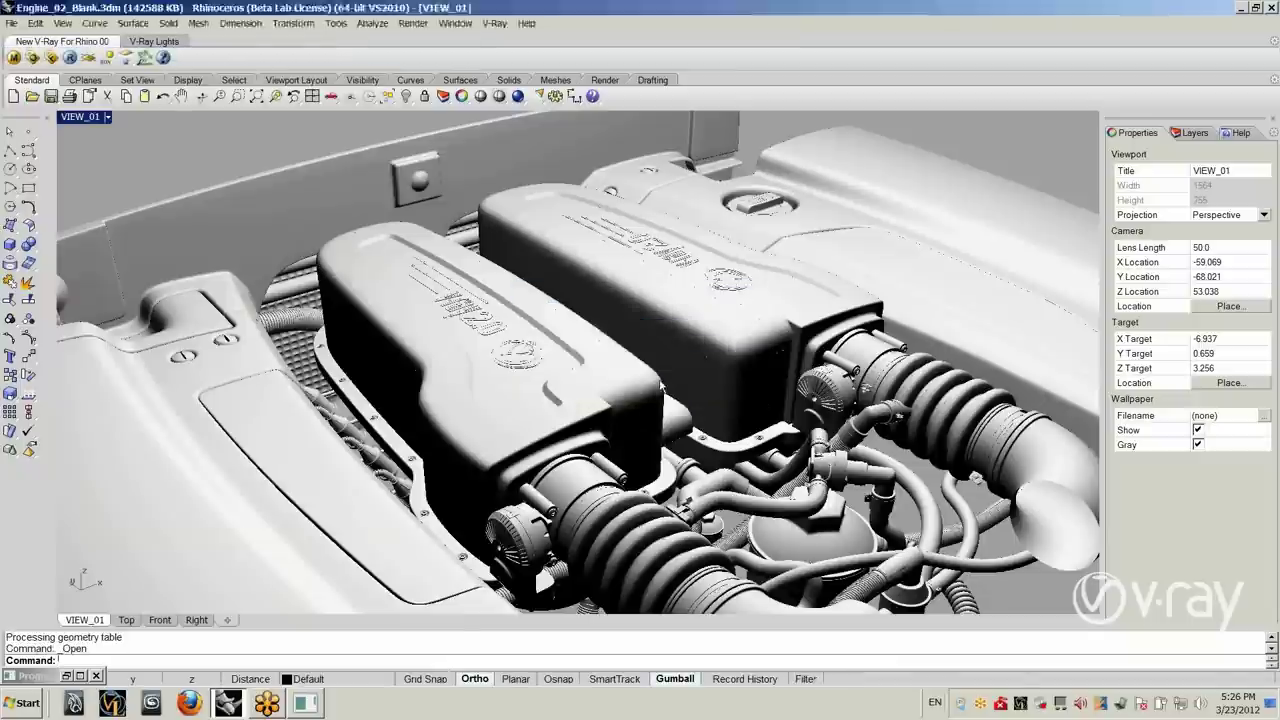
left_click(640, 153)
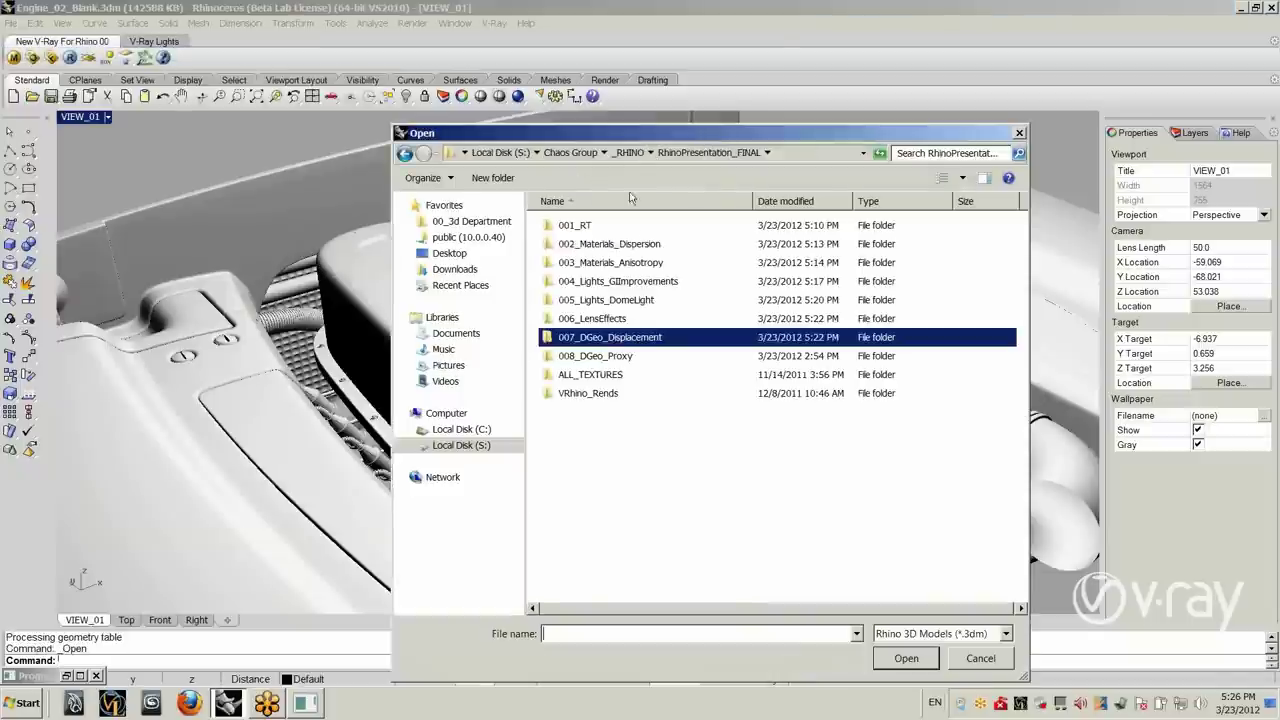
double_click(615, 358)
left_click(617, 250)
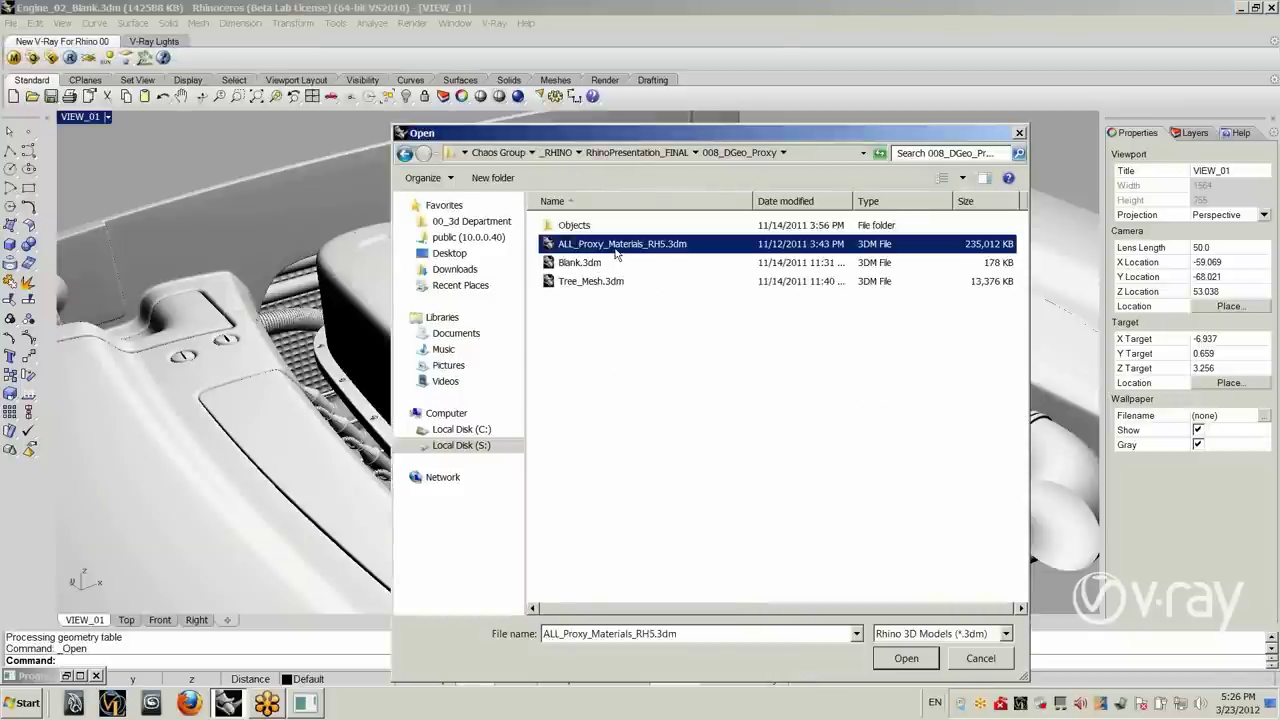
double_click(640, 254)
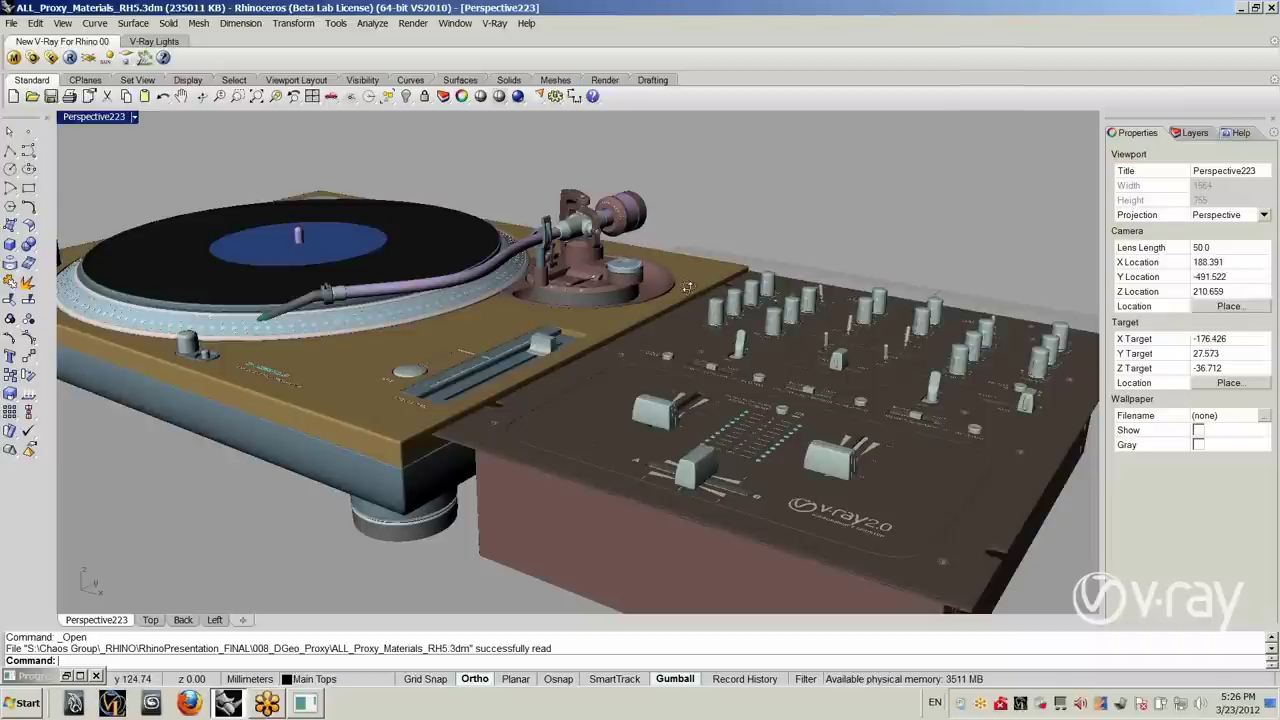
Step: Select all turntable and mixer geometry in the scene, leaving the ground surface out of the selection
right_click_drag(687, 288, 628, 270)
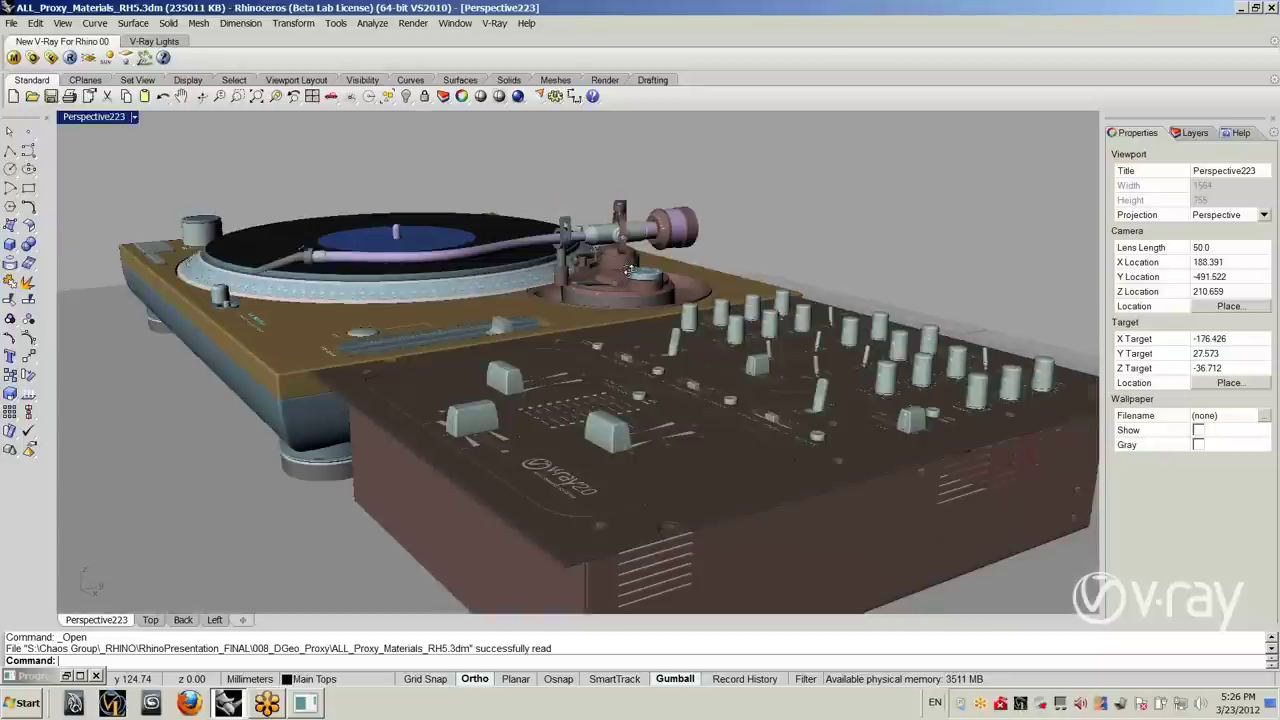
right_click_drag(630, 270, 536, 308)
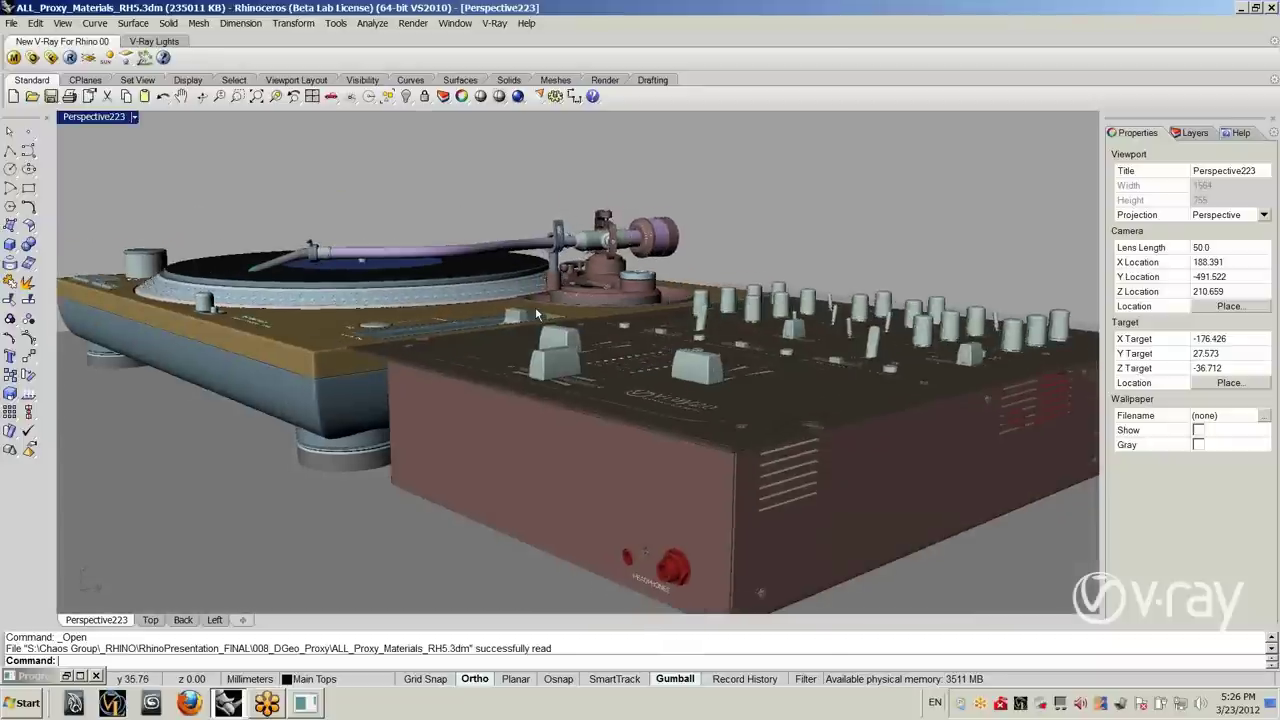
right_click_drag(536, 313, 570, 335)
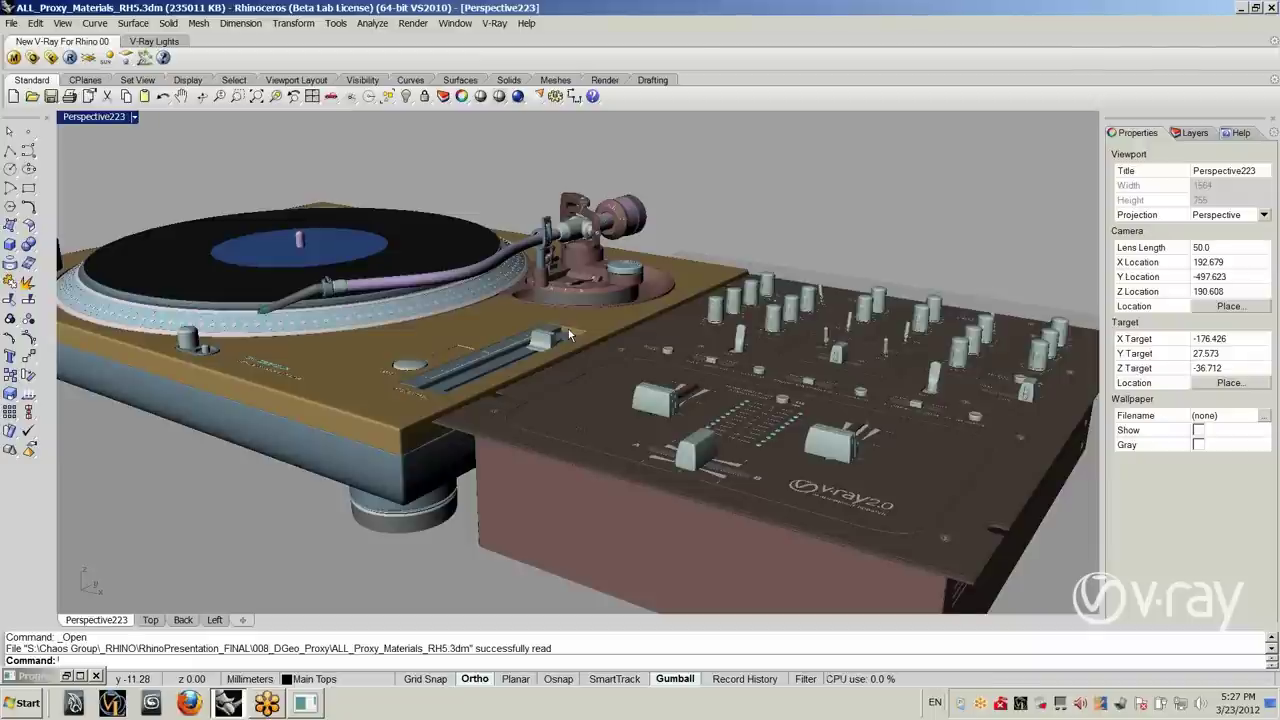
key("ctrl+a")
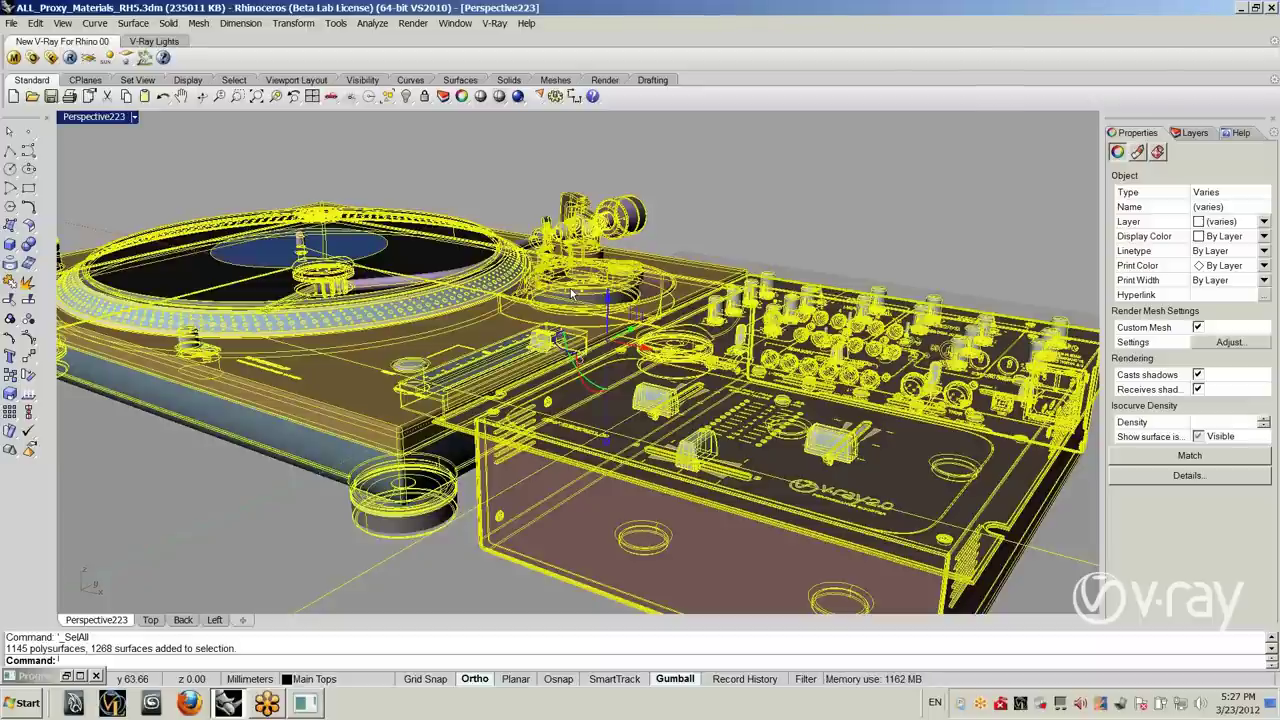
left_click(207, 490, "ctrl")
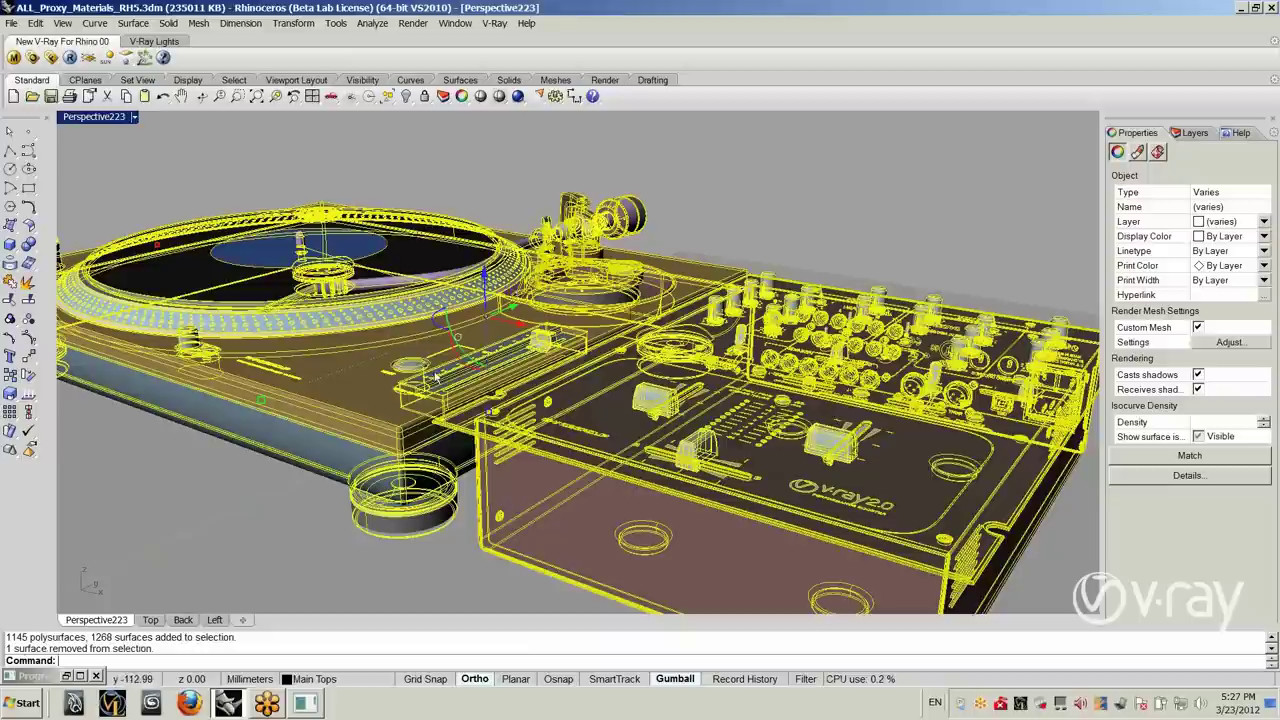
Step: Review the V-Ray mesh export options for the selection, enable the preview mesh triangle count, and cancel the export
right_click(144, 62)
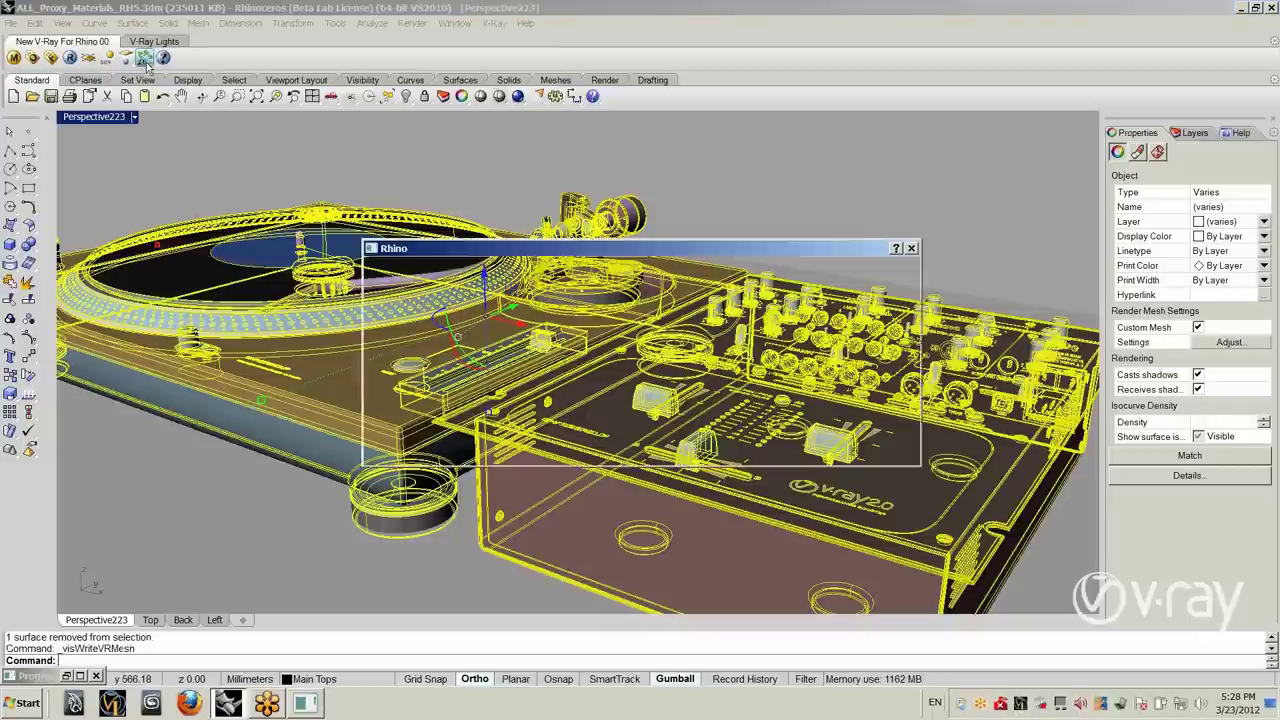
left_click_drag(437, 252, 487, 212)
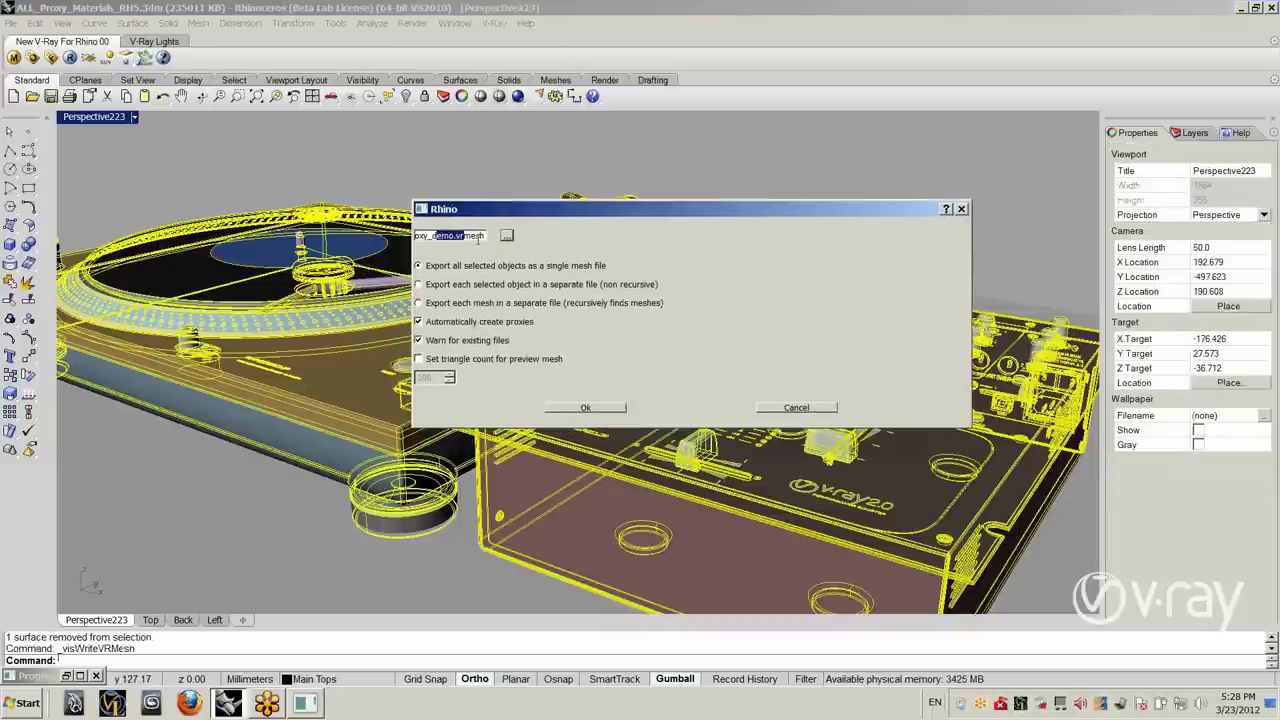
left_click_drag(478, 236, 430, 237)
left_click(430, 237)
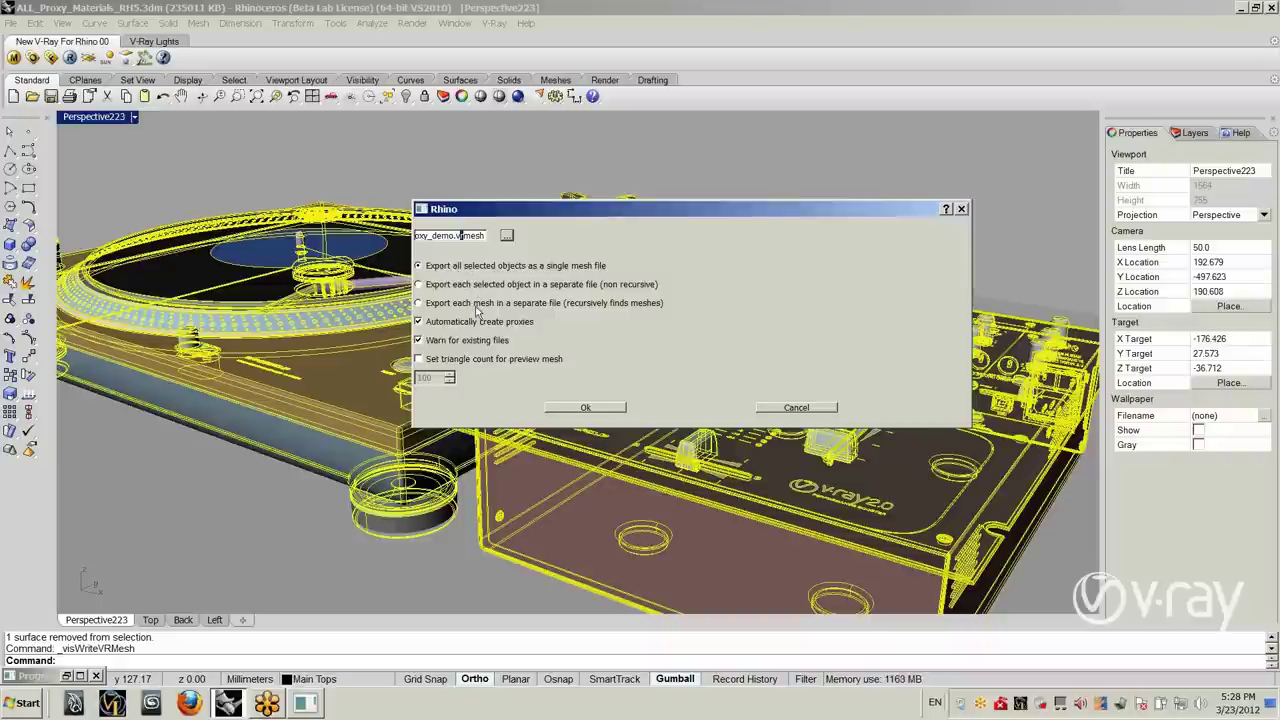
left_click(446, 359)
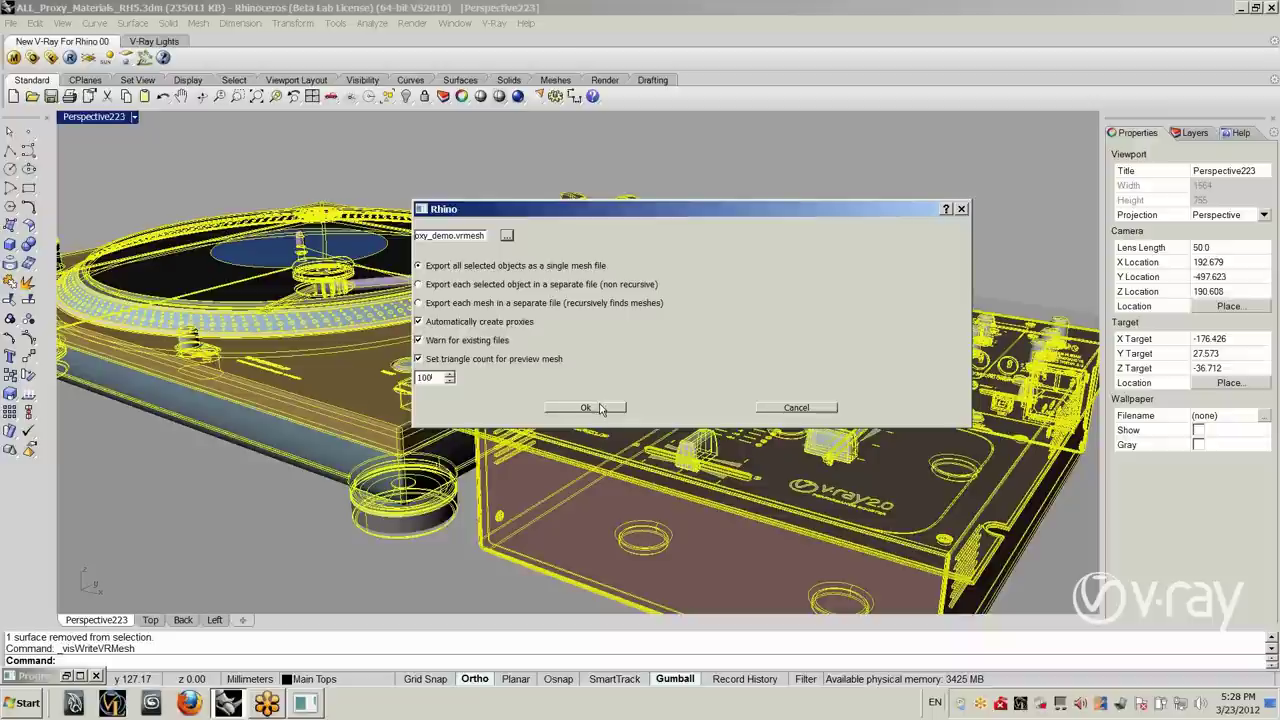
left_click(795, 407)
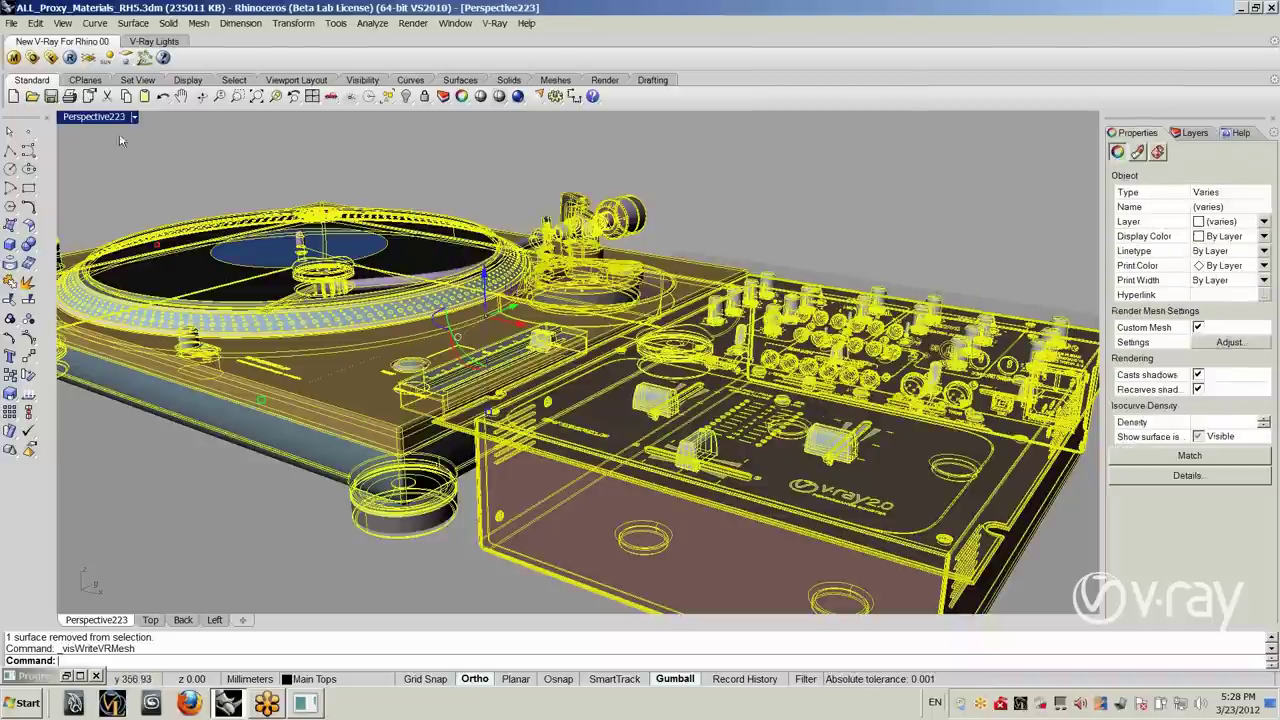
Step: Delete the selected geometry and place proxy_demo.vrmesh from the Desktop in the scene as a V-Ray proxy
key("Delete")
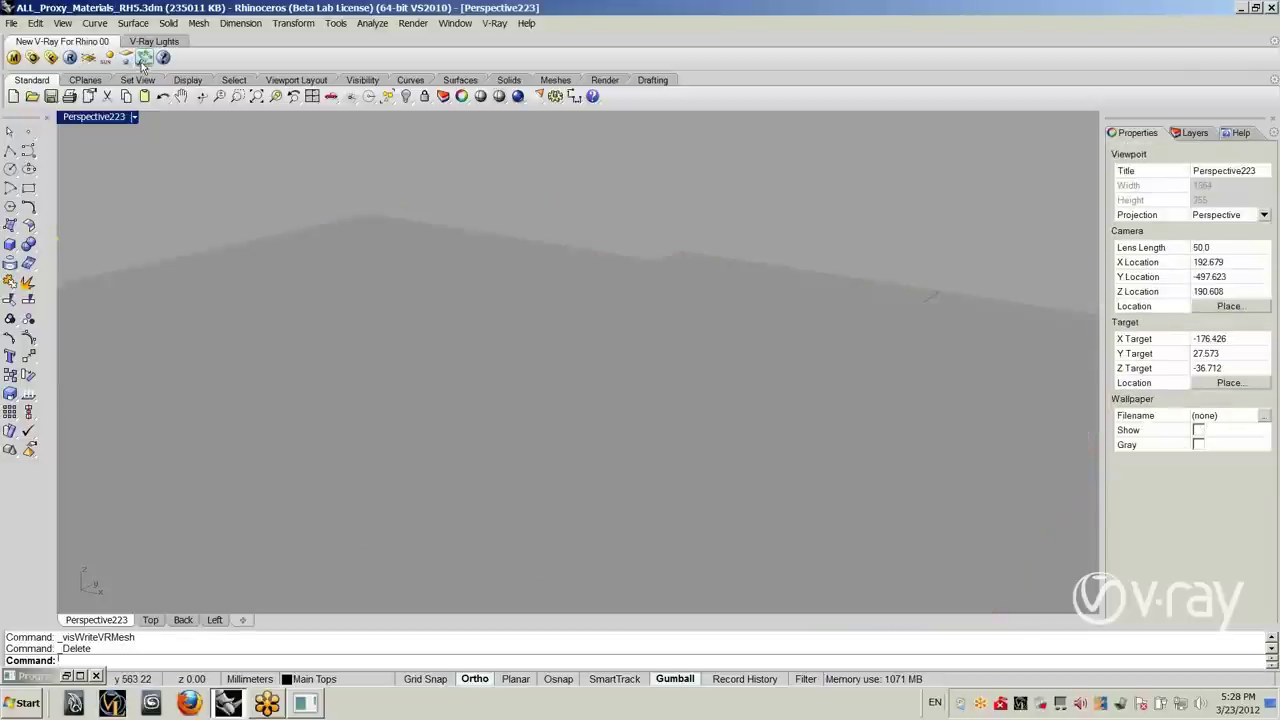
left_click(143, 58)
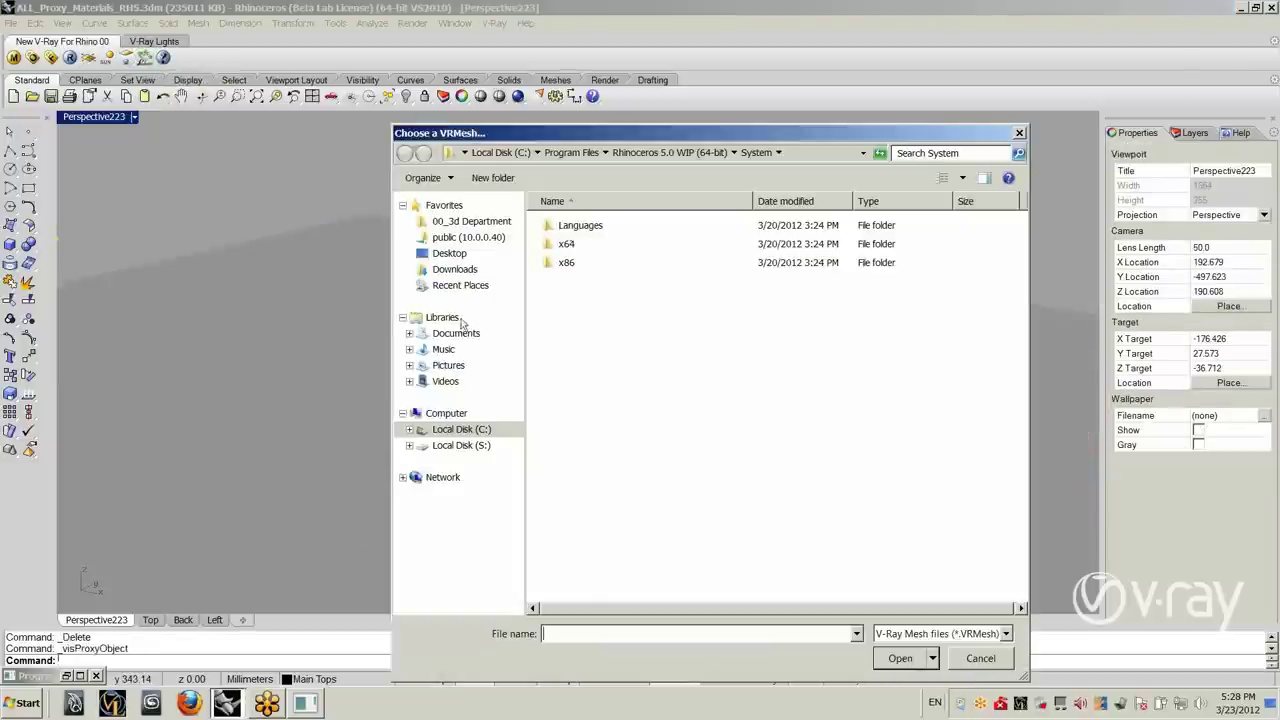
left_click(450, 255)
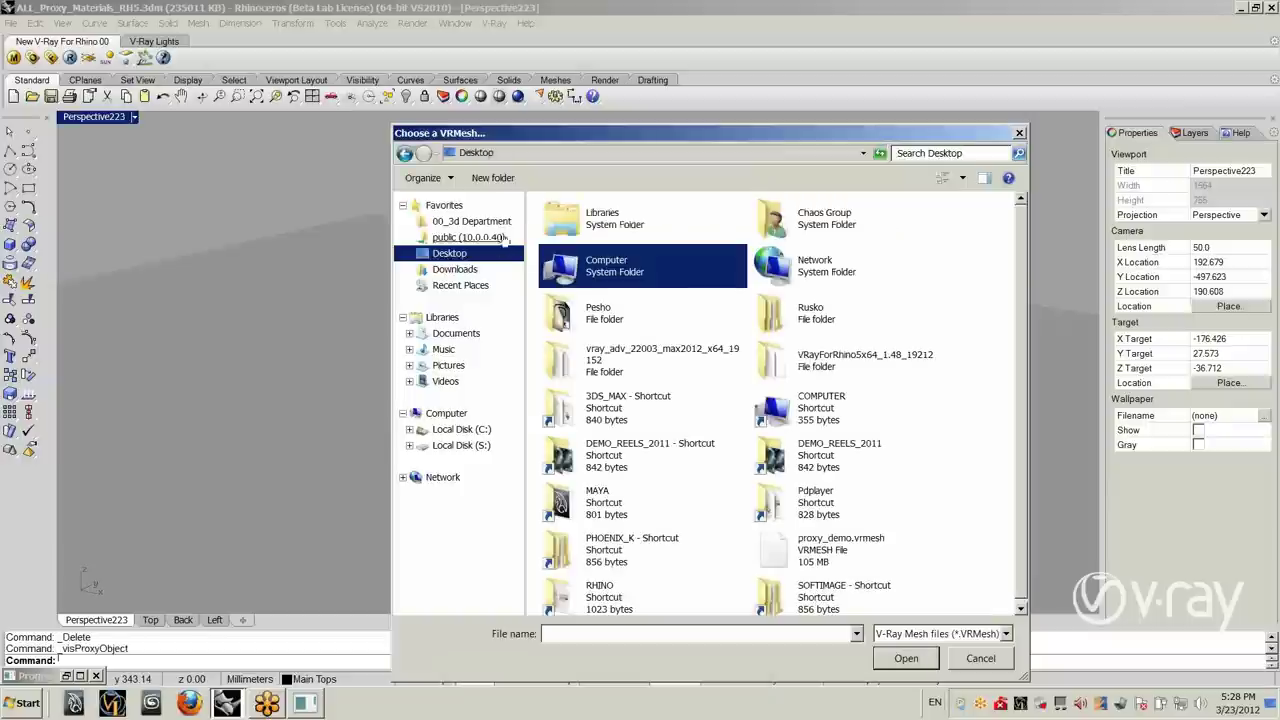
left_click(803, 543)
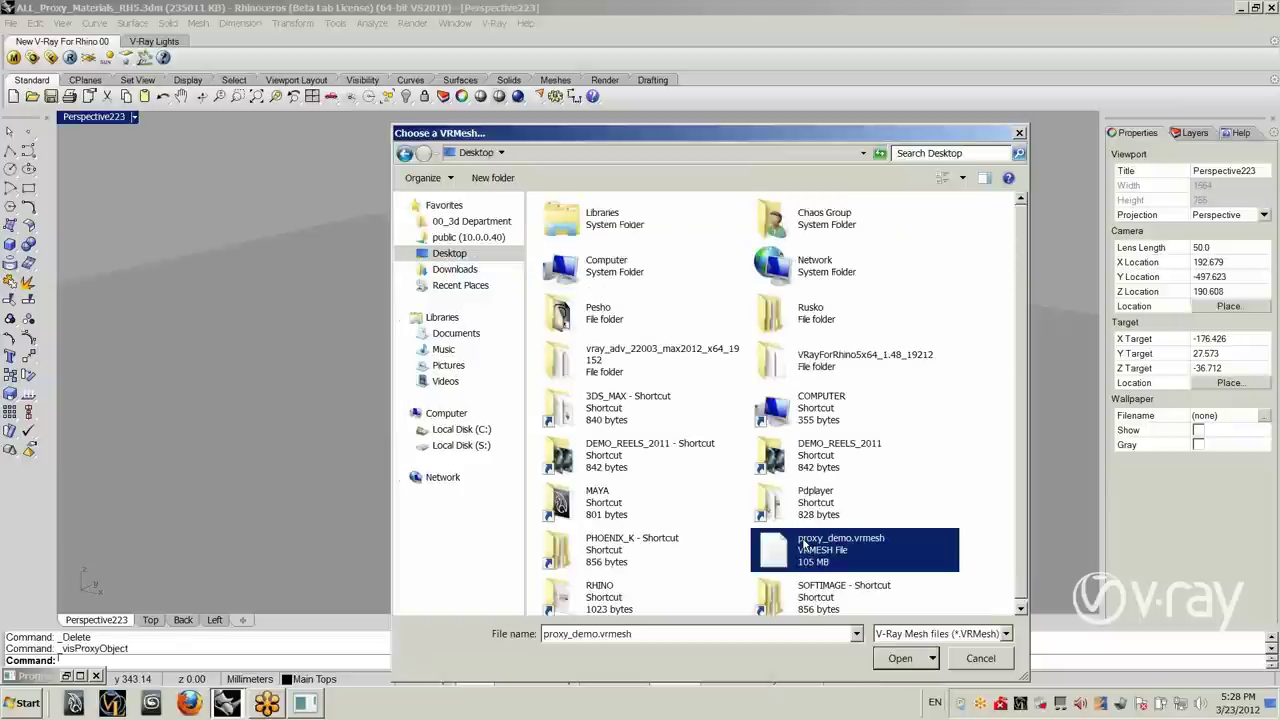
double_click(803, 543)
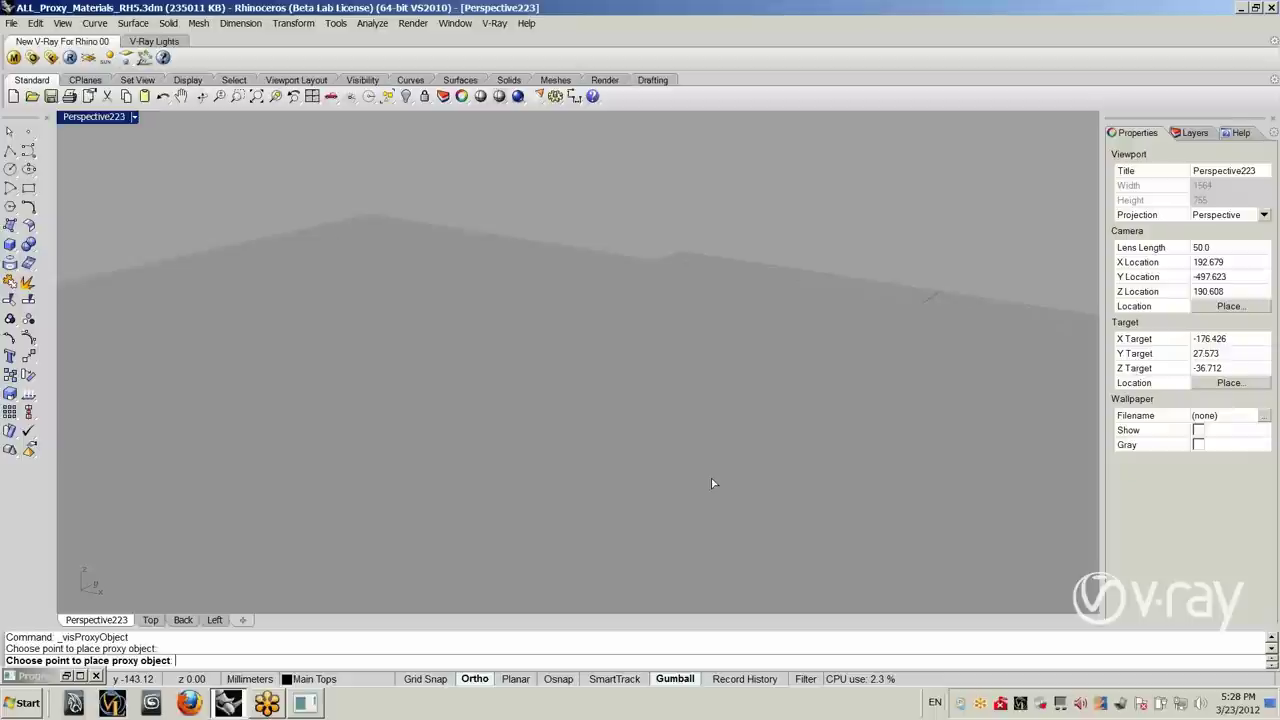
left_click(711, 481)
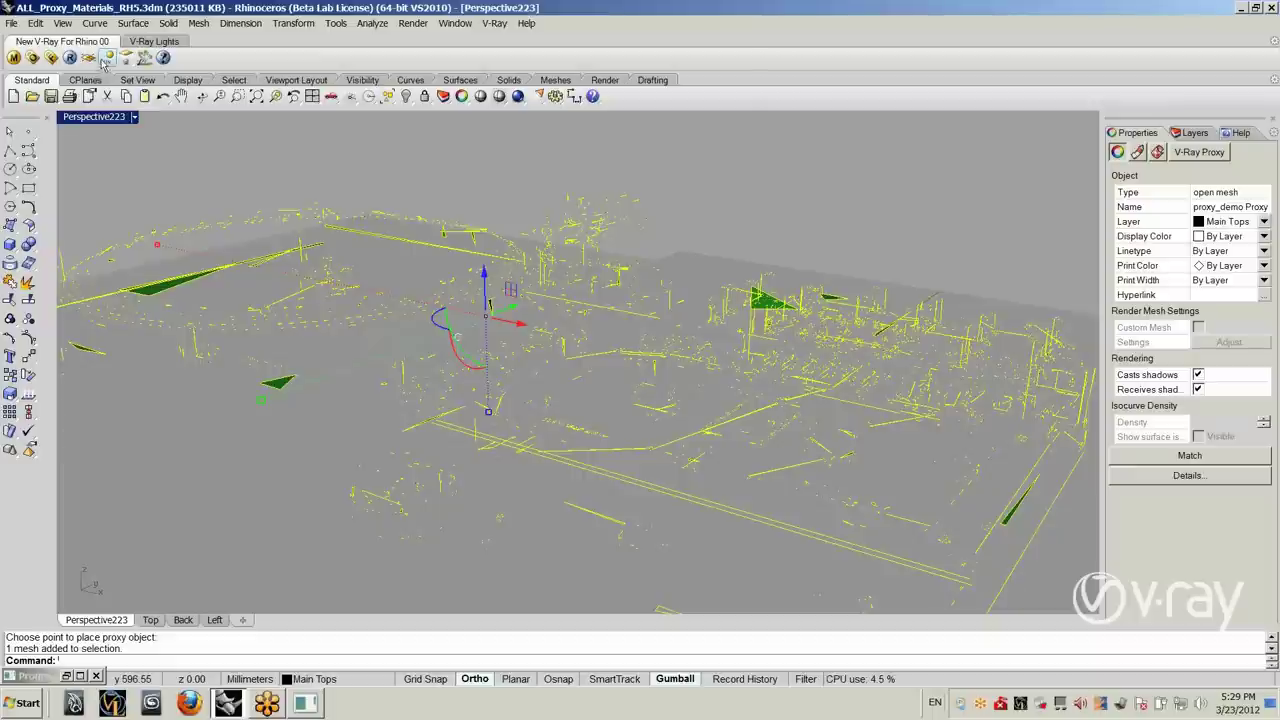
Step: Render the placed turntable proxy with V-Ray, stop the rendering early, and close the frame buffer
left_click(71, 58)
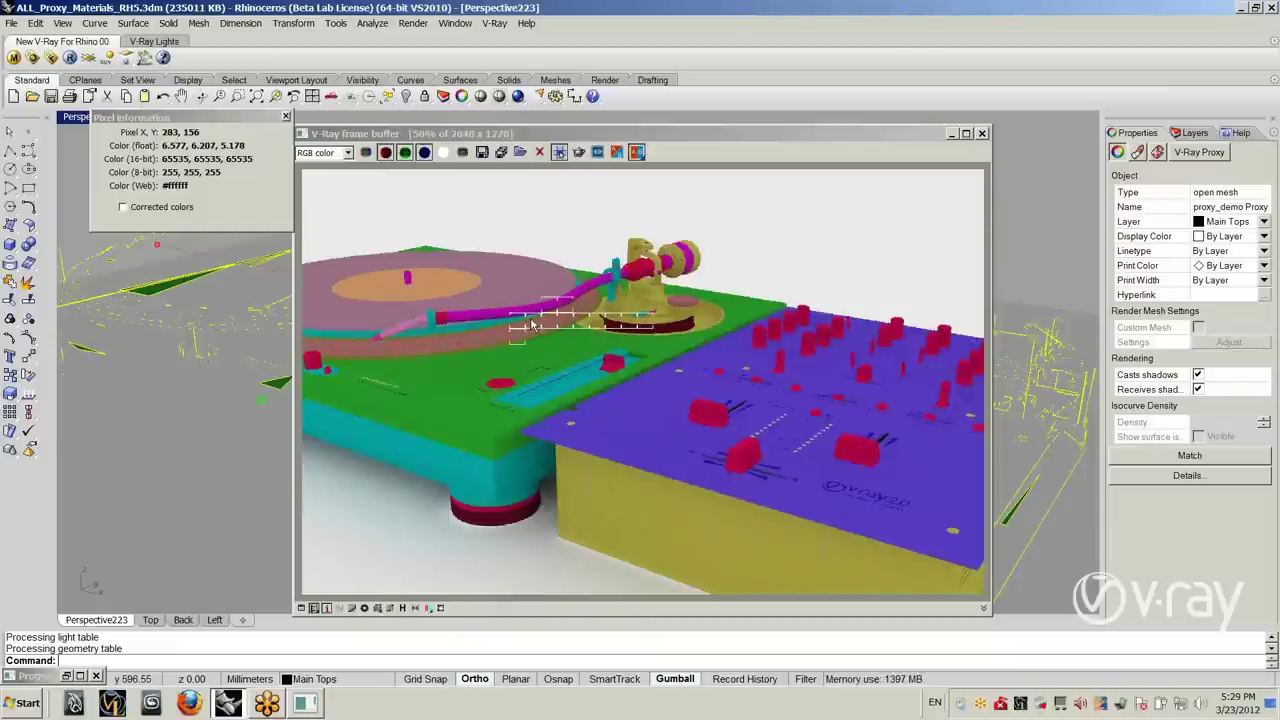
key("Escape")
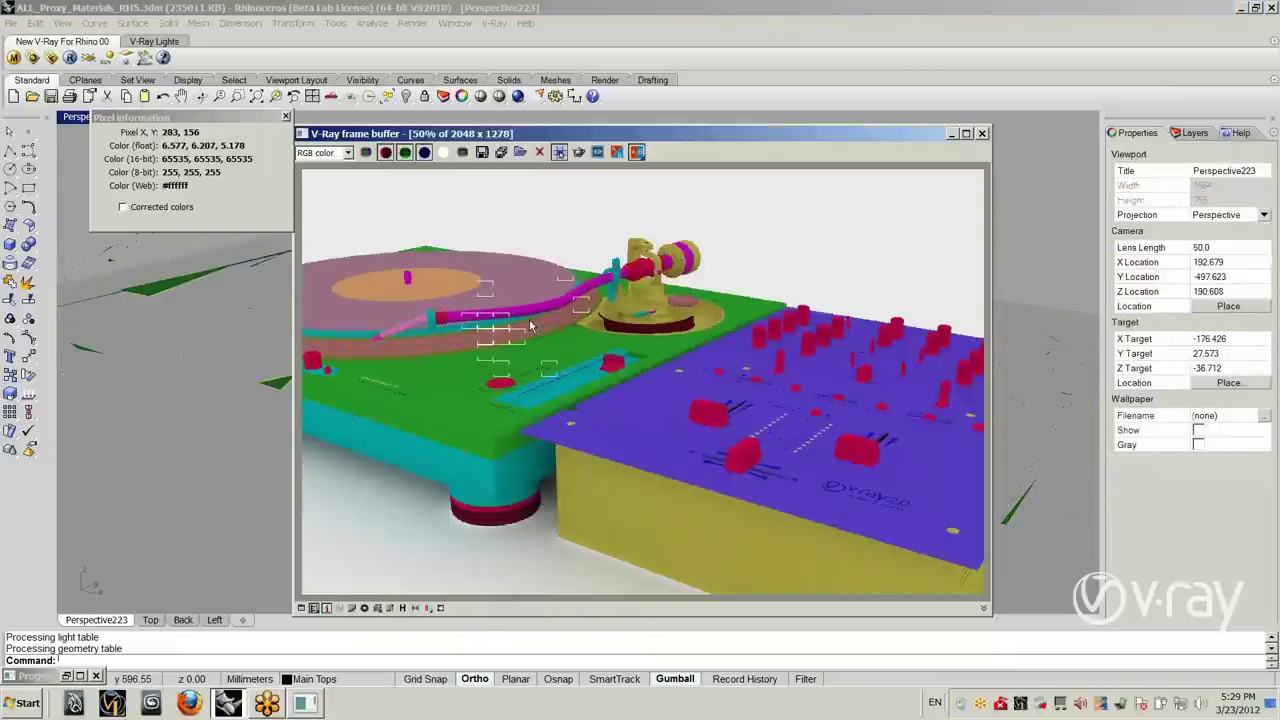
left_click(981, 133)
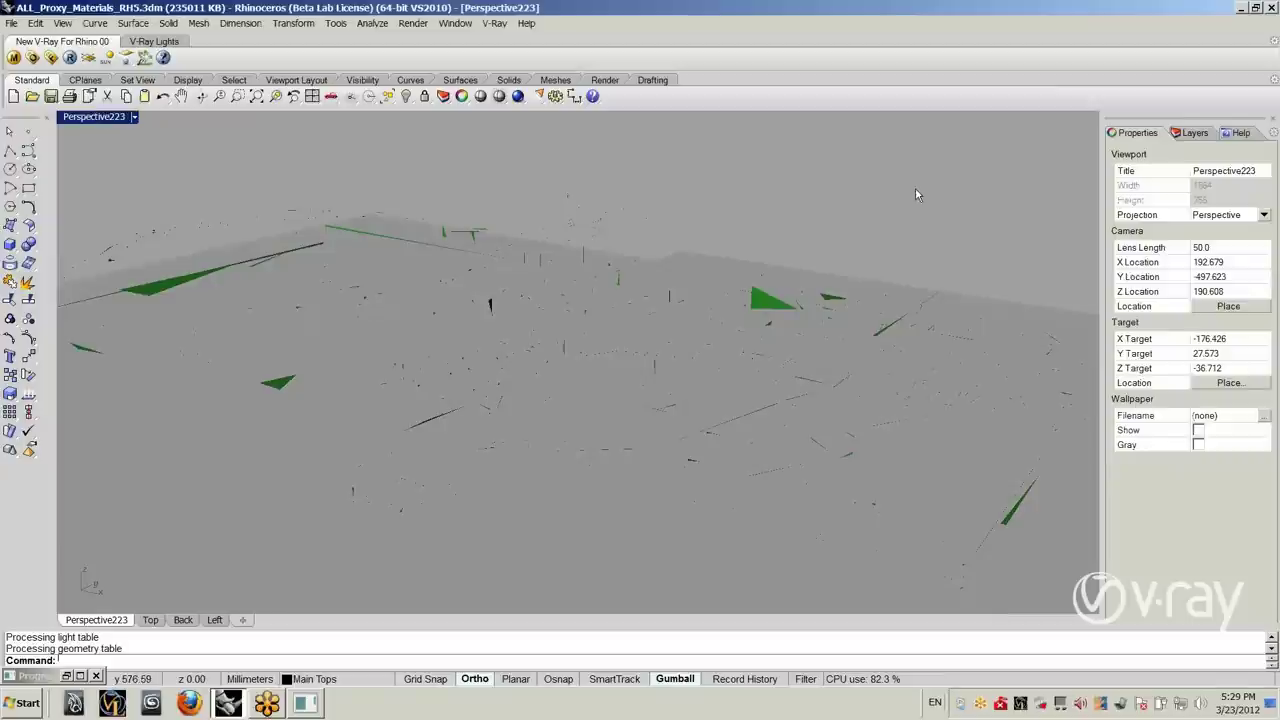
Step: Copy the turntable proxy, paste duplicates of it, and move them apart across the ground surface
scroll(841, 225, "down", 1)
scroll(841, 226, "down", 5)
key("ctrl+a")
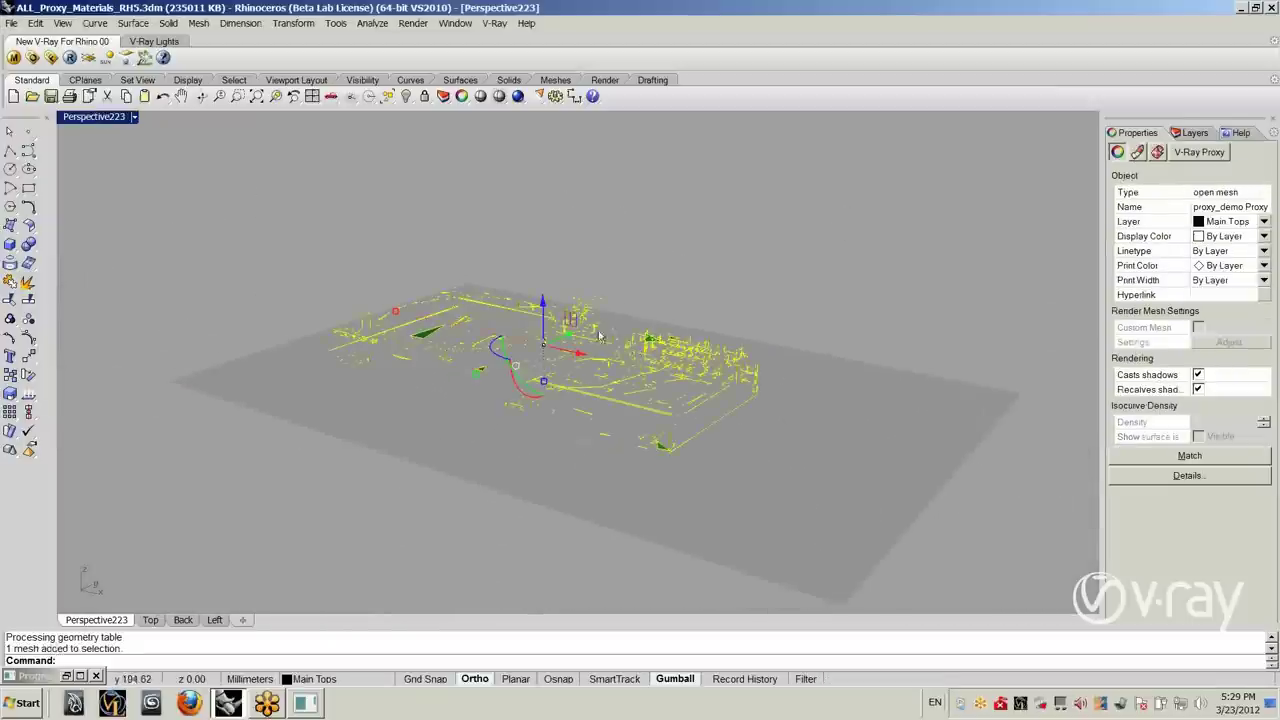
left_click(35, 23)
left_click(68, 120)
left_click(35, 23)
left_click(58, 130)
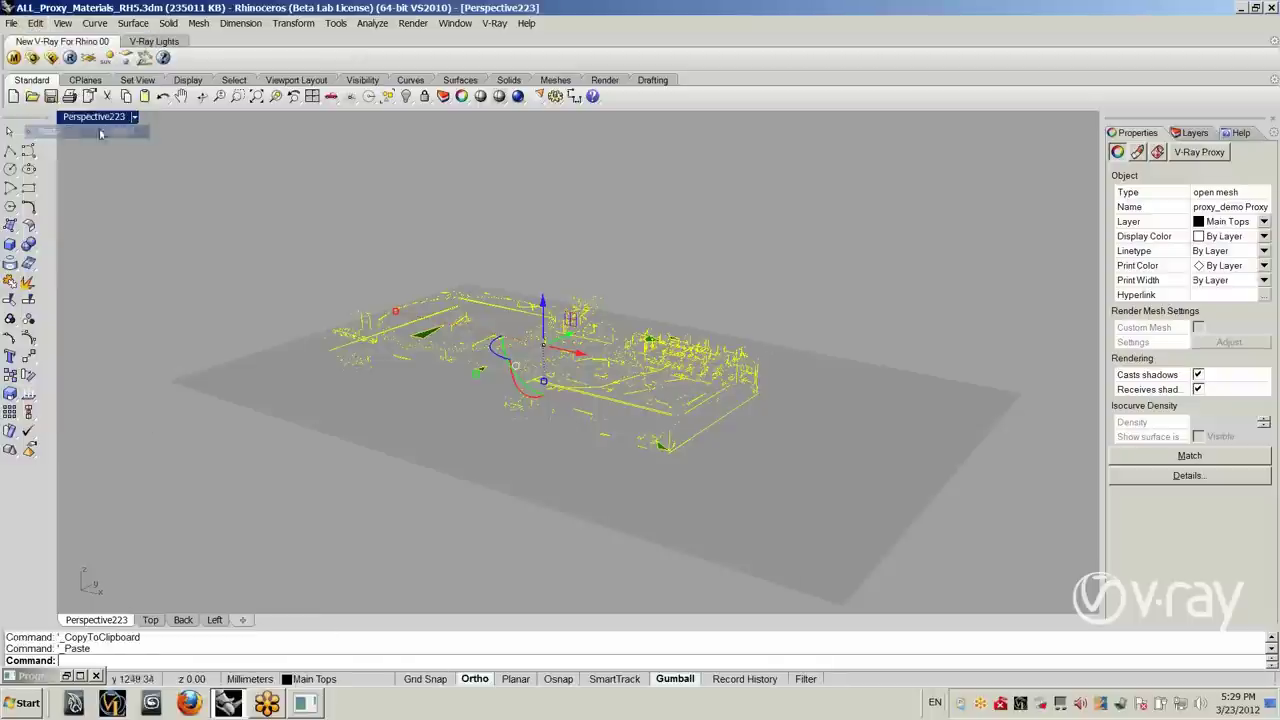
left_click_drag(555, 342, 683, 385)
left_click_drag(567, 343, 395, 400)
left_click_drag(570, 358, 278, 285)
Step: Render the duplicated proxies, check the memory use of Rhino.exe in Windows Task Manager during rendering, and close Task Manager
left_click(68, 57)
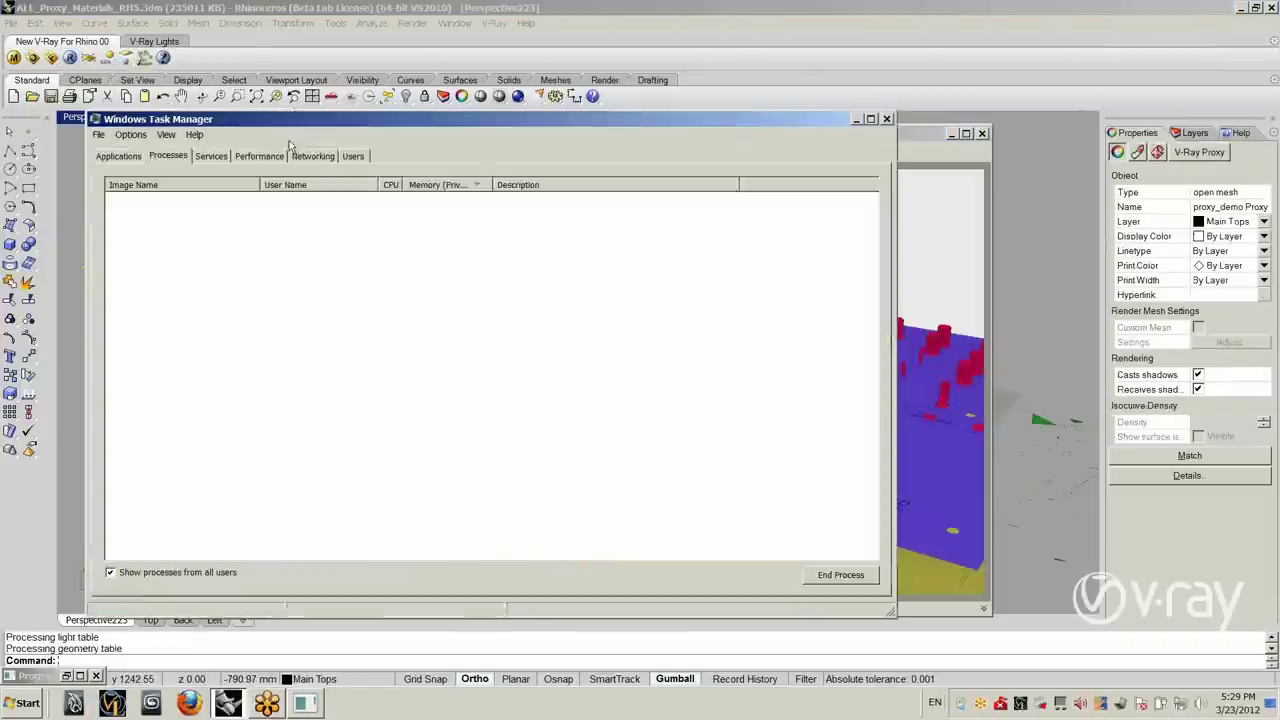
key("ctrl+shift+Escape")
left_click(150, 199)
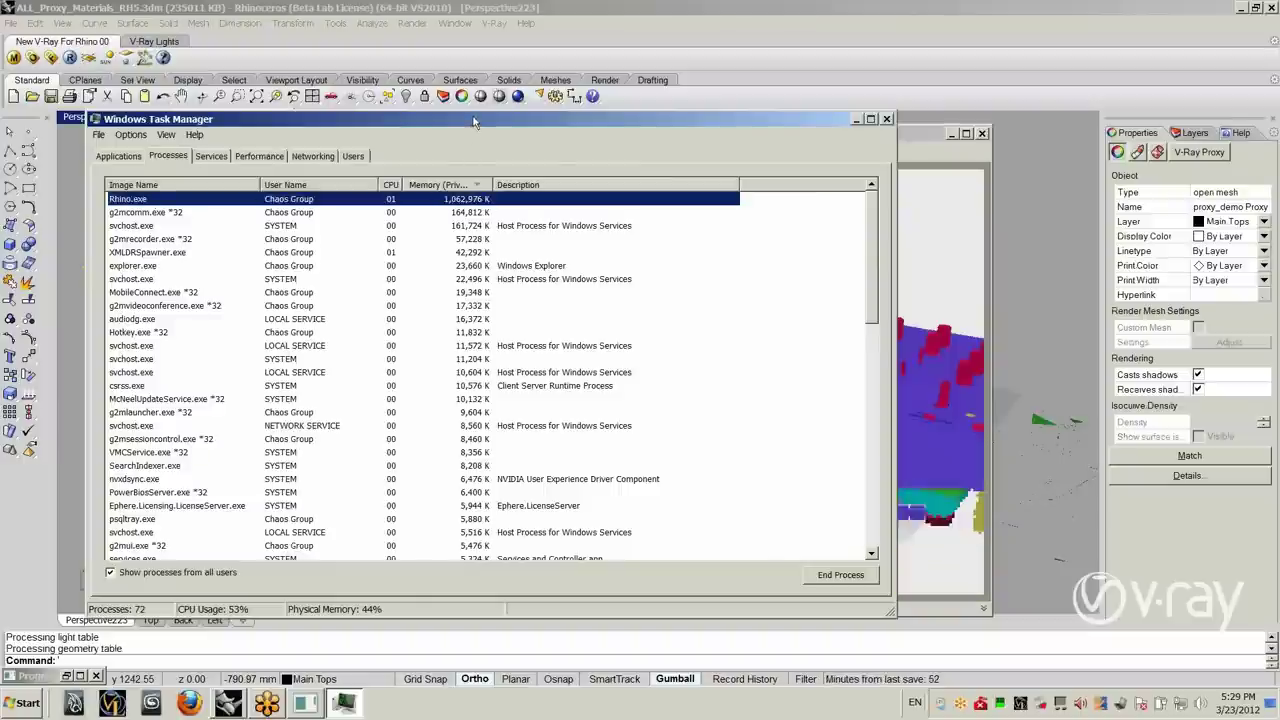
left_click_drag(473, 113, 473, 256)
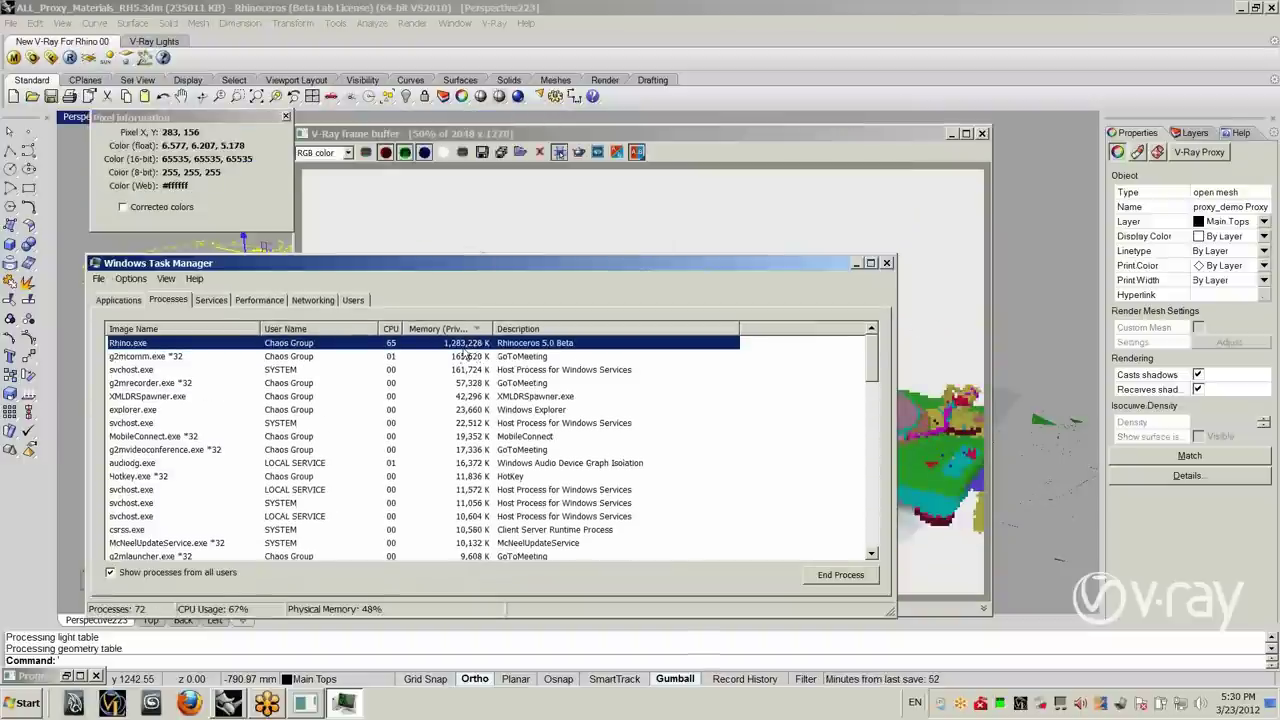
left_click_drag(494, 268, 750, 500)
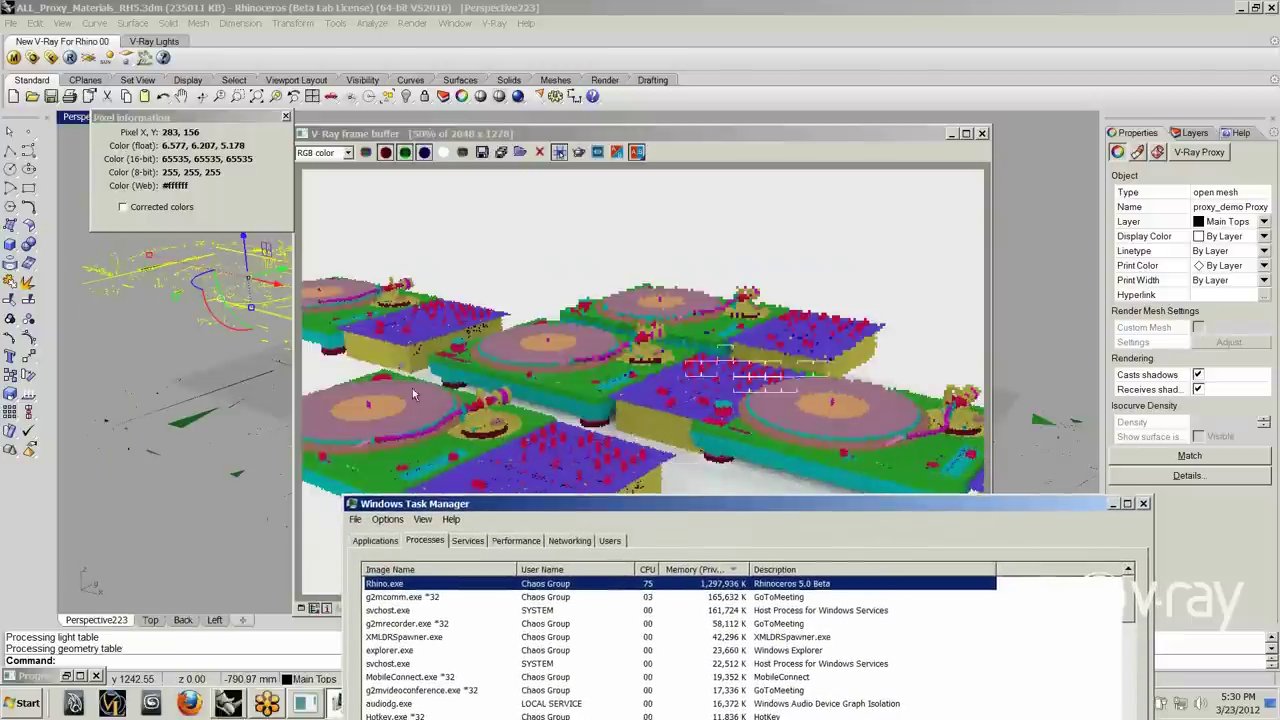
left_click_drag(688, 491, 834, 236)
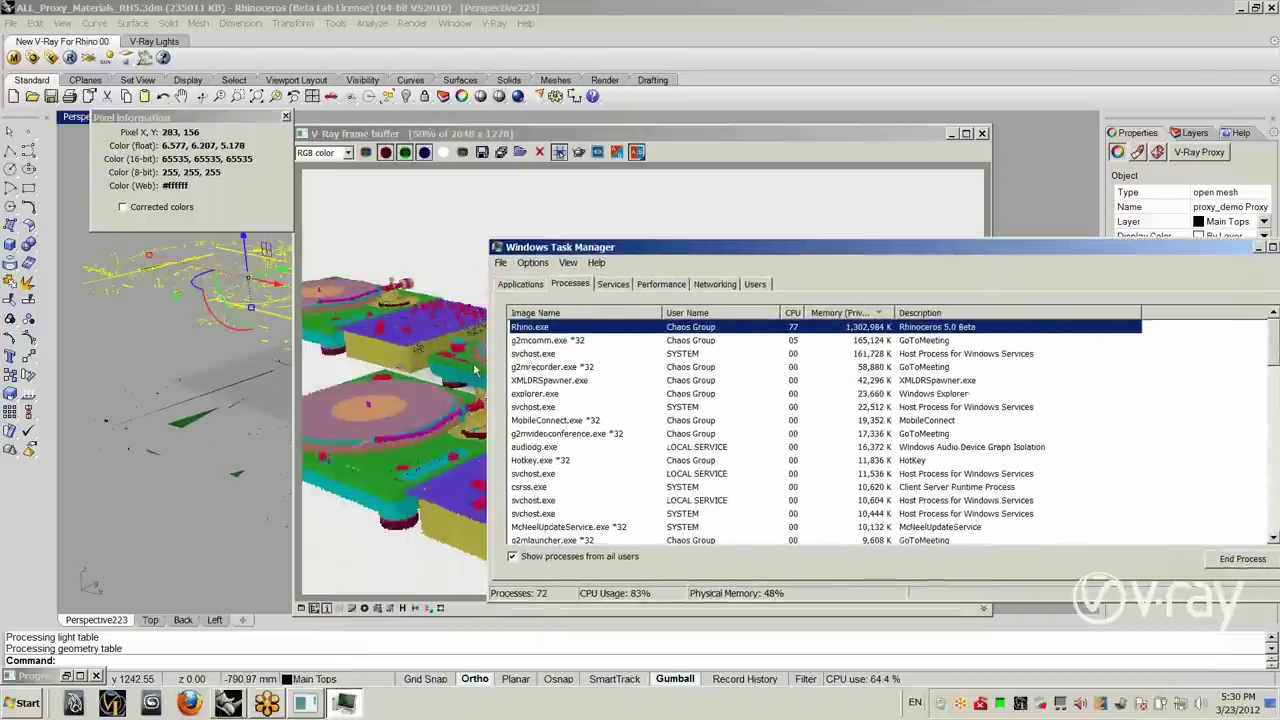
left_click_drag(926, 256, 793, 260)
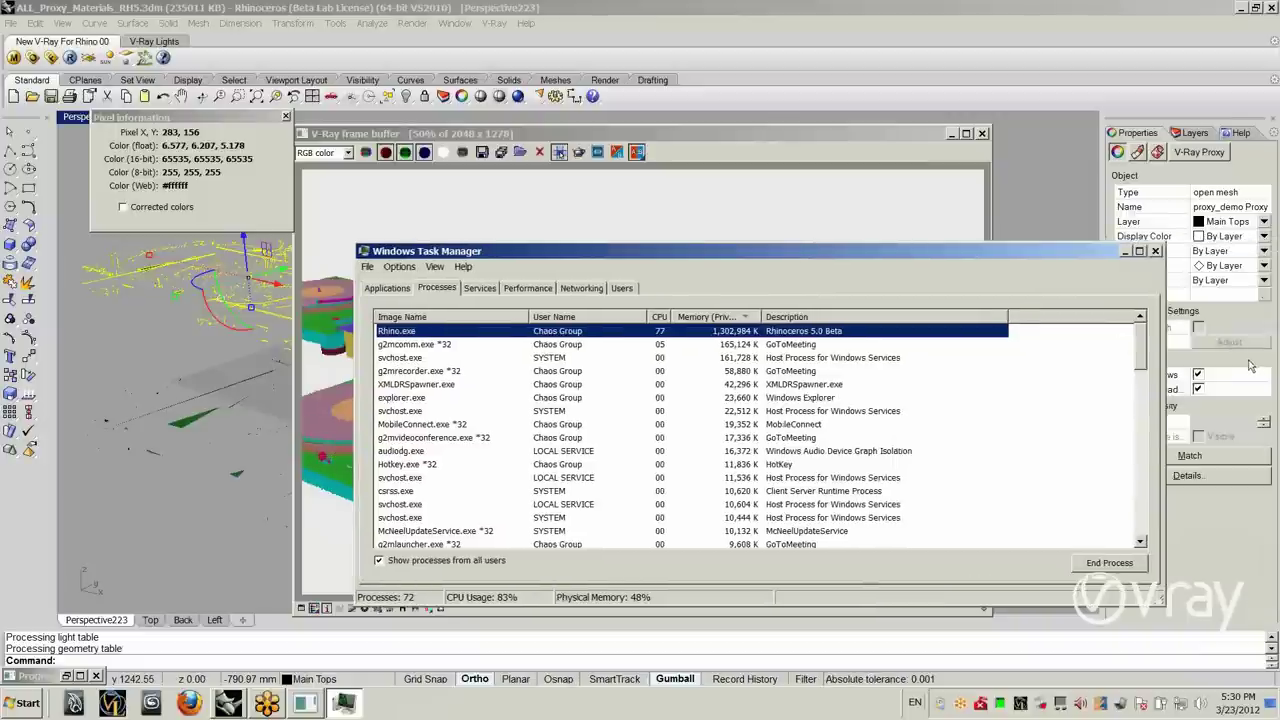
left_click_drag(1161, 362, 911, 362)
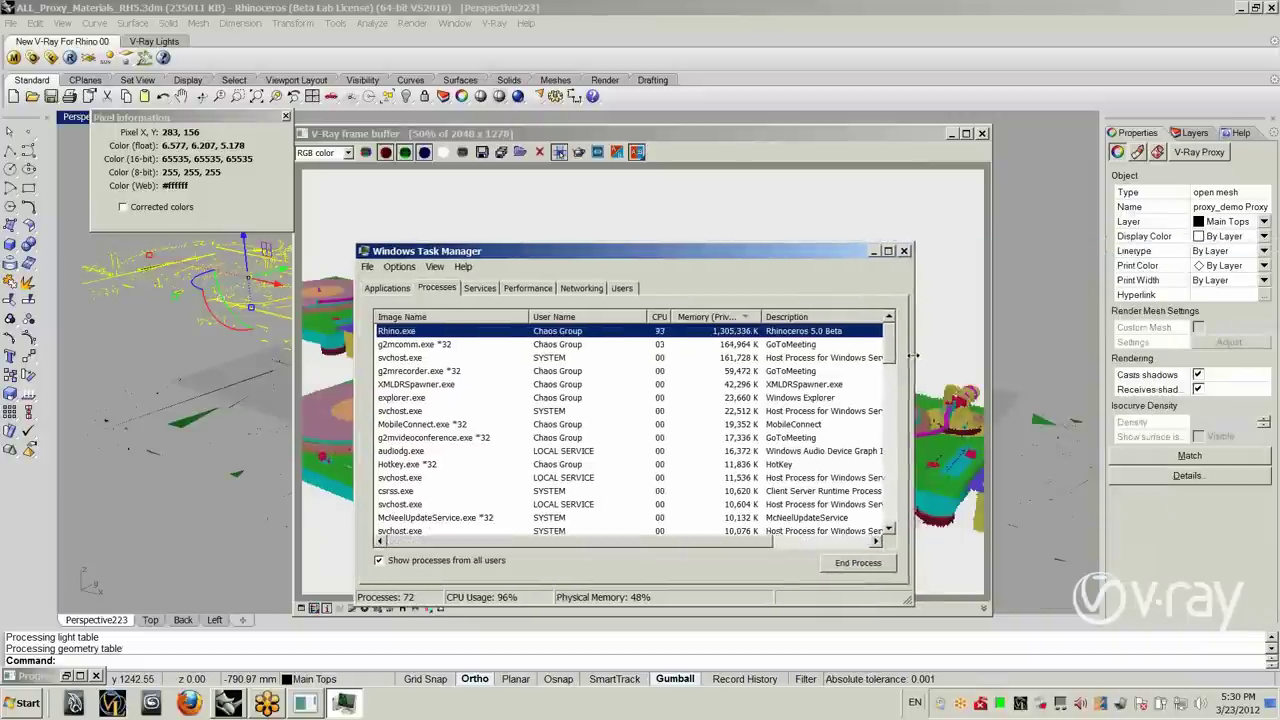
left_click(903, 251)
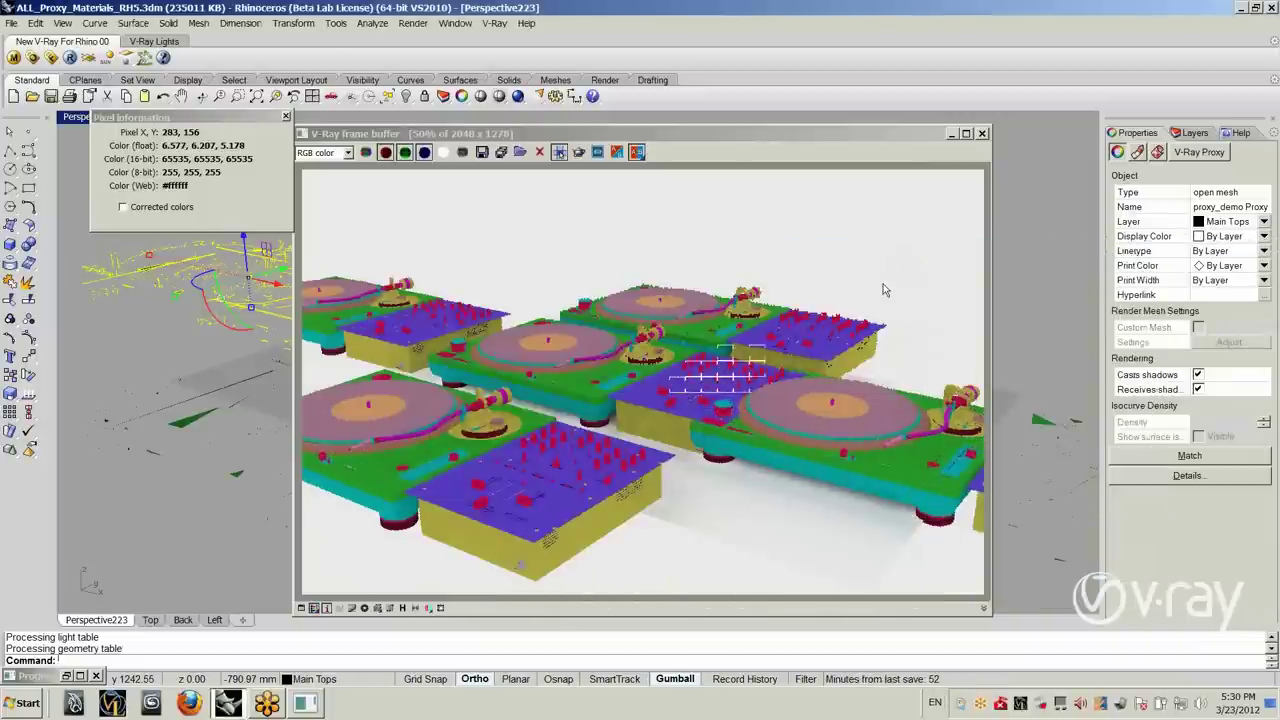